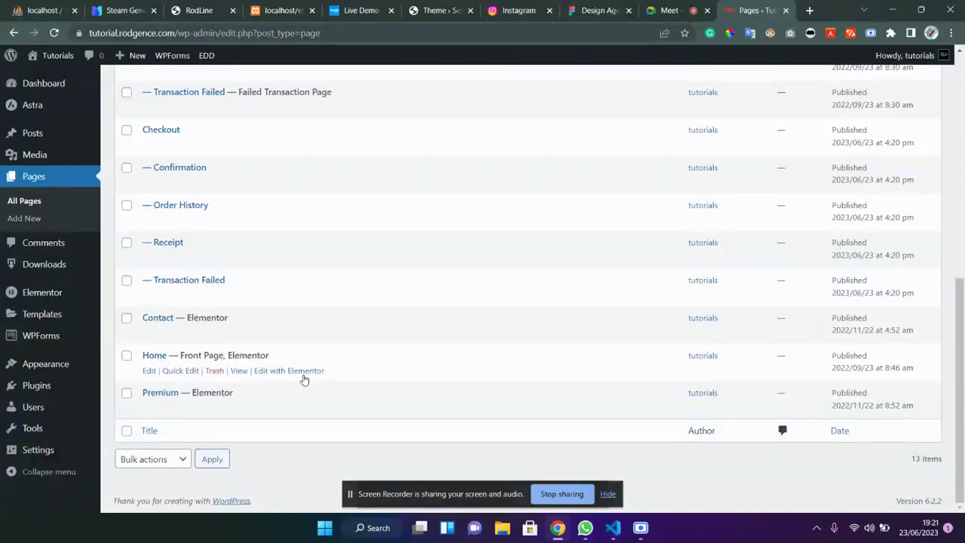
Step: Open the Home page with Elementor and delete all of its existing sections
left_click(302, 371)
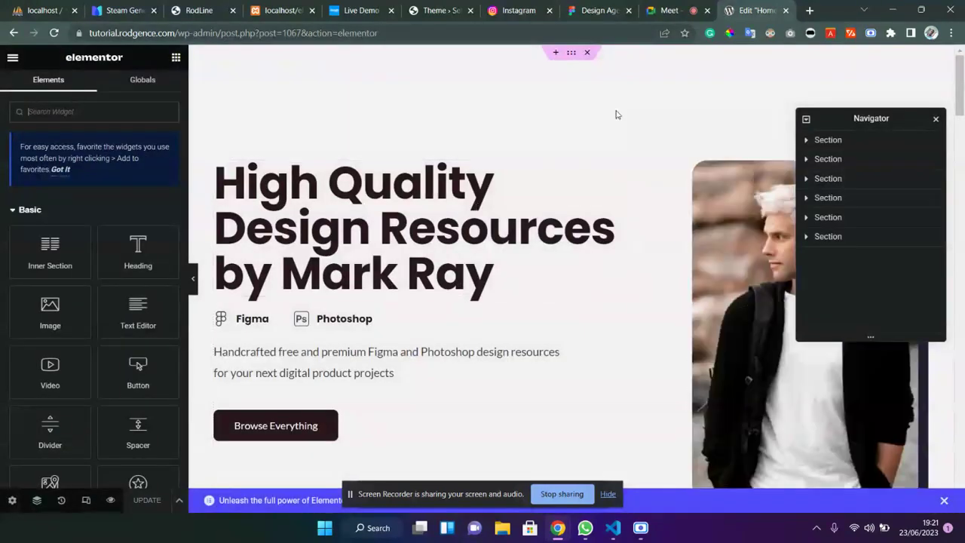
scroll(584, 59, "down", 15)
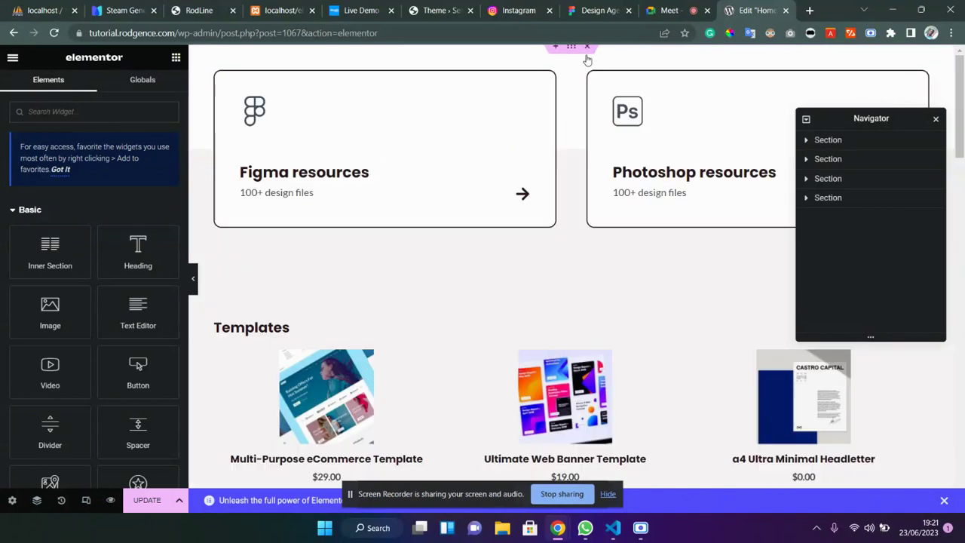
scroll(588, 59, "up", 15)
left_click(590, 58)
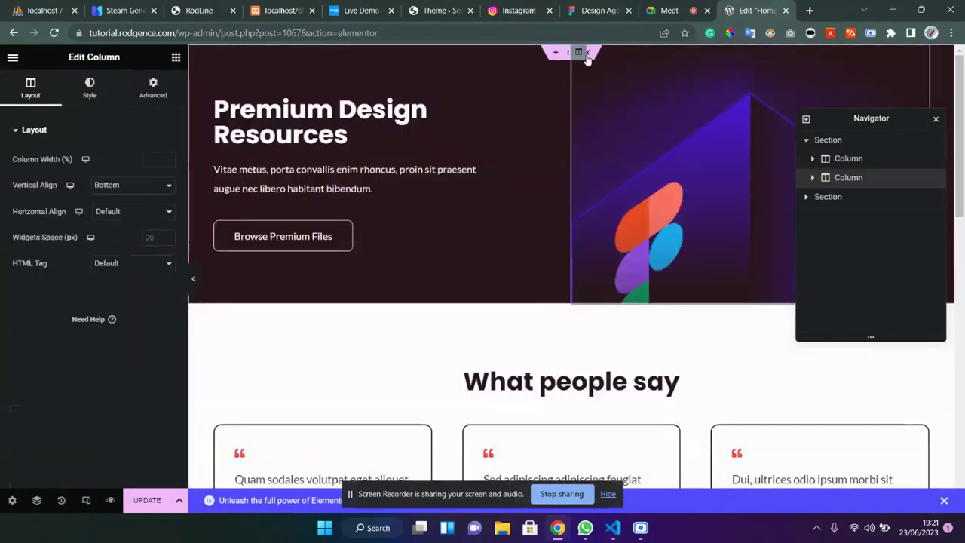
left_click(592, 54)
left_click(590, 55)
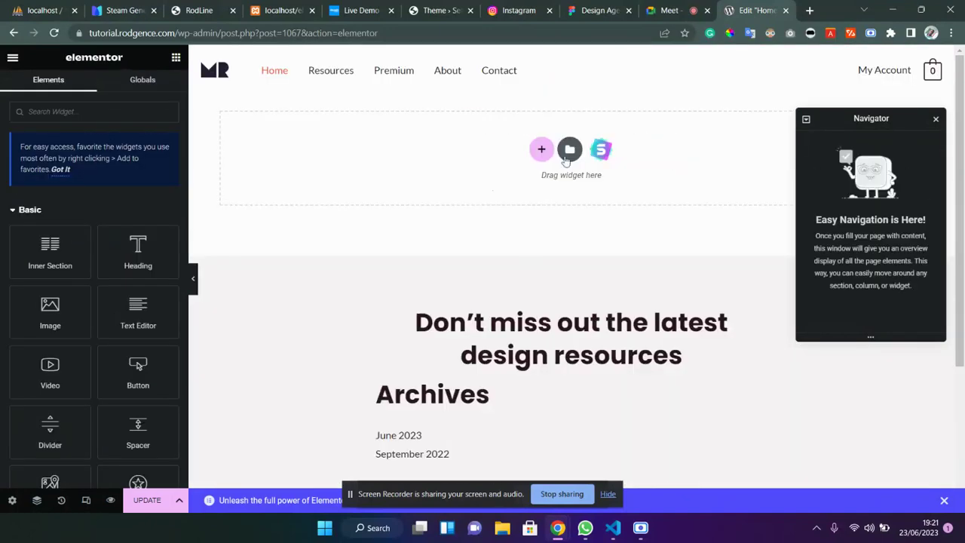
Step: Look over the emptied Home page and close the Navigator
scroll(564, 357, "down", 3)
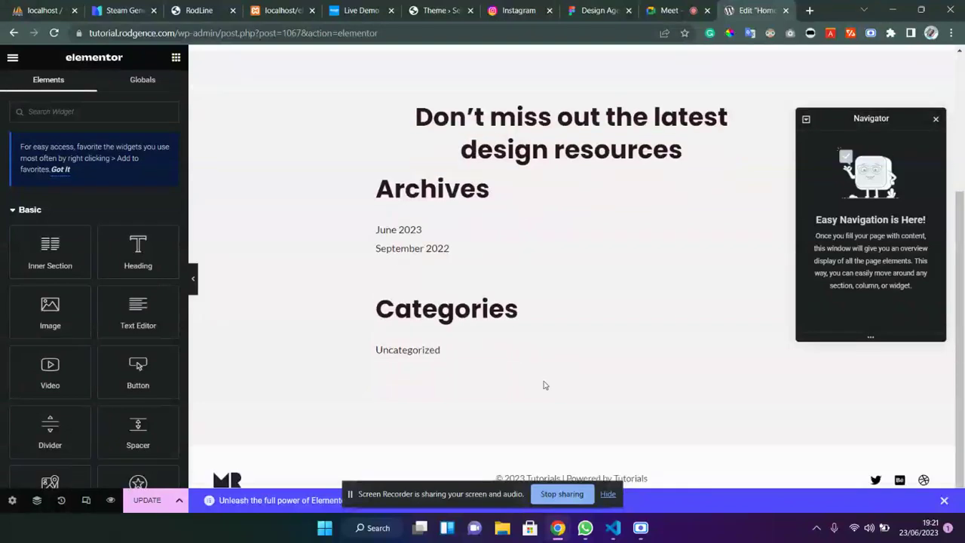
scroll(543, 382, "up", 2)
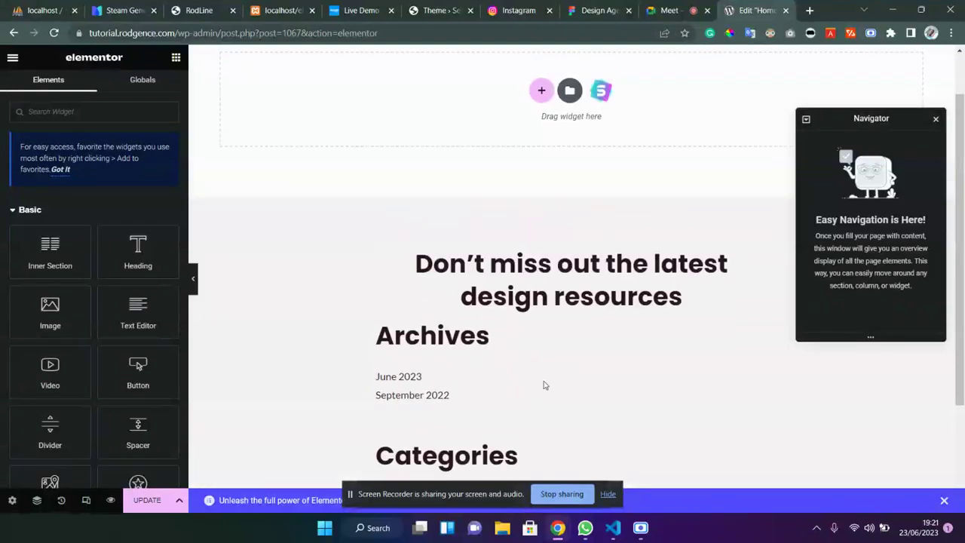
left_click(934, 122)
scroll(407, 249, "up", 1)
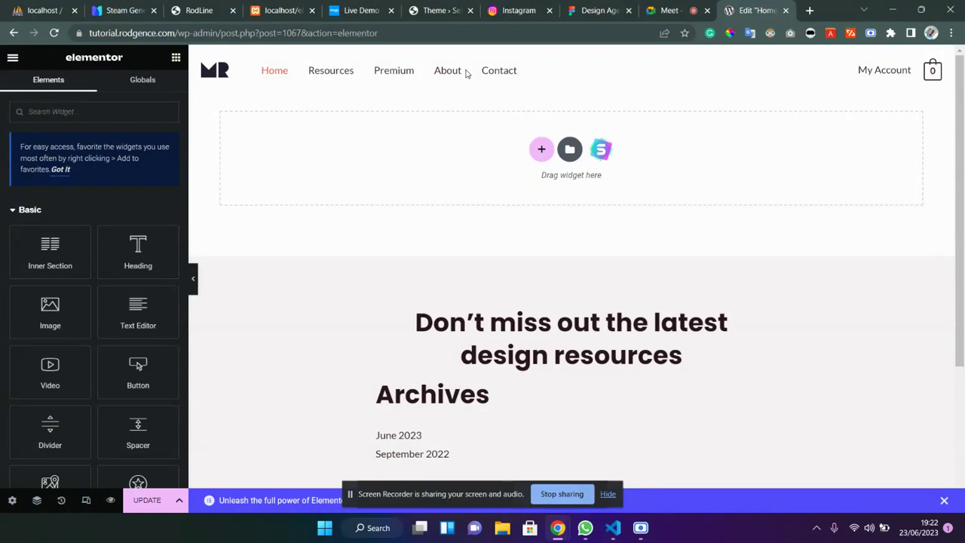
Step: Switch to the Figma Design Agency landing page and compare its hero section with the empty Elementor page
left_click(595, 10)
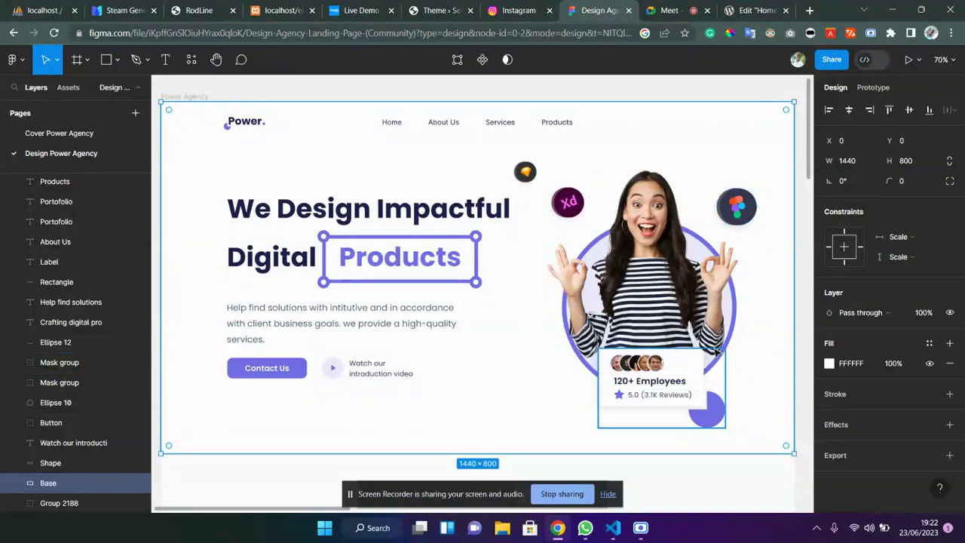
left_click(742, 256)
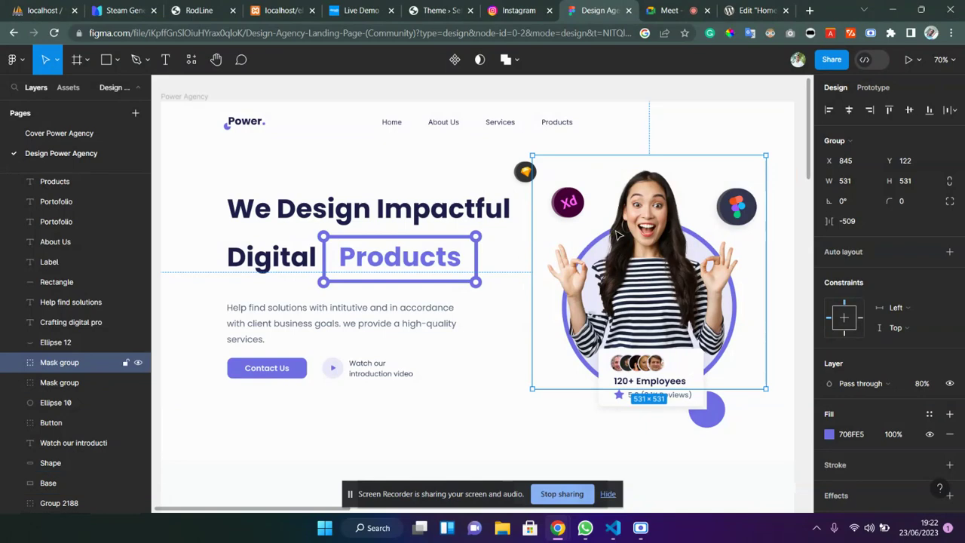
left_click(750, 10)
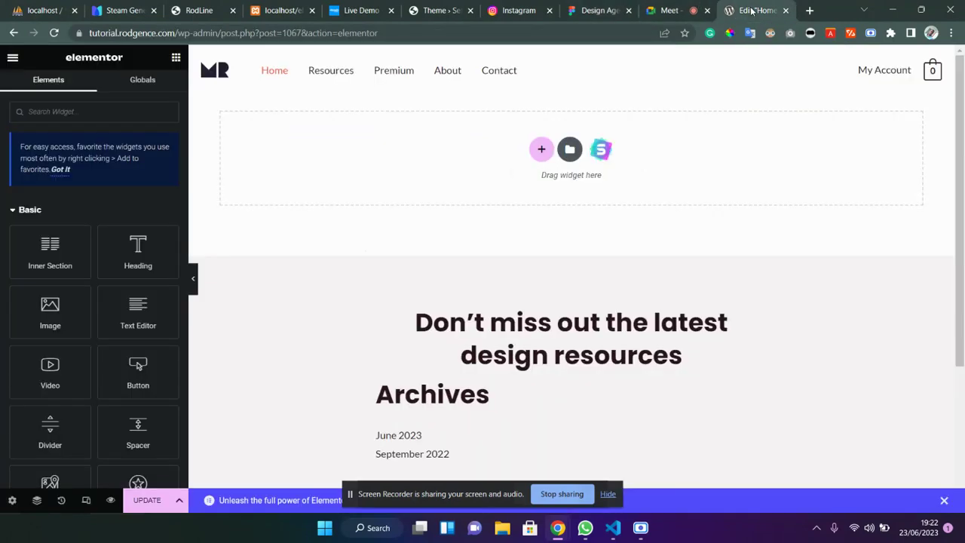
left_click(582, 9)
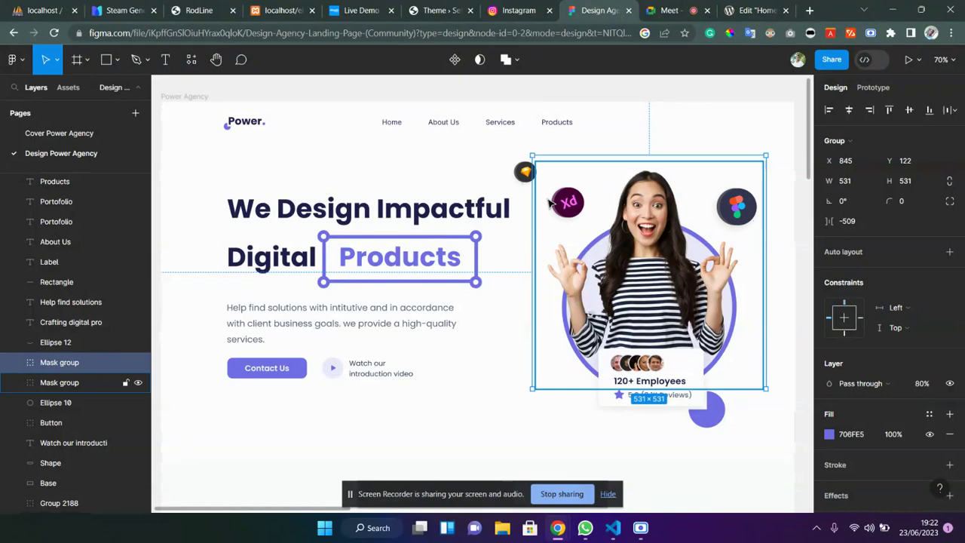
Step: Move the hero section's white Base rectangle aside, then back to about X -4, Y 0
left_click(360, 162)
left_click_drag(200, 197, 228, 200)
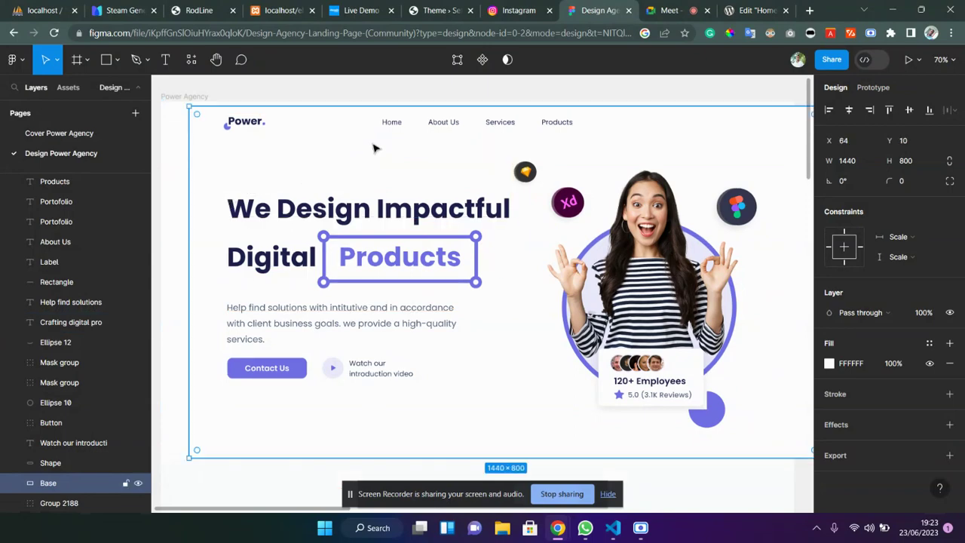
left_click_drag(661, 153, 630, 150)
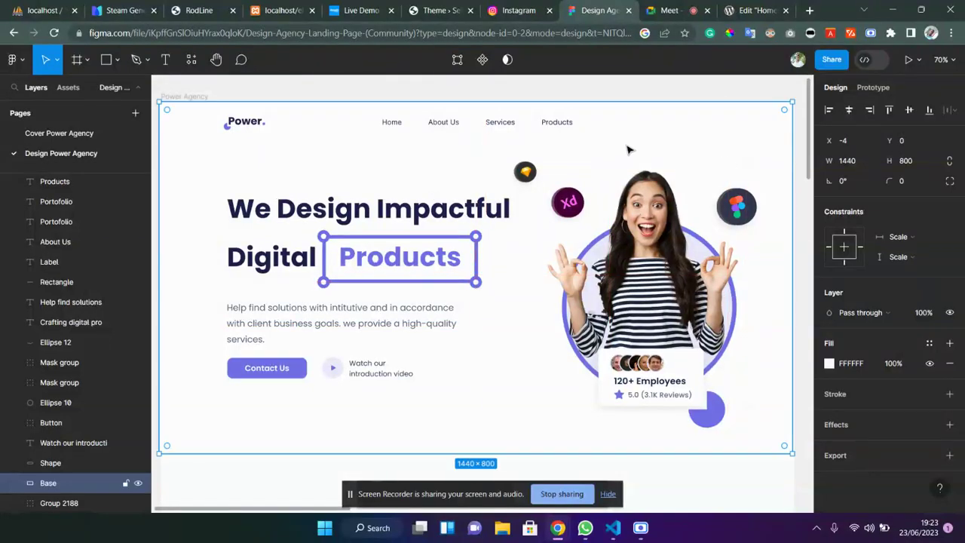
Step: Delete the hero's "We Design Impactful Digital" heading, the framed "Products" label and the description paragraph
left_click(454, 222)
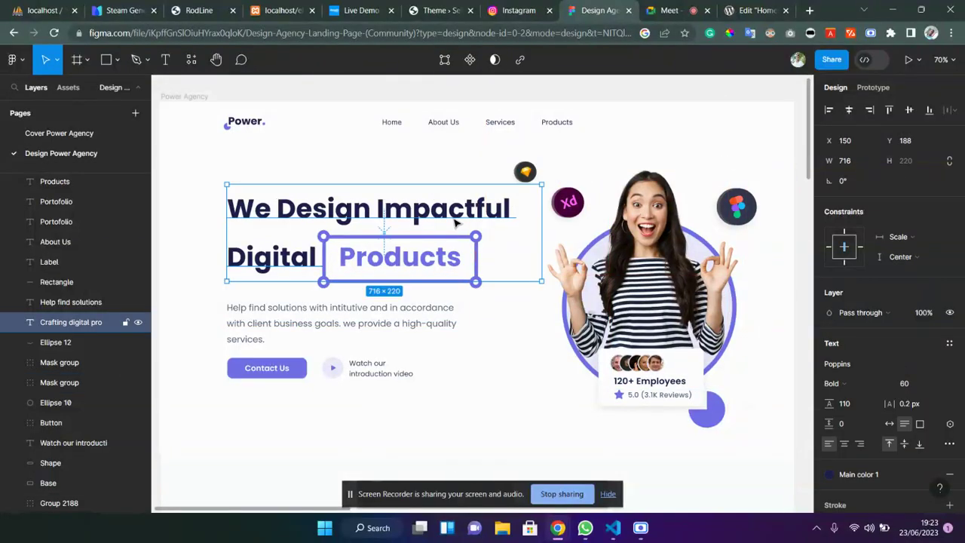
key("Delete")
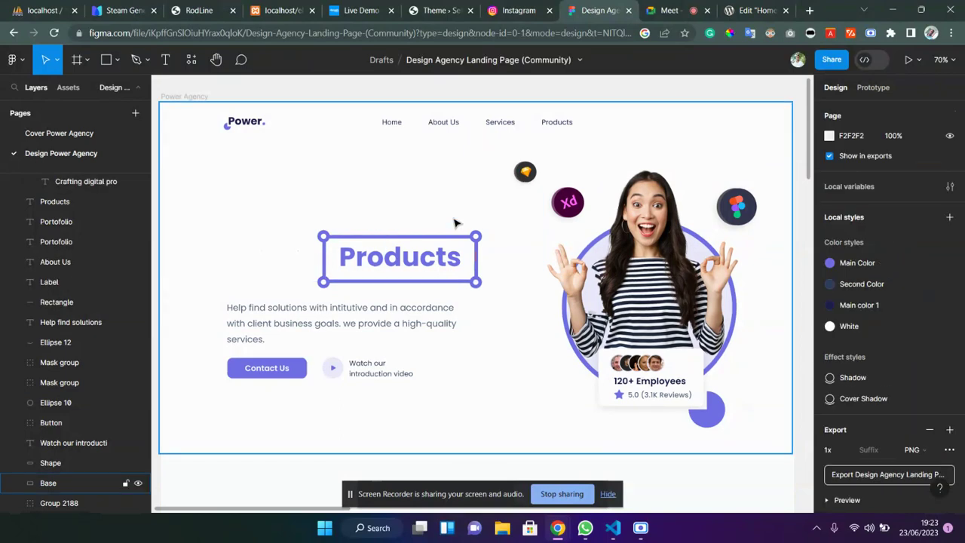
left_click(422, 257)
key("Delete")
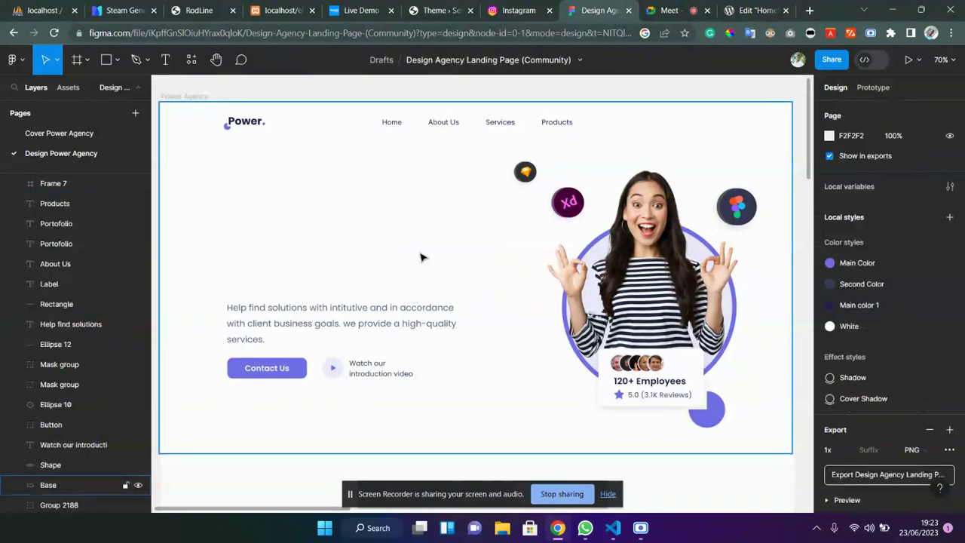
left_click(366, 313)
key("Delete")
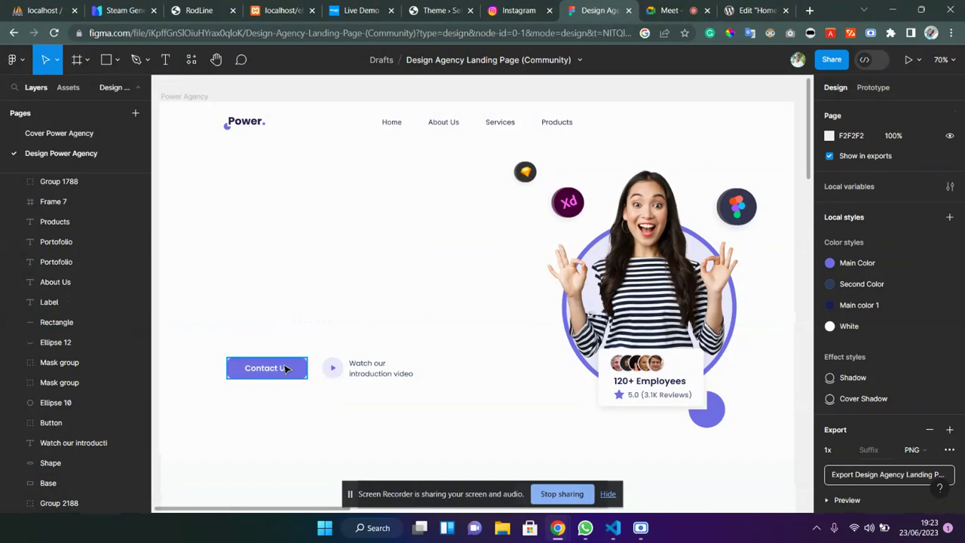
Step: Delete the Contact Us button, the introduction video link with its play icon and pill shape, and the "120+ Employees" card
left_click(286, 368)
key("Delete")
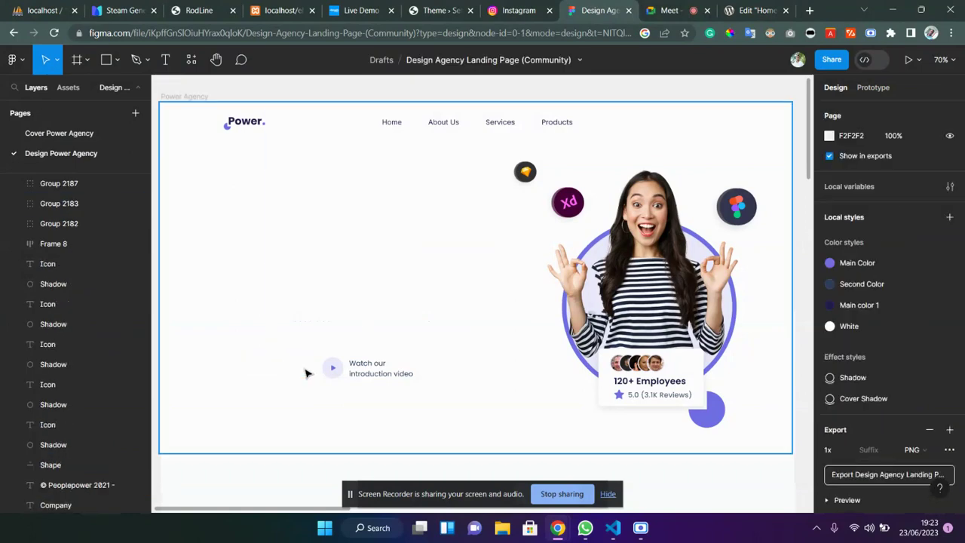
left_click(378, 372)
key("Delete")
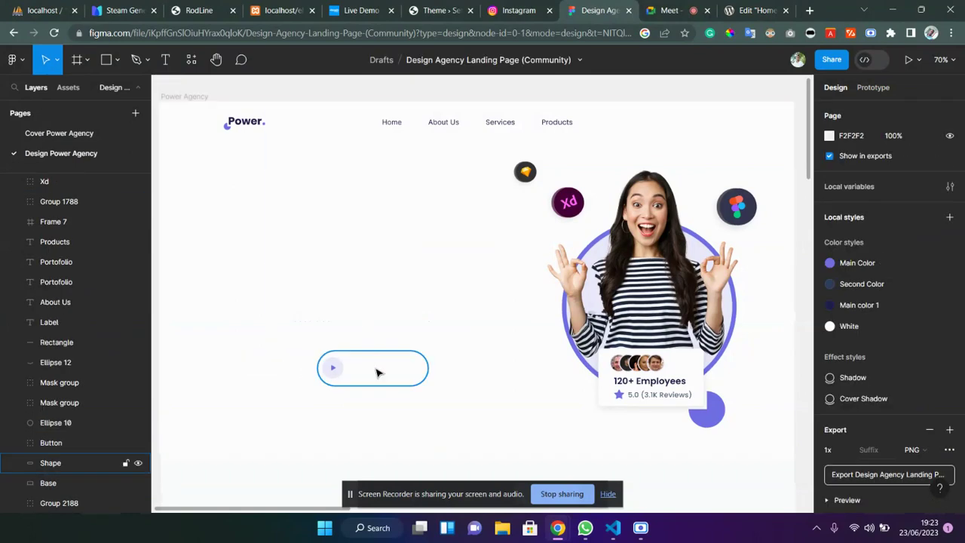
left_click(332, 369)
key("Delete")
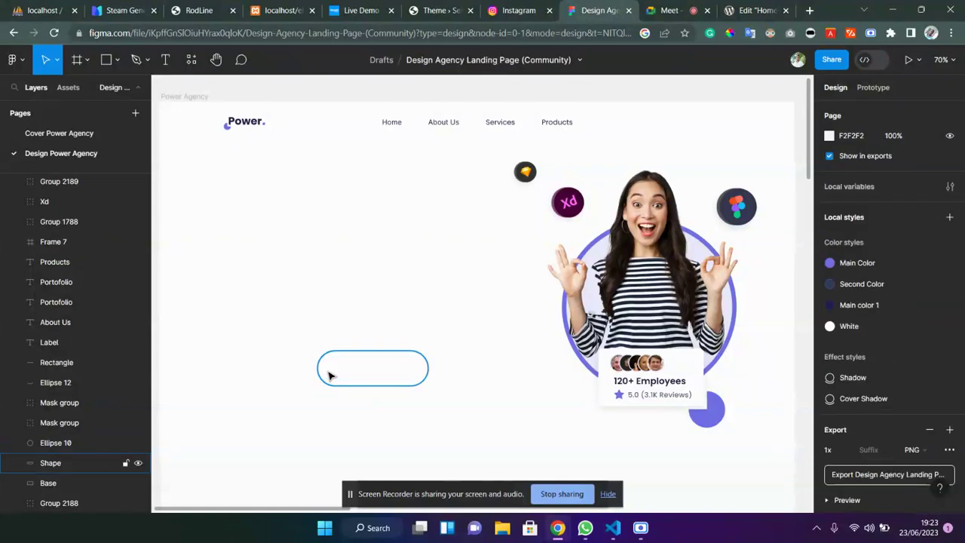
left_click(379, 379)
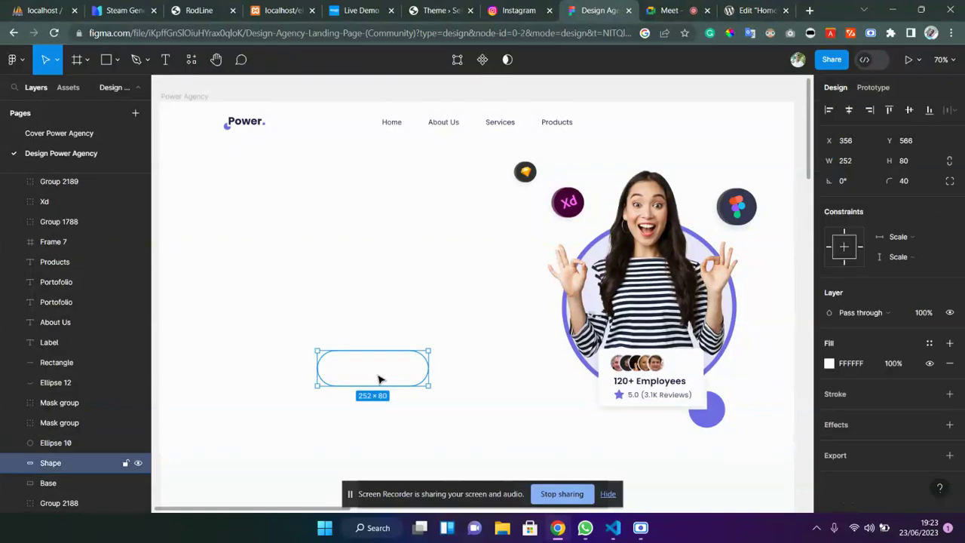
key("Delete")
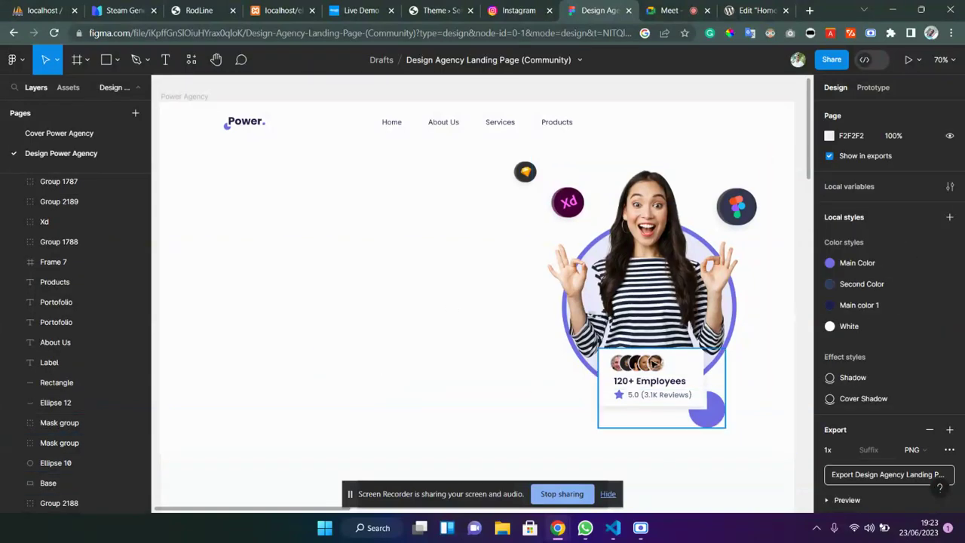
left_click(693, 382)
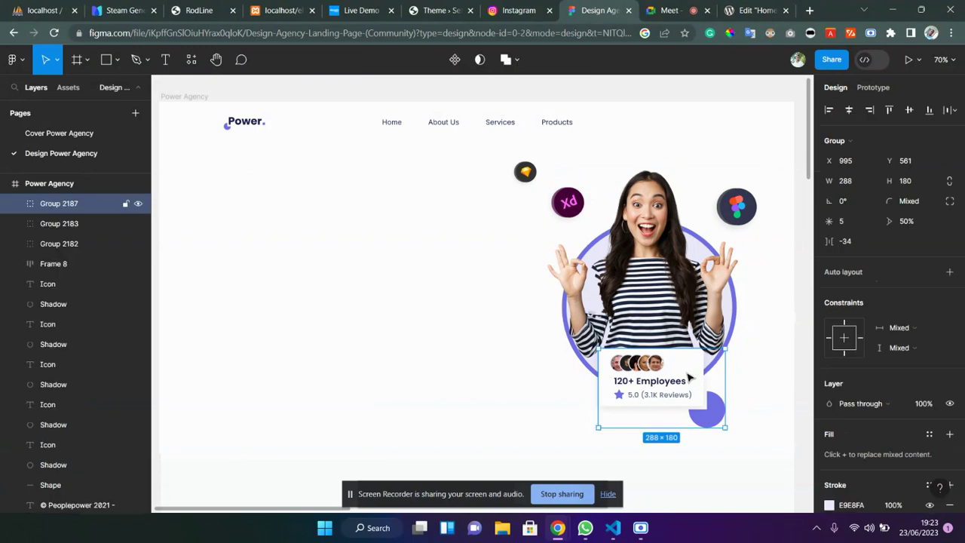
key("Delete")
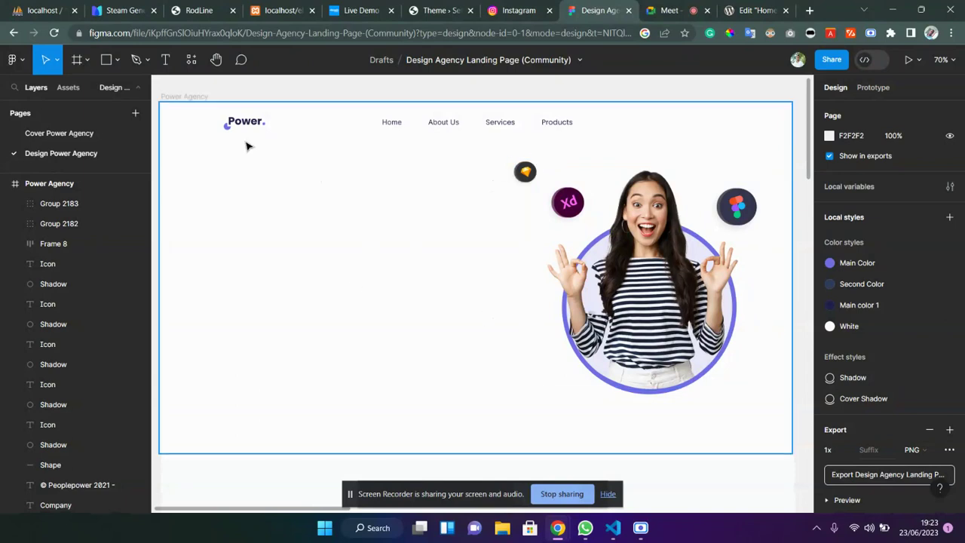
Step: Add a 1x PNG export setting to the 1440 × 800 Base rectangle and expand its export preview
left_click(295, 172)
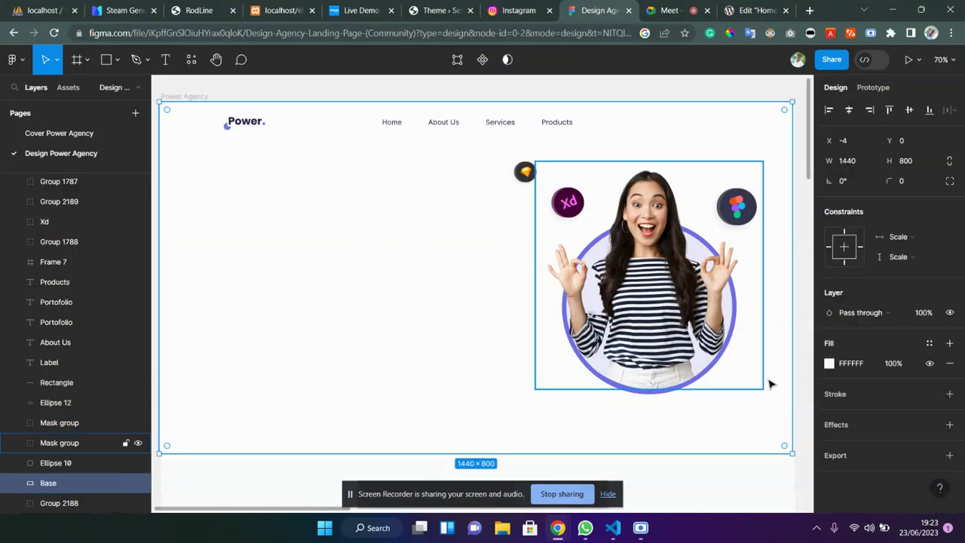
left_click(862, 456)
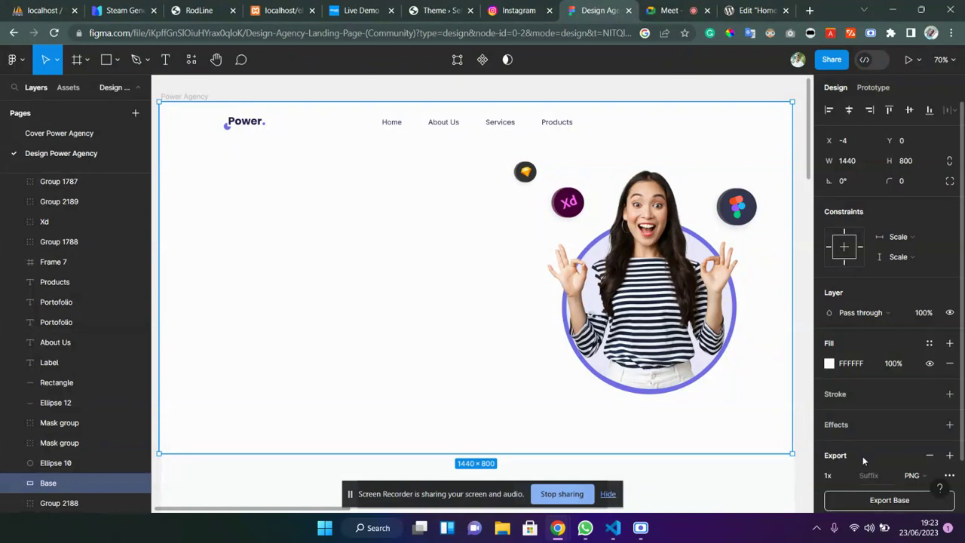
scroll(863, 458, "down", 2)
left_click(844, 467)
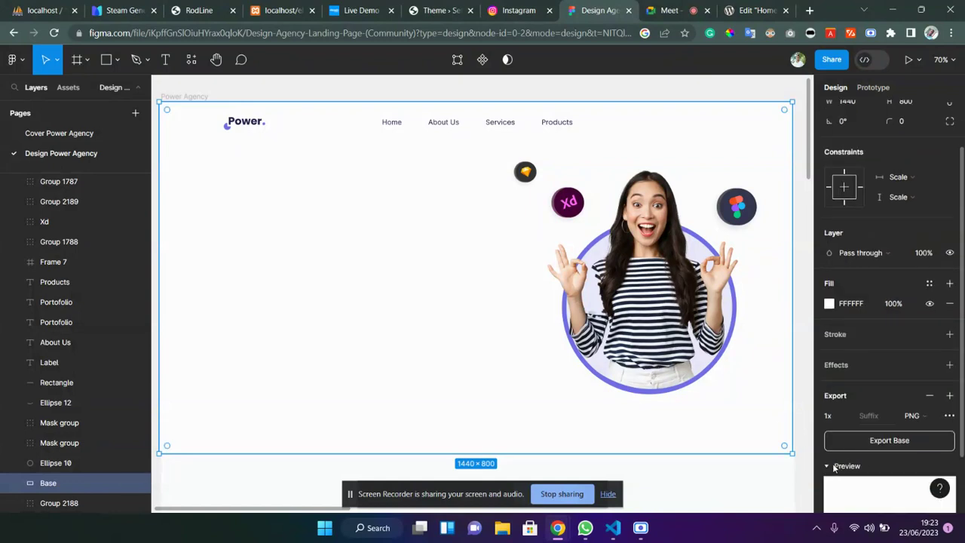
scroll(835, 468, "down", 2)
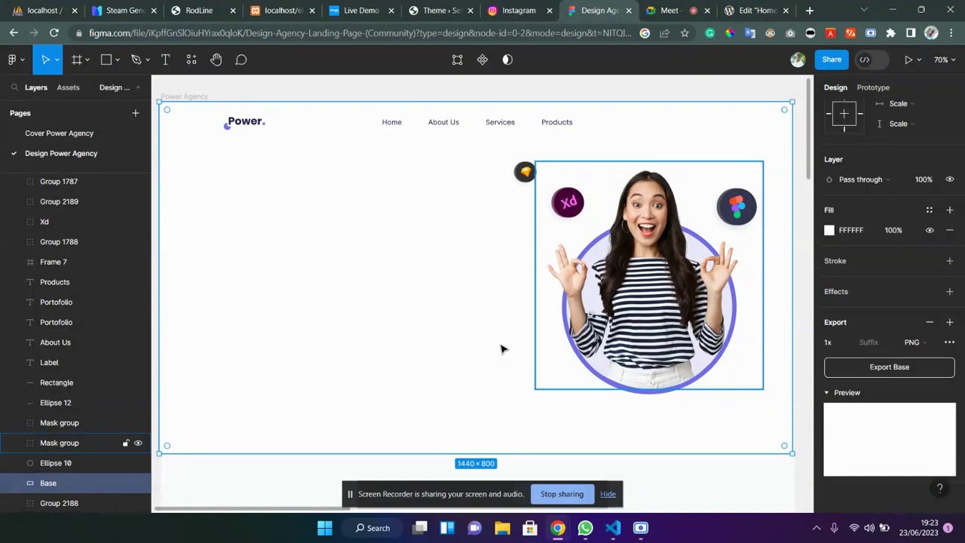
Step: Shift the Base rectangle slightly to the right within the frame and check its export preview again
left_click(627, 270)
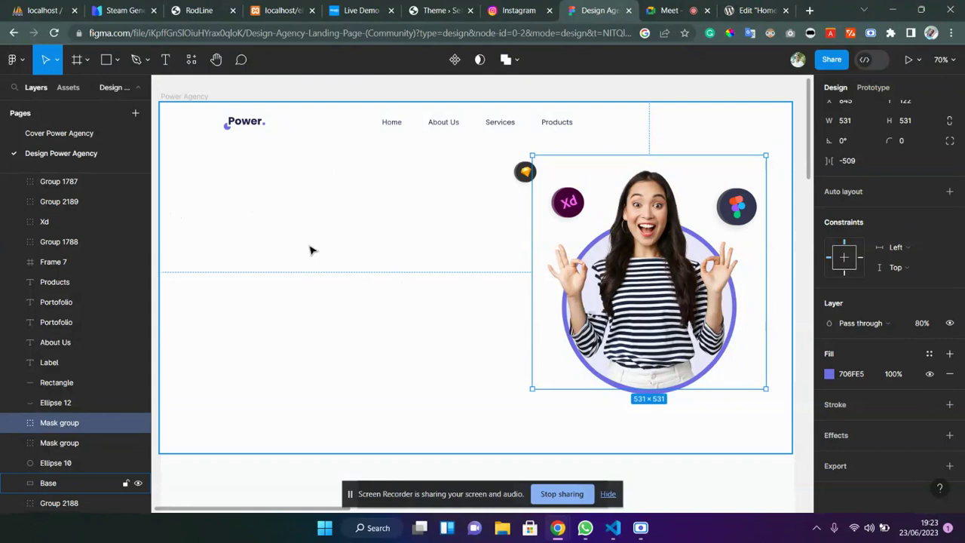
left_click(426, 194)
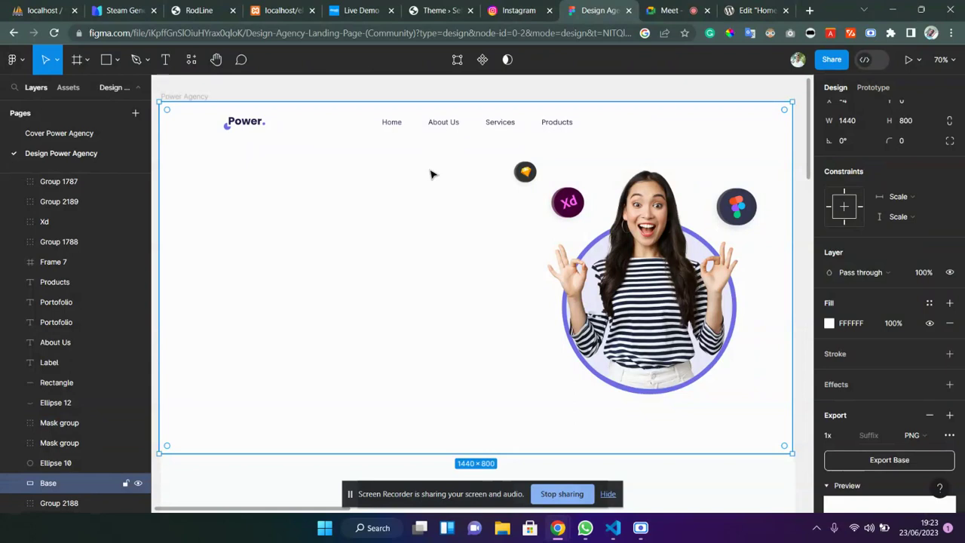
key("alt")
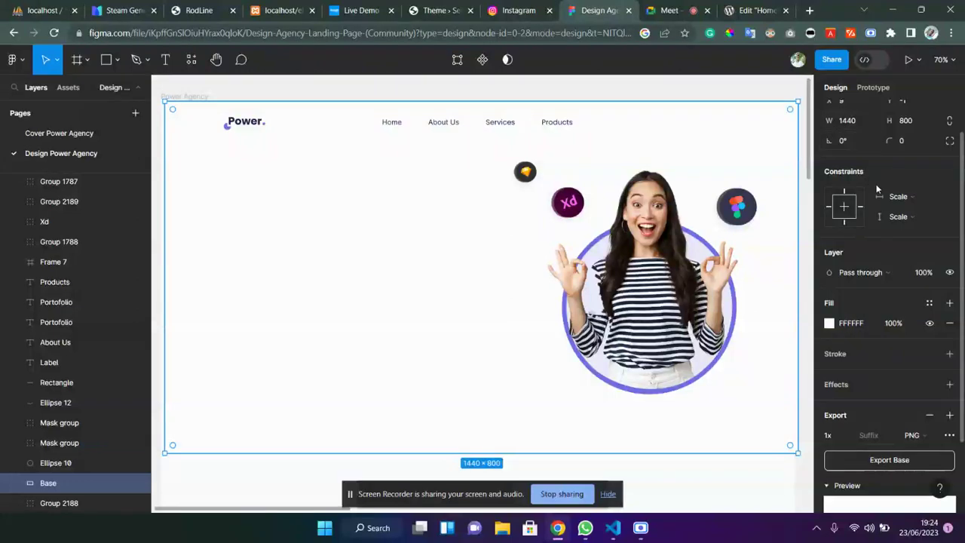
scroll(852, 388, "down", 1)
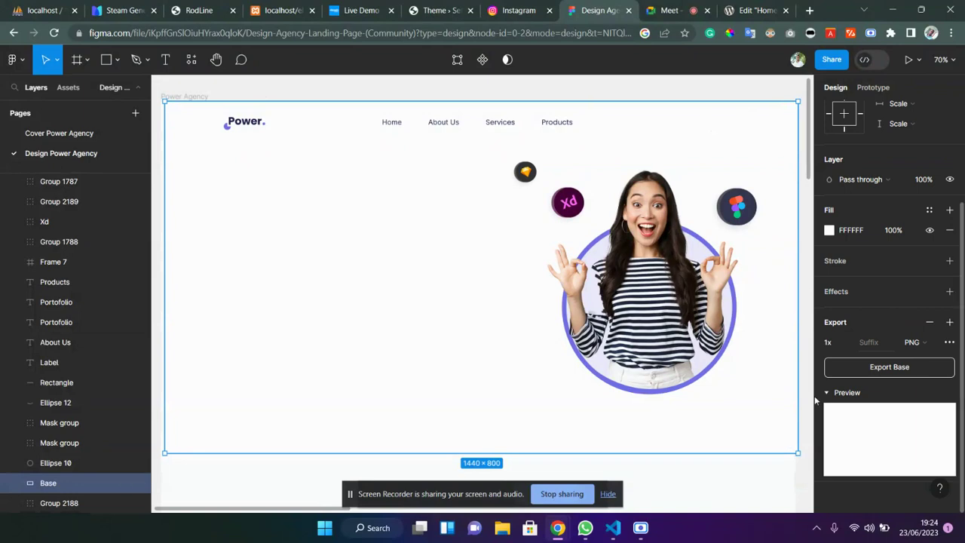
Step: Add a 1x PNG export setting to the 531 × 531 Mask group over the portrait and examine its preview
left_click(624, 298)
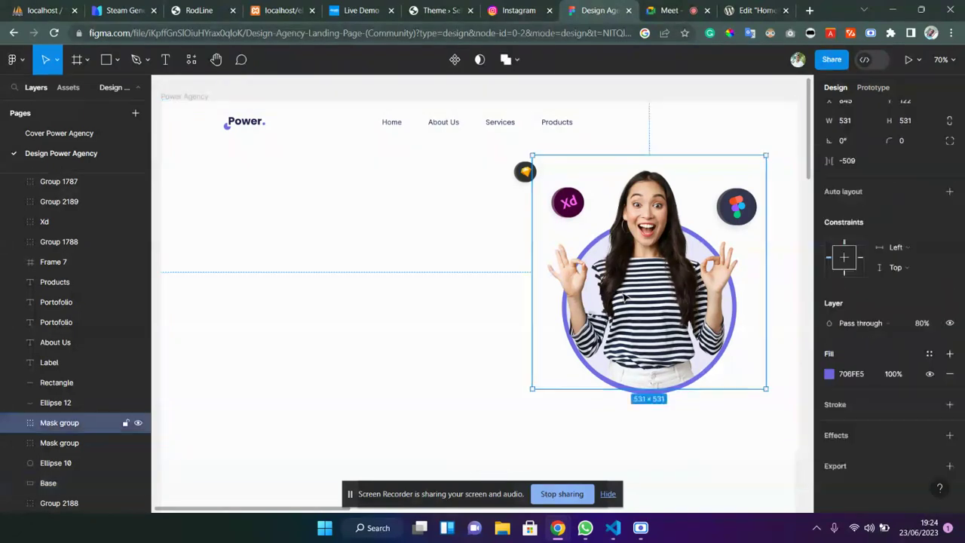
left_click(852, 461)
scroll(853, 463, "down", 2)
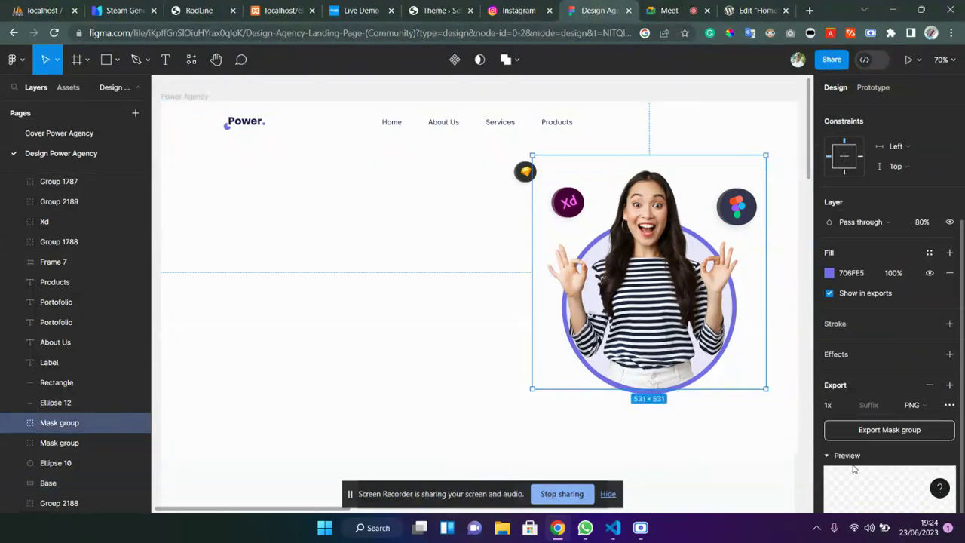
scroll(874, 467, "down", 3)
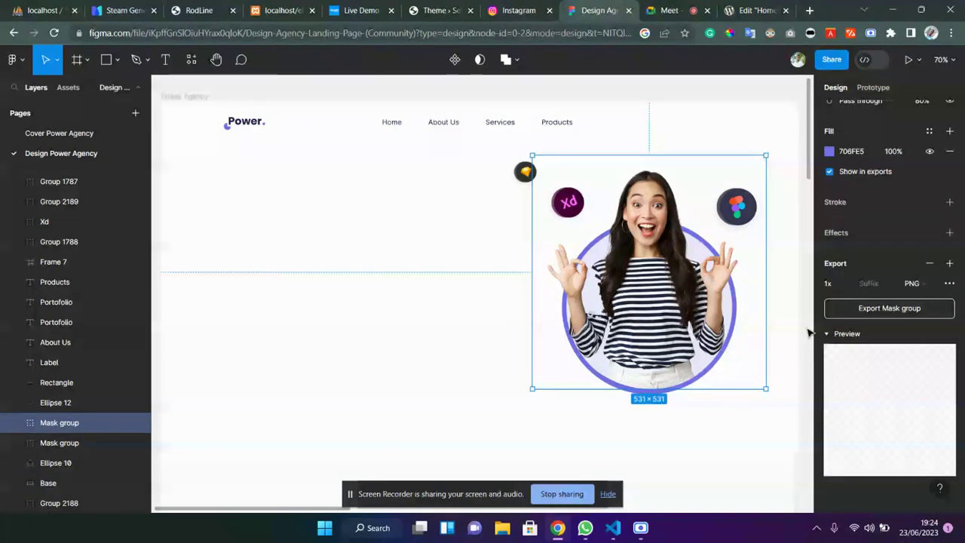
Step: Export the Mask group over the portrait as a PNG, view the downloaded image and close it
left_click(866, 309)
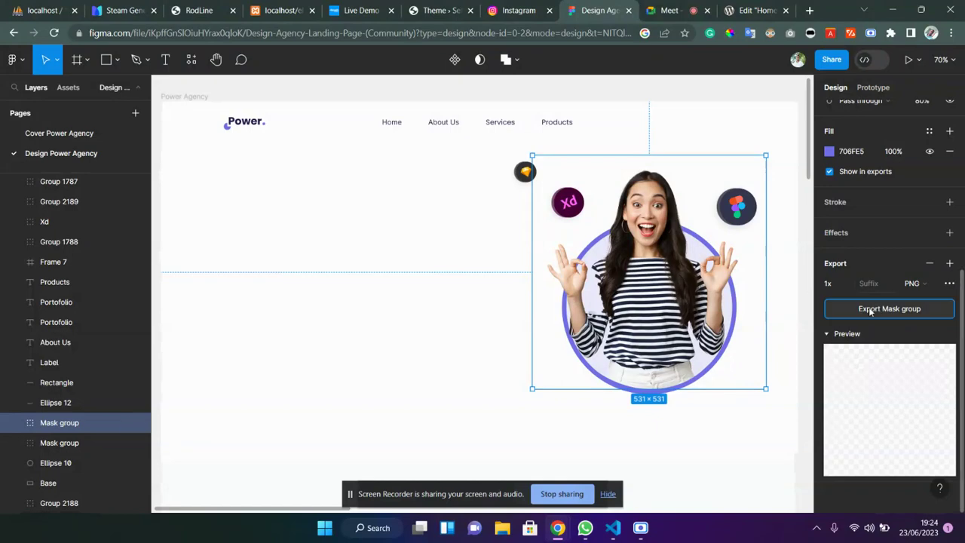
left_click(64, 494)
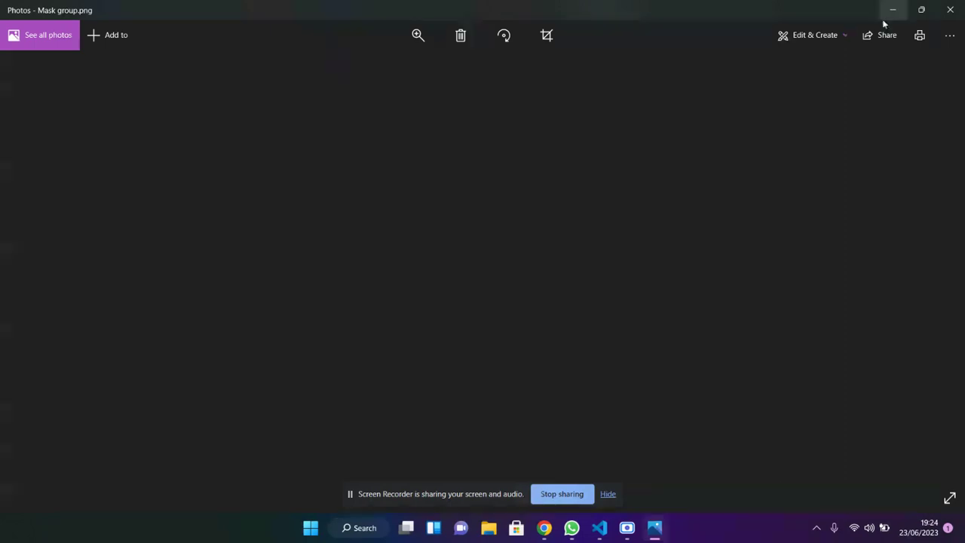
left_click(949, 8)
Step: Examine the Base rectangle's size, fill and export properties without changing its shape
left_click(369, 327)
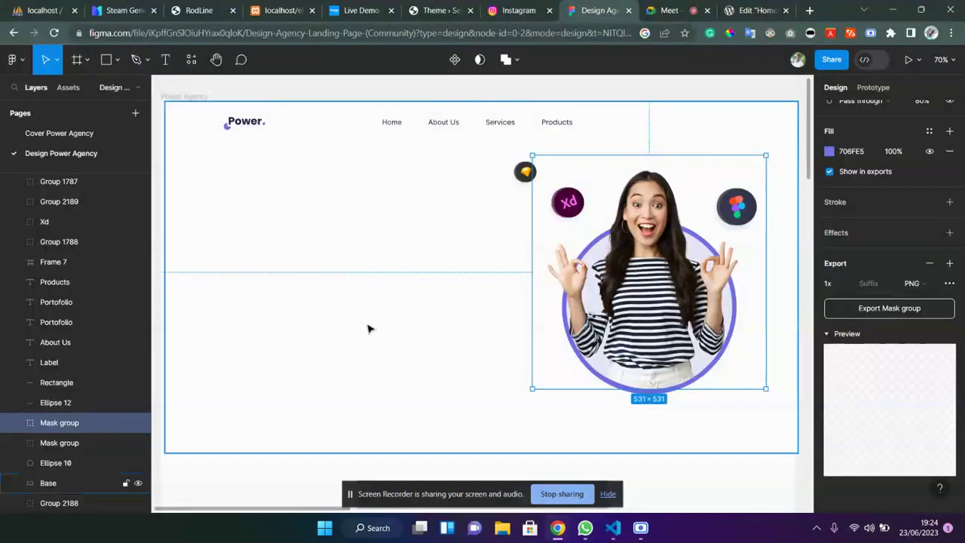
left_click(871, 88)
left_click(835, 87)
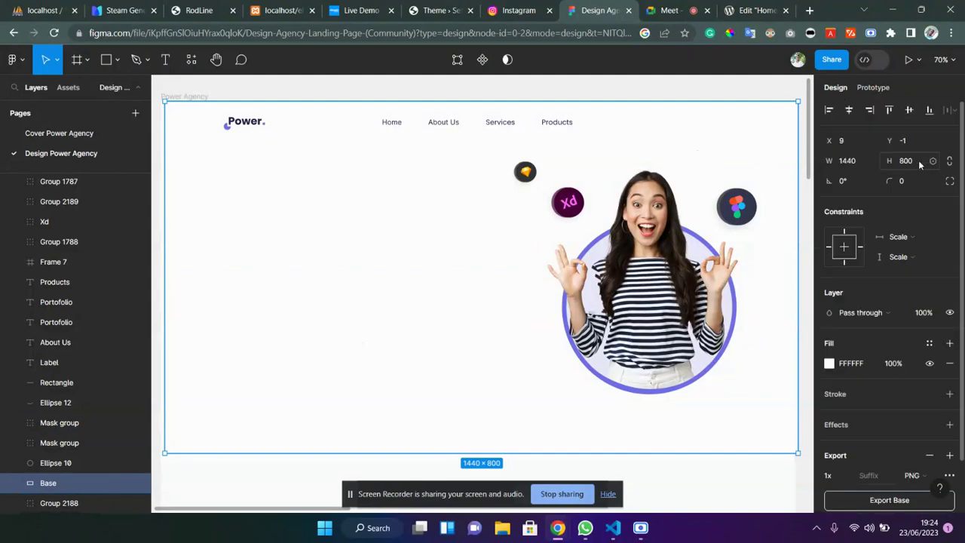
scroll(866, 275, "down", 2)
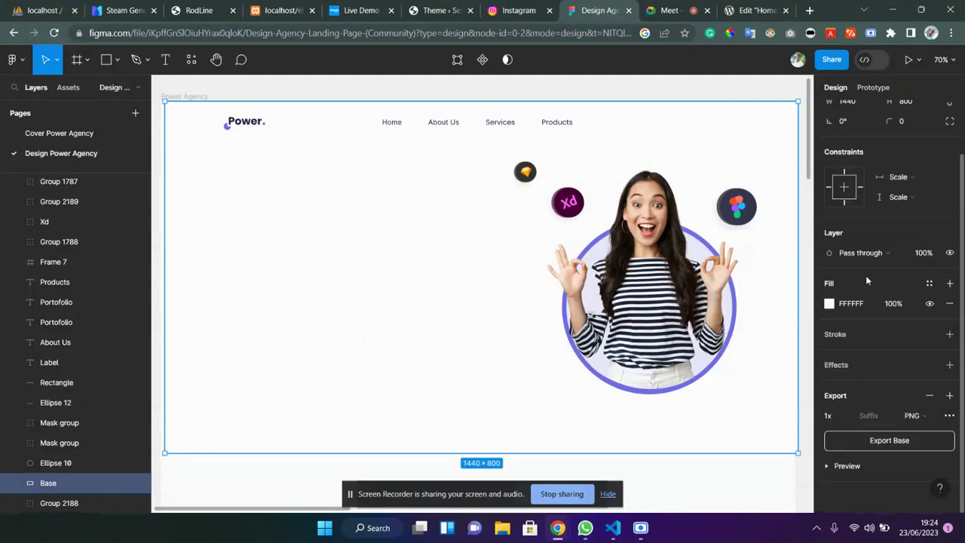
double_click(248, 286)
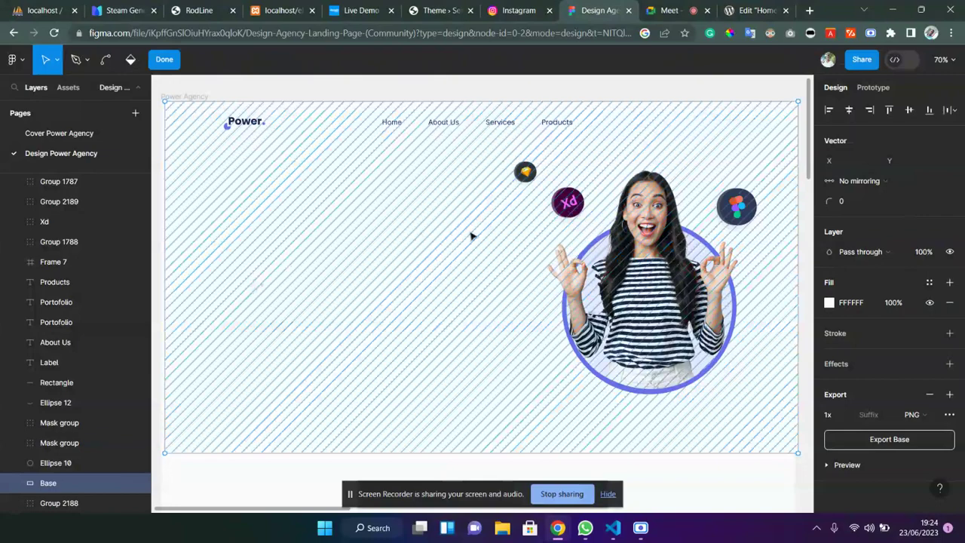
key("Escape")
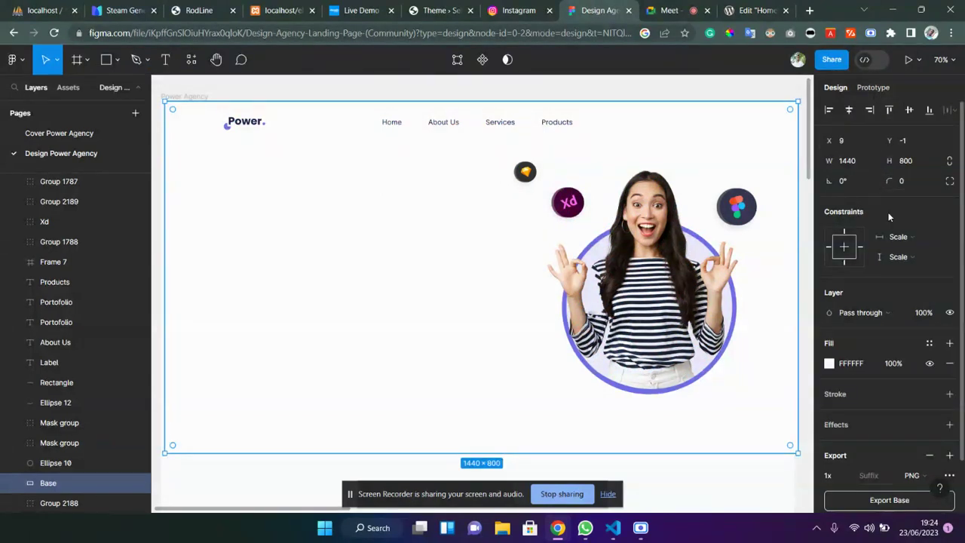
scroll(885, 328, "down", 2)
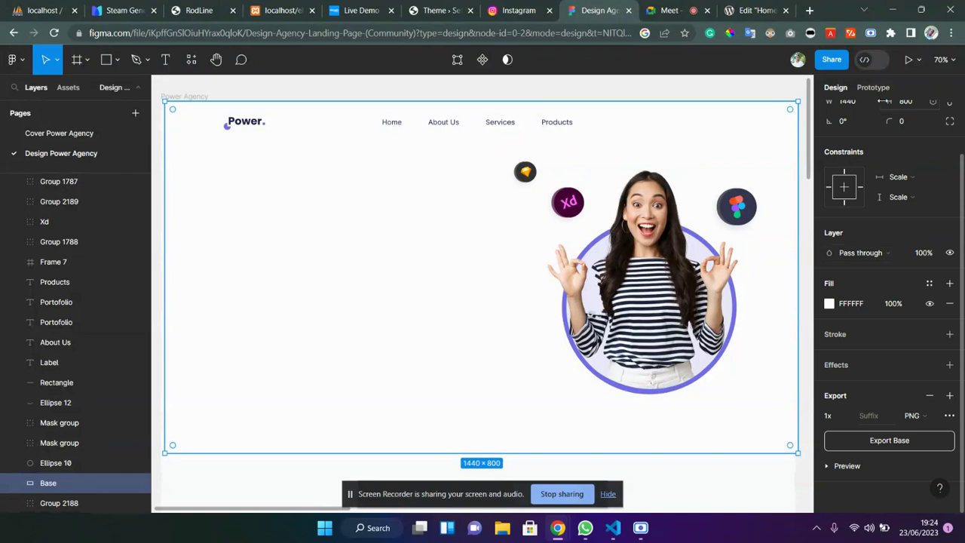
Step: Select the portrait, its circle and the surrounding app icons together and export the nine layers as PNG files
left_click(661, 296)
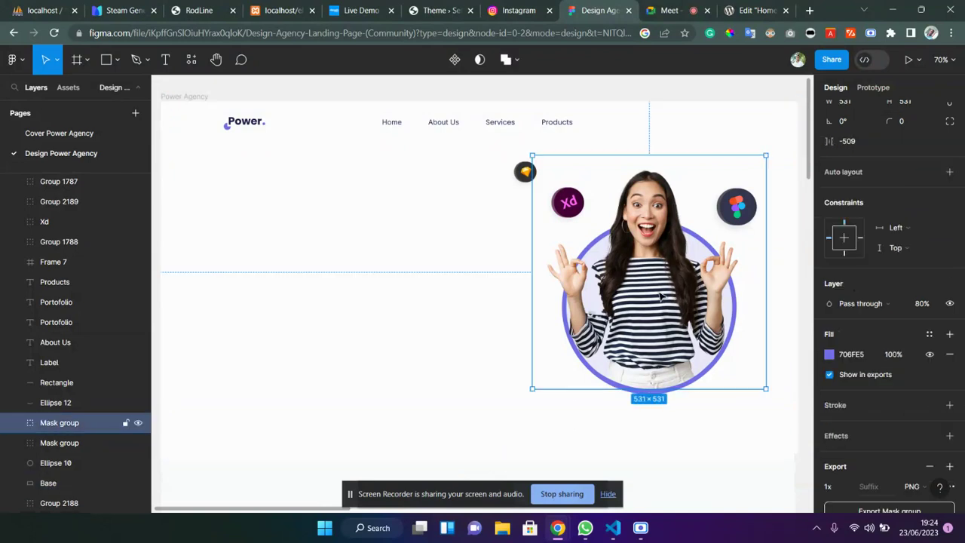
left_click(507, 187)
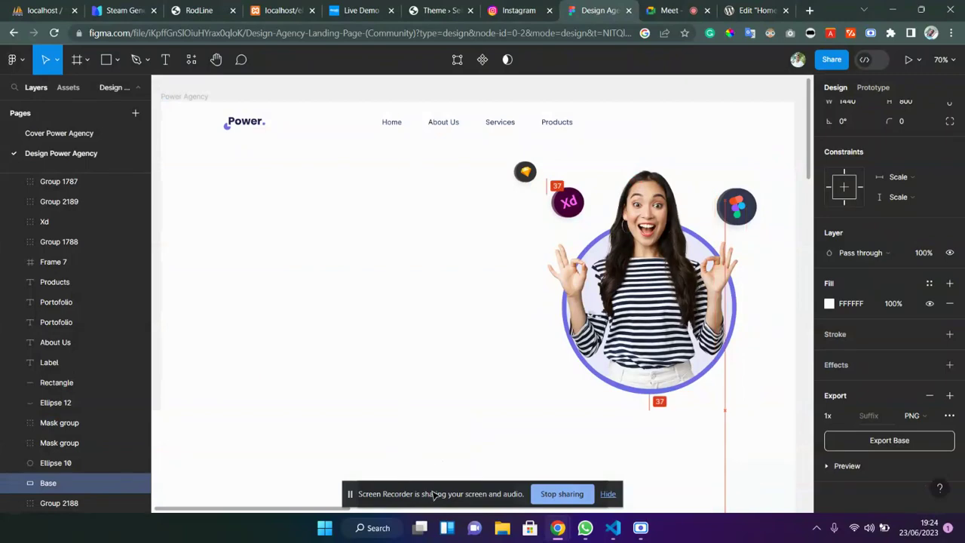
left_click_drag(282, 172, 751, 367)
left_click(860, 466)
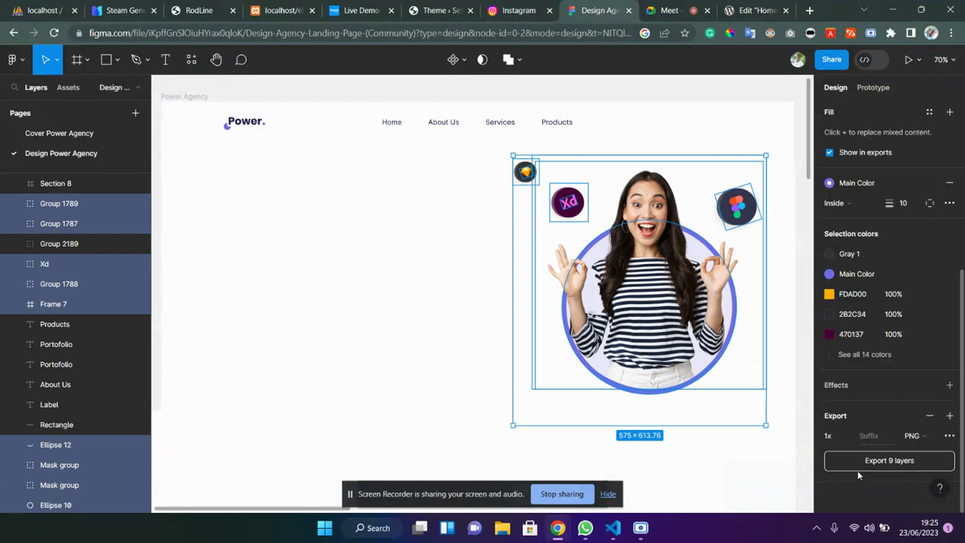
left_click(867, 460)
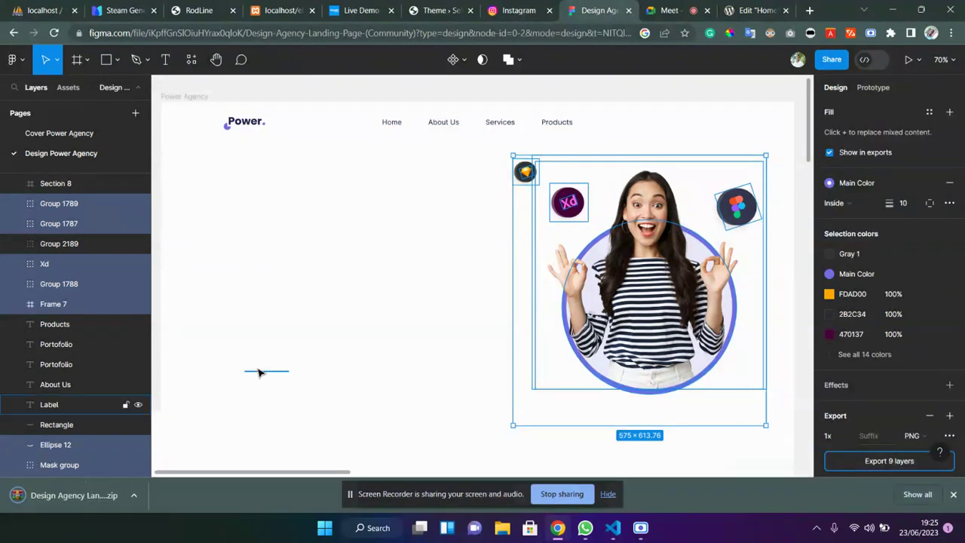
Step: Open the downloaded ZIP archive, look through its exported PNG files, and close it
left_click(133, 495)
left_click(155, 412)
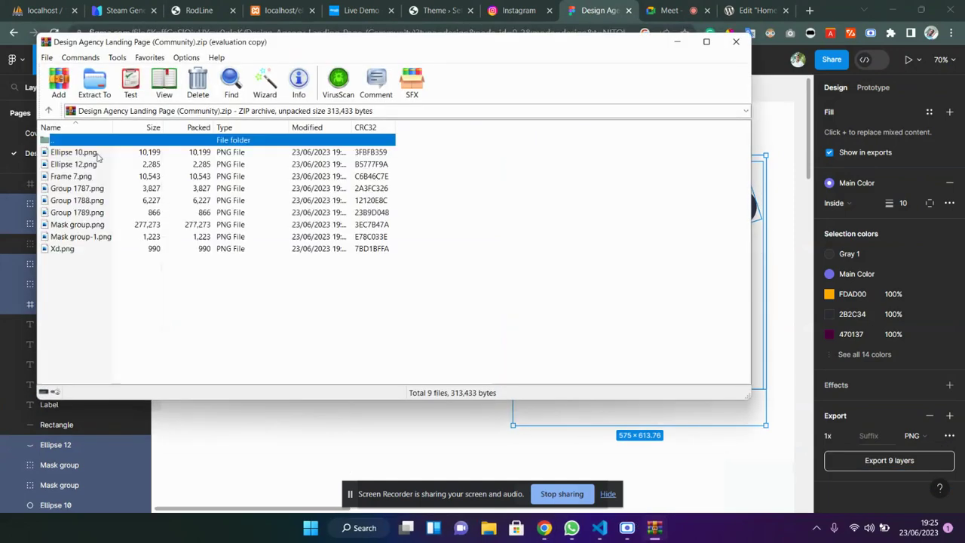
left_click(110, 175)
left_click(126, 202)
left_click(124, 224)
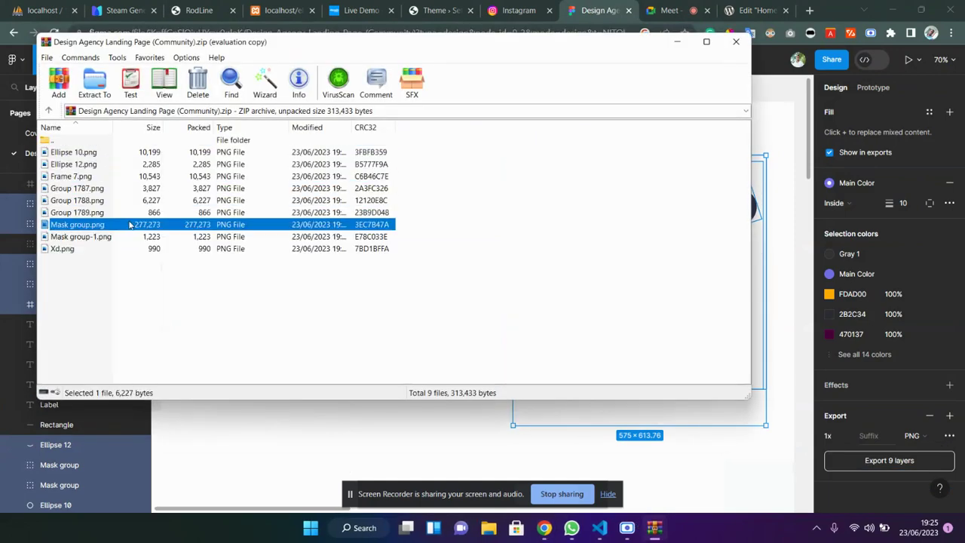
left_click(735, 42)
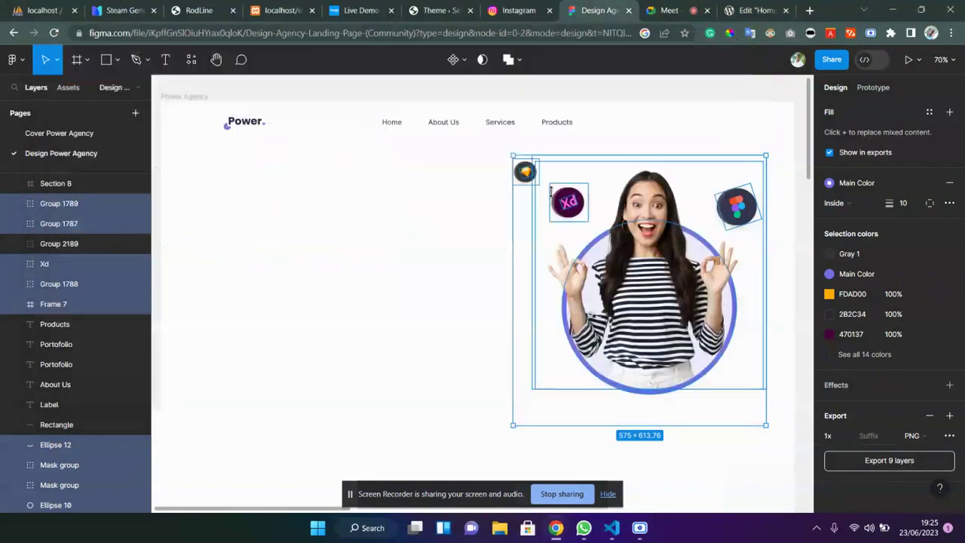
left_click(420, 323)
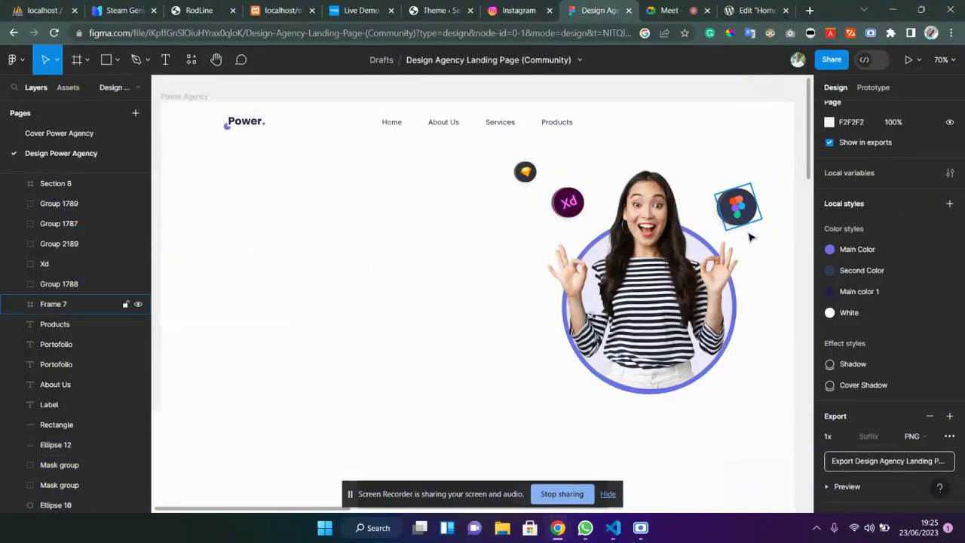
scroll(930, 348, "down", 1)
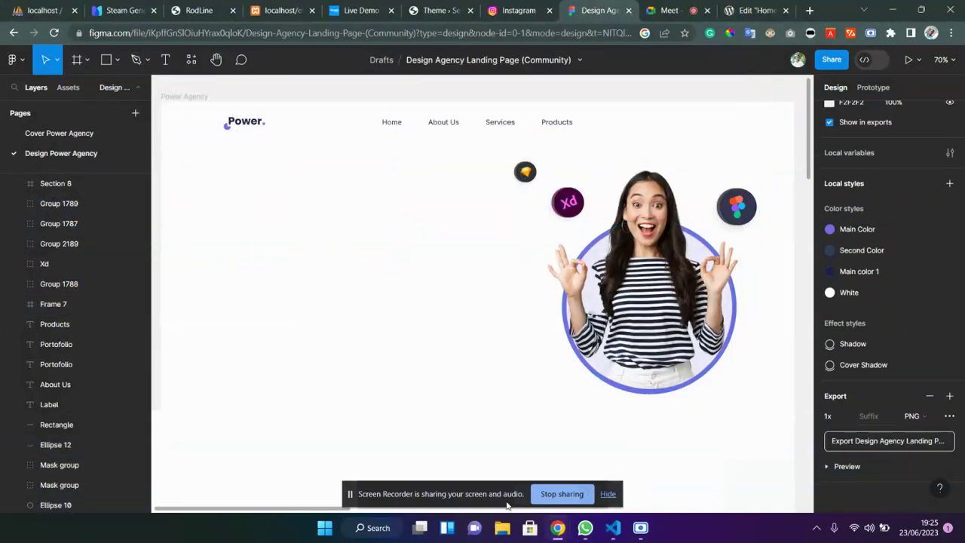
left_click_drag(471, 495, 171, 536)
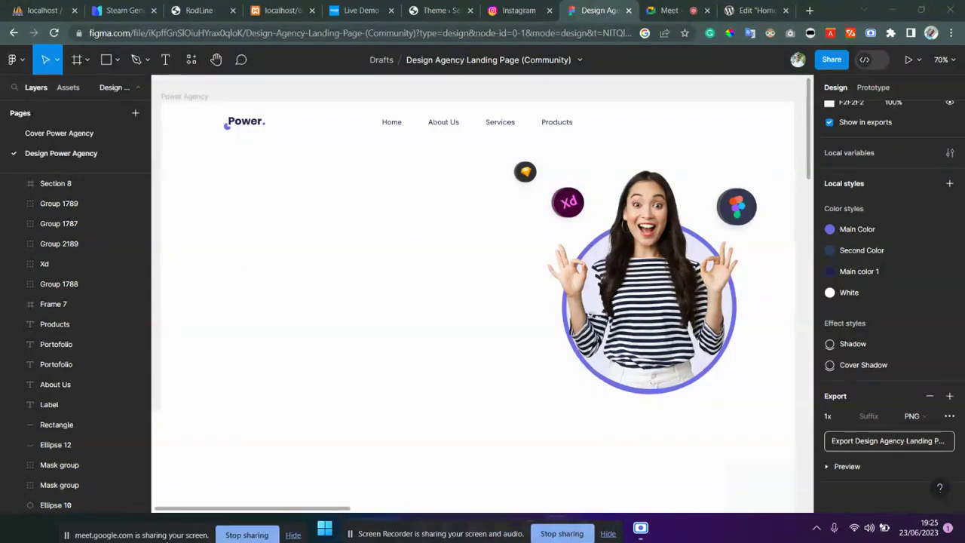
Step: Undo the hero frame edits step by step until the headline, description, Contact Us button, video link and employees card are restored
double_click(455, 328)
double_click(455, 329)
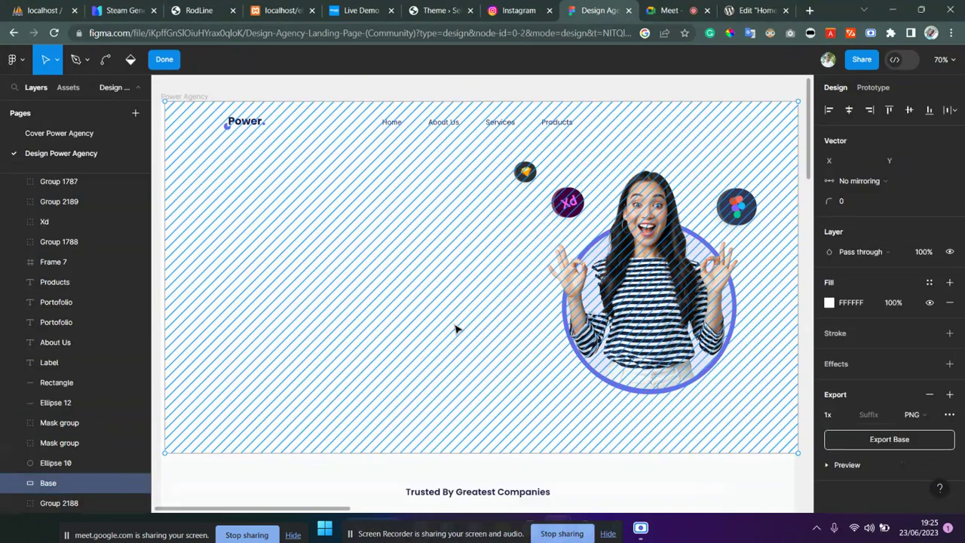
key("Escape")
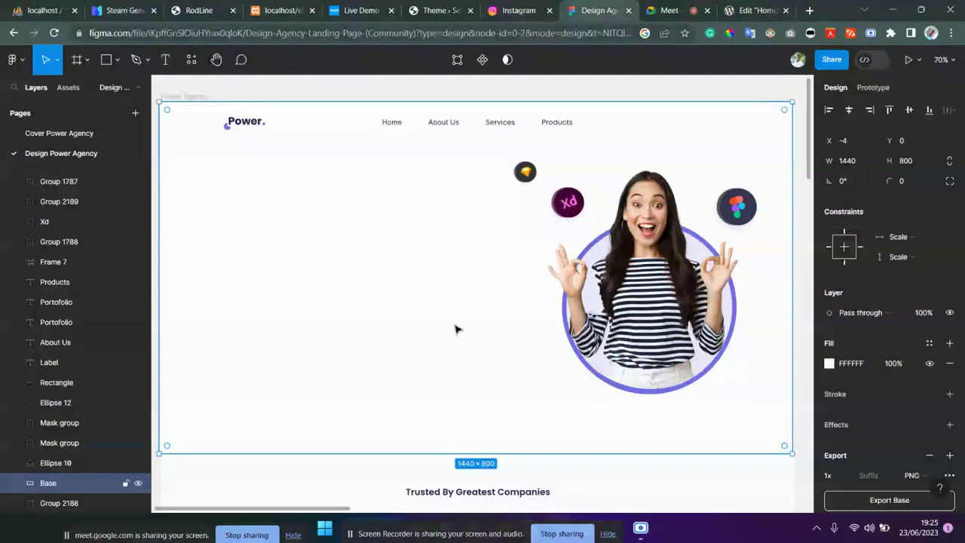
key("Escape")
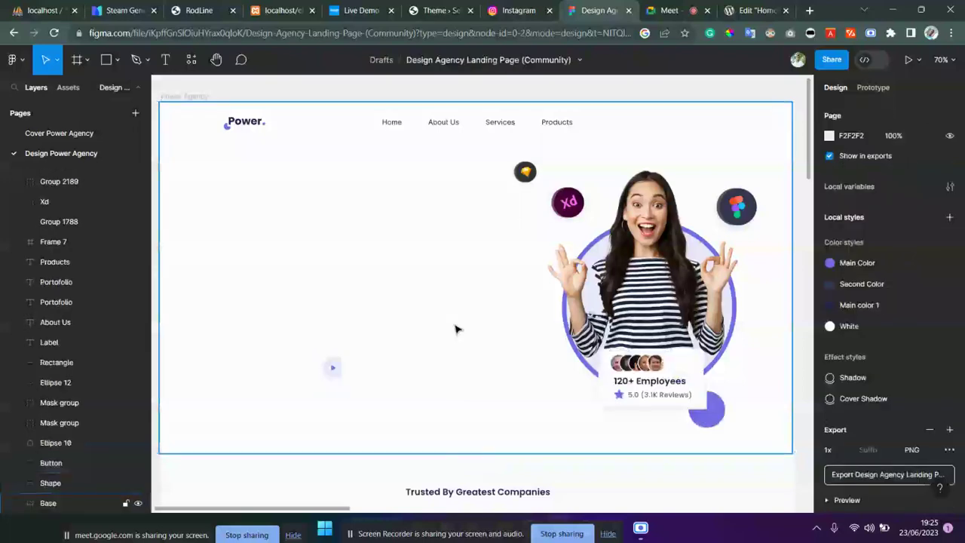
left_click(455, 329)
key("ctrl+z")
key("ctrl+z")
key("ctrl+z")
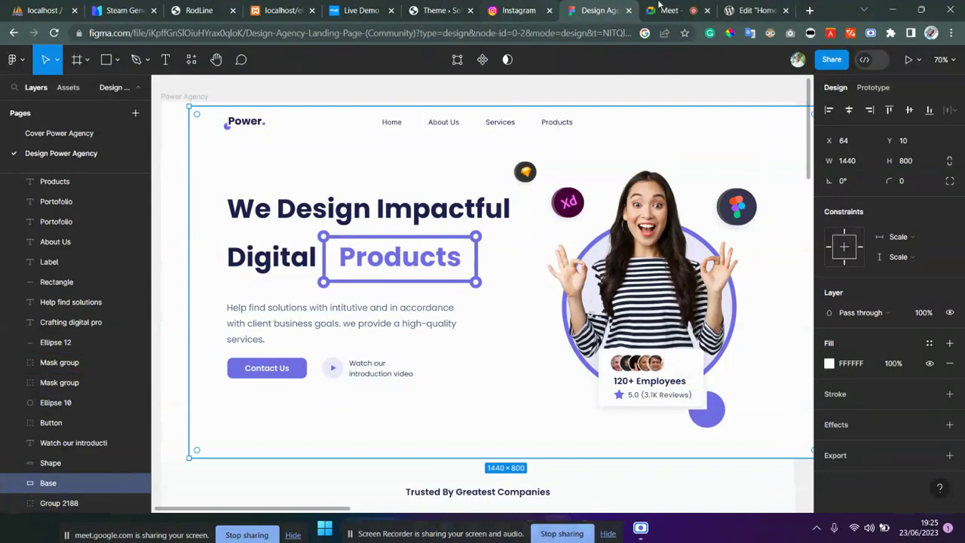
left_click(727, 11)
left_click(698, 13)
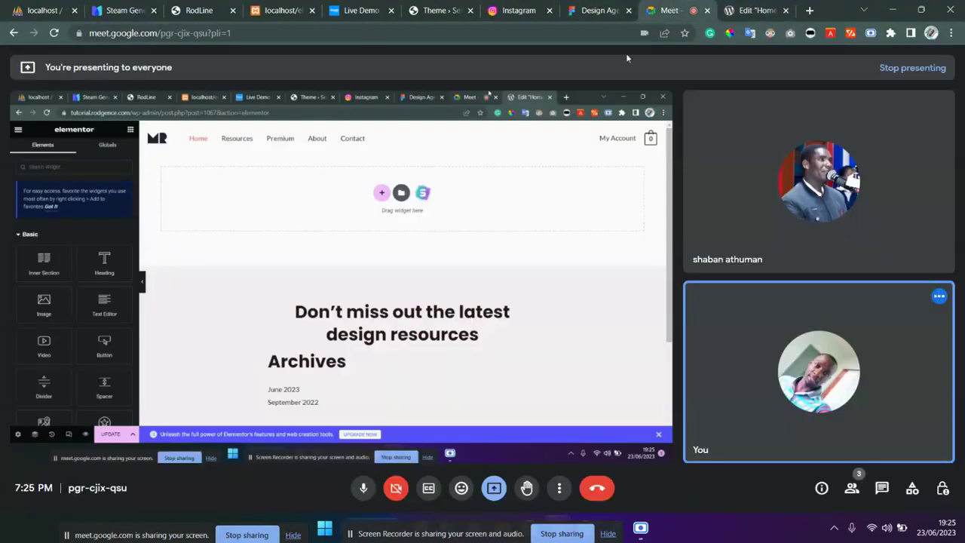
left_click(622, 8)
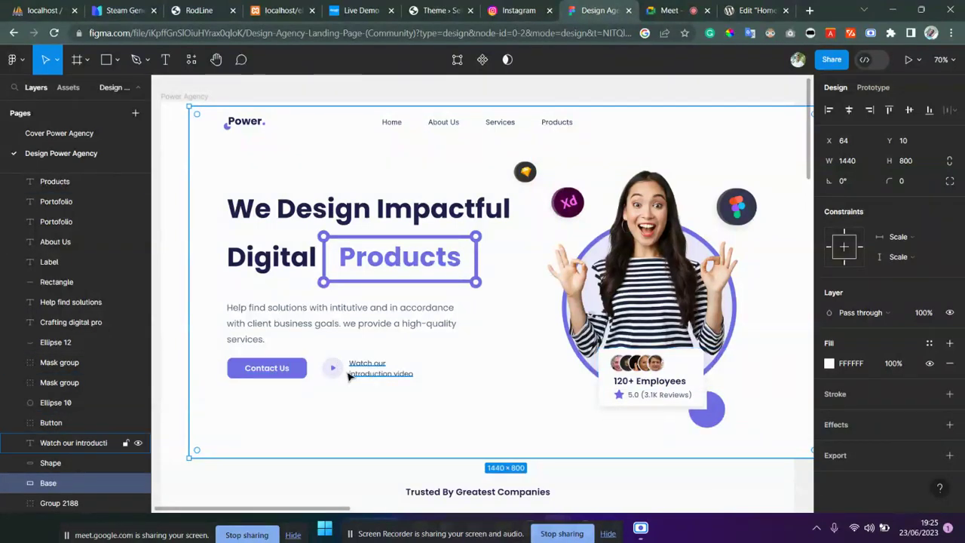
Step: Switch to the Elementor editor for the Home page, stay on the site, and add a single-column section
left_click(784, 10)
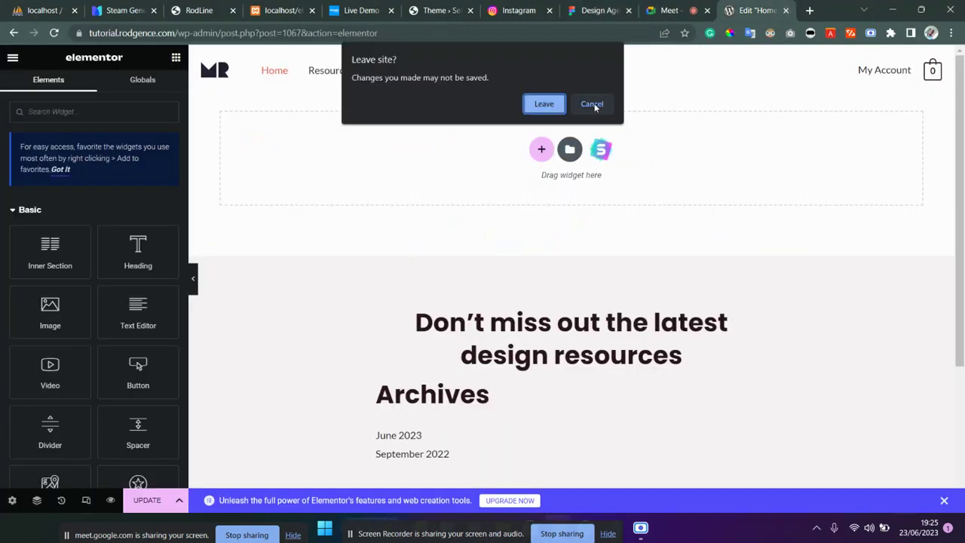
left_click(592, 105)
left_click(539, 150)
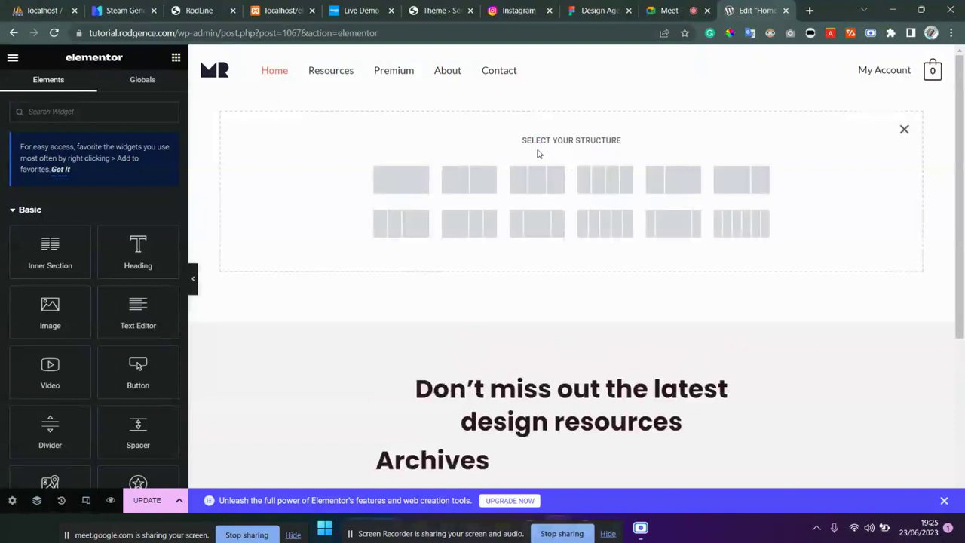
left_click(407, 188)
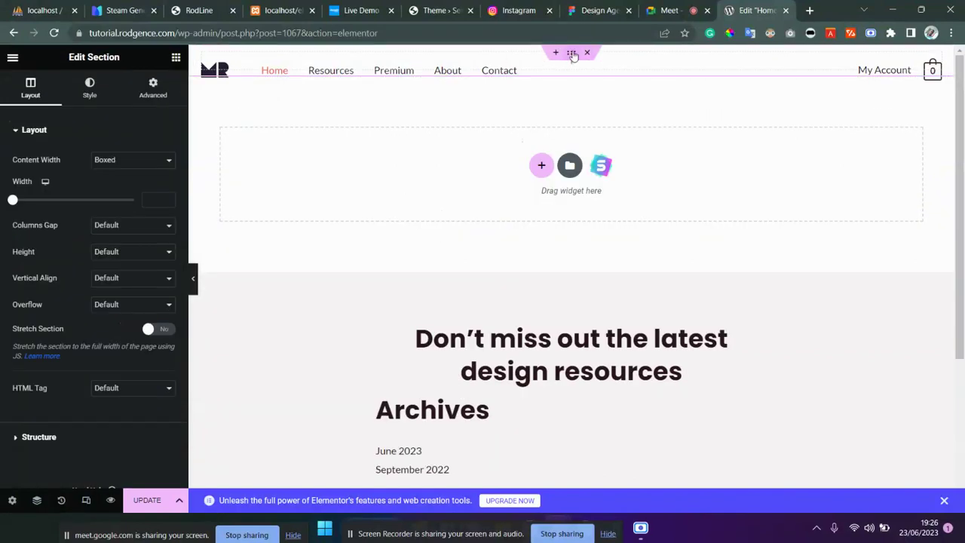
Step: Set the new section's top and bottom margins to 6 rem
left_click(152, 88)
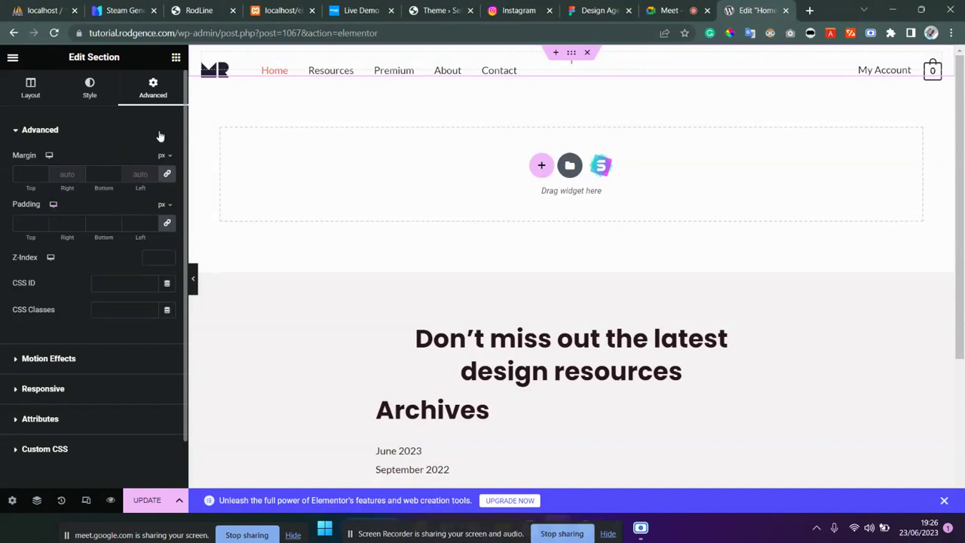
left_click(165, 156)
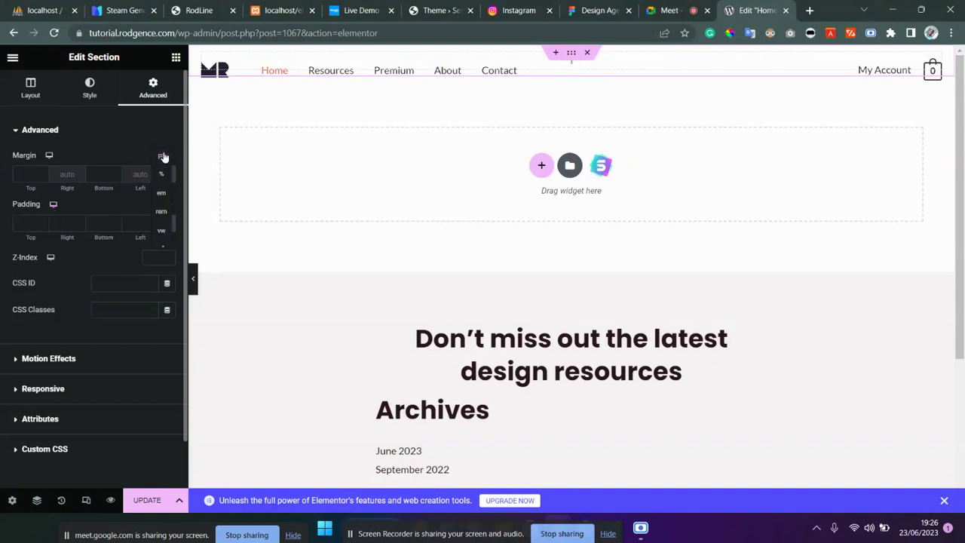
left_click(159, 212)
left_click(42, 172)
left_click(42, 174)
left_click(42, 174)
left_click(43, 174)
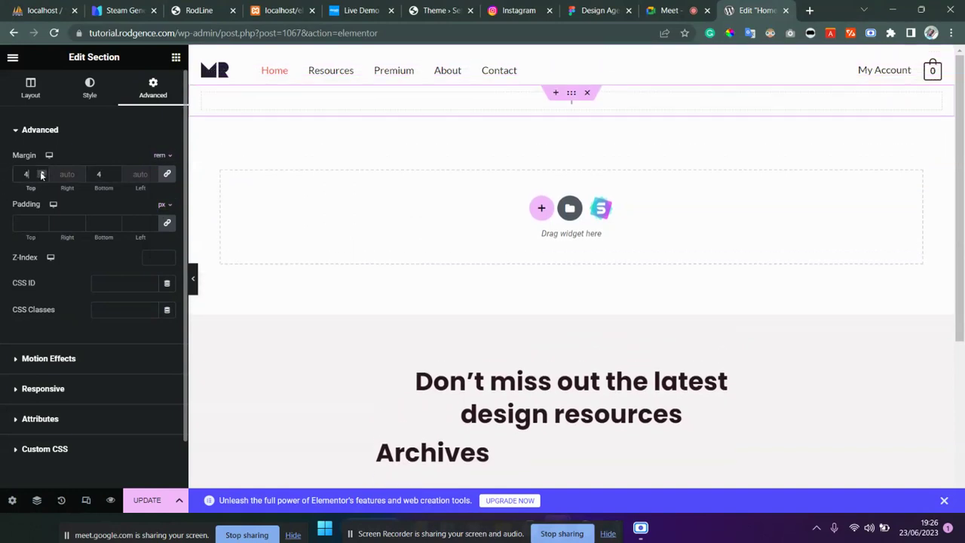
left_click(42, 174)
left_click(42, 174)
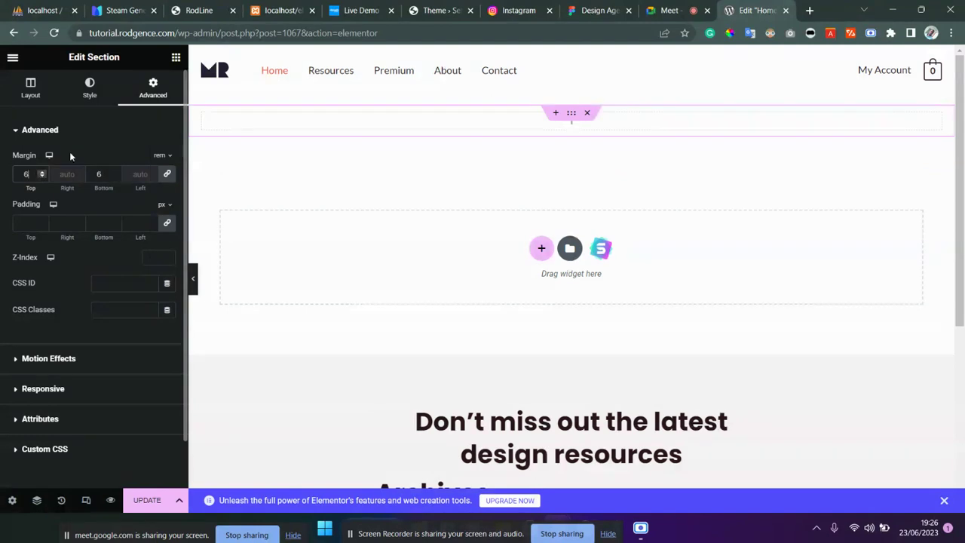
Step: Change the section's margin unit to percent and set the top and bottom margins to 10%
left_click(159, 155)
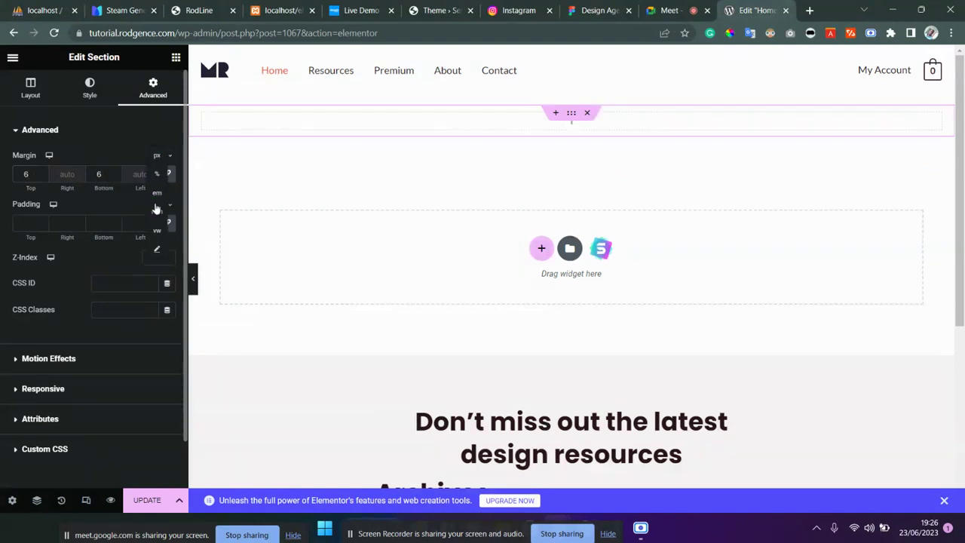
left_click(158, 176)
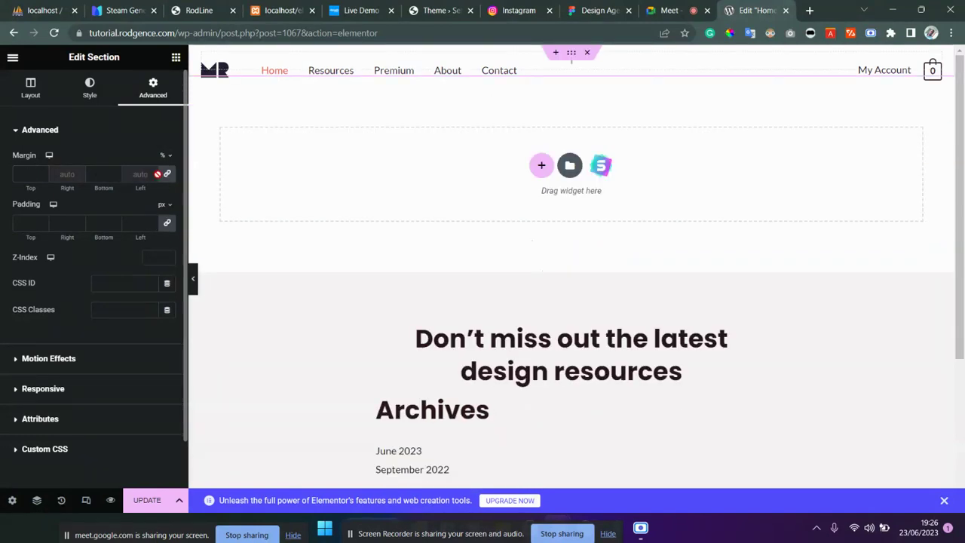
left_click(44, 175)
type("9")
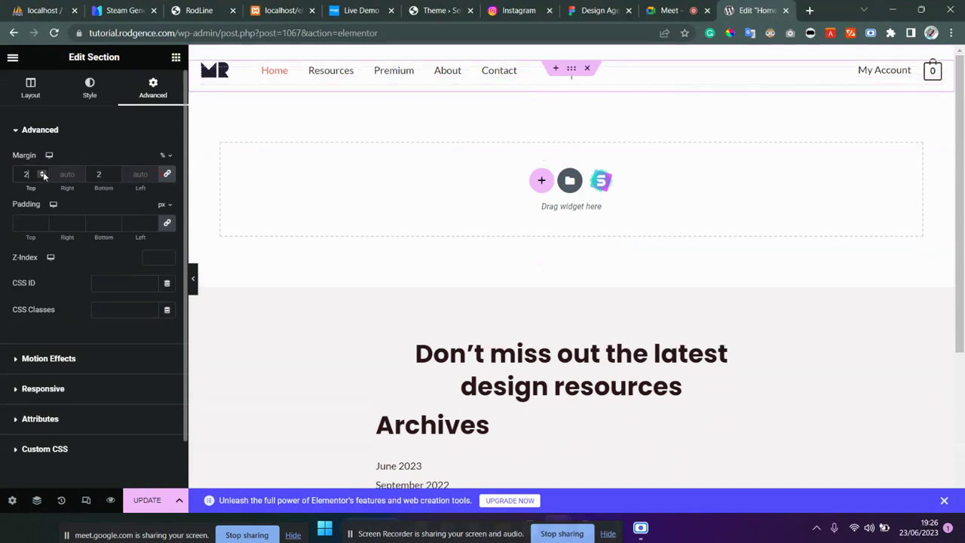
left_click(43, 173)
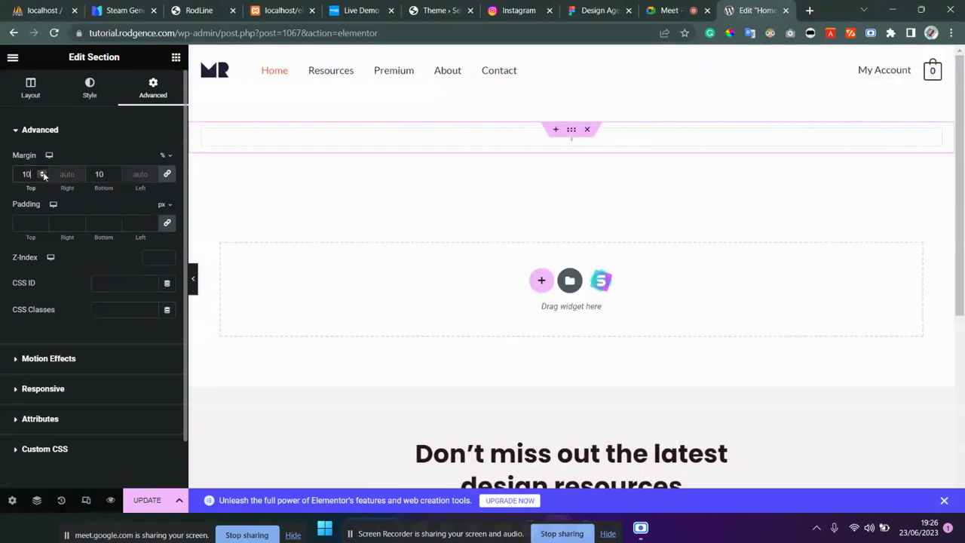
Step: Set the section's top and bottom margins to 9% and place a two-column inner section inside it
left_click(45, 178)
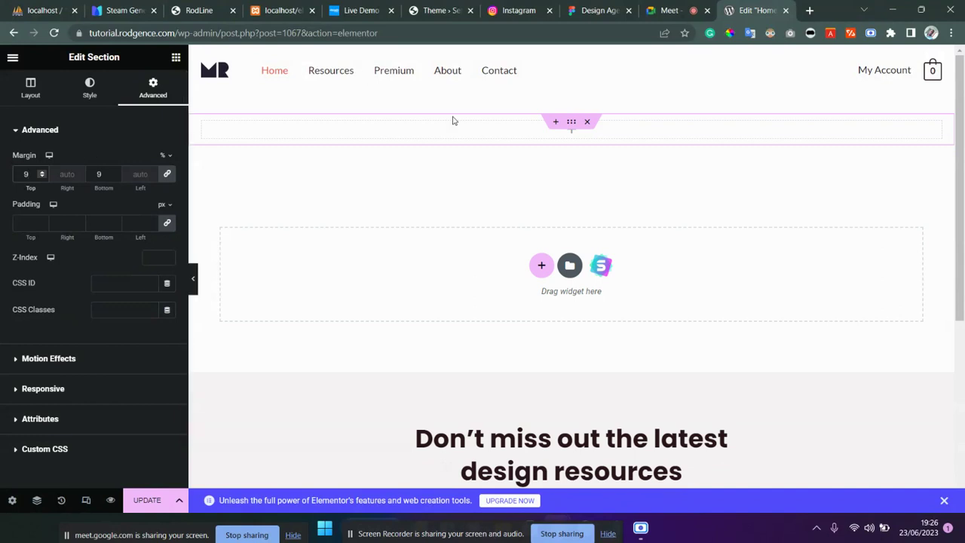
left_click(572, 129)
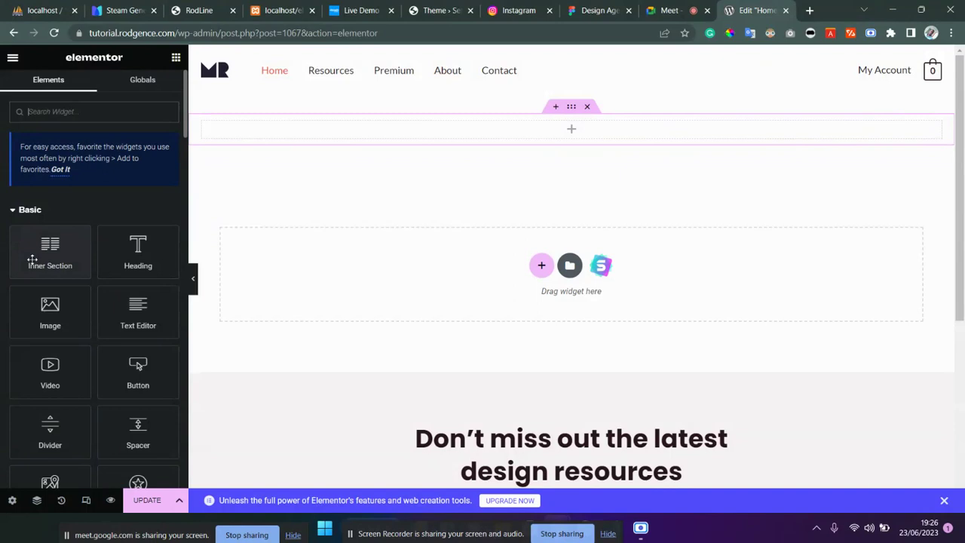
left_click_drag(32, 259, 282, 125)
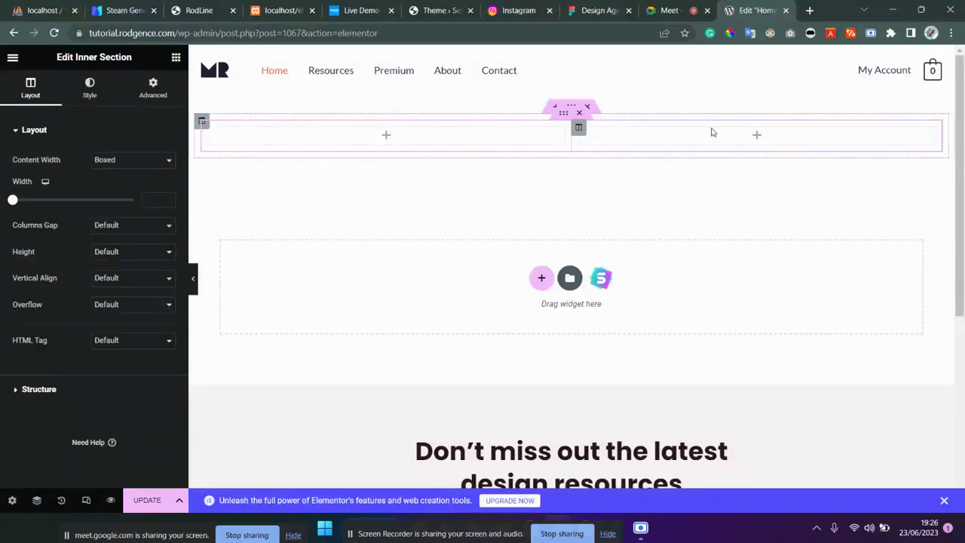
Step: Check the hero headline and description layers in the Figma design, and add a Heading widget to the inner section's first column in Elementor
key("ctrl+8")
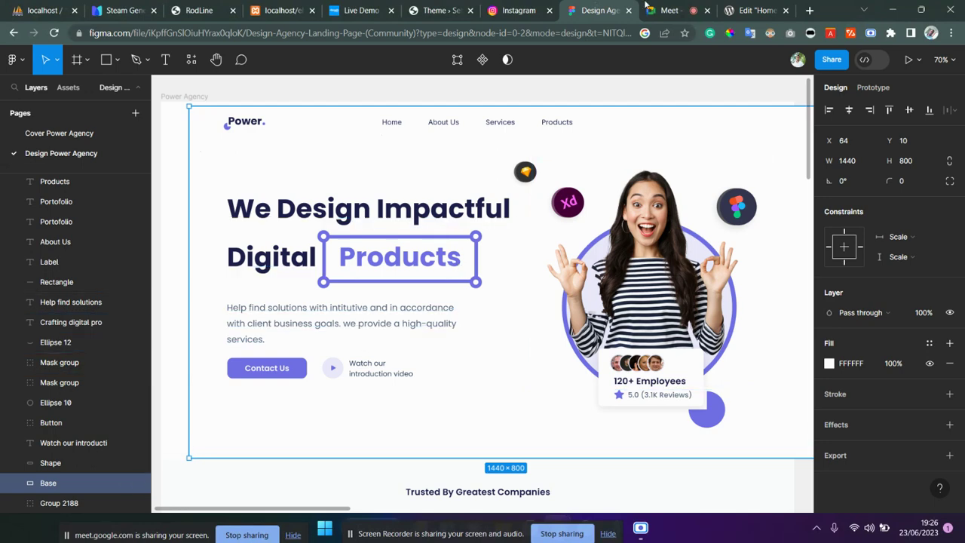
left_click(743, 6)
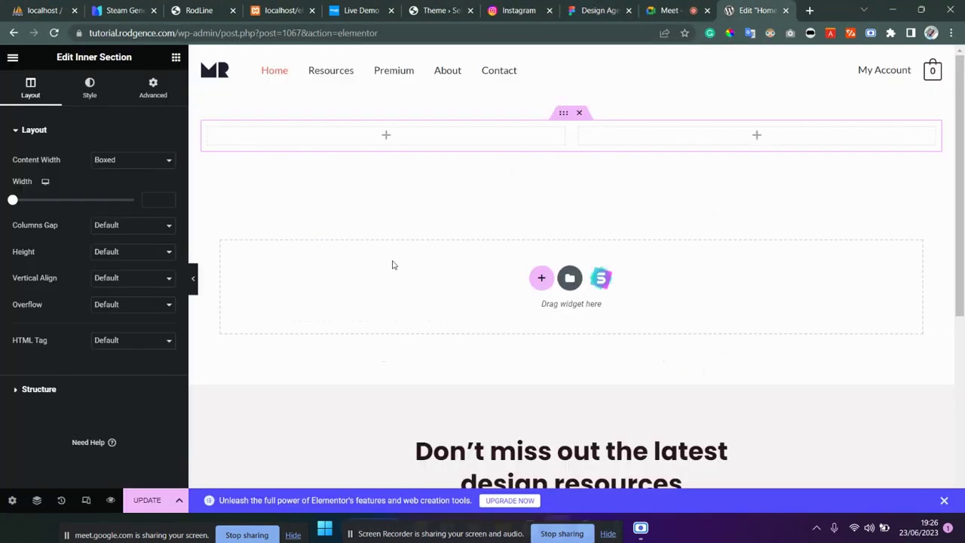
left_click(386, 138)
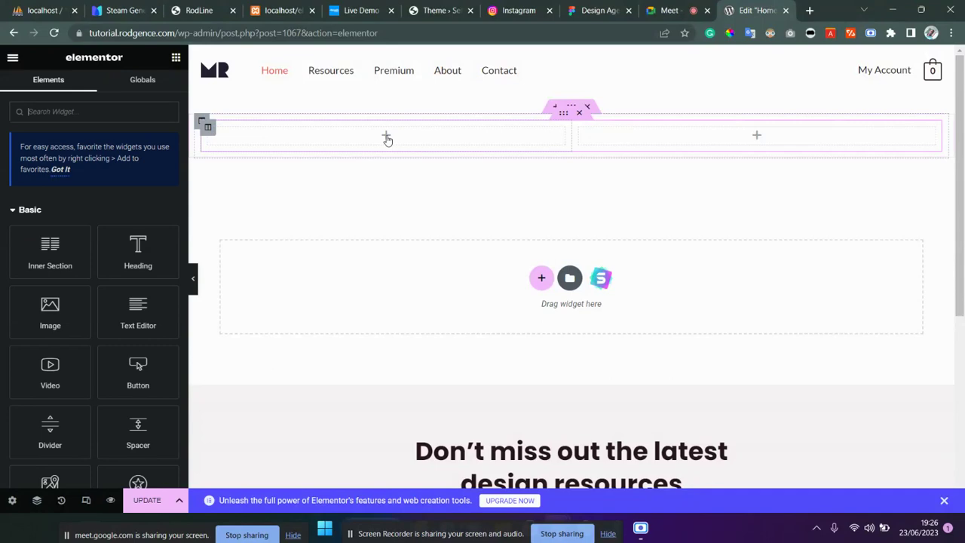
left_click(599, 10)
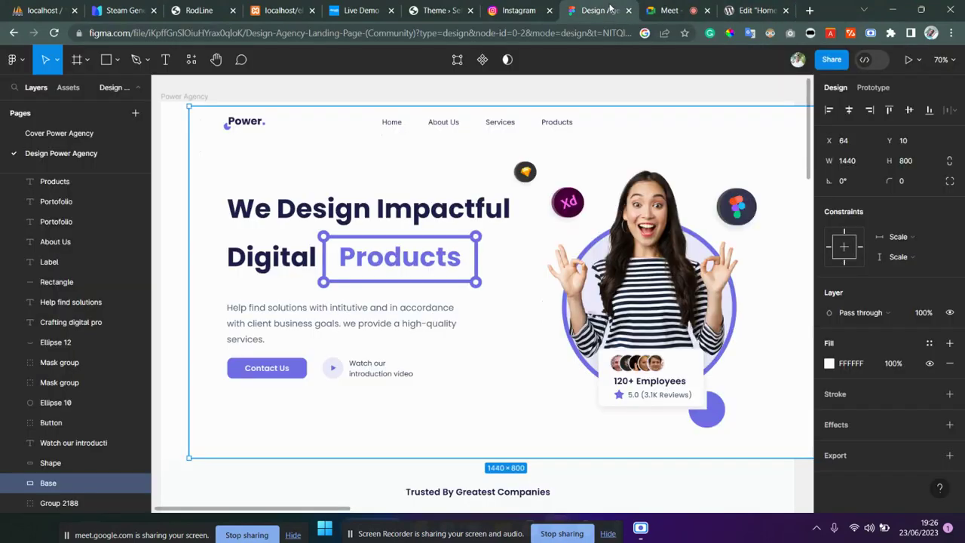
left_click(337, 209)
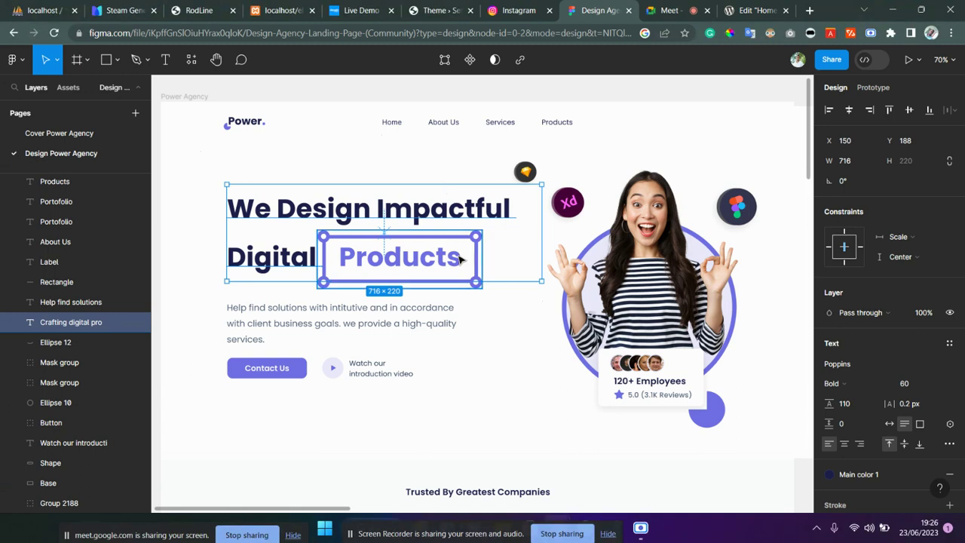
left_click(327, 324)
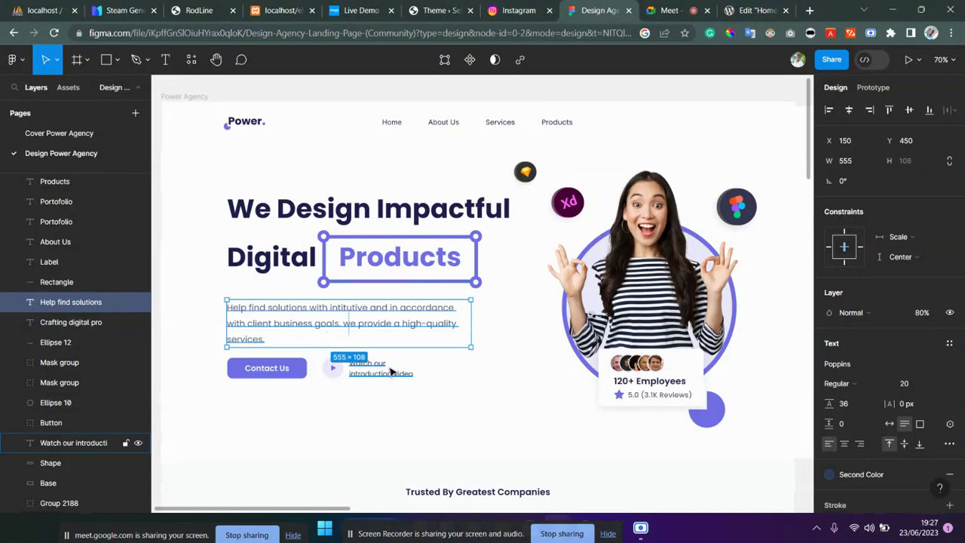
left_click(758, 7)
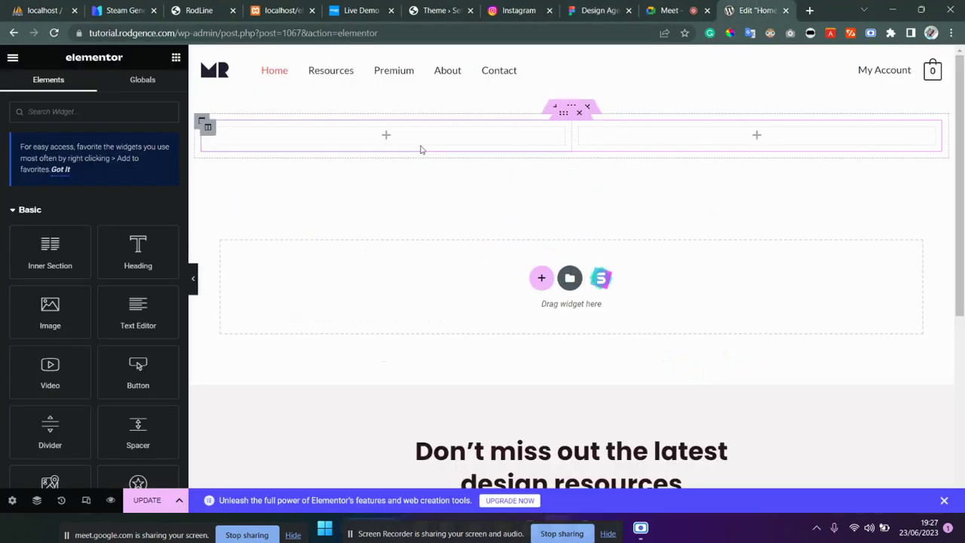
left_click_drag(128, 260, 324, 144)
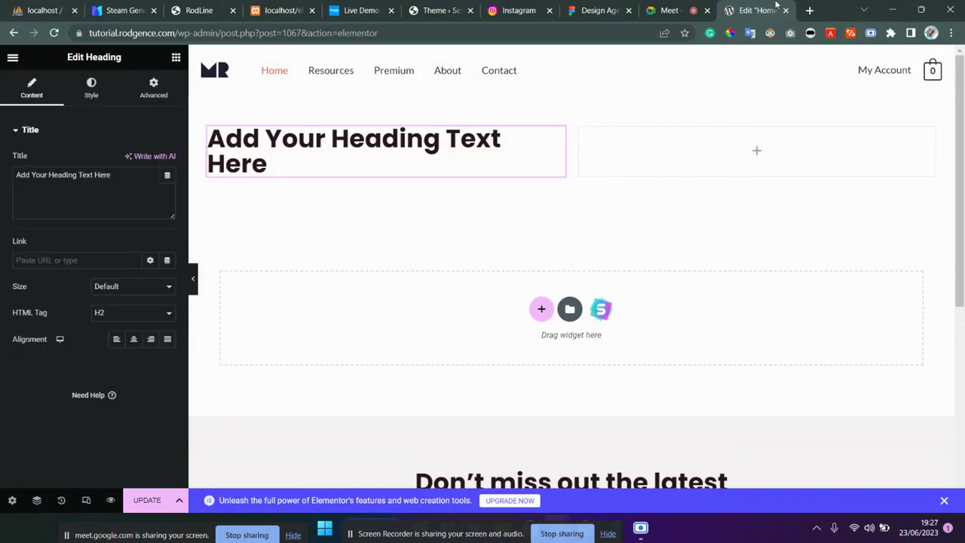
Step: Switch to the Figma design and copy the full hero headline text "We Design Impactful Digital"
left_click(612, 10)
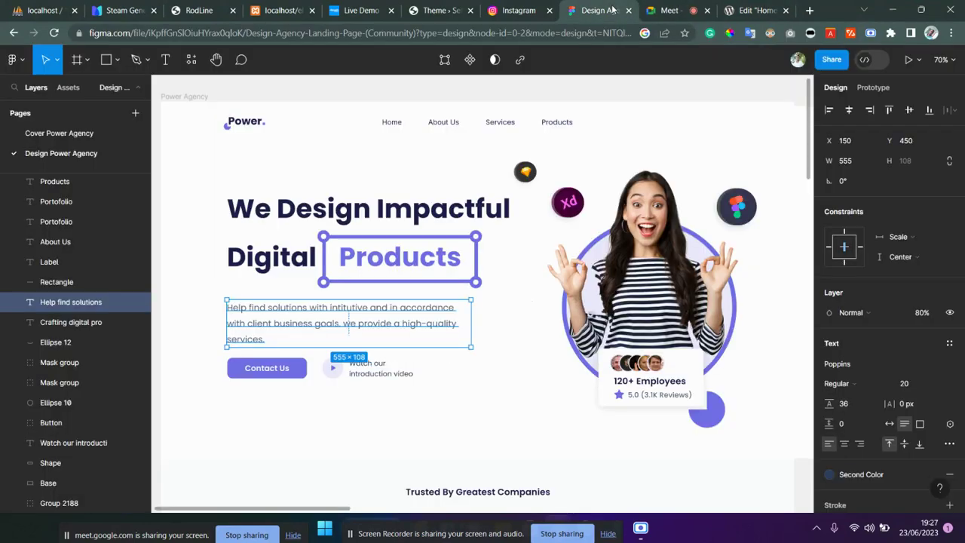
left_click(426, 200)
triple_click(426, 199)
triple_click(425, 197)
left_click(425, 197)
key("ctrl+c")
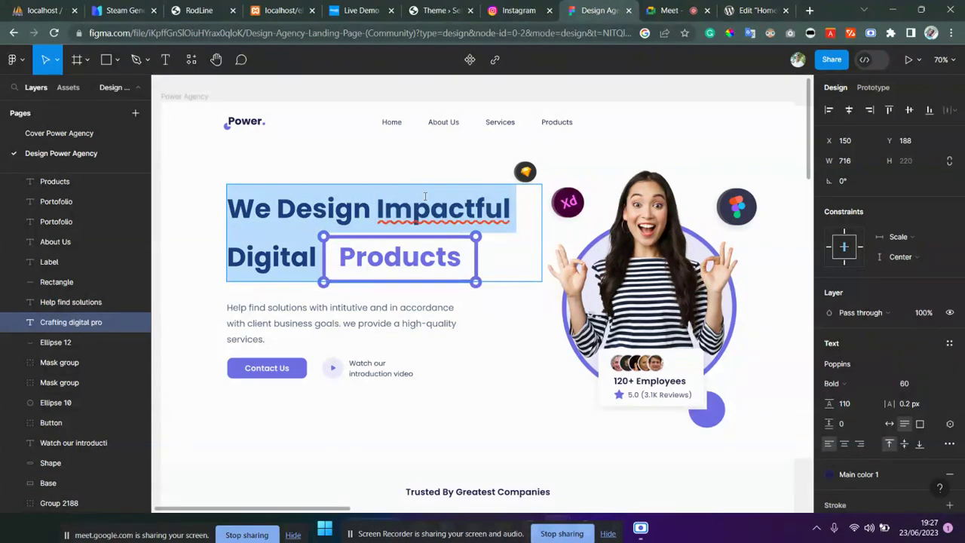
key("Escape")
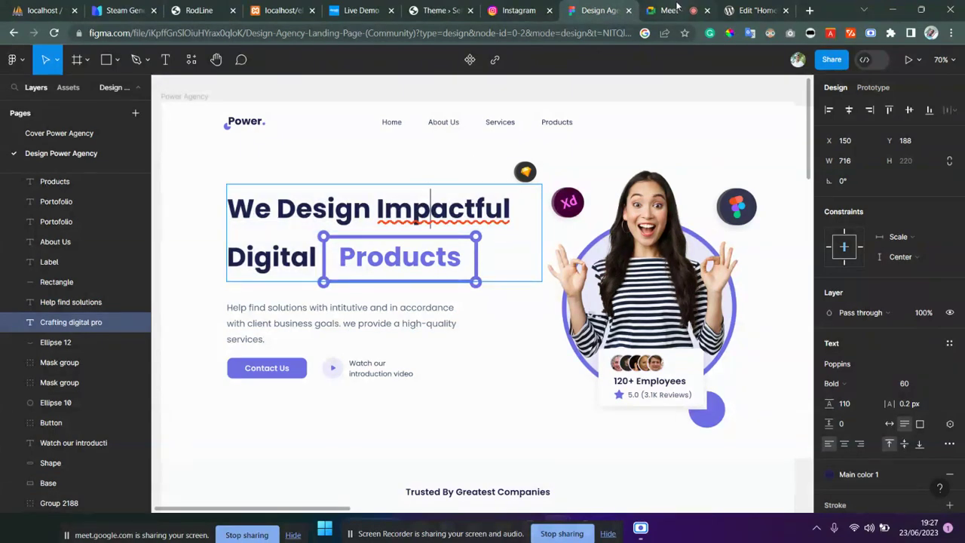
Step: Switch to the Elementor editor and replace the heading's placeholder title with "We Design Impactful Digital"
left_click(737, 7)
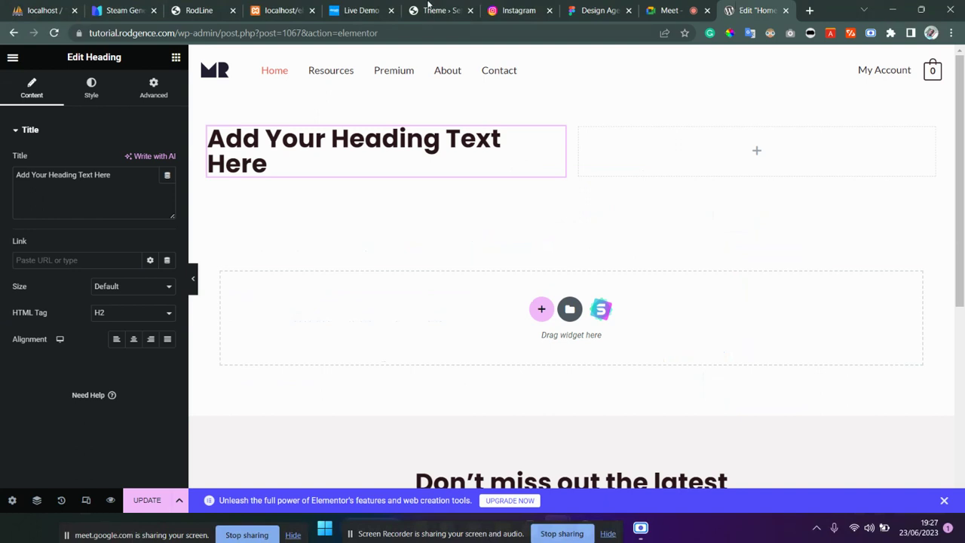
triple_click(138, 179)
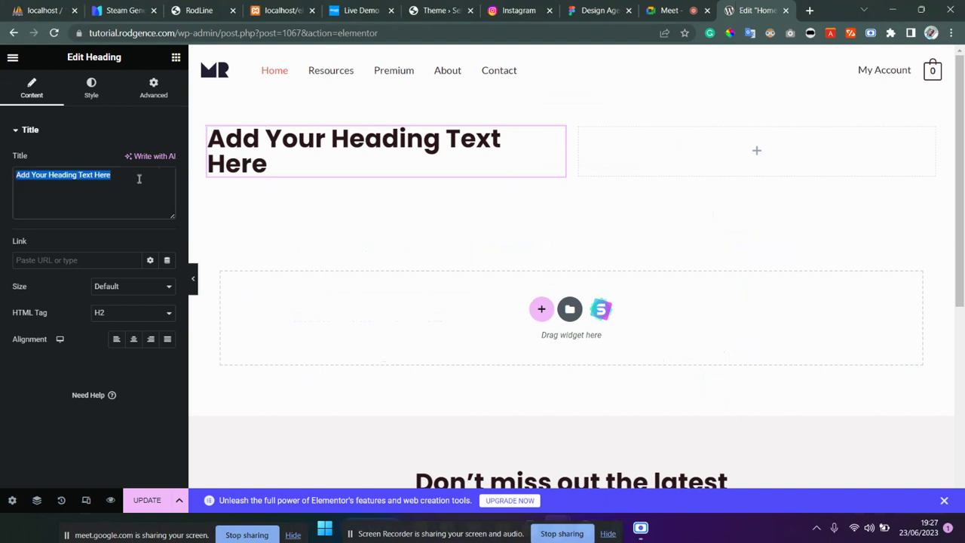
key("ctrl+v")
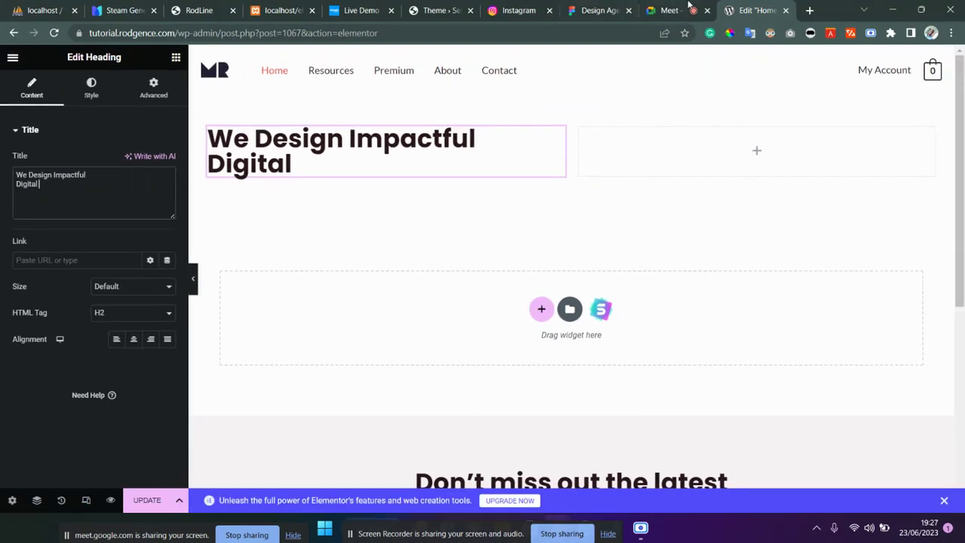
Step: Switch to the Figma design and copy the hex code 1E1F4B from the headline's Main color 1 style
left_click(601, 10)
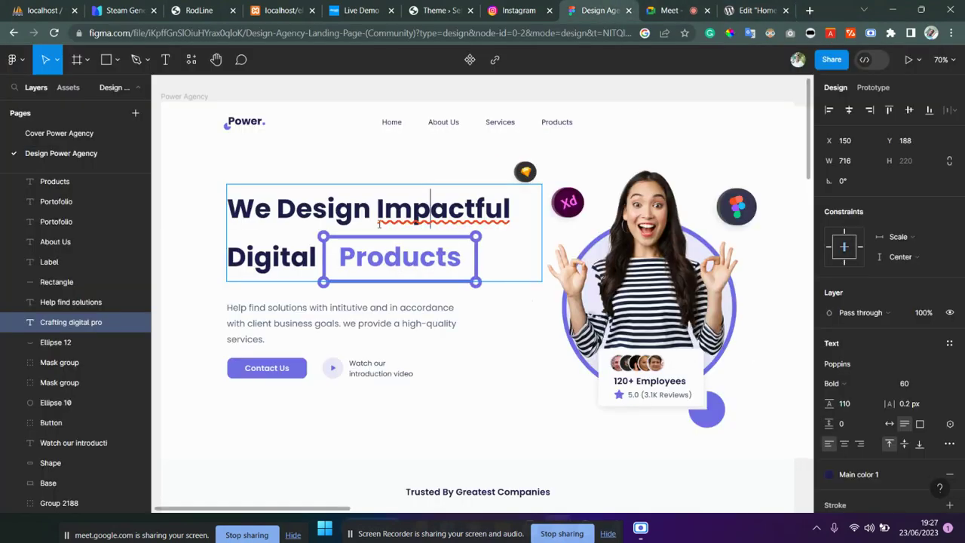
left_click(390, 199)
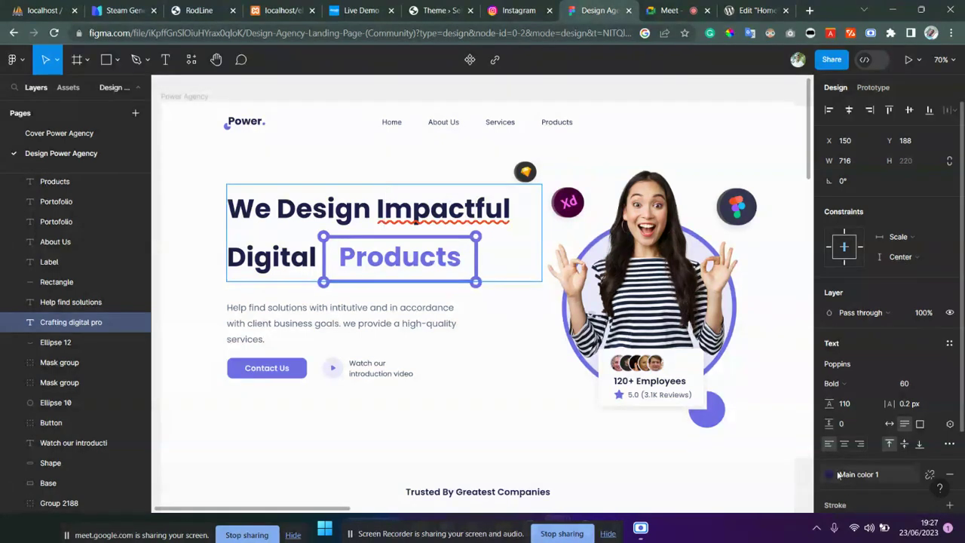
scroll(837, 382, "down", 2)
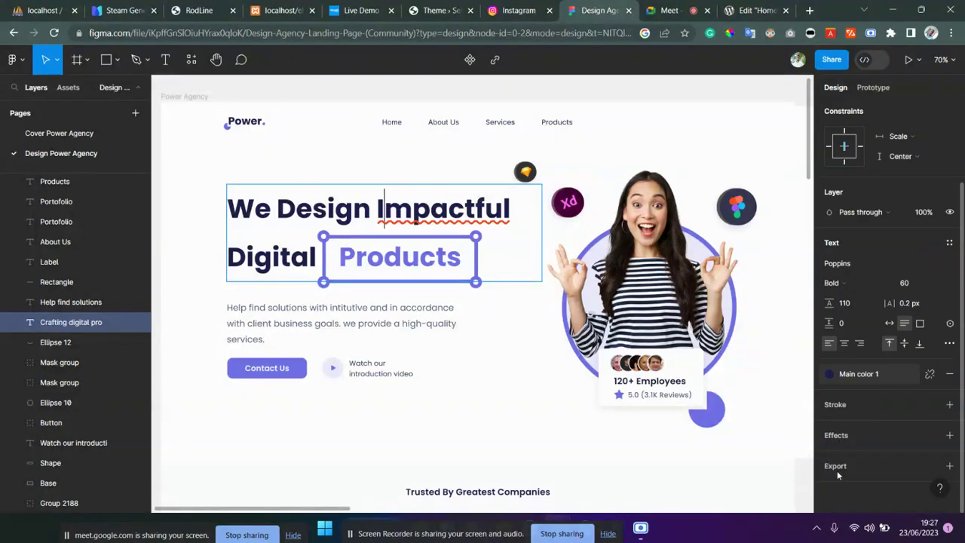
left_click(829, 377)
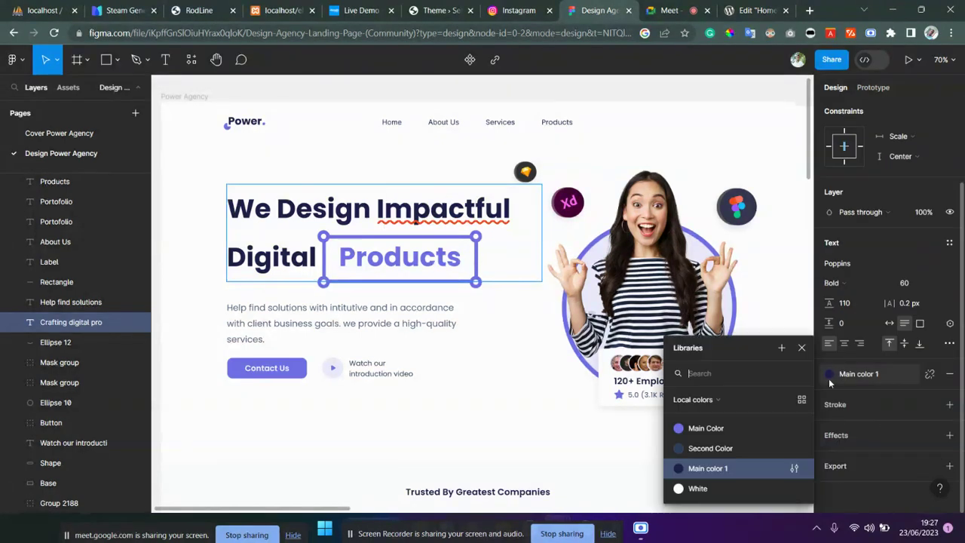
left_click(759, 472)
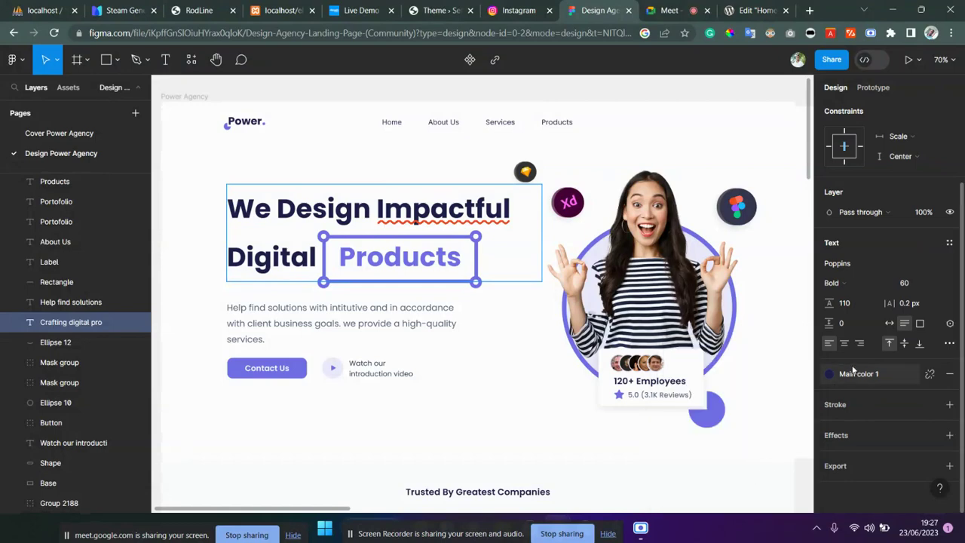
left_click(851, 371)
left_click(794, 468)
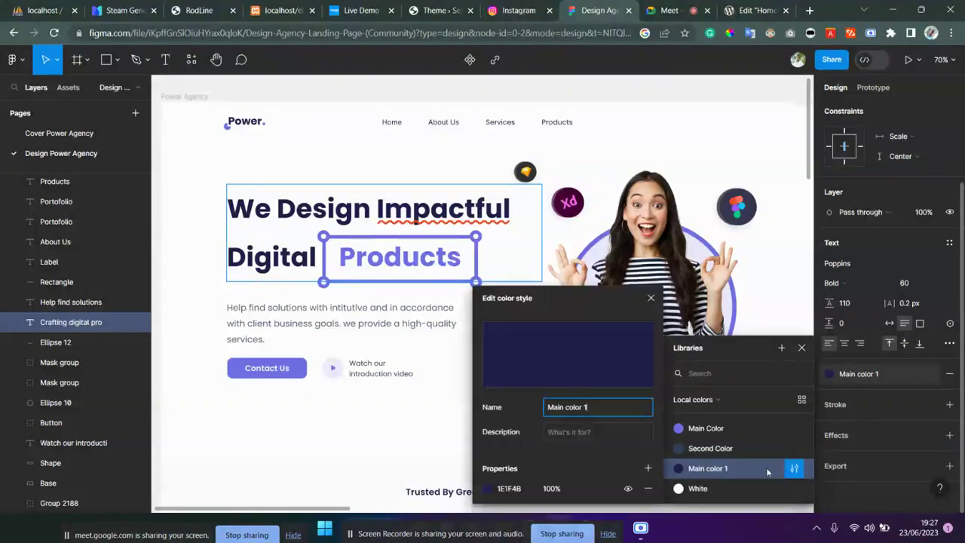
left_click(510, 495)
key("ctrl+c")
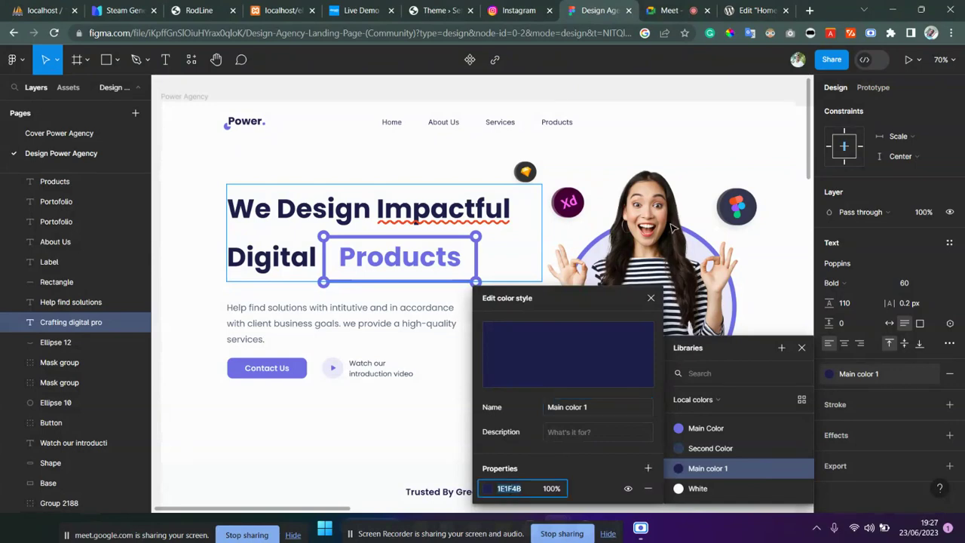
Step: Look over the heading's style and content settings in Elementor, and close the Main color 1 style editor in Figma
left_click(750, 10)
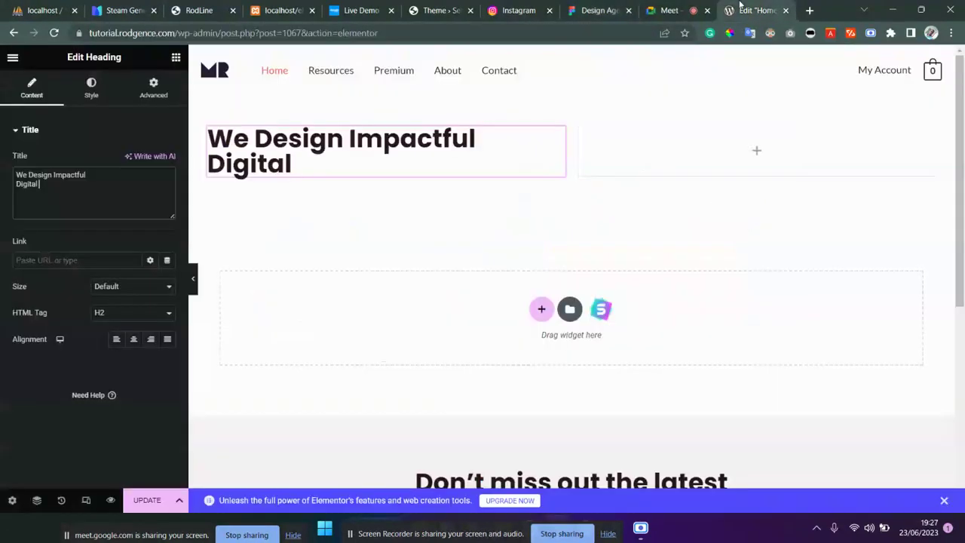
left_click(93, 97)
left_click(33, 92)
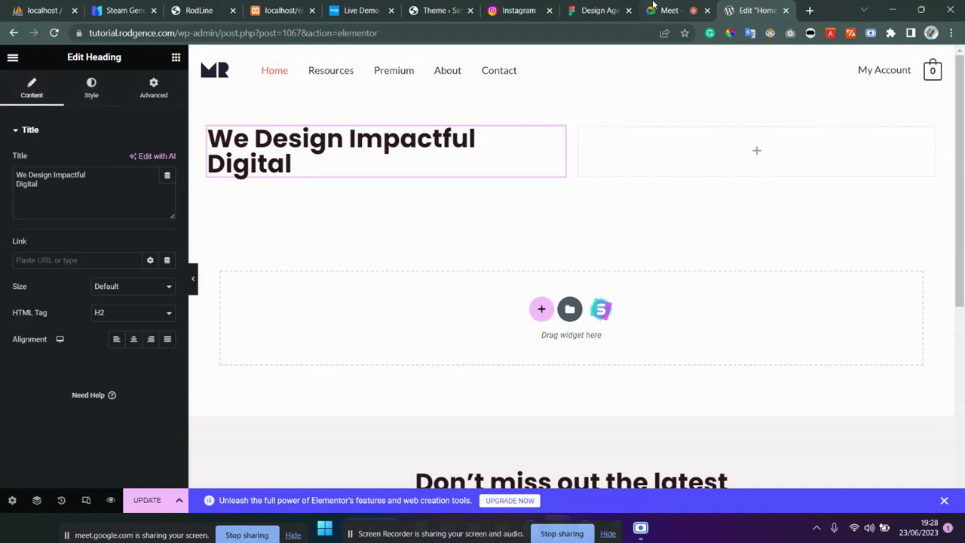
left_click(603, 9)
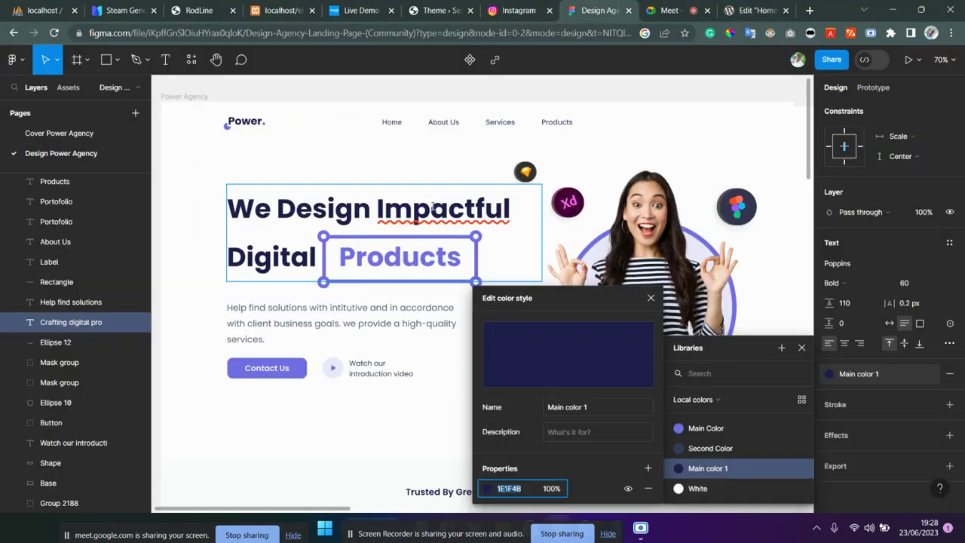
key("Escape")
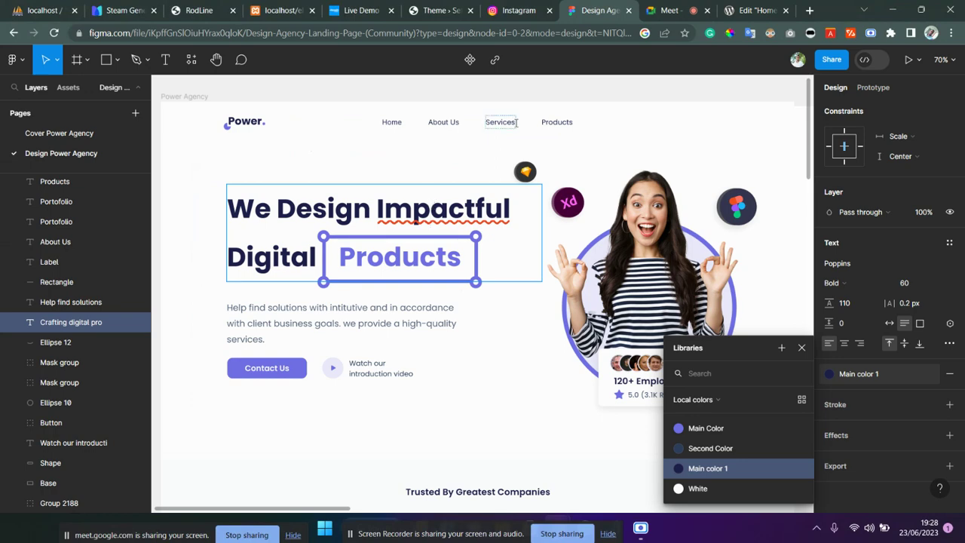
Step: Switch to the Elementor editor and set the heading's text color to 1E1F4B
left_click(752, 11)
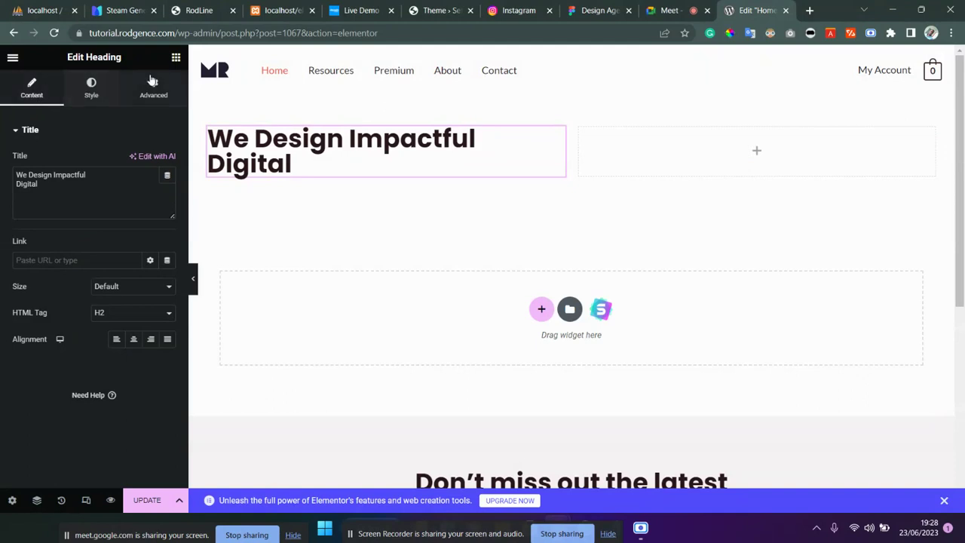
left_click(92, 89)
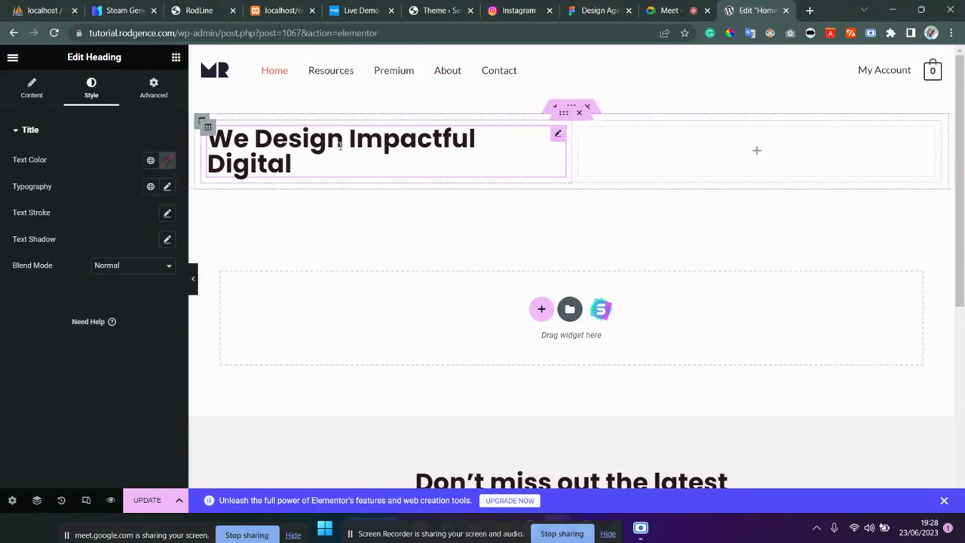
left_click(167, 160)
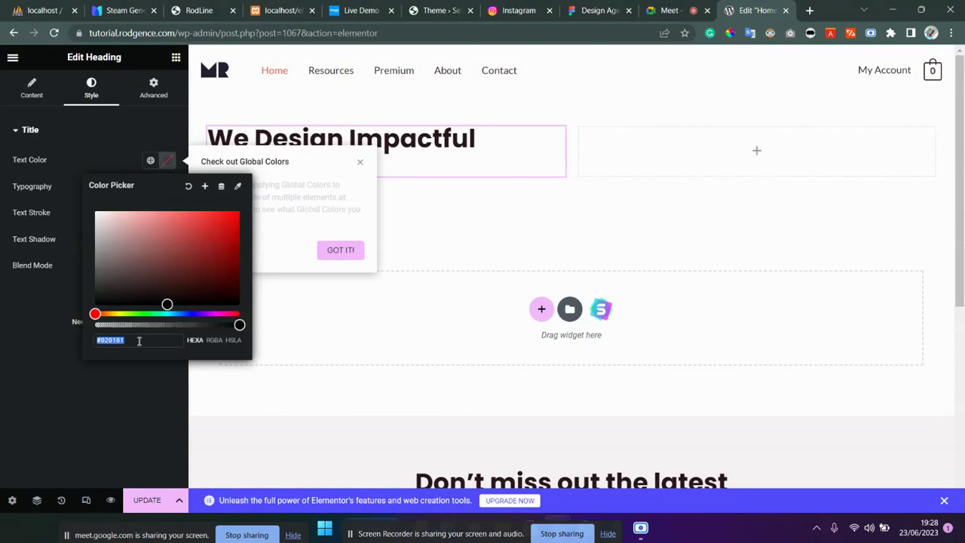
key("ctrl+v")
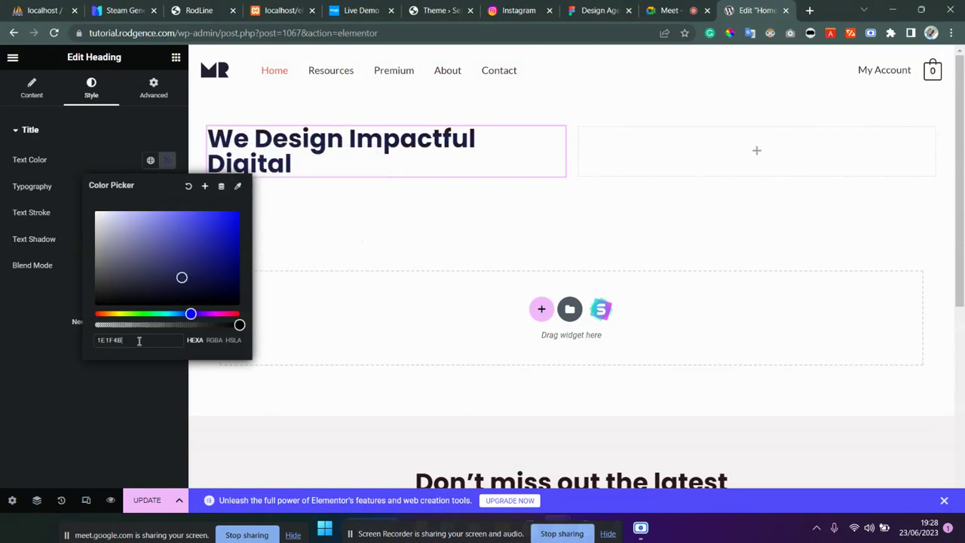
left_click(93, 395)
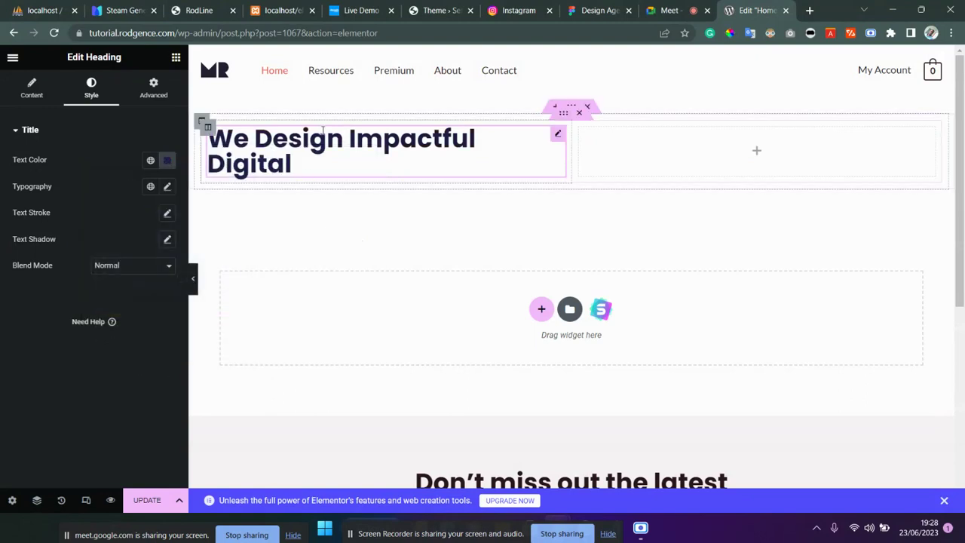
Step: Switch to the Figma design, leave text editing of the hero headline and undo the preceding edits
left_click(601, 9)
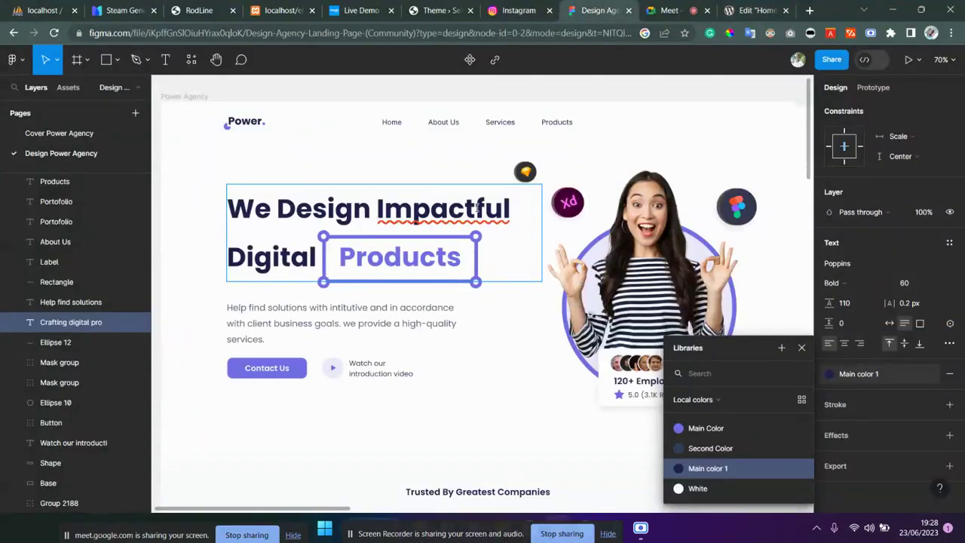
mouse_move(682, 5)
key("Escape")
key("ctrl+z")
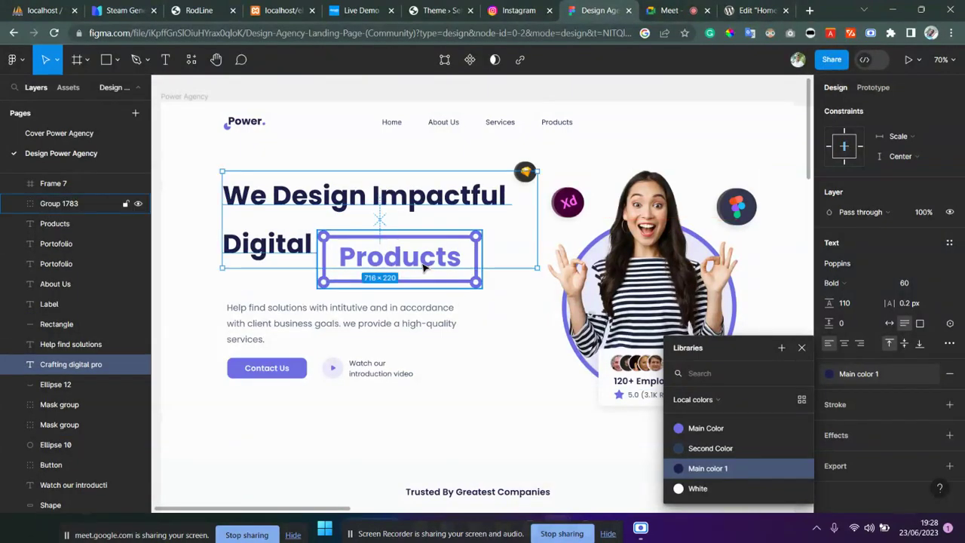
Step: Undo the remaining edits to the hero headline in Figma and select the outlined rectangle around the word Products
key("ctrl+z")
key("ctrl+z")
key("ctrl+z")
key("ctrl+z")
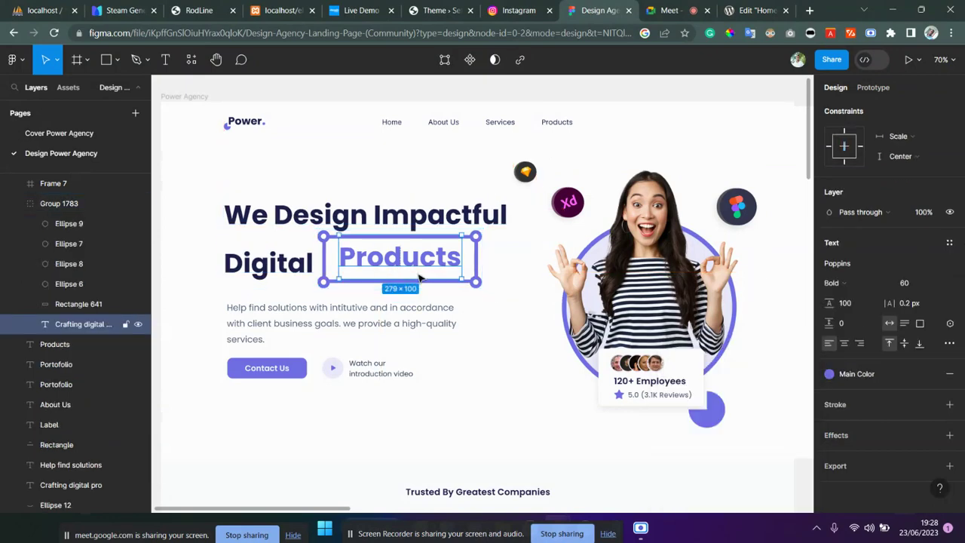
left_click(457, 266)
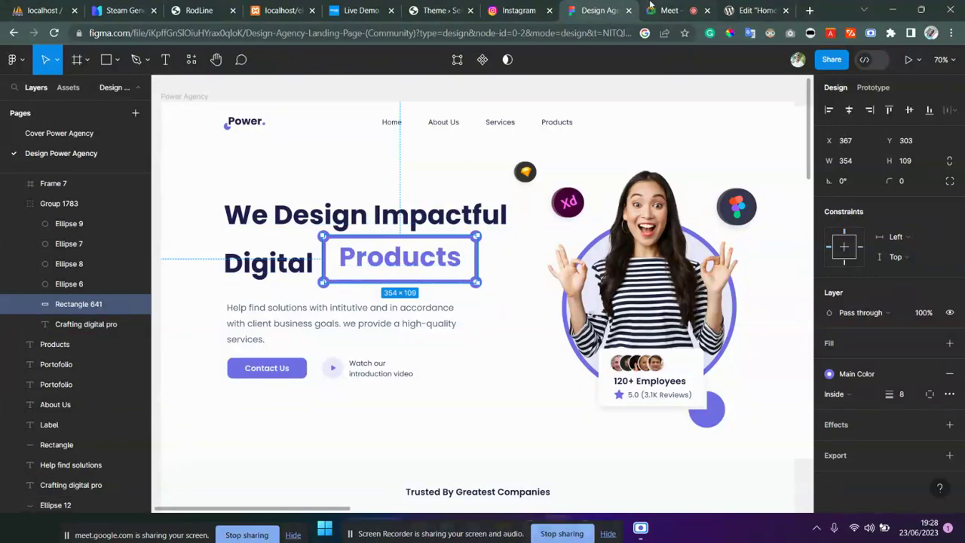
Step: Switch to the Elementor editor, open the headline's content settings, and compare the headline with the Figma design
left_click(758, 10)
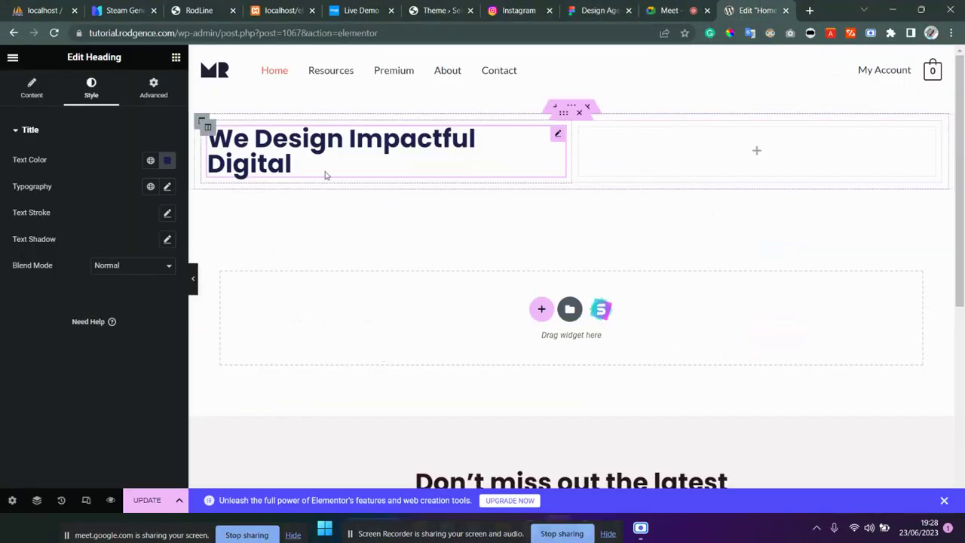
left_click(477, 160)
left_click(31, 88)
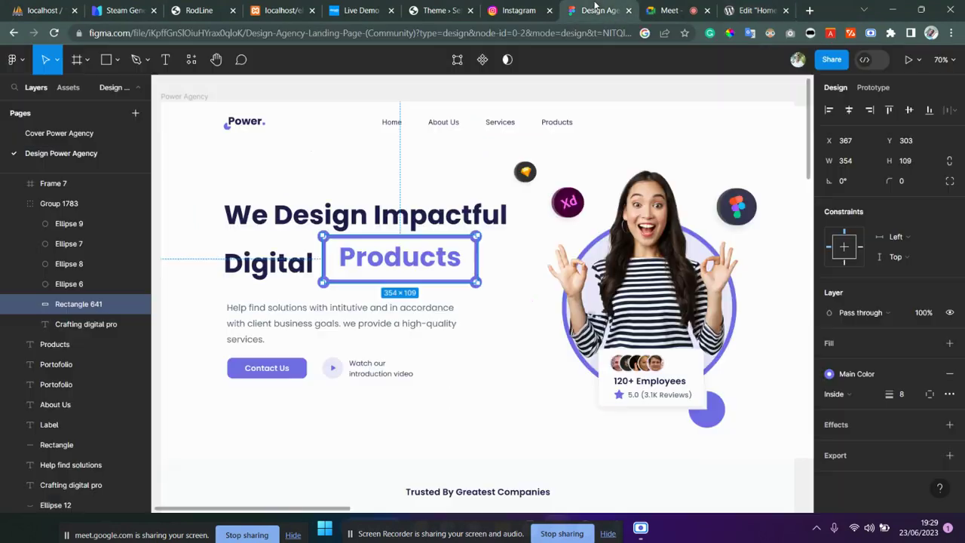
left_click(594, 9)
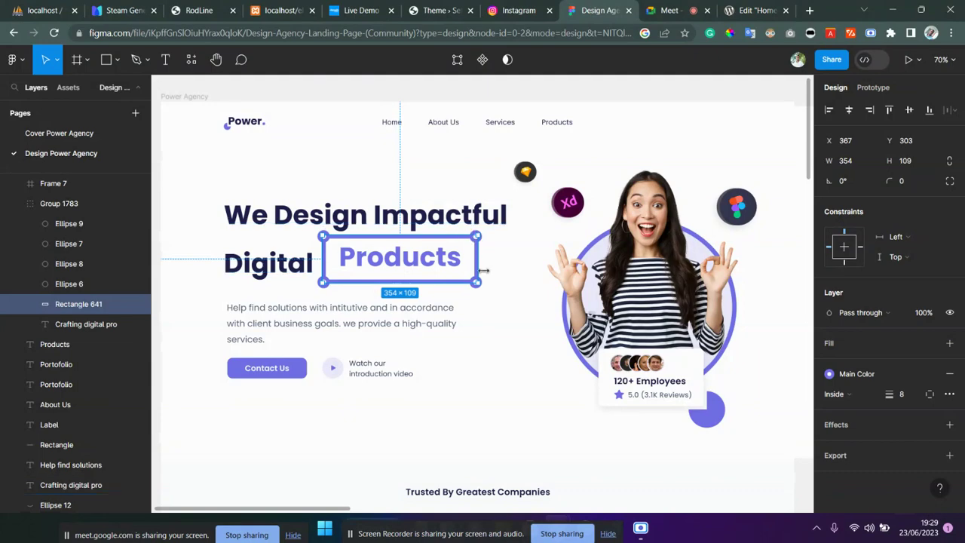
left_click(742, 10)
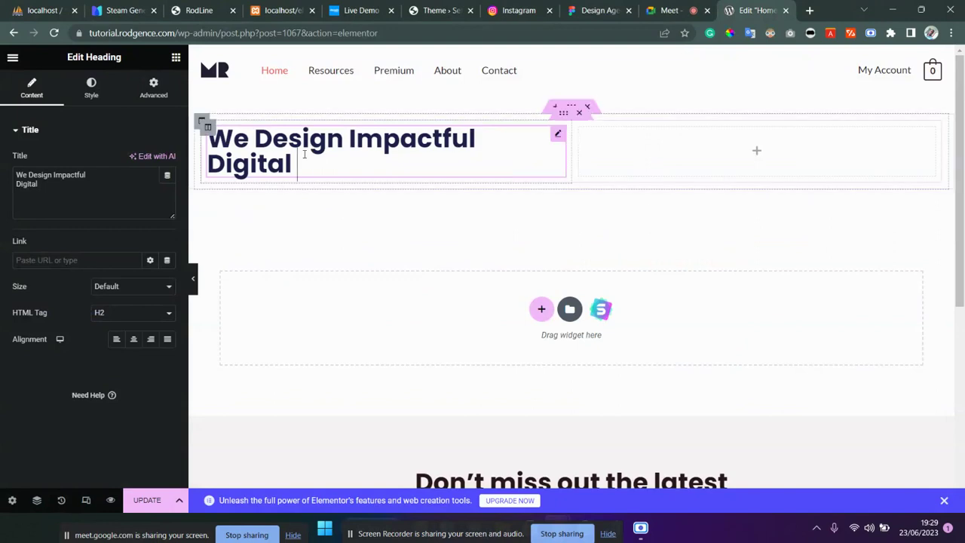
left_click(77, 204)
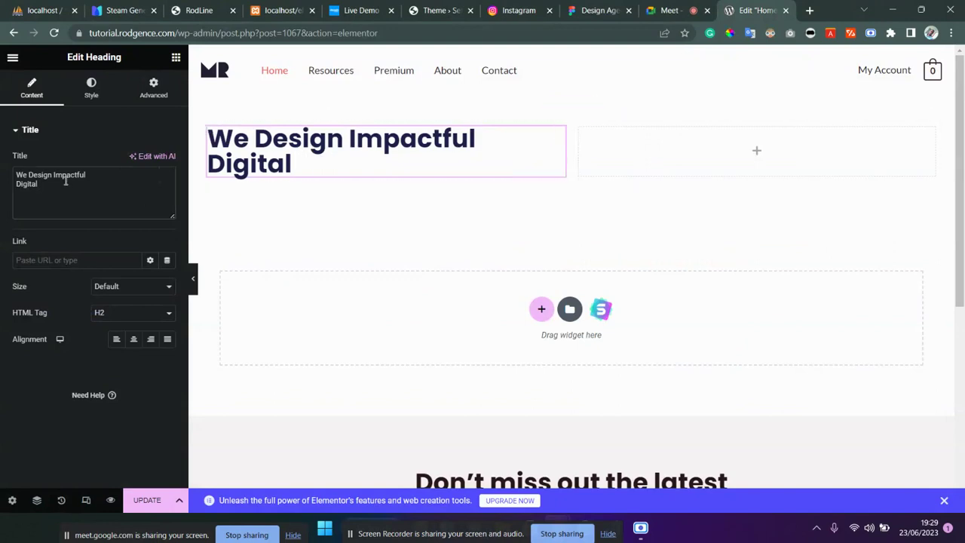
type("Por")
key("BackSpace")
type("d")
key("BackSpace")
key("BackSpace")
key("BackSpace")
Step: Add a second Heading widget below the headline in the first column and set its text to Products
left_click(175, 58)
left_click_drag(128, 242, 334, 163)
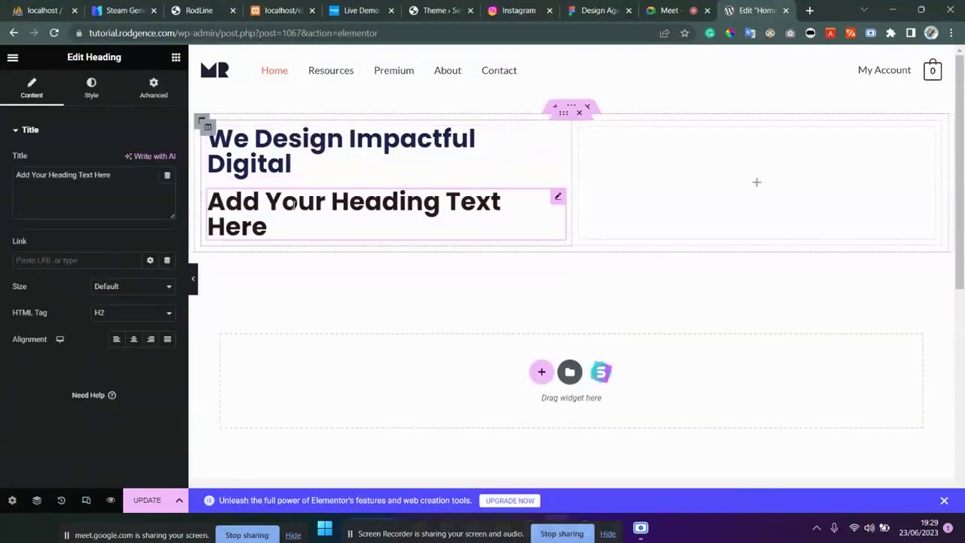
left_click_drag(125, 198, 2, 182)
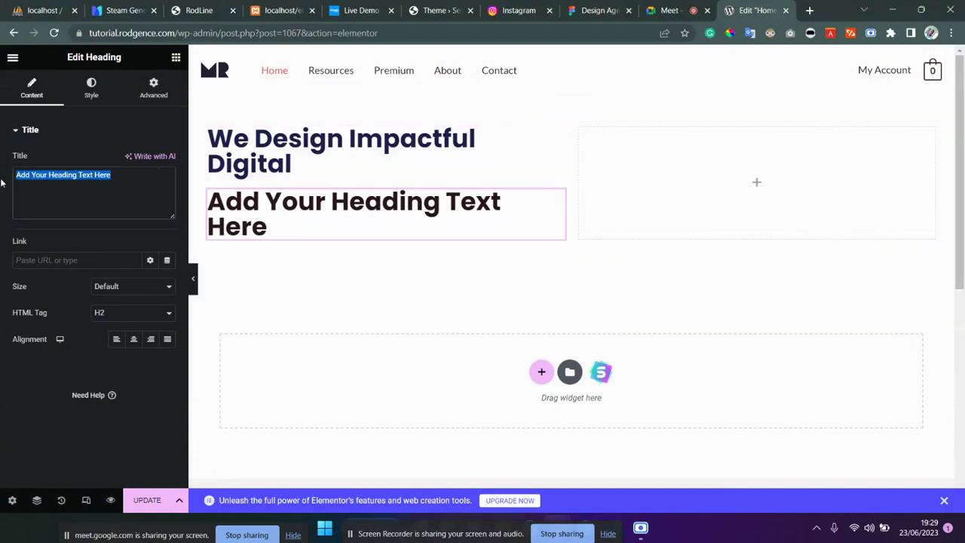
type("Products")
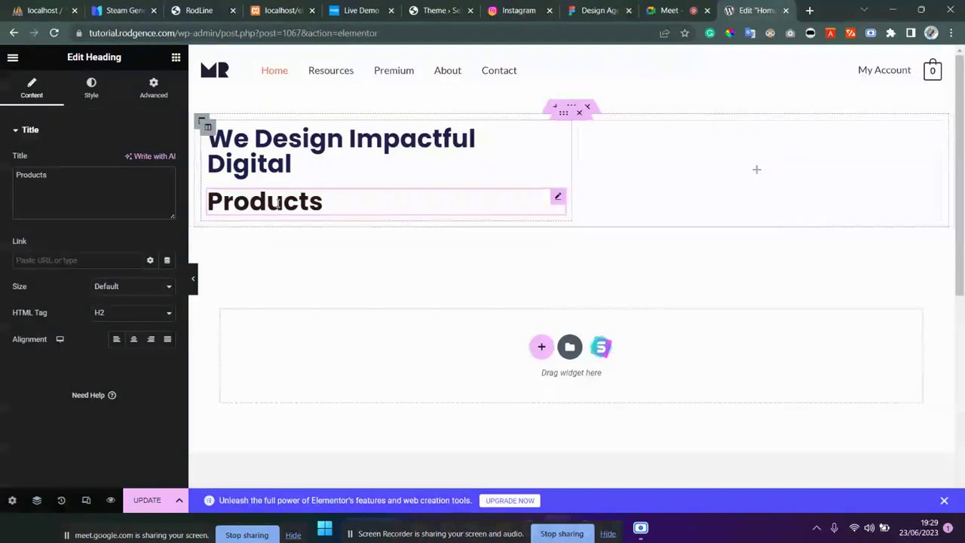
Step: Set the Products heading's text color to a bright blue, about #4044FF
left_click(91, 89)
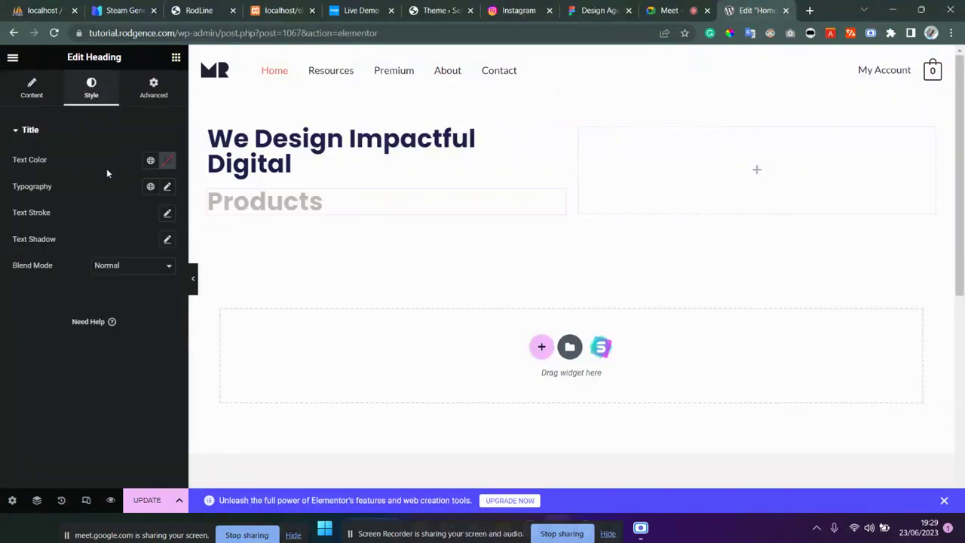
left_click(167, 161)
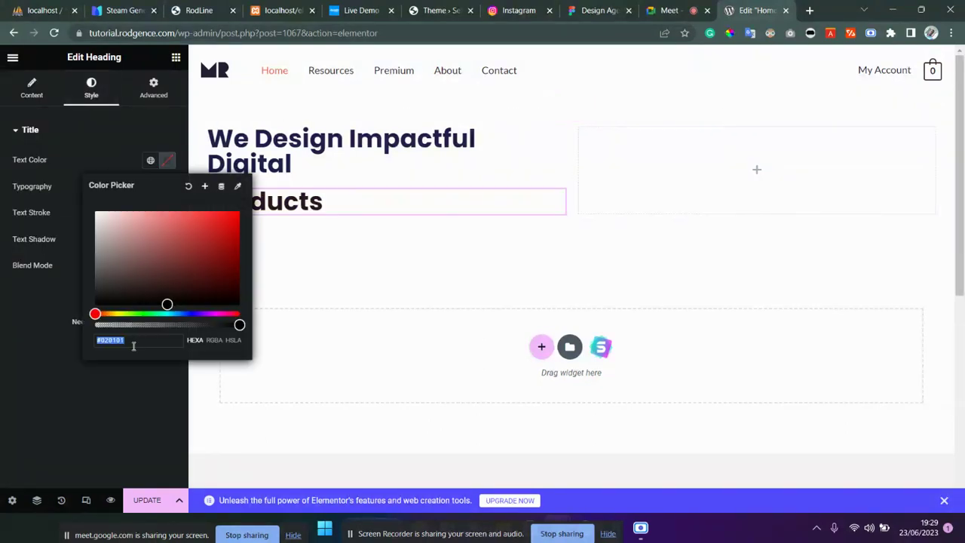
type("1E1F4B")
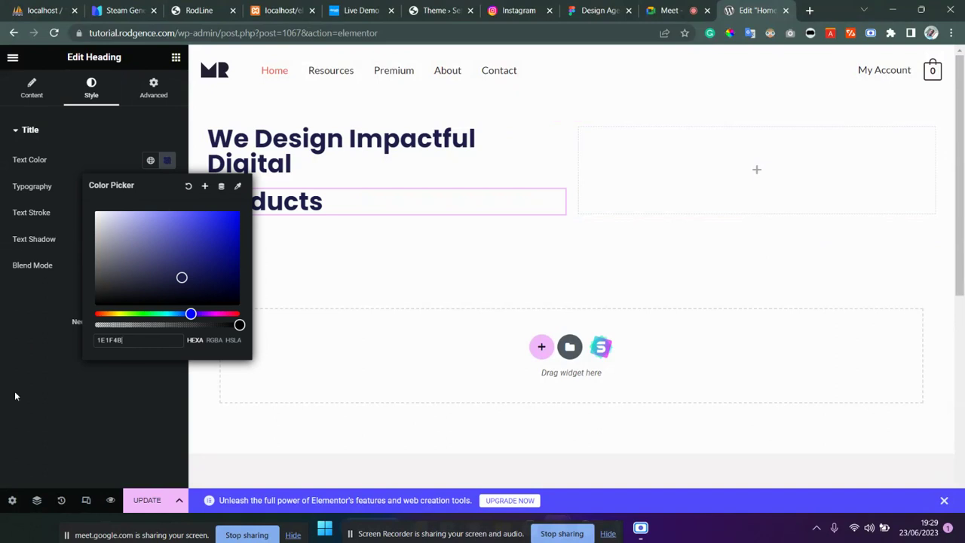
left_click_drag(181, 277, 203, 211)
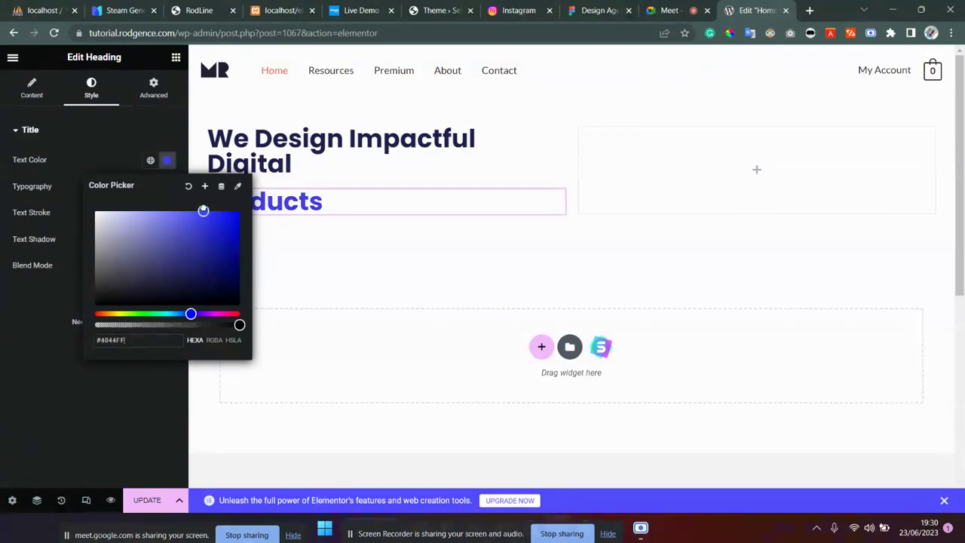
left_click(13, 307)
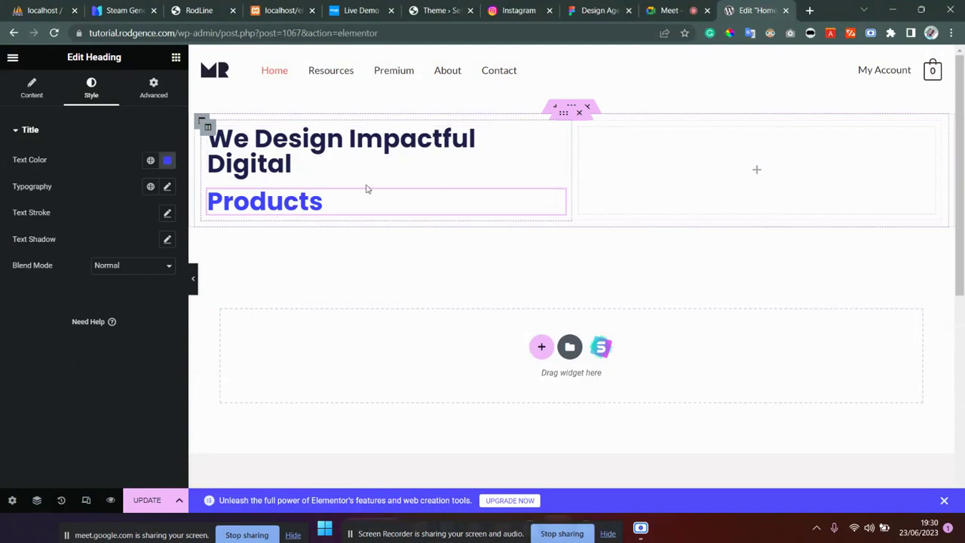
Step: Set the We Design Impactful Digital heading's font size to 57 px
left_click(300, 155)
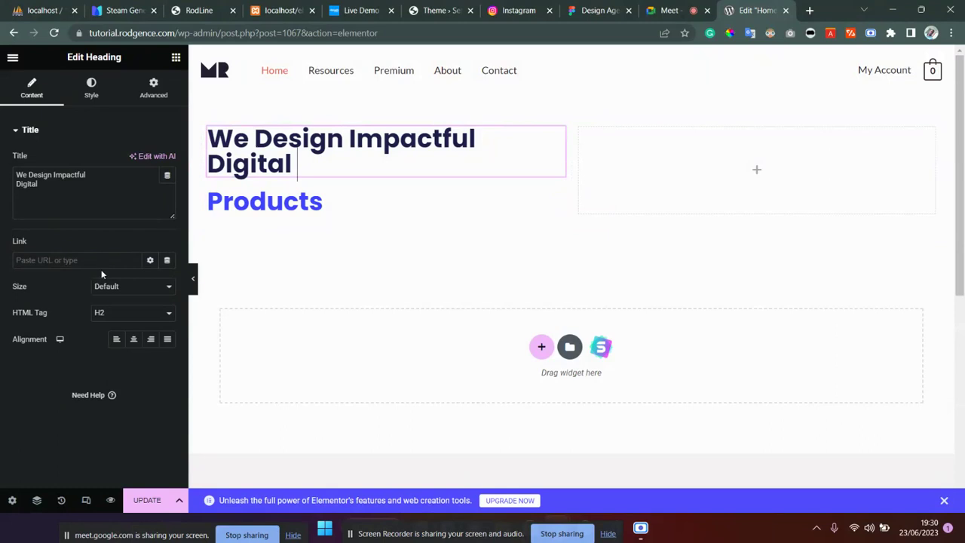
left_click(91, 92)
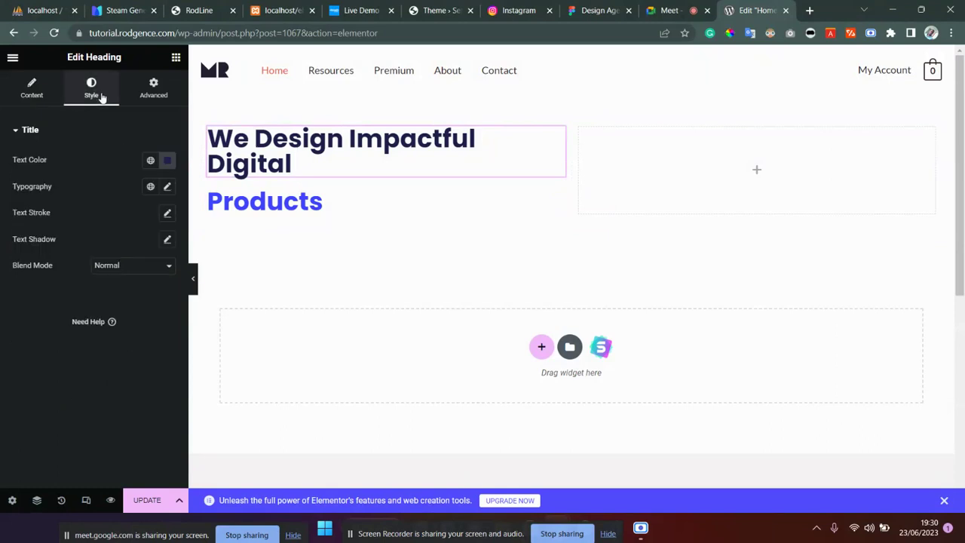
left_click(167, 187)
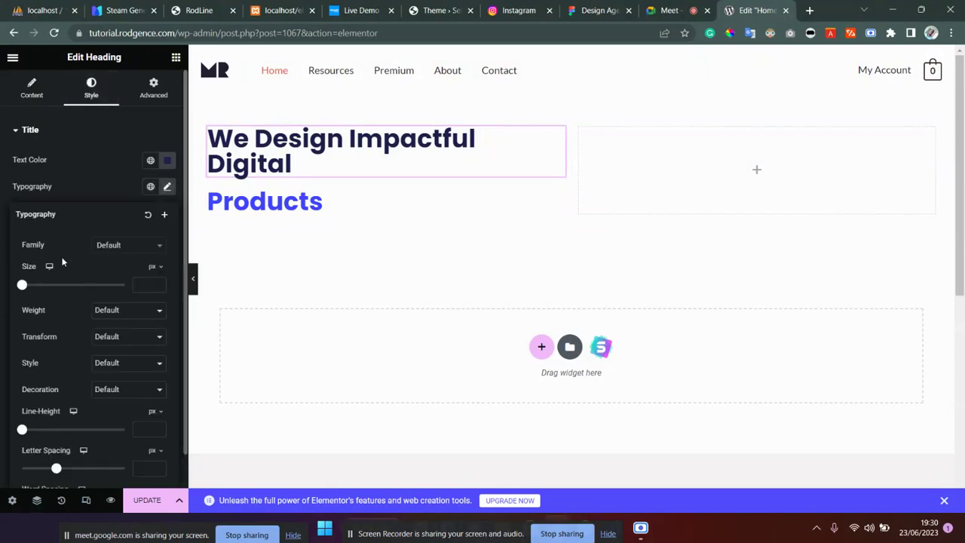
left_click_drag(22, 287, 51, 294)
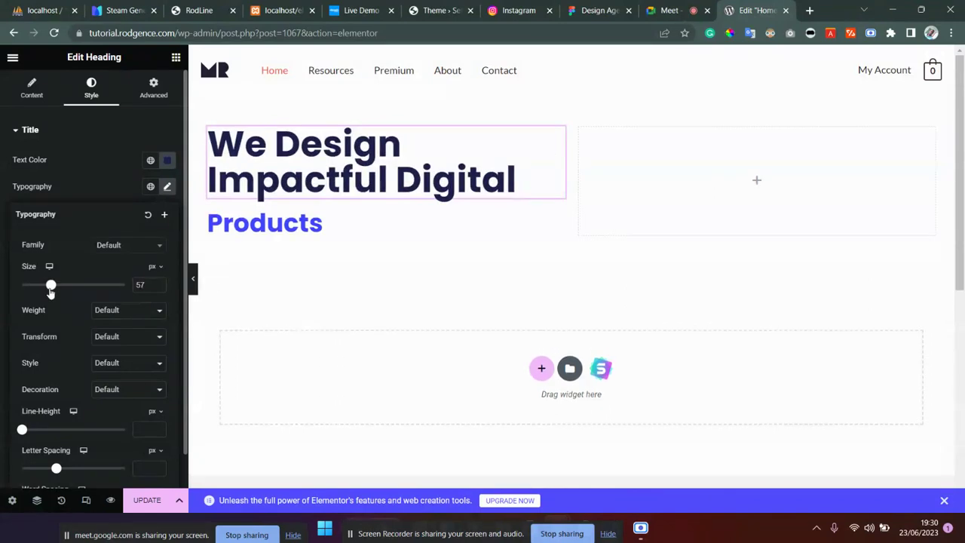
Step: Check the headline's font size and give the Products heading the same size of 57 px
left_click(247, 226)
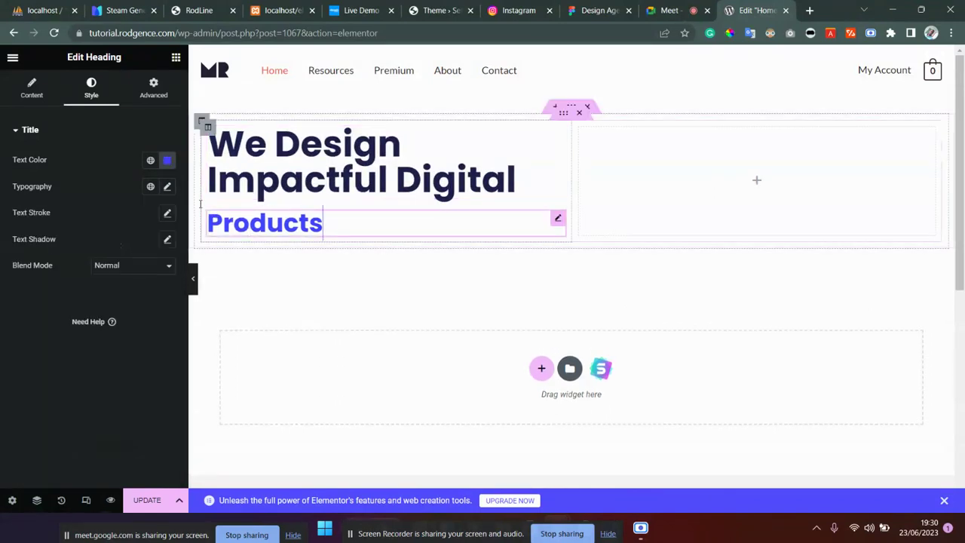
left_click(267, 156)
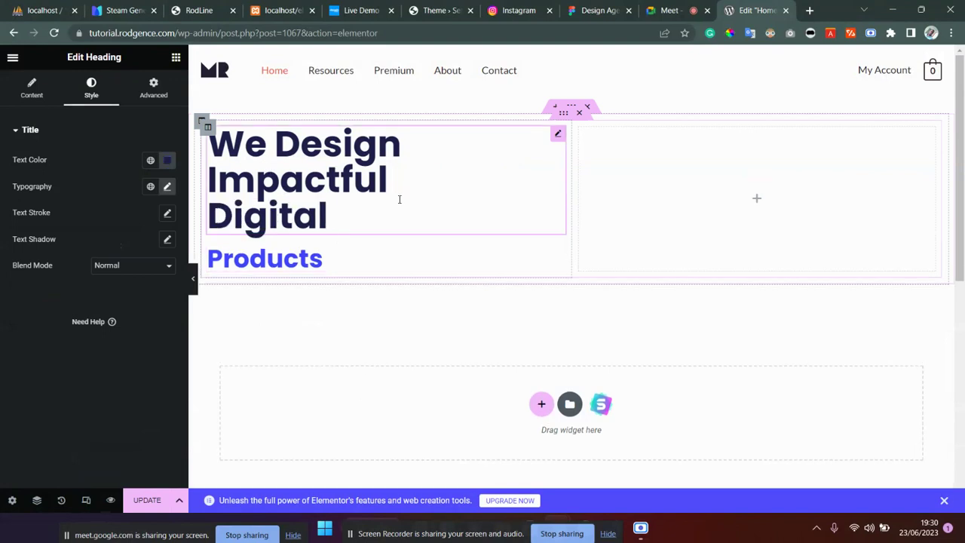
left_click(167, 186)
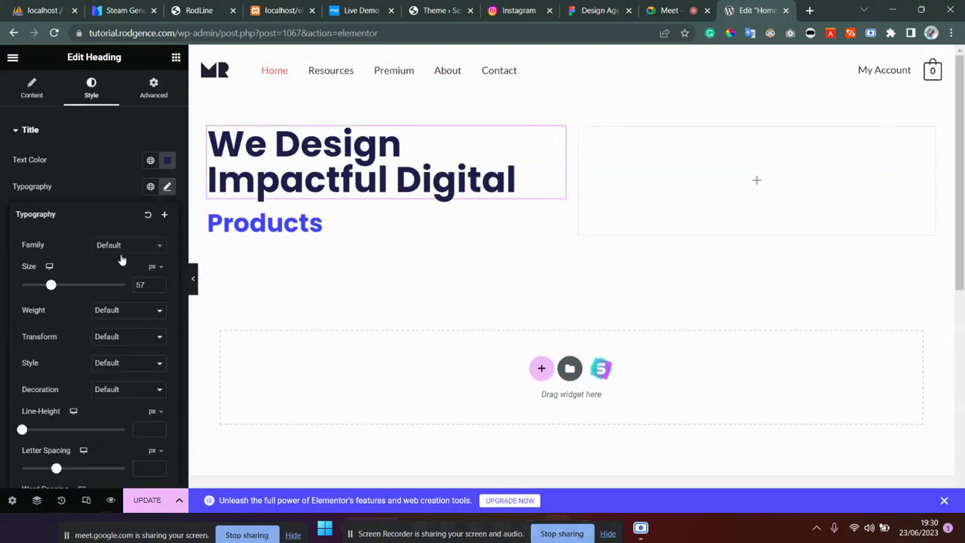
left_click(323, 223)
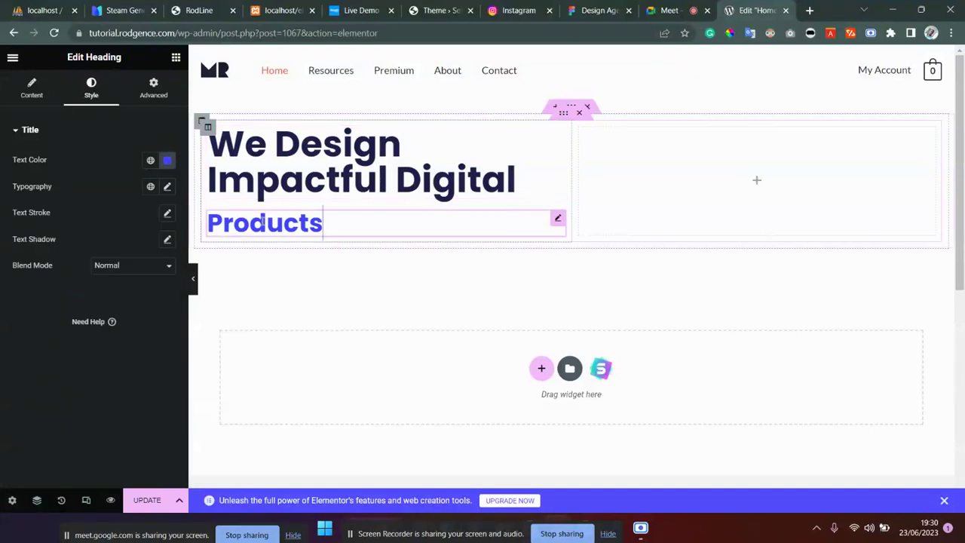
left_click(167, 186)
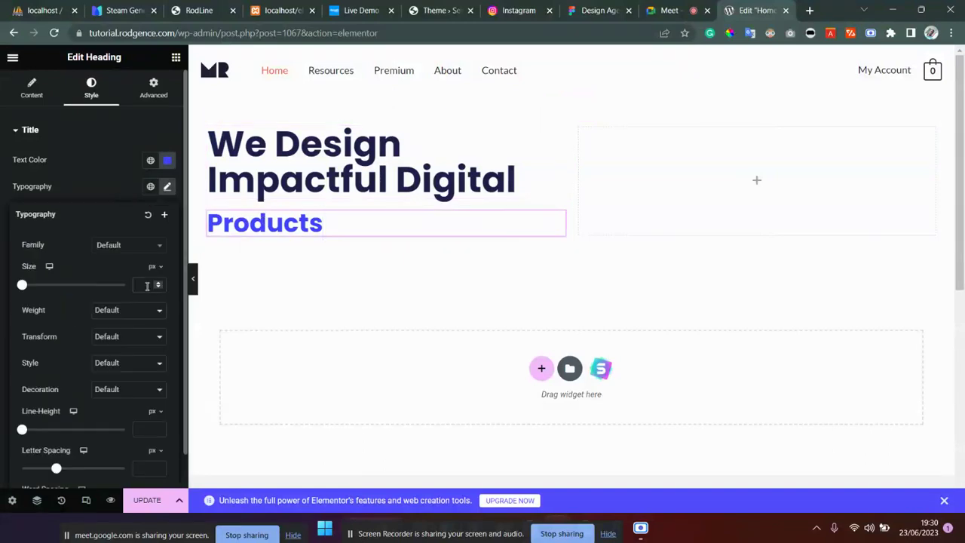
left_click(147, 285)
type("57")
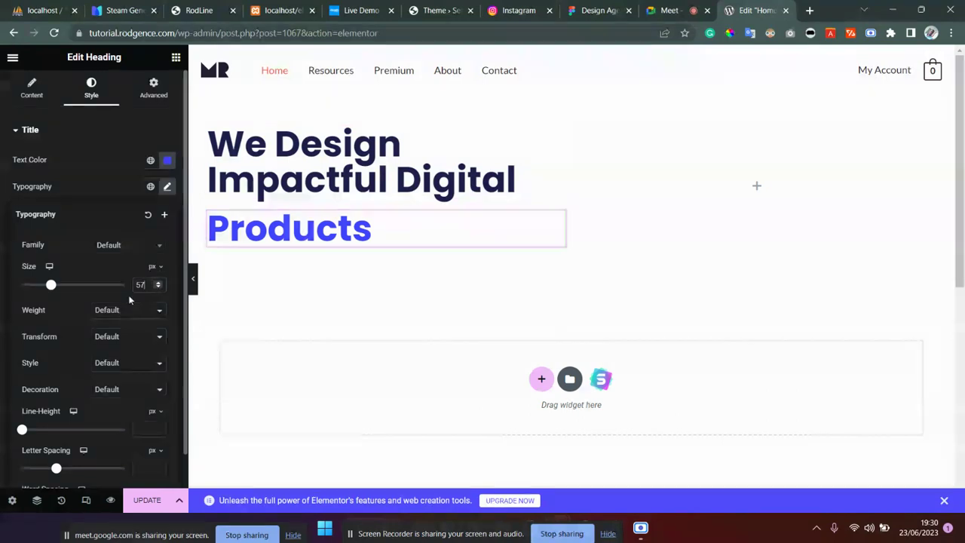
Step: Update the page and preview the hero section with the editing panel hidden
left_click(145, 503)
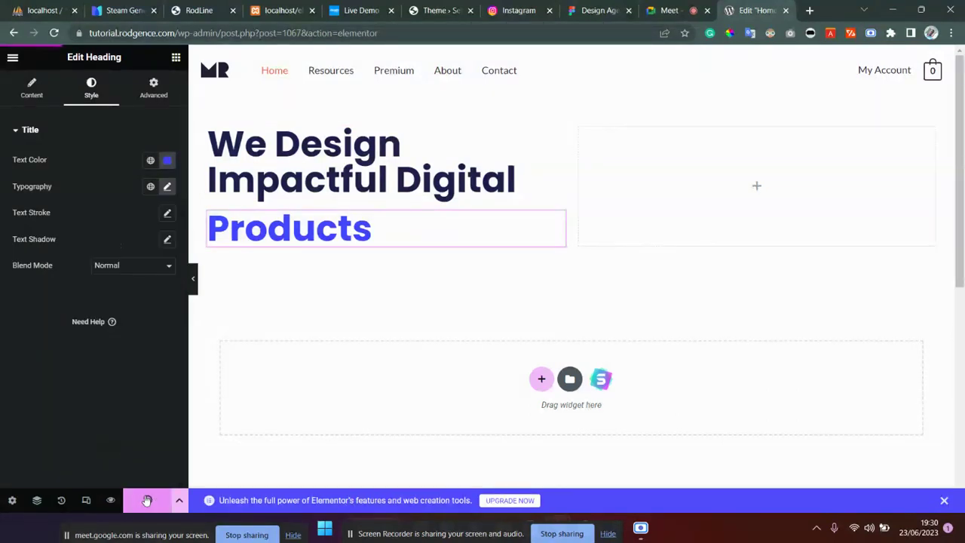
left_click(192, 279)
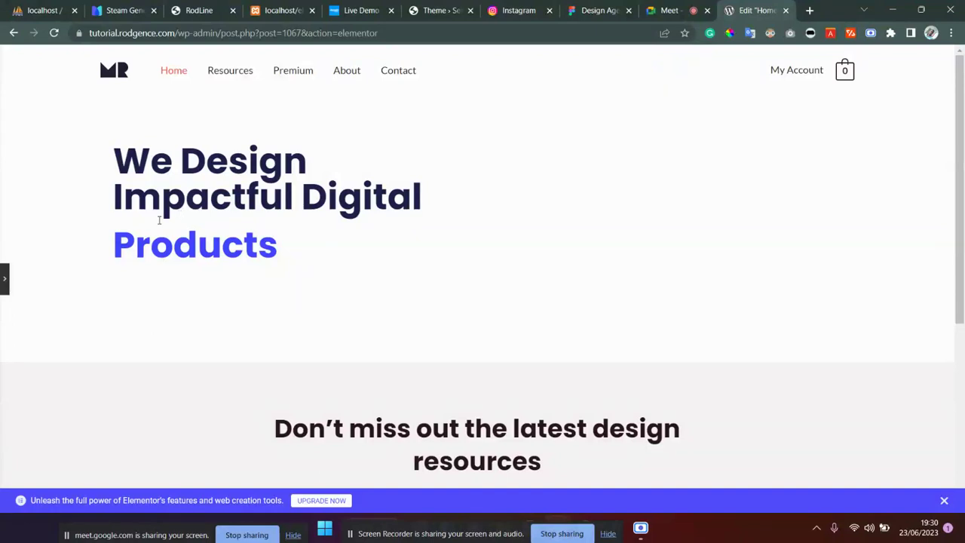
left_click_drag(115, 225, 276, 225)
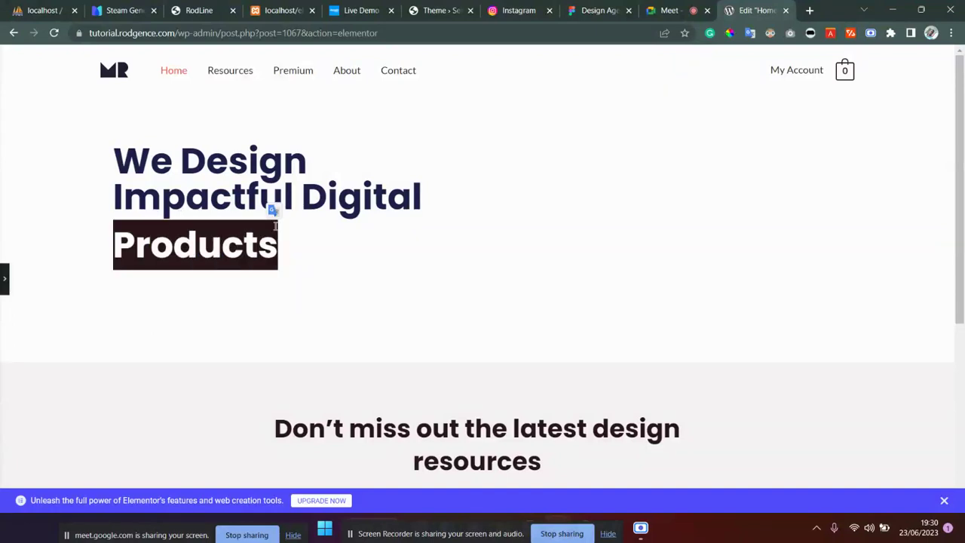
left_click(217, 337)
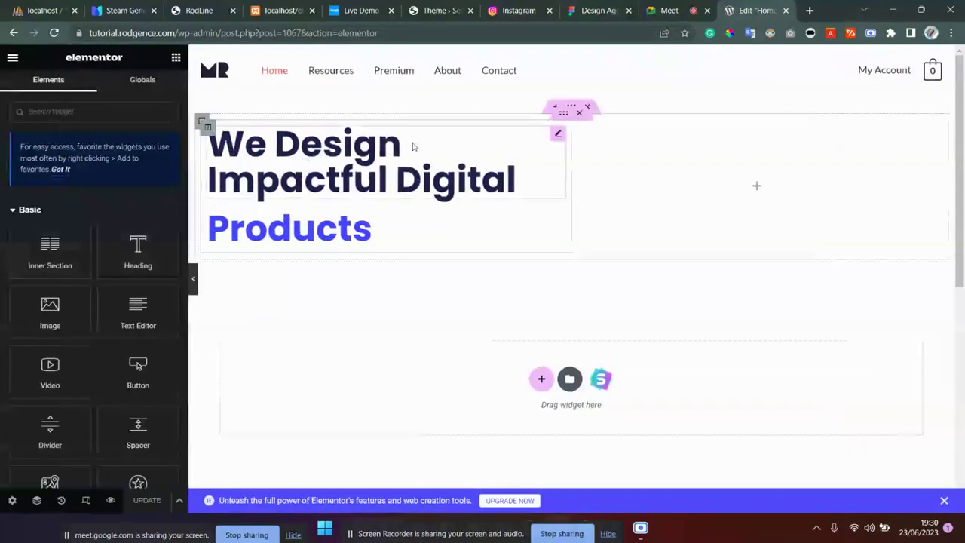
Step: Set the We Design Impactful Digital heading's line height to 66 px
left_click(413, 147)
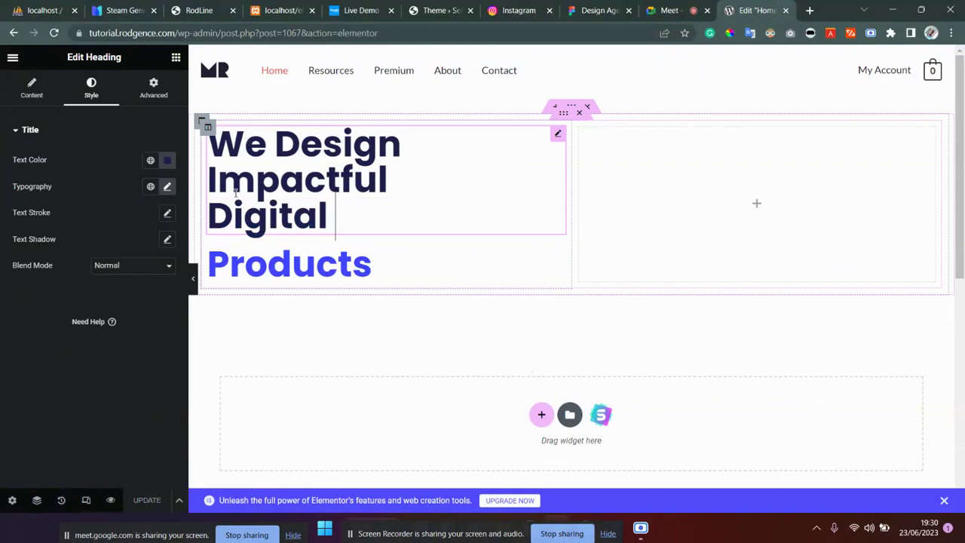
left_click(168, 188)
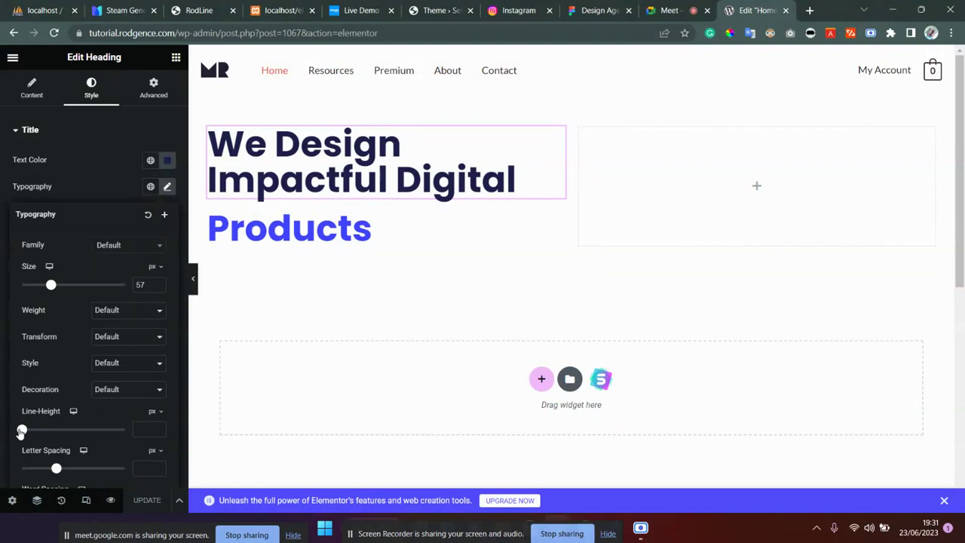
left_click_drag(22, 431, 89, 431)
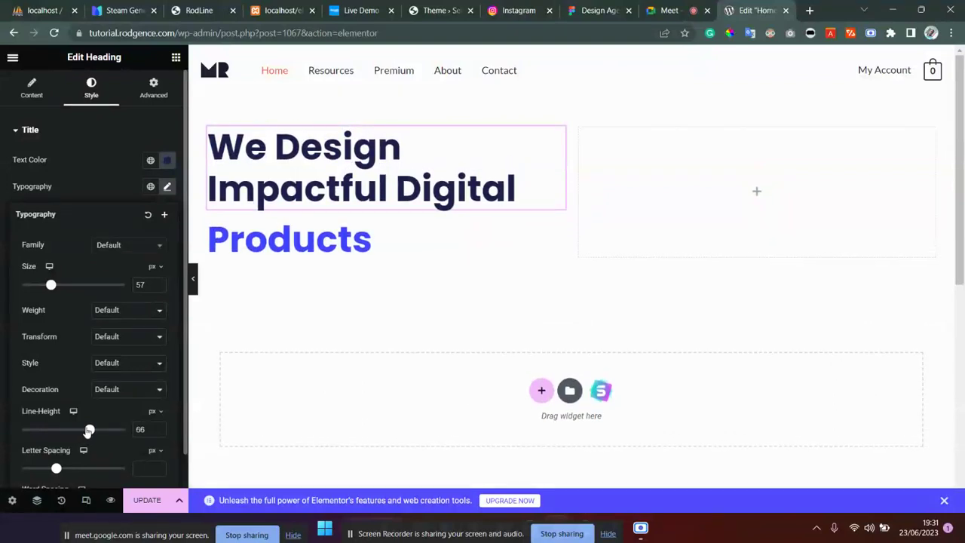
Step: Save the page, preview the respaced headline without the editing panel, and bring the panel back
key("ctrl+s")
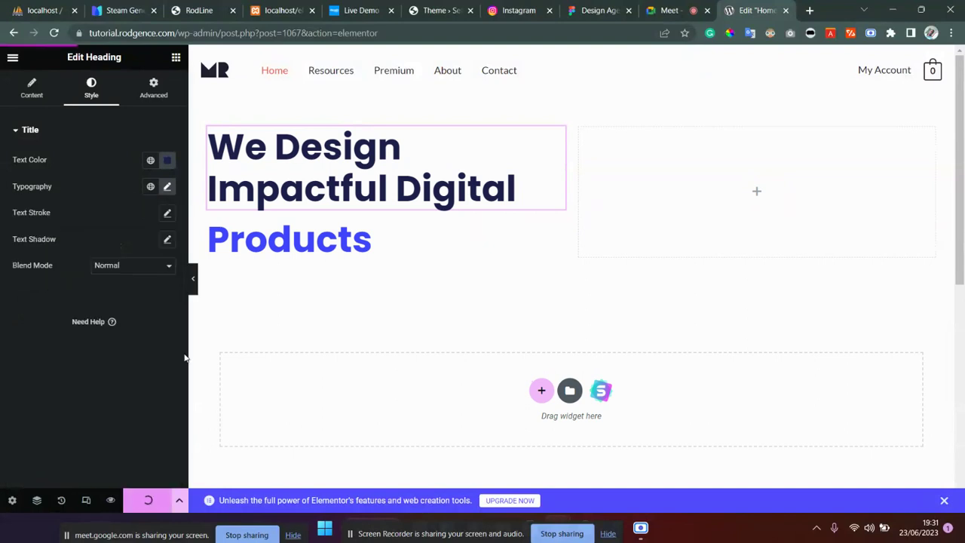
left_click(192, 278)
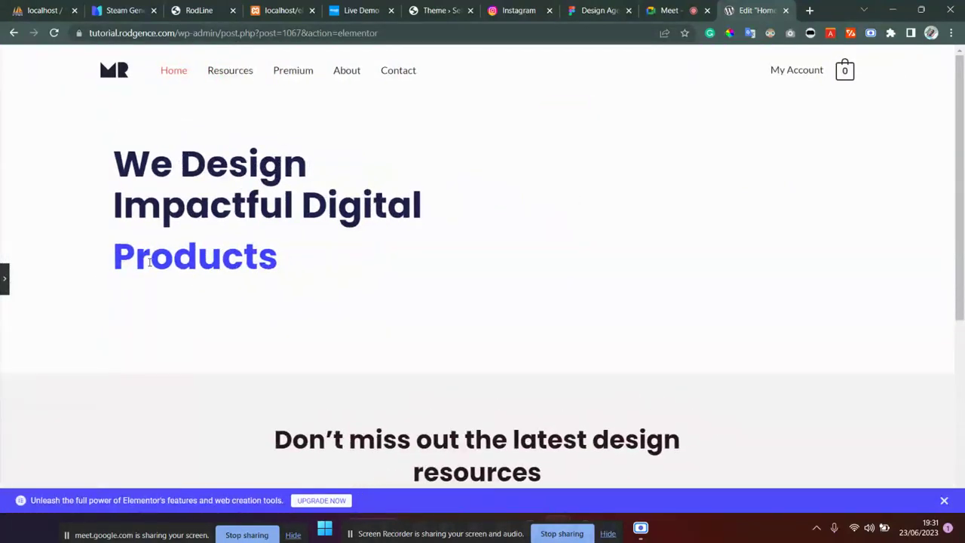
left_click(4, 278)
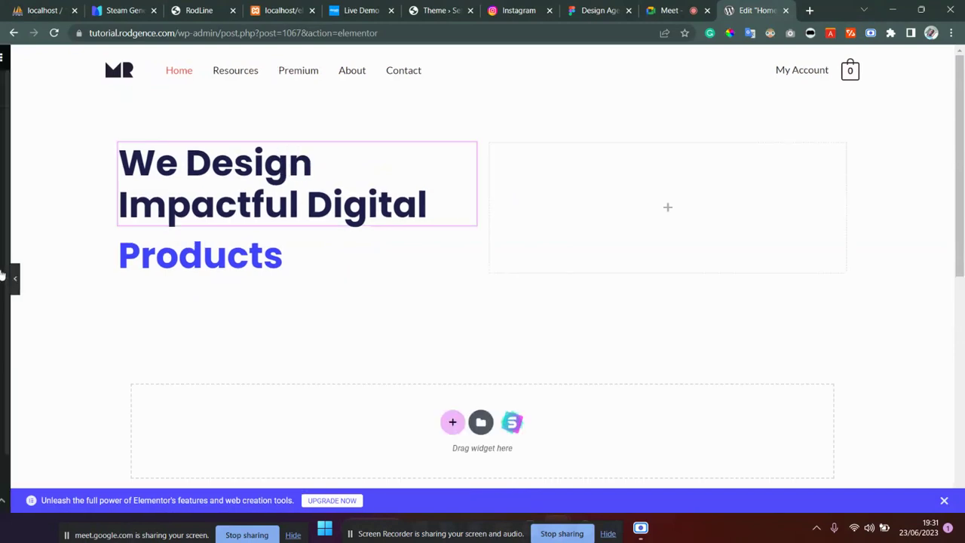
Step: Try shifting the Products heading through its padding, using 95 px on all sides and a separate top value of -21 px
left_click(338, 231)
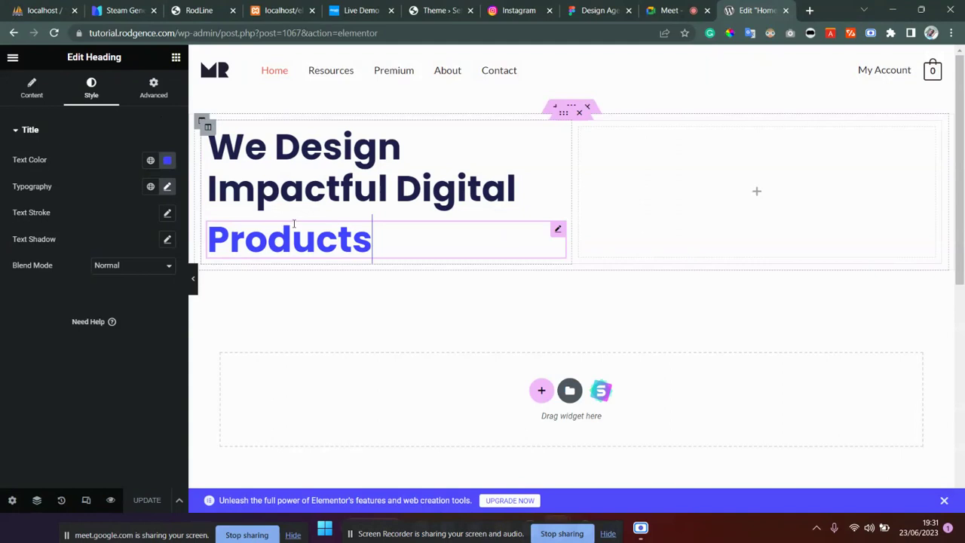
left_click(154, 89)
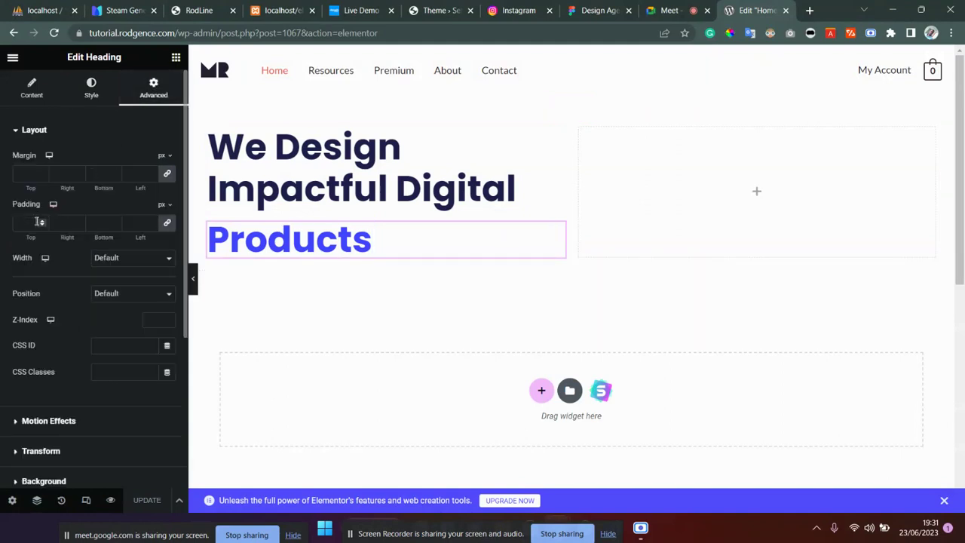
left_click(168, 224)
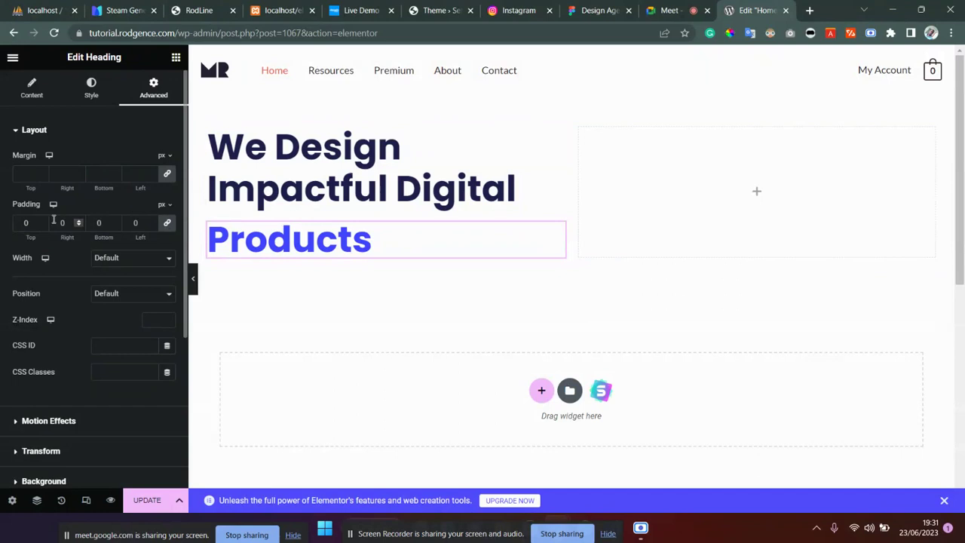
left_click_drag(42, 223, 41, 224)
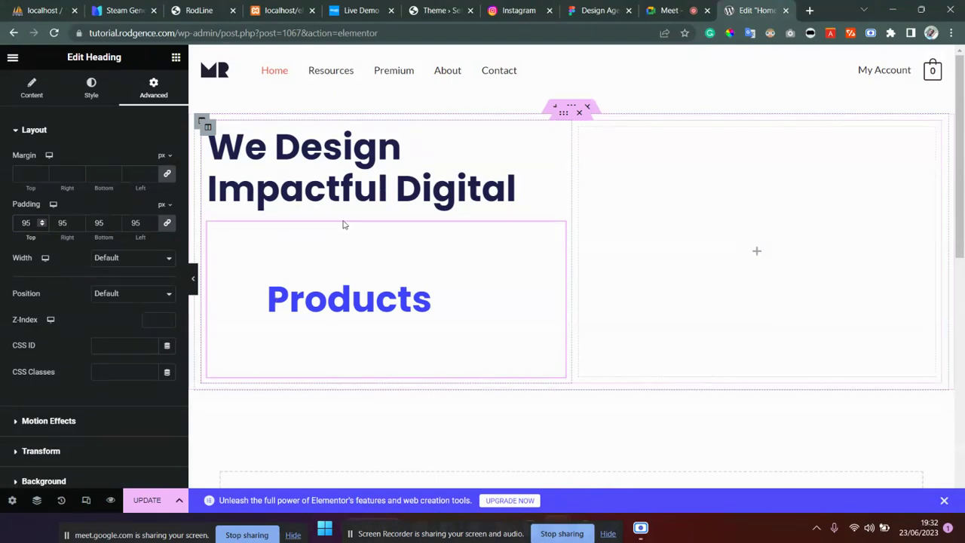
double_click(142, 222)
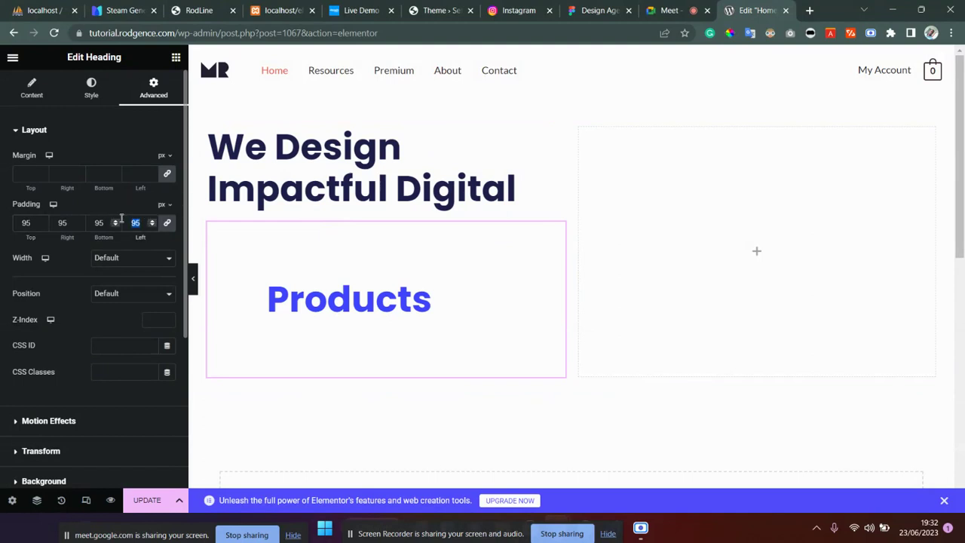
type("0")
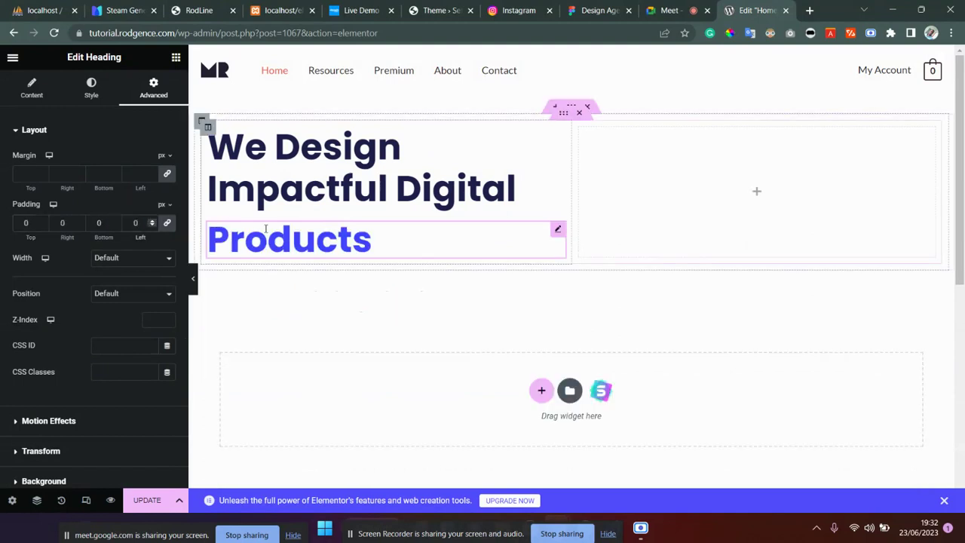
left_click(165, 225)
left_click(41, 226)
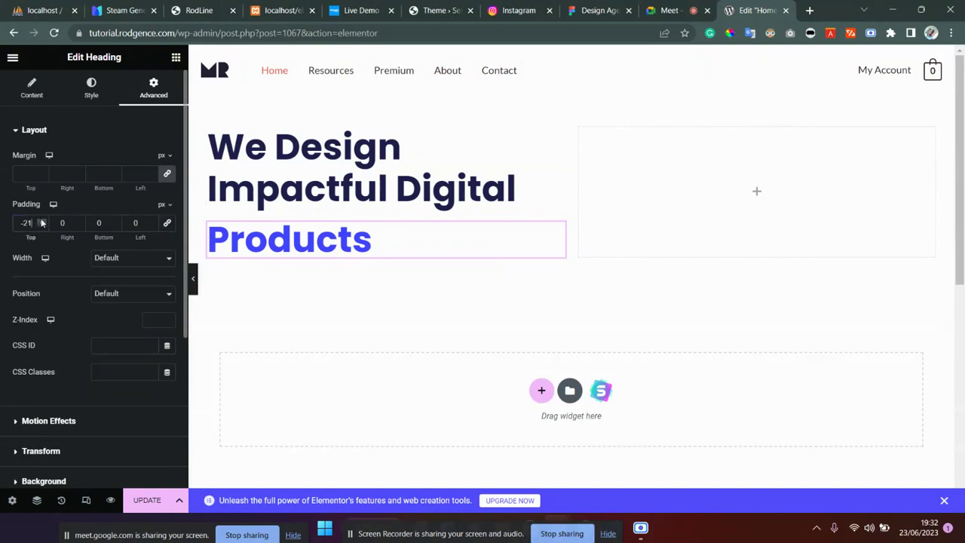
left_click(41, 221)
Step: Unlink the Products heading's margins, set its top margin to -13 px and update the page
left_click(167, 173)
left_click(42, 177)
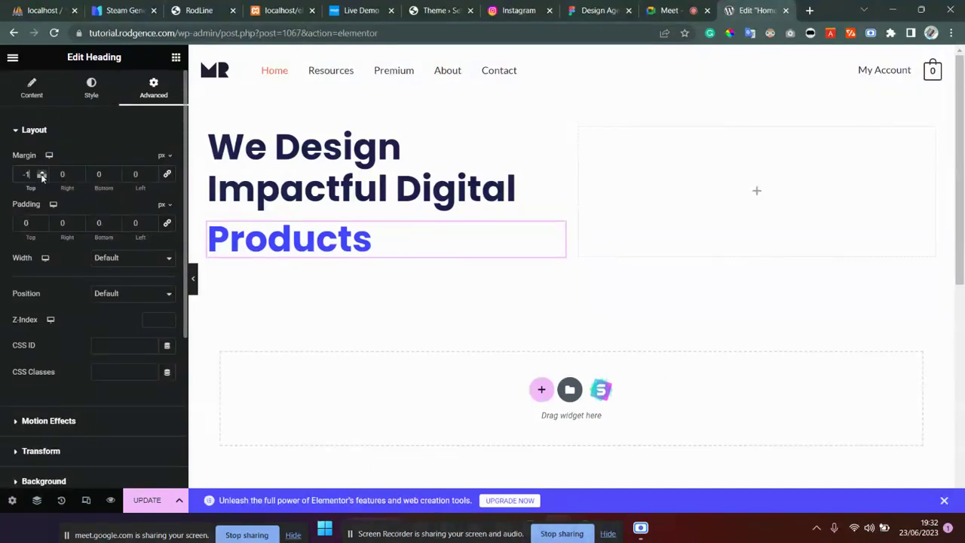
left_click(43, 177)
left_click(42, 177)
left_click(42, 177)
left_click(42, 177)
left_click(42, 177)
left_click(42, 177)
double_click(42, 177)
left_click(42, 177)
double_click(42, 177)
double_click(42, 177)
left_click(42, 177)
double_click(42, 177)
left_click_drag(43, 177, 42, 172)
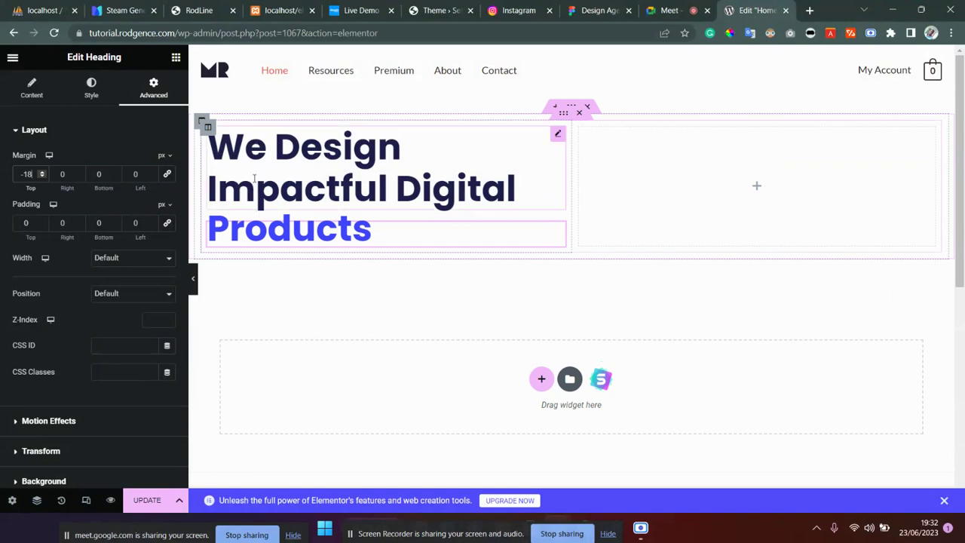
left_click(42, 173)
left_click(42, 172)
left_click(43, 173)
left_click(42, 172)
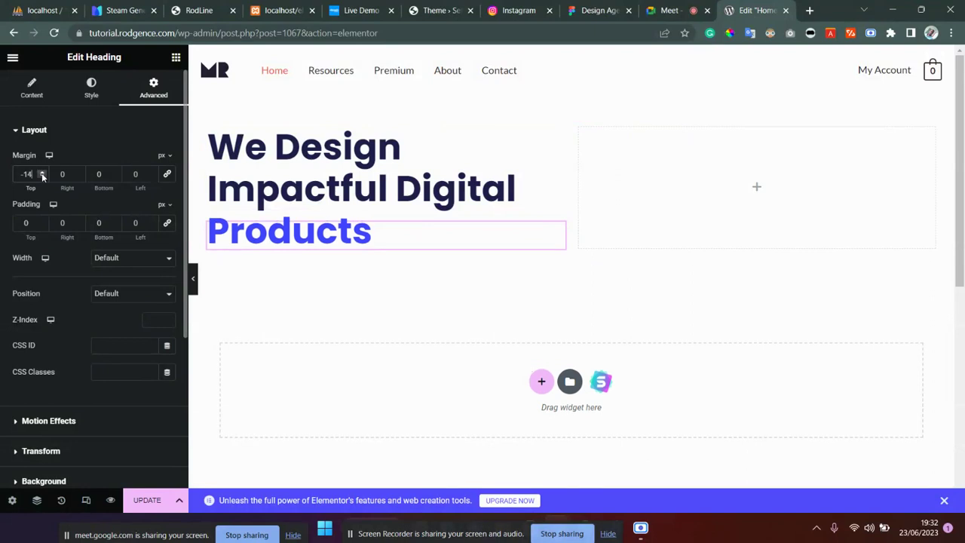
left_click(42, 173)
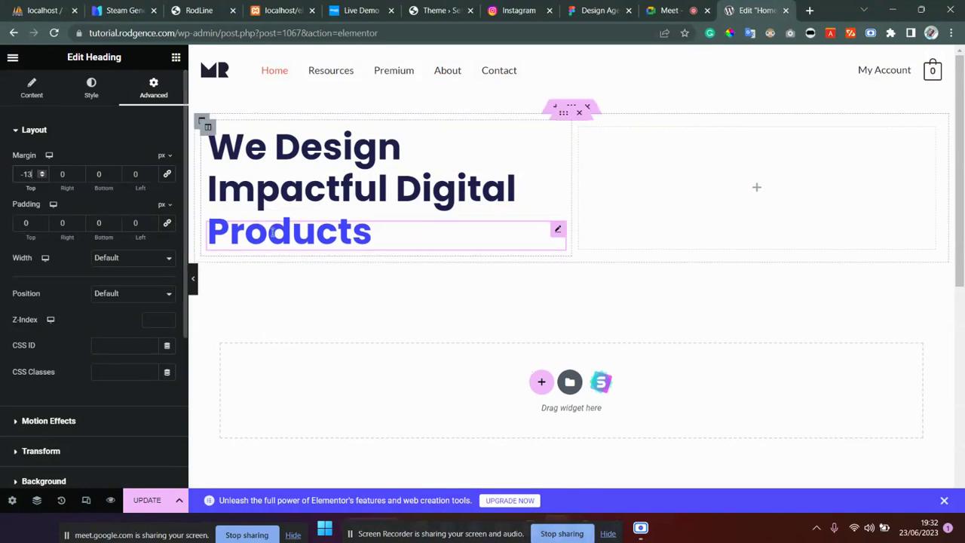
left_click(145, 501)
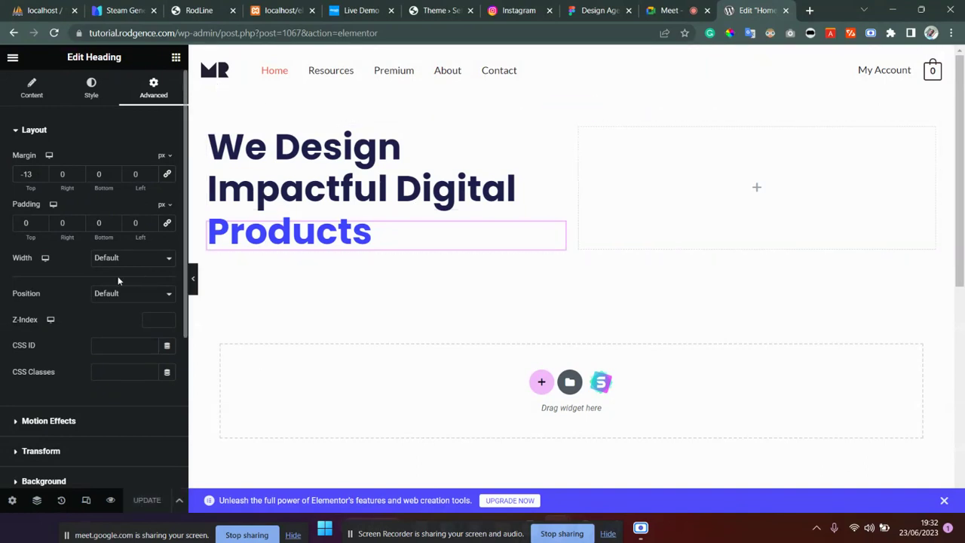
Step: In the mobile view, set the We Design Impactful Digital heading's font size to 30 px and line height to 1.7 em
left_click(86, 499)
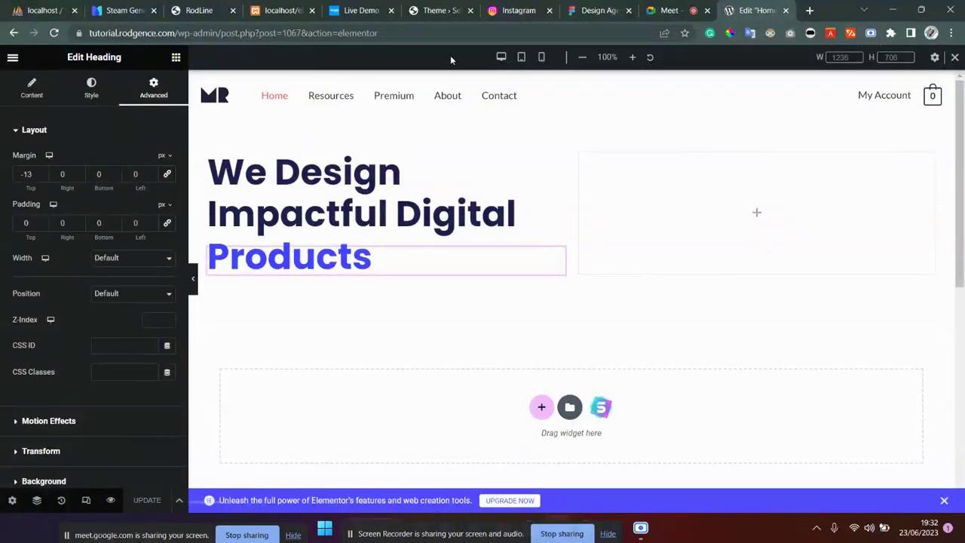
left_click(541, 58)
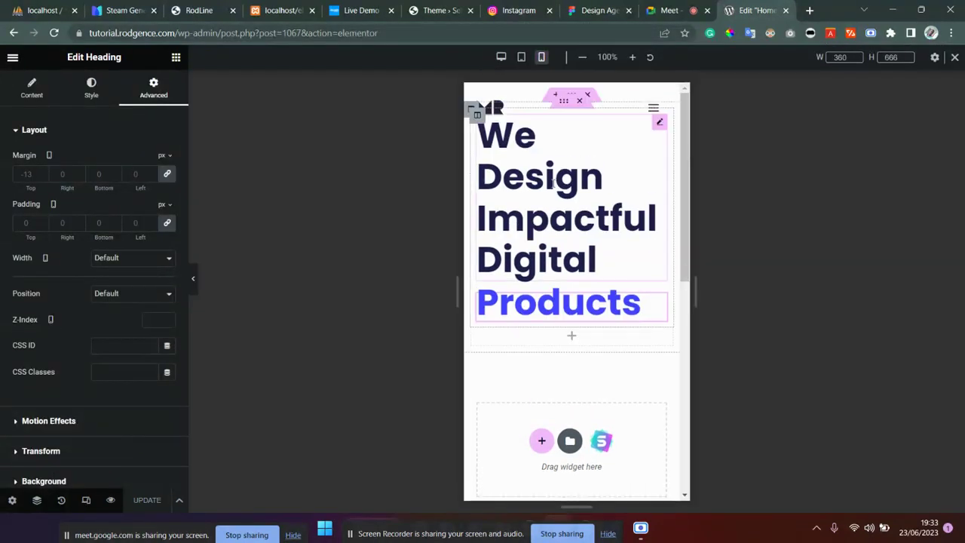
left_click(629, 249)
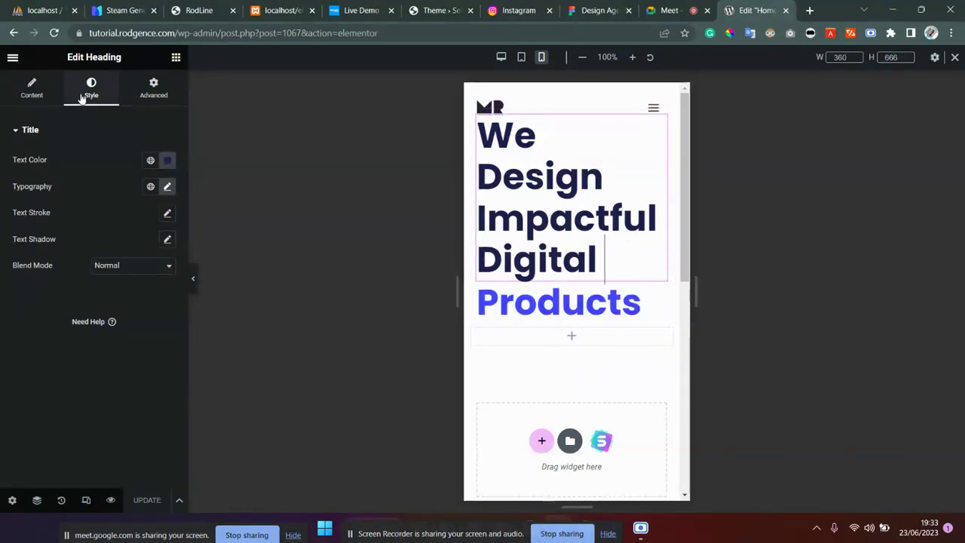
left_click(167, 186)
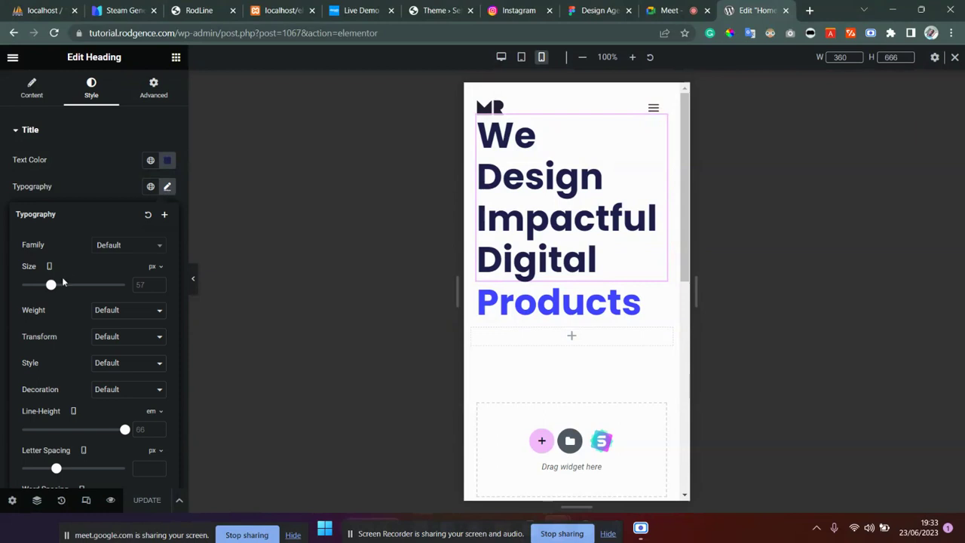
left_click_drag(50, 285, 35, 287)
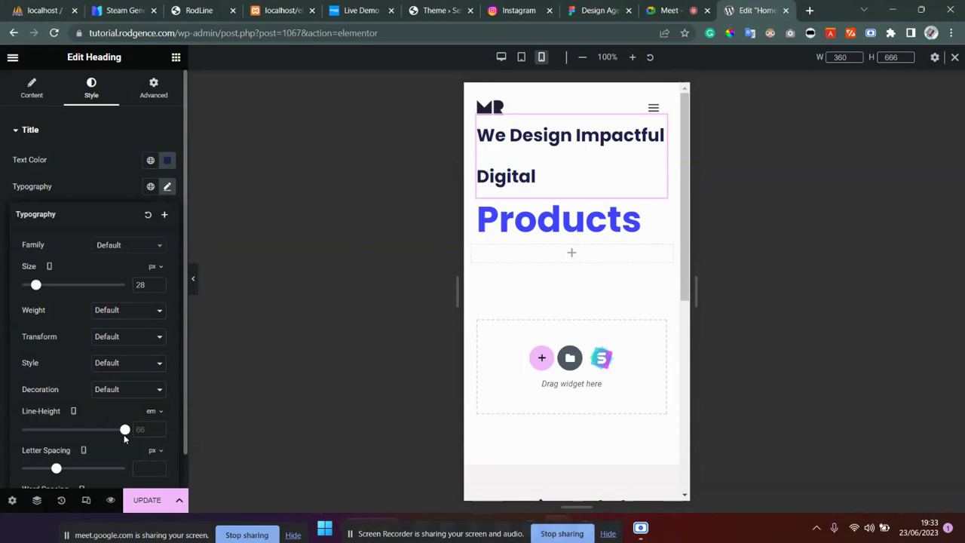
left_click_drag(125, 431, 37, 390)
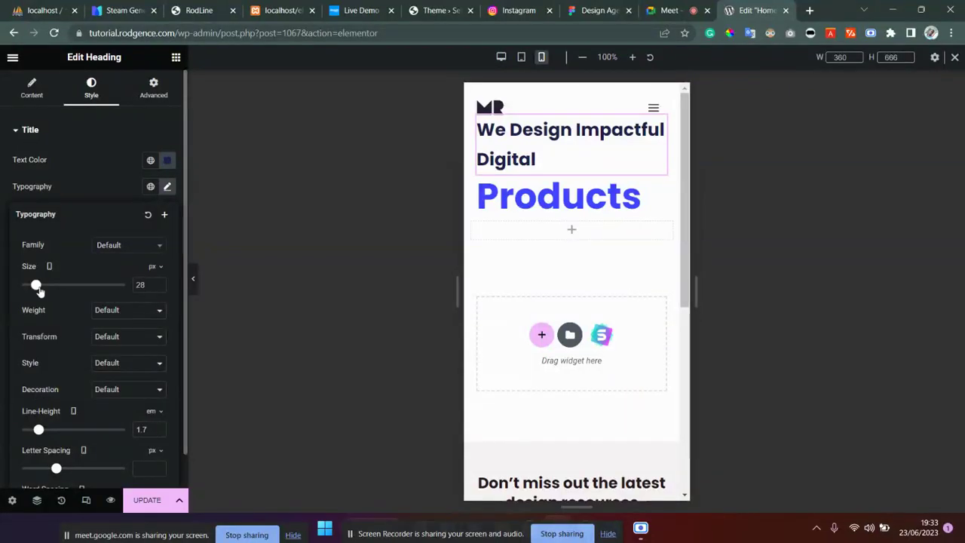
left_click_drag(38, 290, 39, 291)
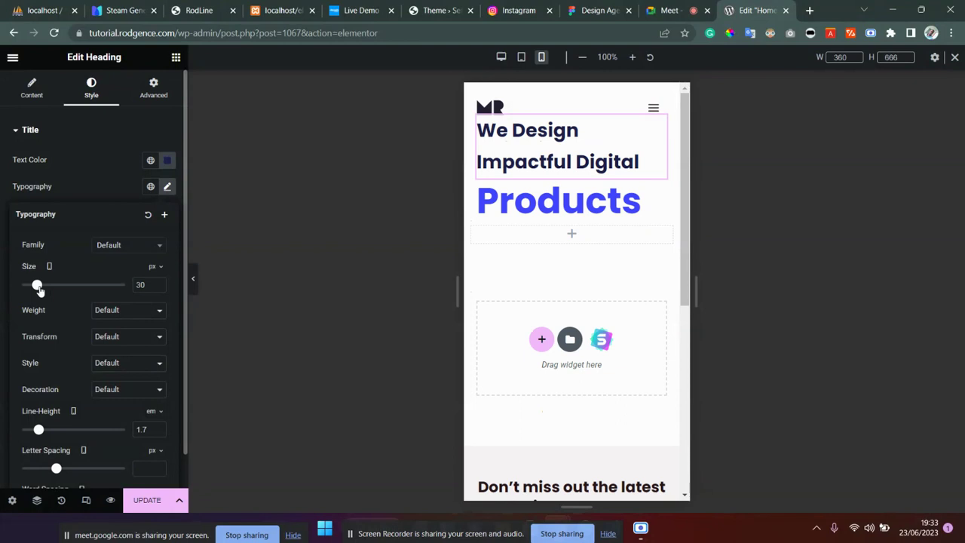
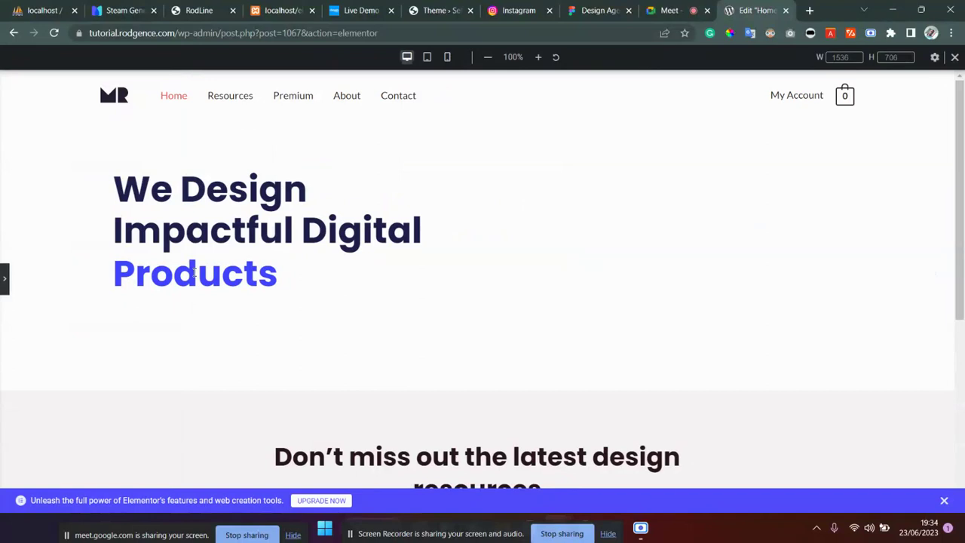
Step: Bring the editing panel back, switch to the Figma design and copy the hero's description paragraph
left_click(7, 271)
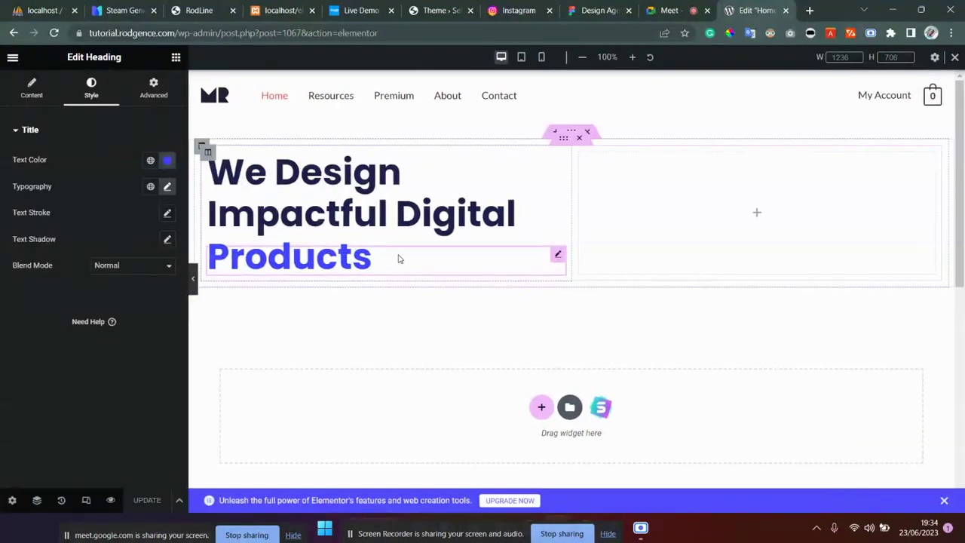
left_click(574, 6)
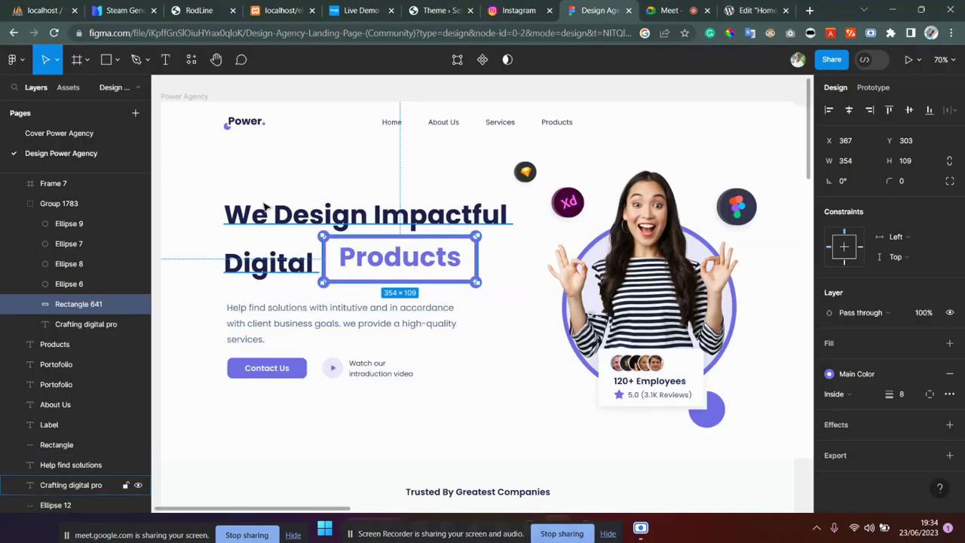
left_click(305, 322)
double_click(305, 323)
key("ctrl+c")
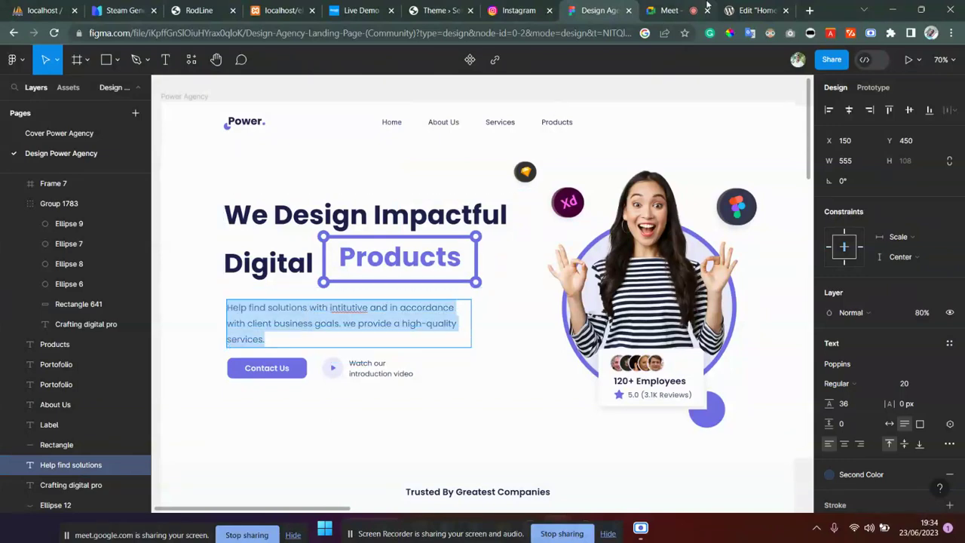
Step: Switch to Elementor, add a Text Editor widget below the Products heading and replace its placeholder text with the copied paragraph
left_click(746, 9)
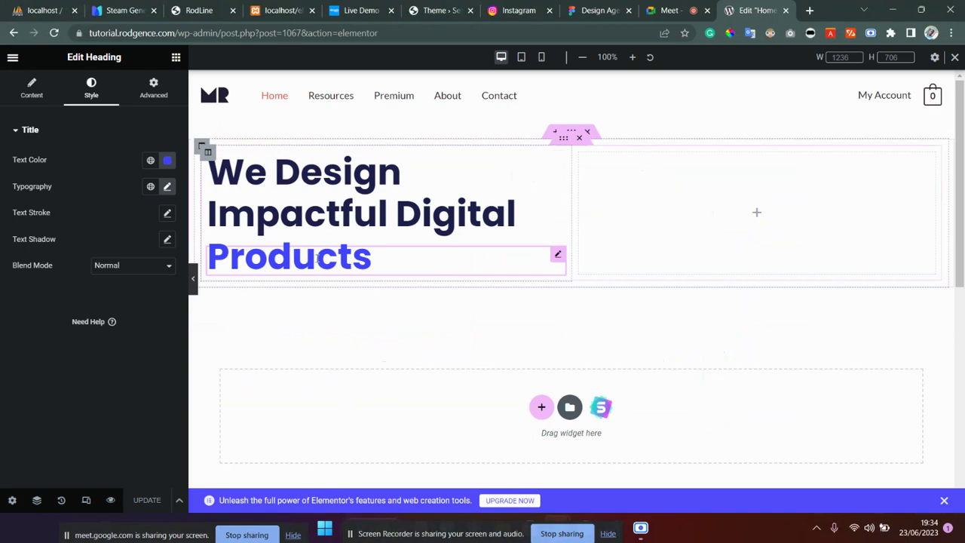
left_click(177, 58)
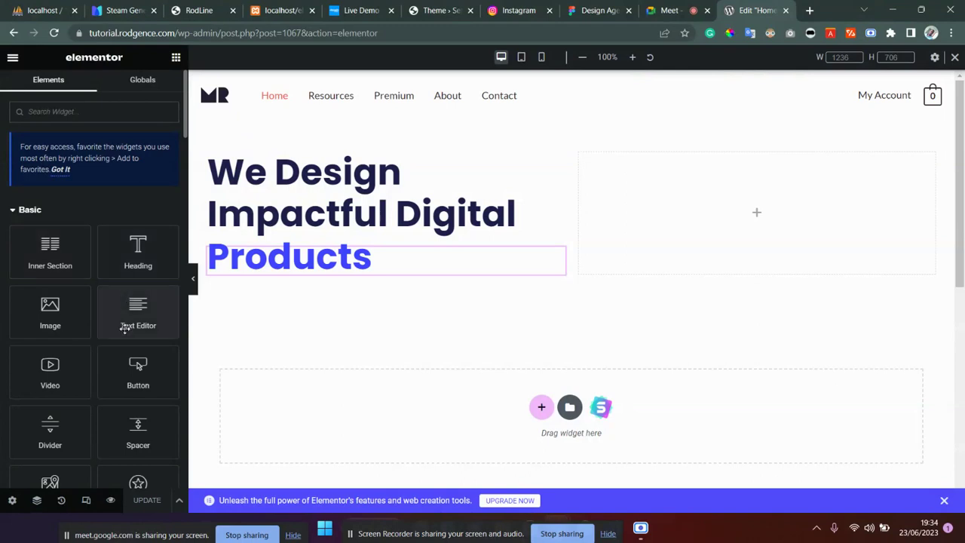
left_click_drag(143, 310, 287, 279)
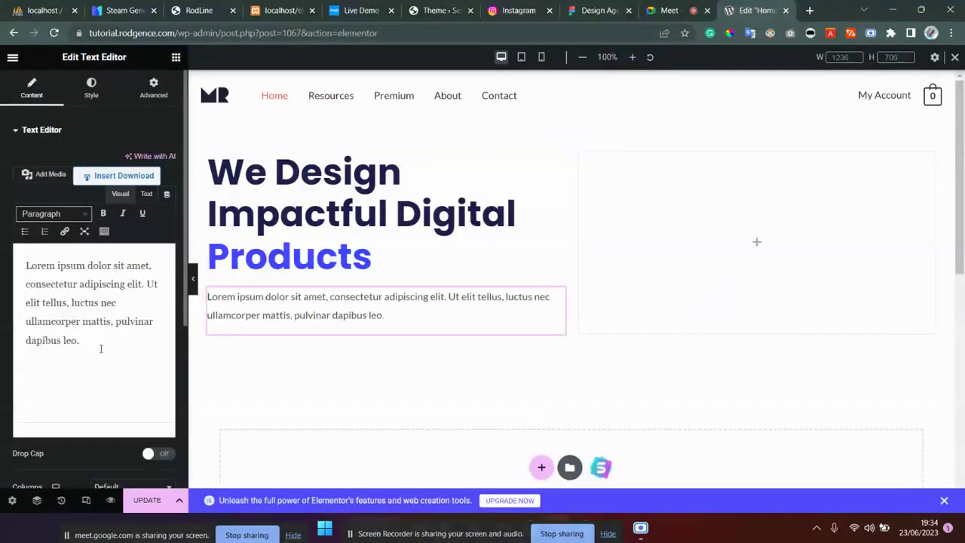
left_click(100, 349)
key("ctrl+a")
key("ctrl+v")
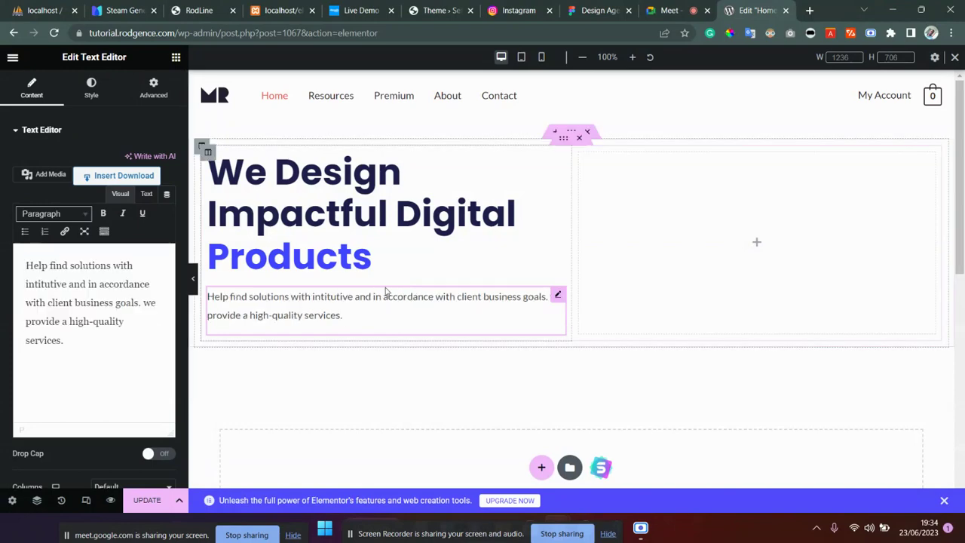
Step: Compare the description paragraph with the Figma design and update the page in Elementor
left_click(591, 9)
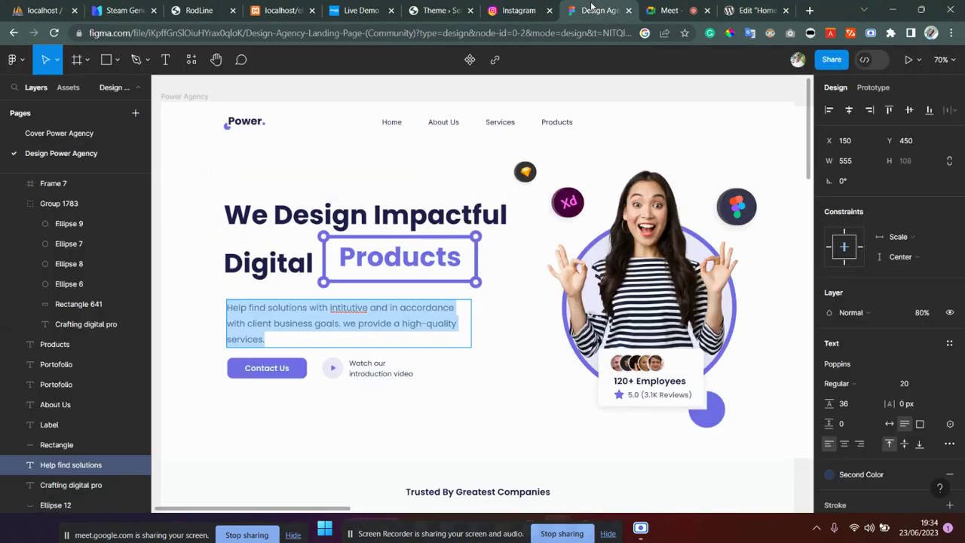
left_click(341, 307)
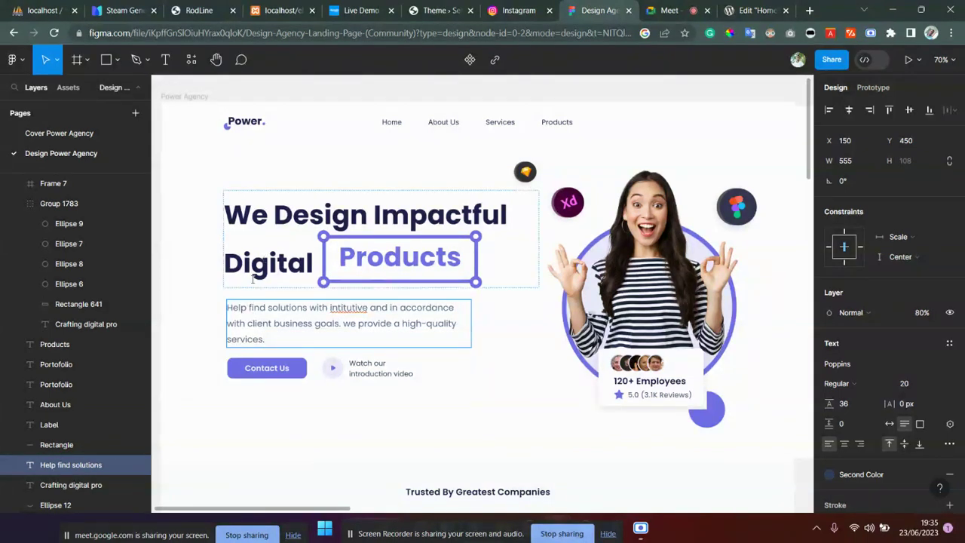
left_click(761, 9)
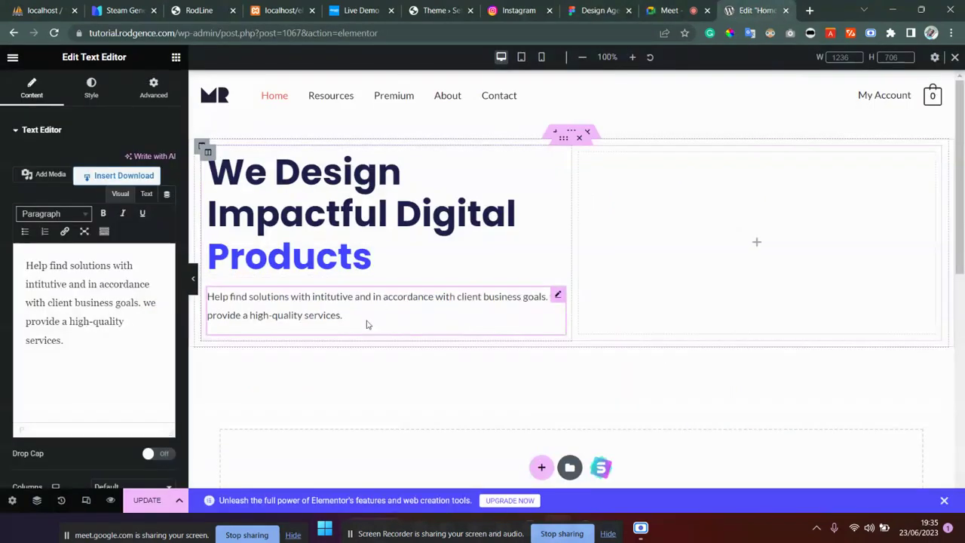
left_click(143, 503)
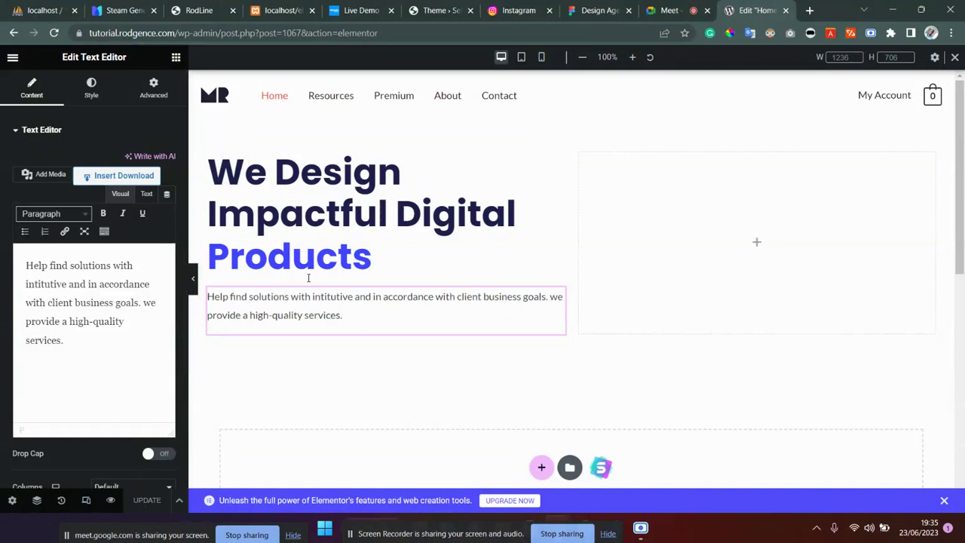
Step: Check the hero layout in Figma and add a two-column Inner Section beneath the description paragraph in Elementor
left_click(587, 7)
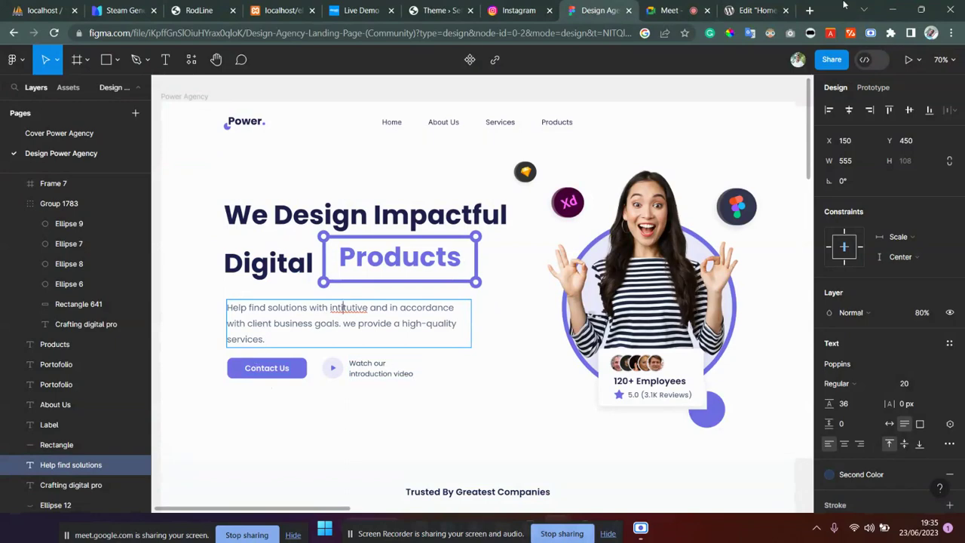
left_click(752, 7)
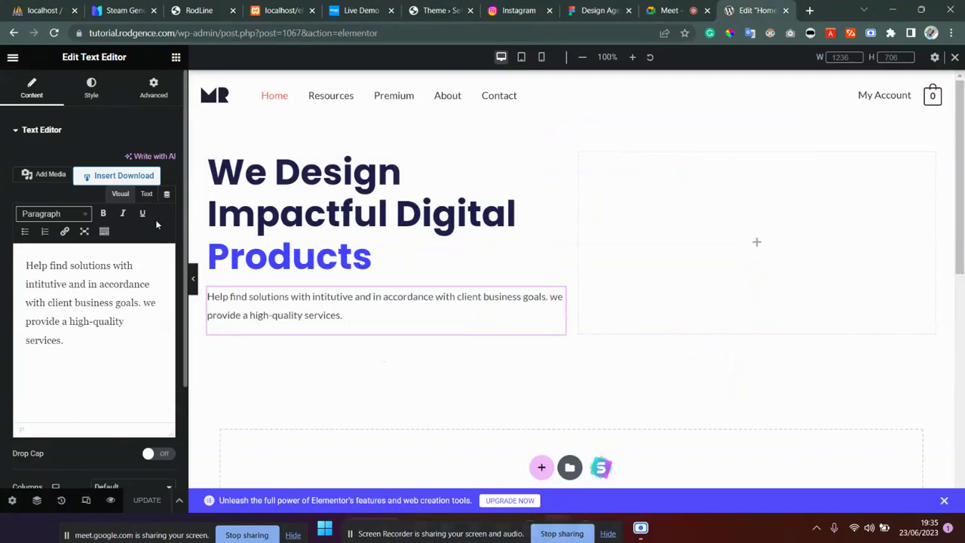
left_click(175, 58)
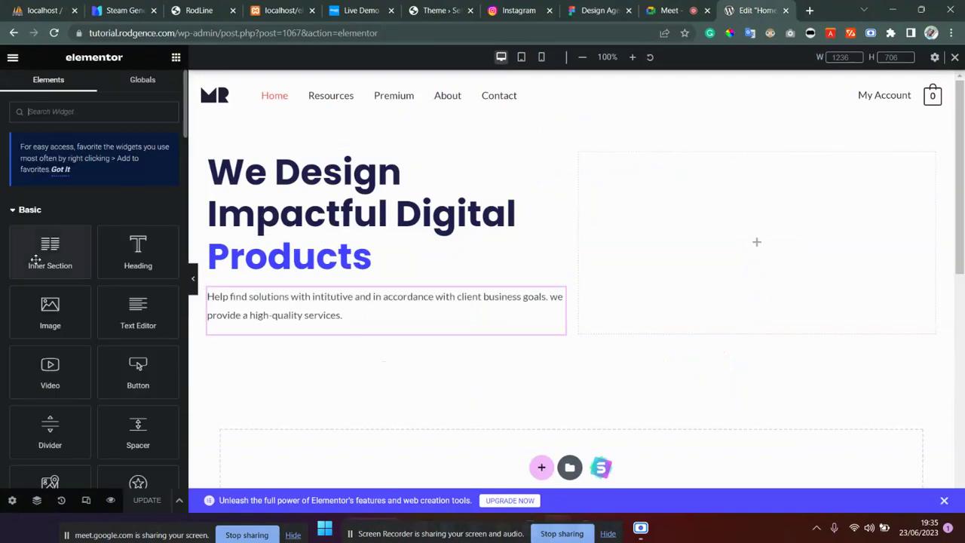
left_click_drag(36, 258, 266, 344)
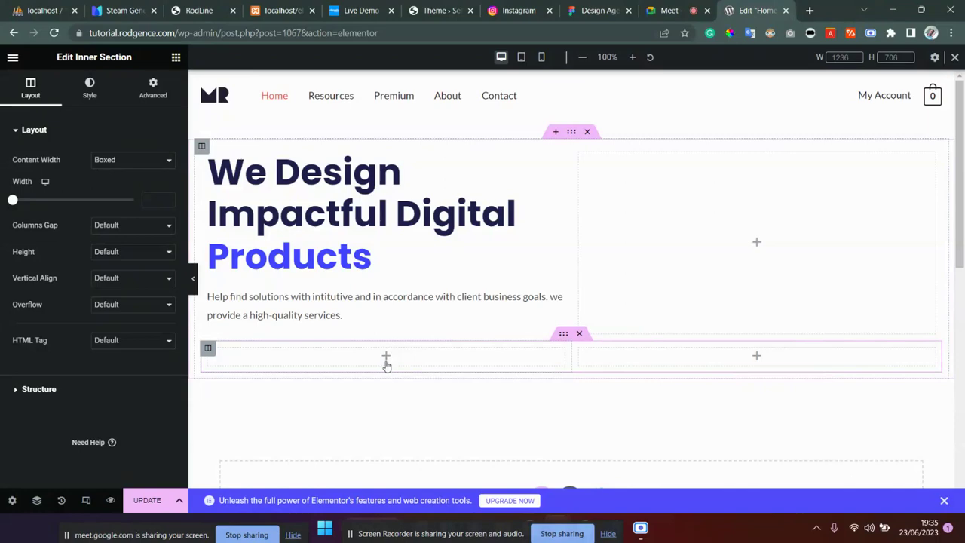
Step: Duplicate the inner section's first column, then narrow the first two columns to suit the Figma button row, with the middle one about 26% wide
right_click(386, 365)
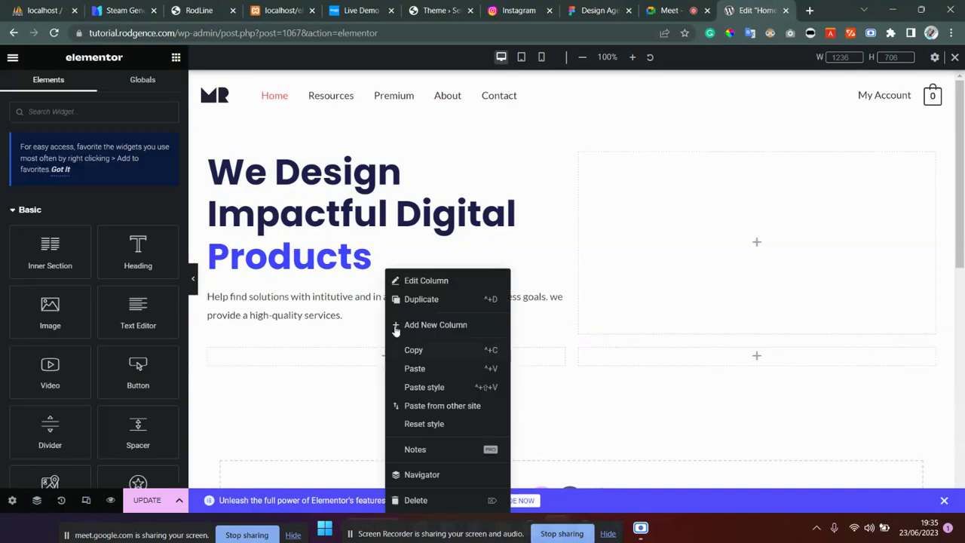
left_click(421, 300)
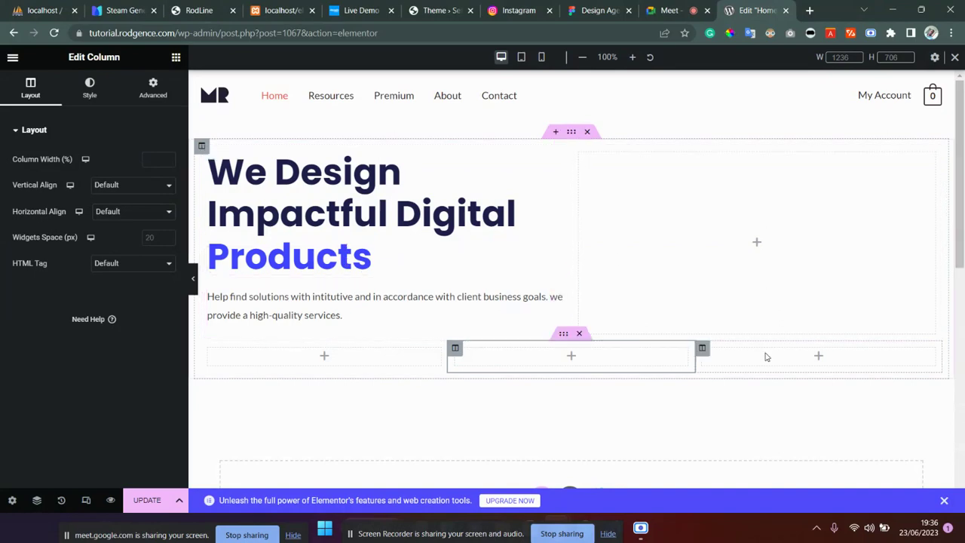
left_click(667, 9)
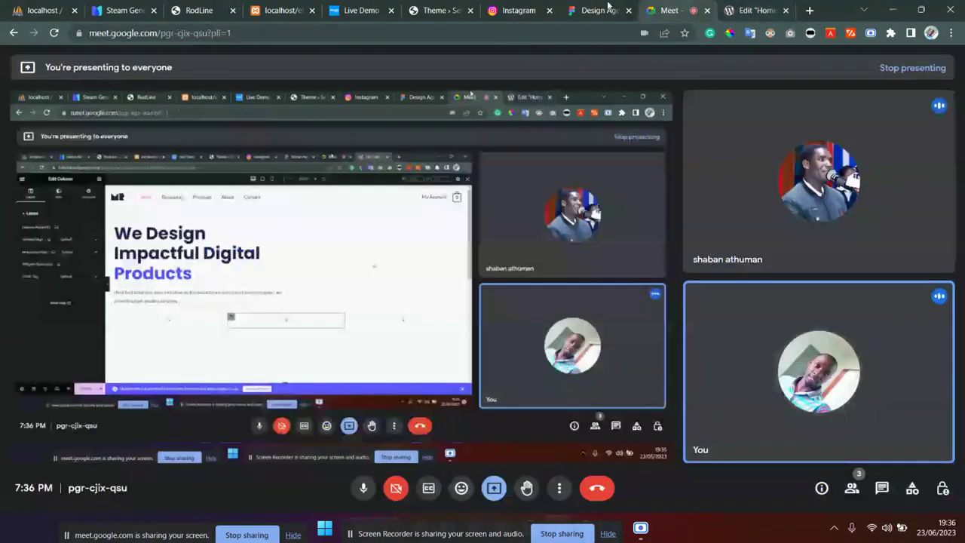
left_click(597, 9)
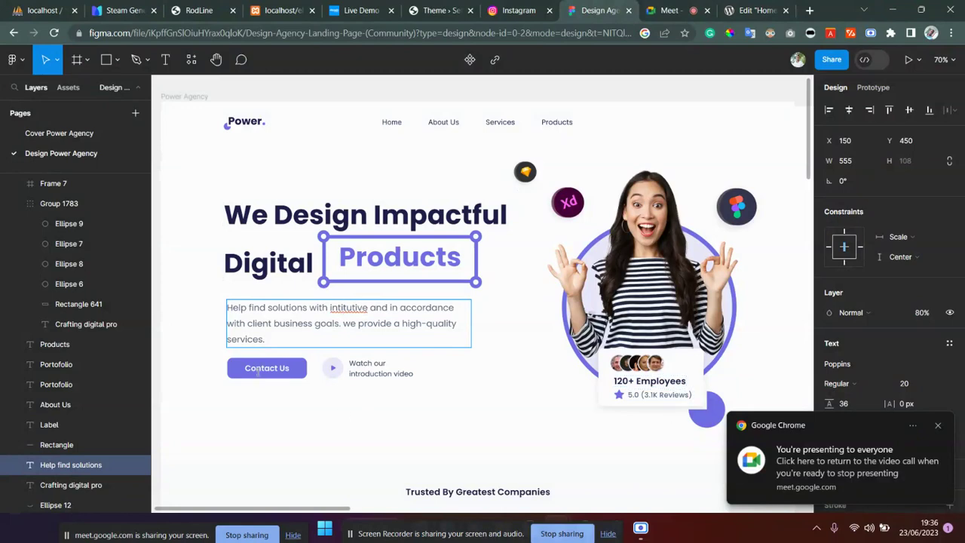
left_click(732, 6)
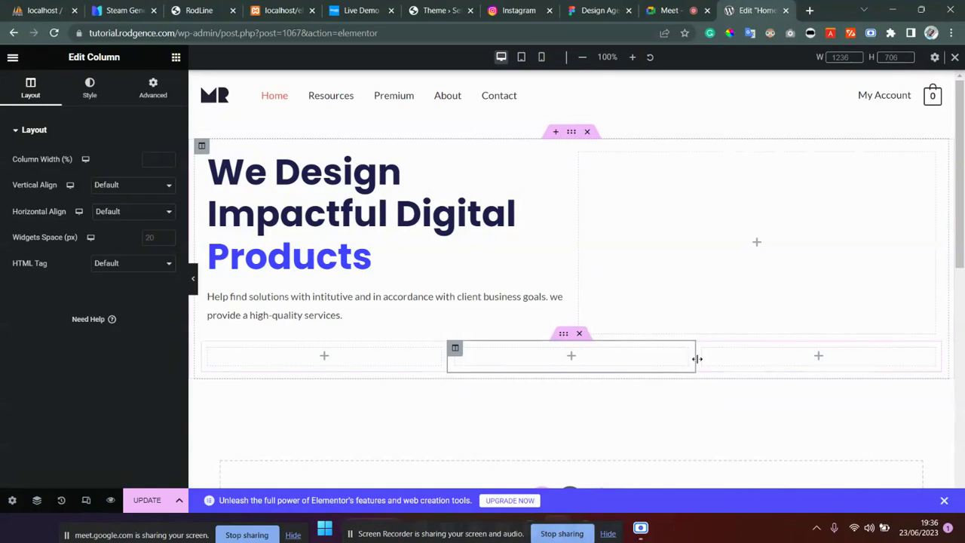
left_click_drag(697, 359, 579, 359)
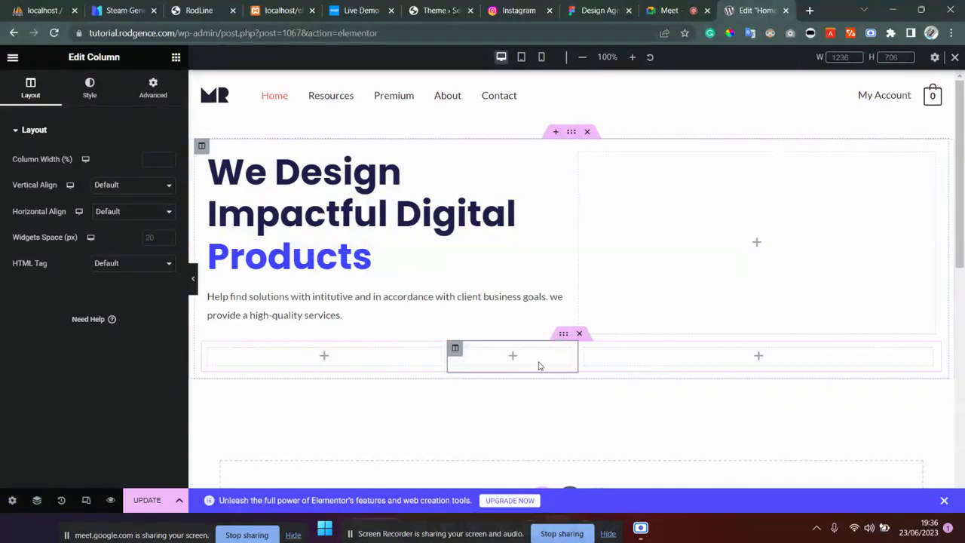
left_click_drag(450, 361, 385, 361)
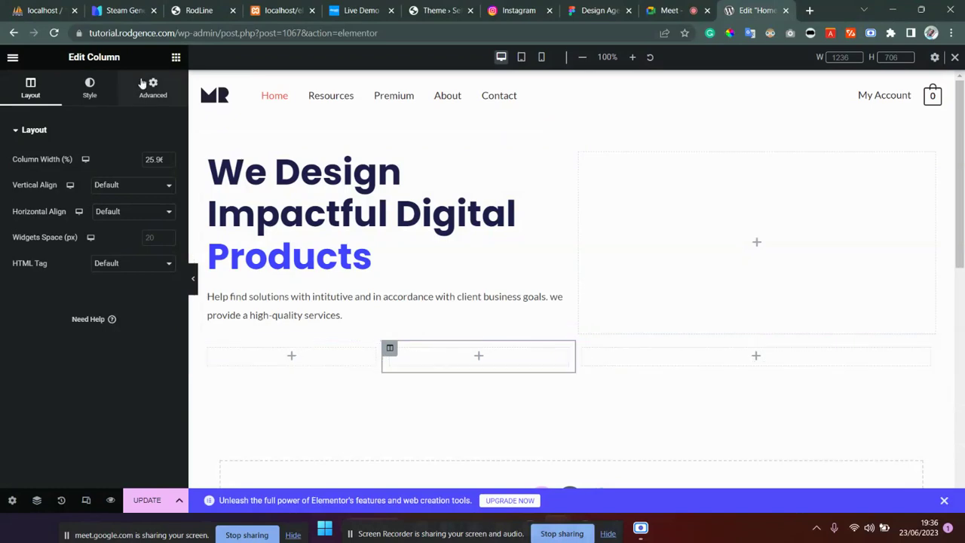
Step: Add a Button widget to each of the first two columns of the inner section
left_click(176, 58)
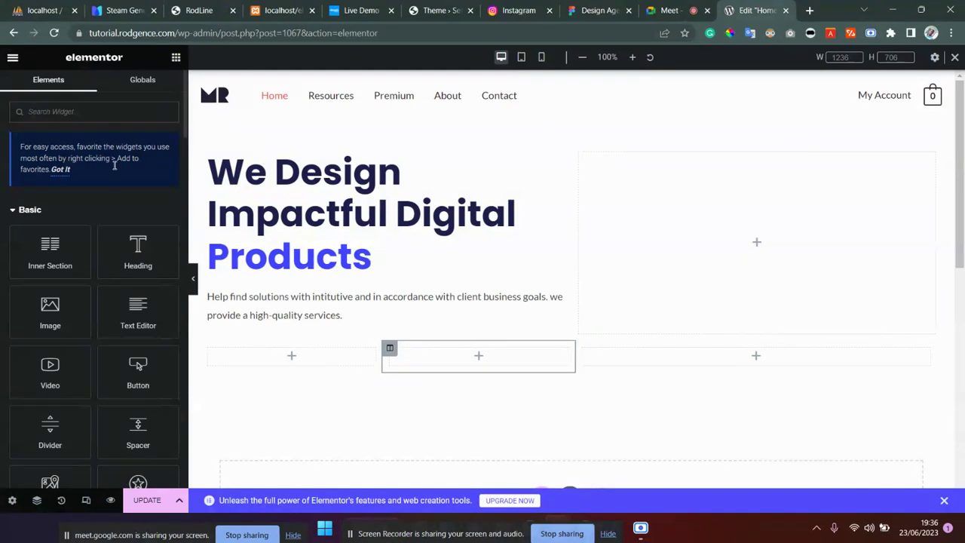
left_click_drag(113, 371, 300, 357)
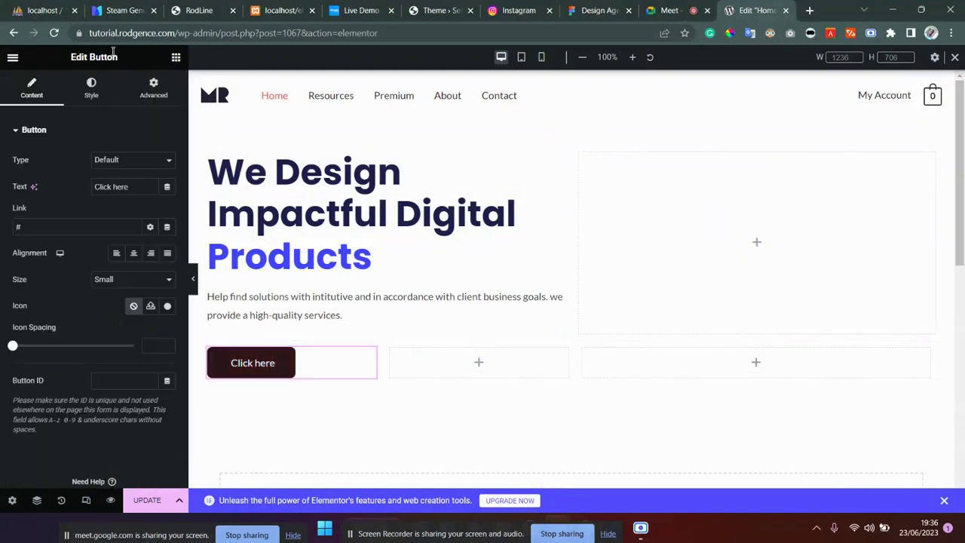
left_click(174, 58)
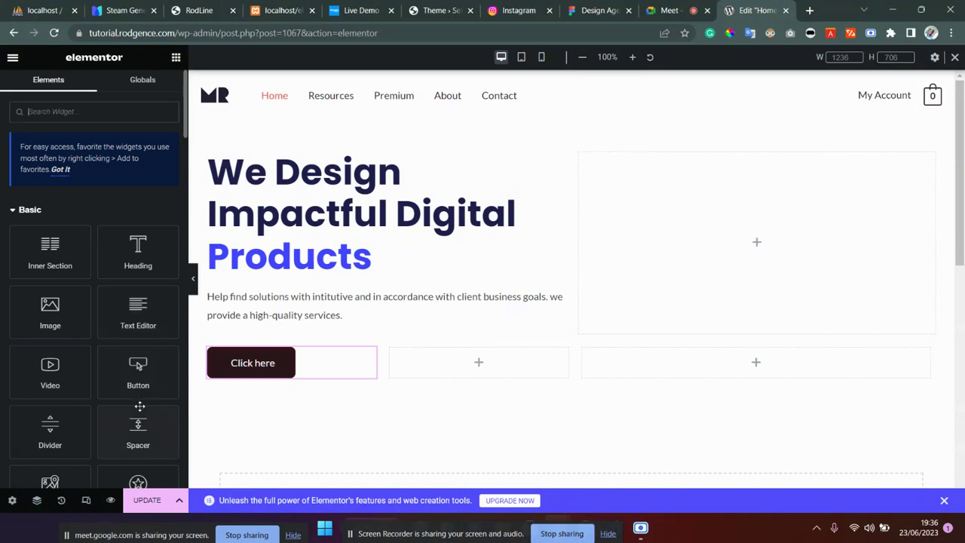
left_click_drag(137, 369, 442, 365)
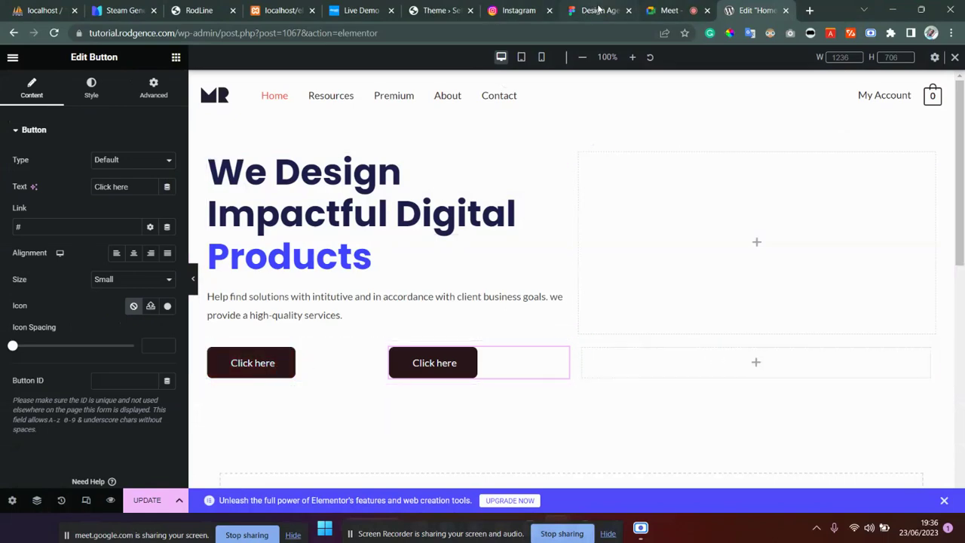
Step: Switch to Figma and copy the hex code 706FE5 from the Main Color style of the Contact Us button
left_click(572, 11)
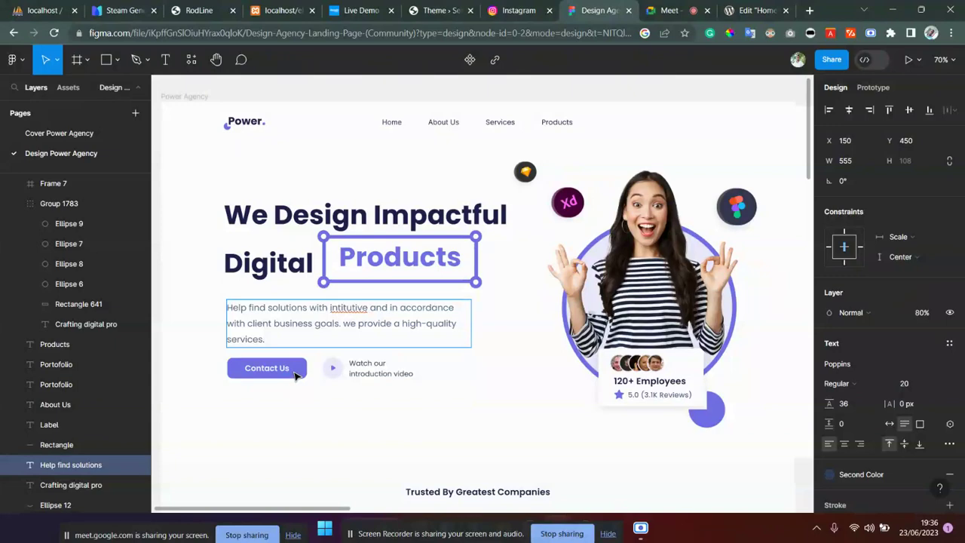
left_click(296, 375)
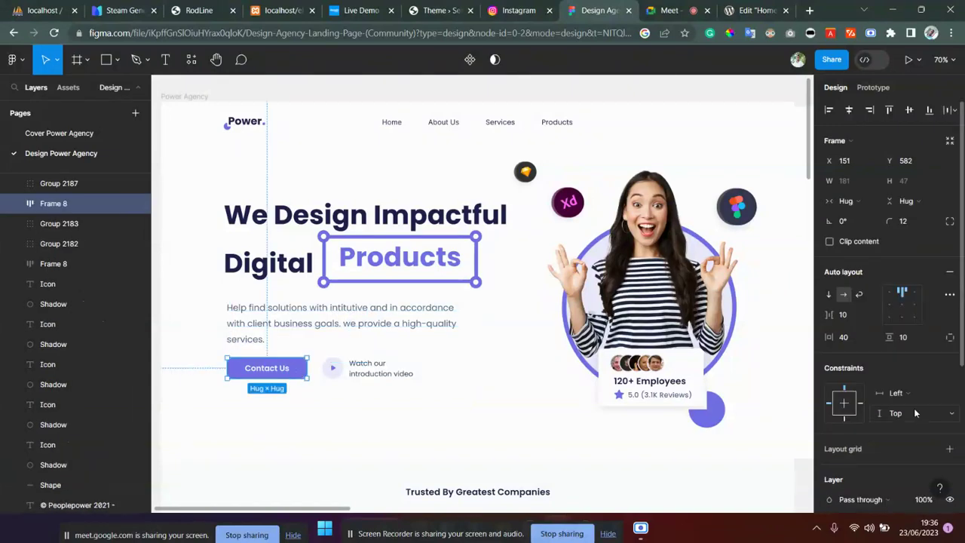
scroll(913, 408, "down", 4)
left_click(829, 376)
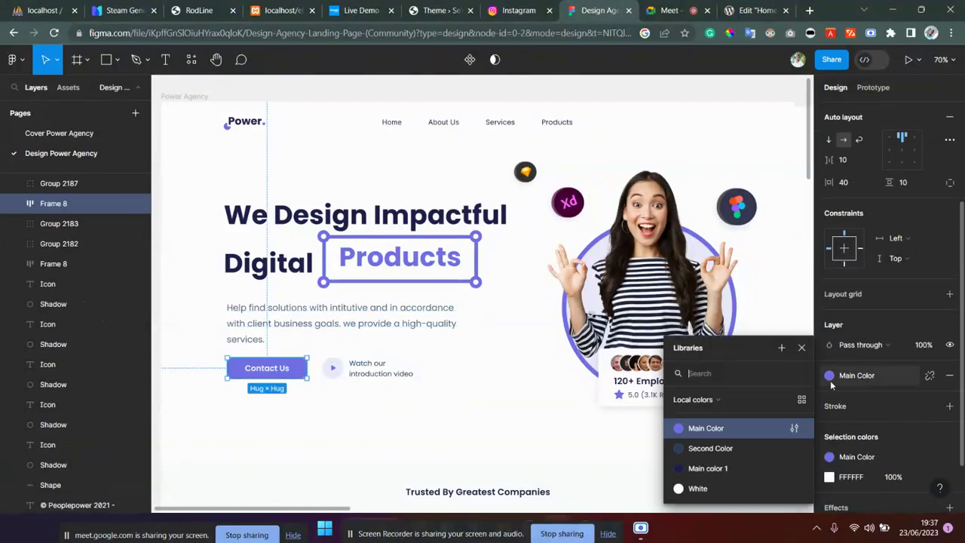
left_click(743, 434)
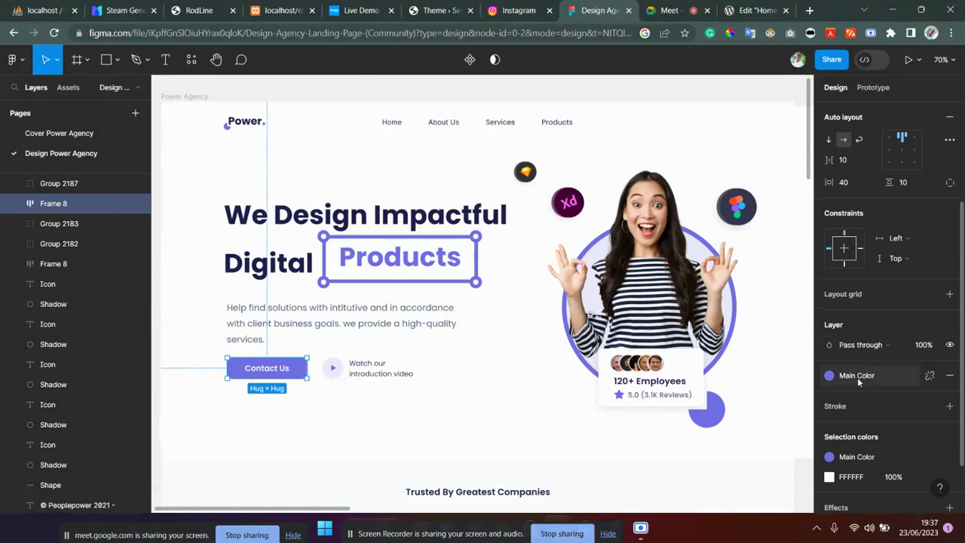
left_click(829, 375)
left_click(794, 428)
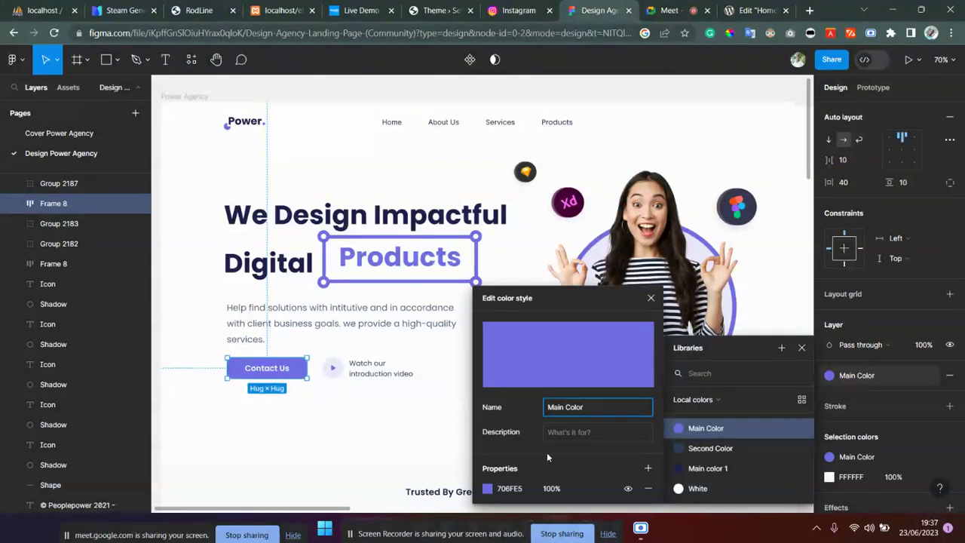
left_click(510, 489)
key("ctrl+c")
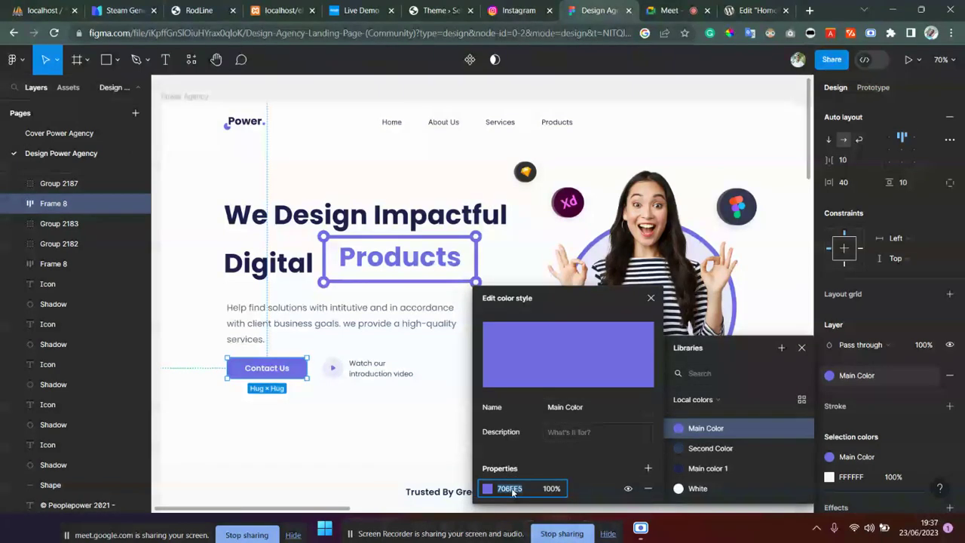
Step: Switch to Elementor, set the first button's background color to the copied 706FE5 and its border type to None
left_click(744, 10)
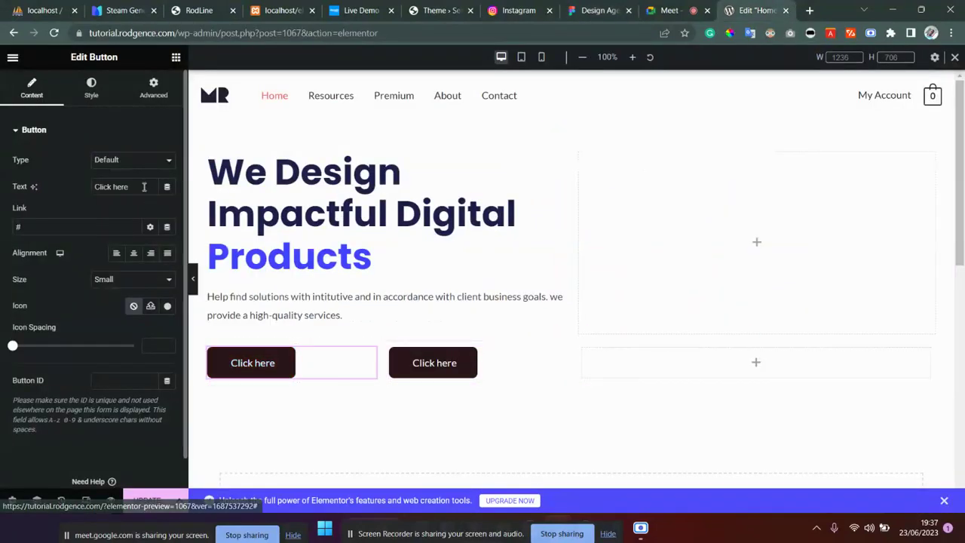
left_click(92, 97)
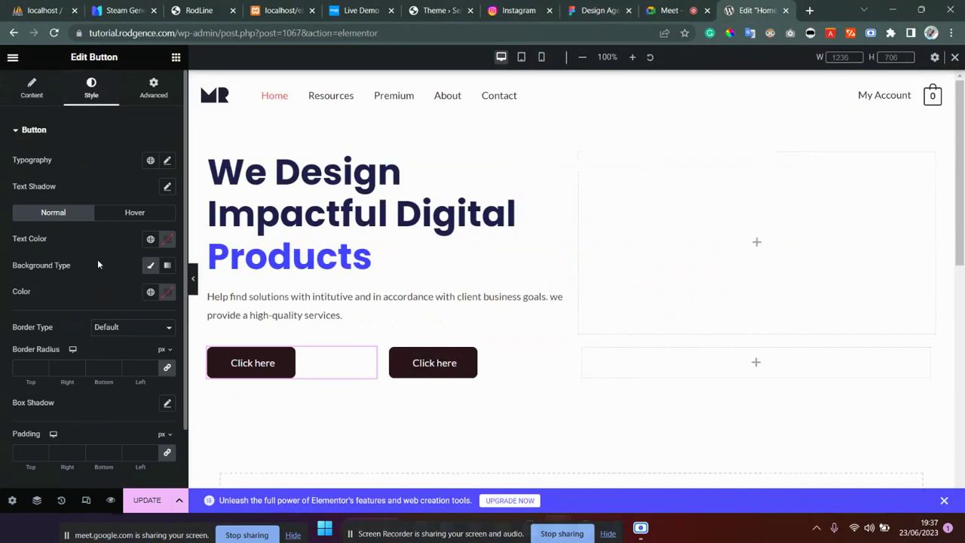
left_click(166, 292)
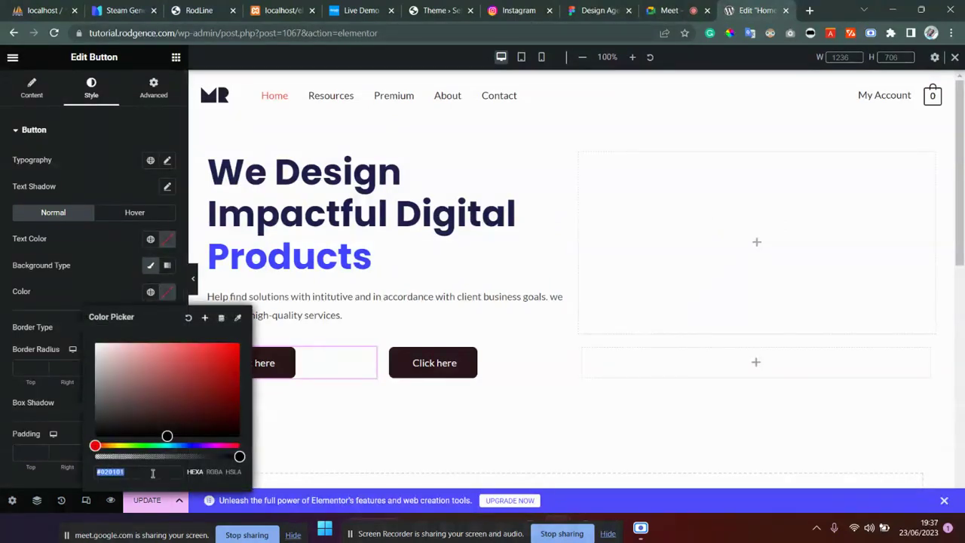
key("ctrl+v")
left_click(3, 479)
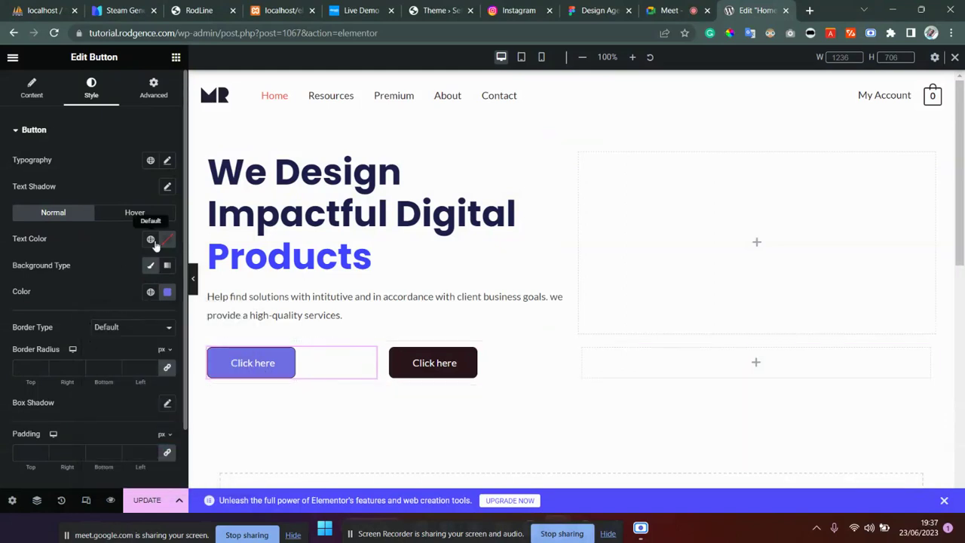
scroll(94, 322, "down", 2)
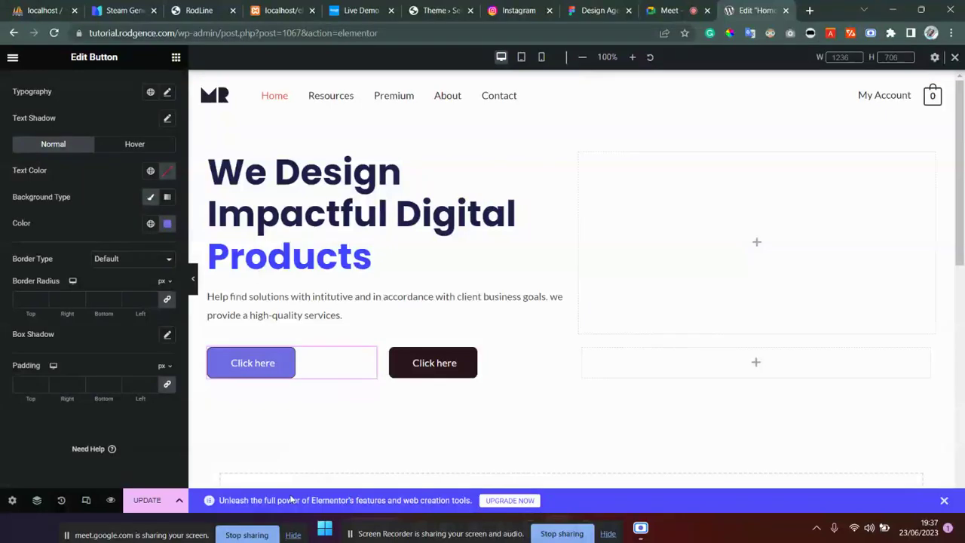
left_click(162, 259)
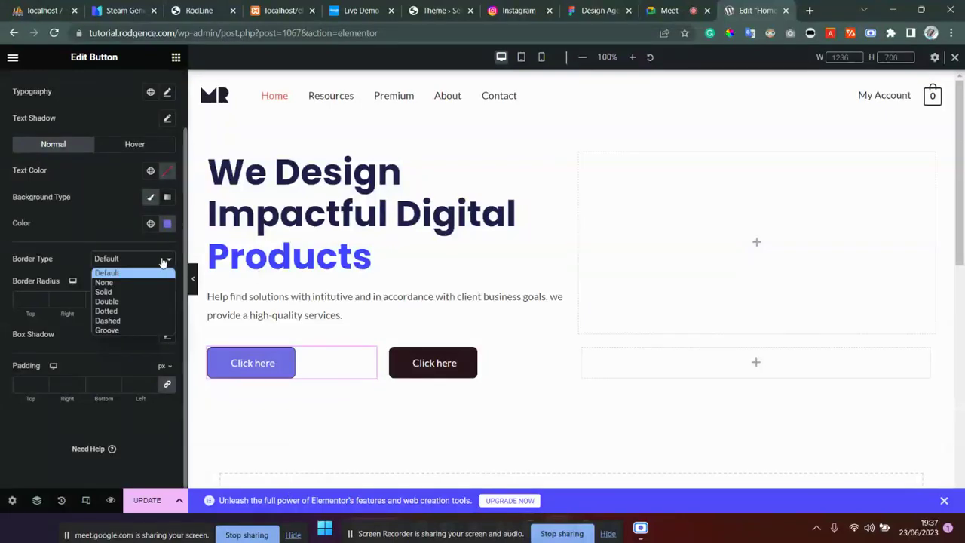
left_click(124, 283)
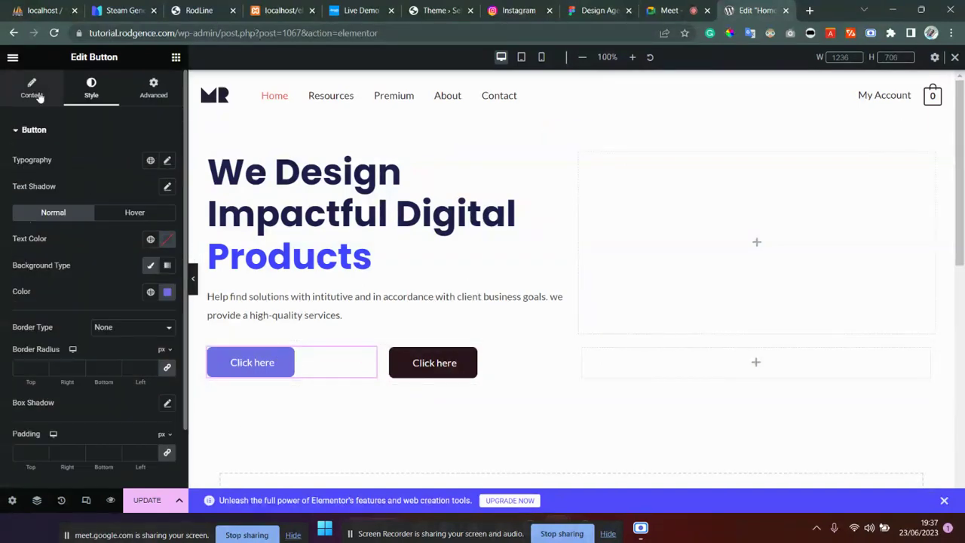
Step: Change the first button's text to "Contact Us"
left_click(39, 95)
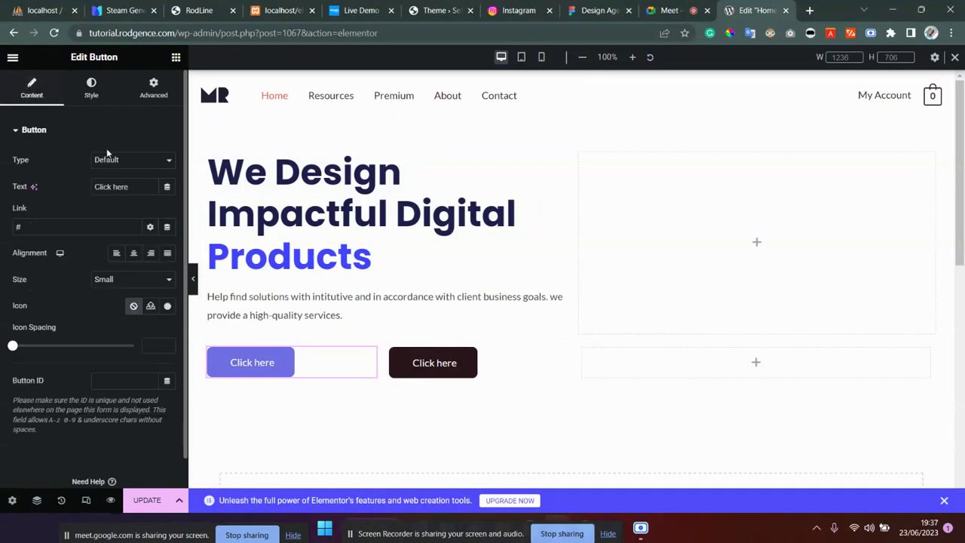
left_click_drag(129, 186, 86, 192)
type("Co")
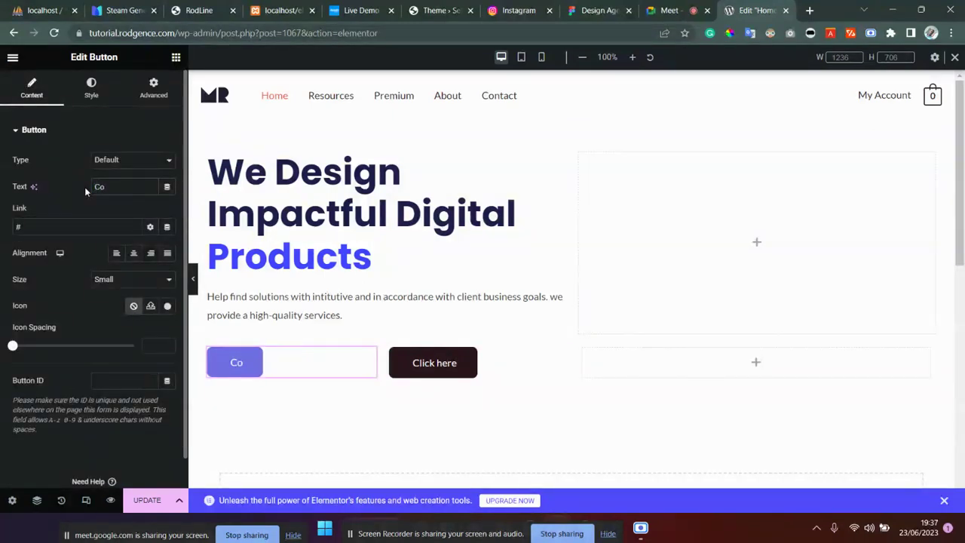
type("ctact")
key("BackSpace")
key("BackSpace")
key("BackSpace")
key("BackSpace")
key("BackSpace")
type("ntact Us")
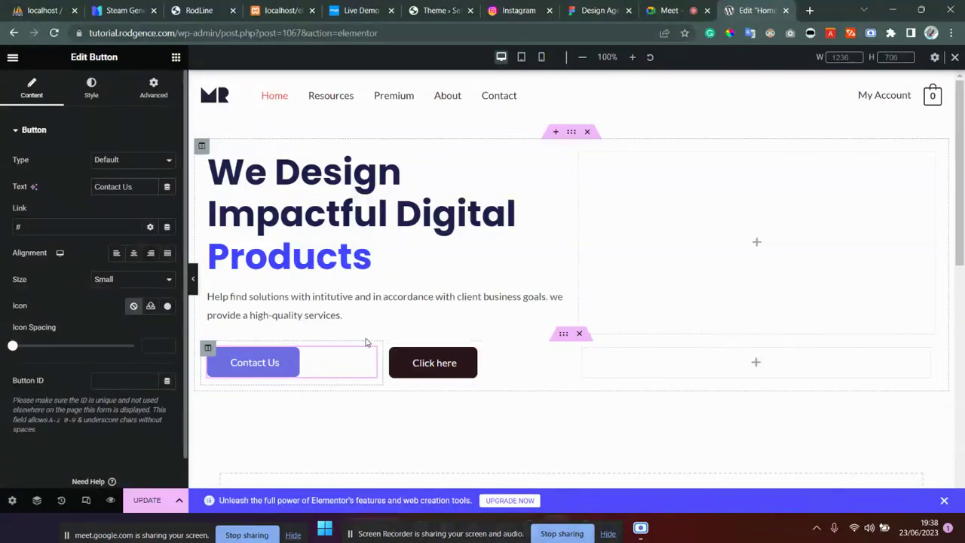
Step: Set the text color of the Products heading to the copied 706FE5
left_click(283, 256)
left_click(167, 159)
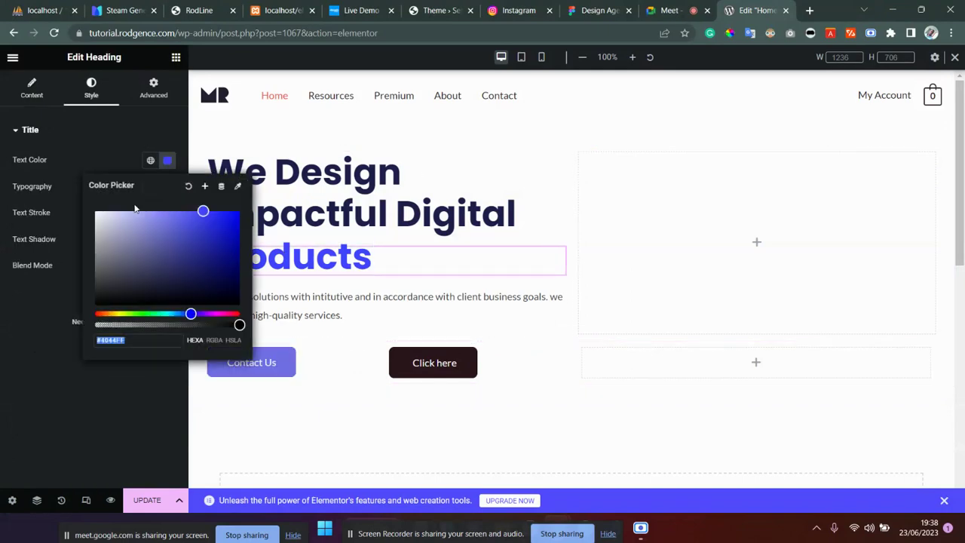
key("ctrl+v")
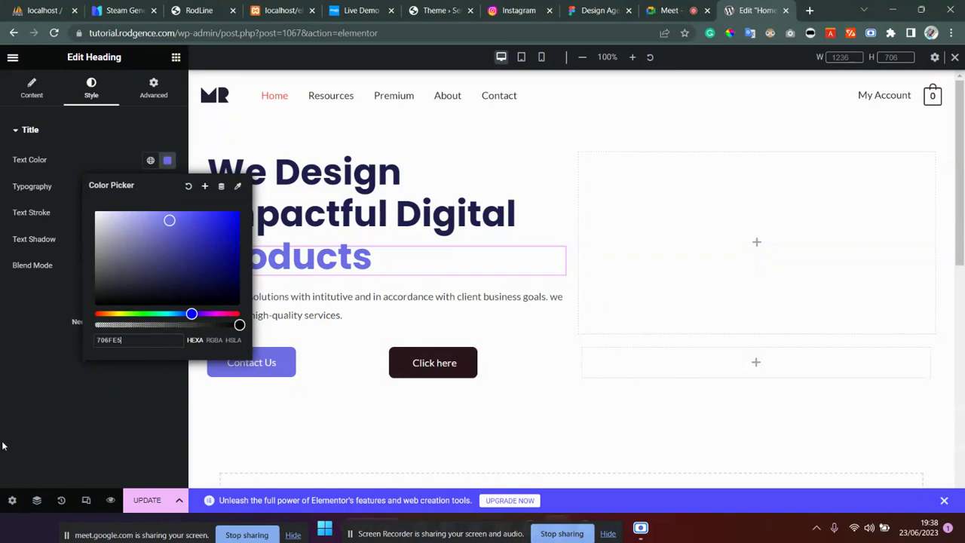
left_click(3, 446)
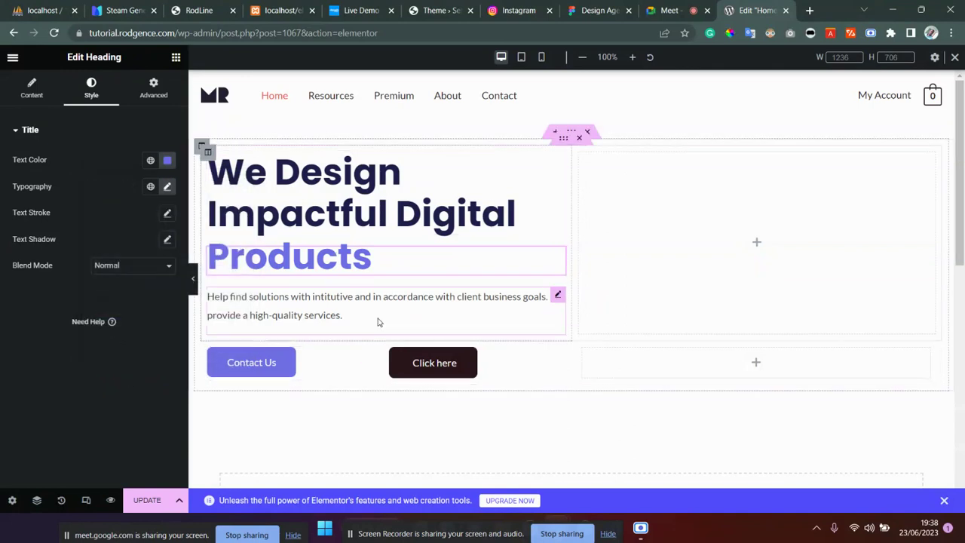
Step: Open the second button, in the middle column, for editing
left_click(466, 371)
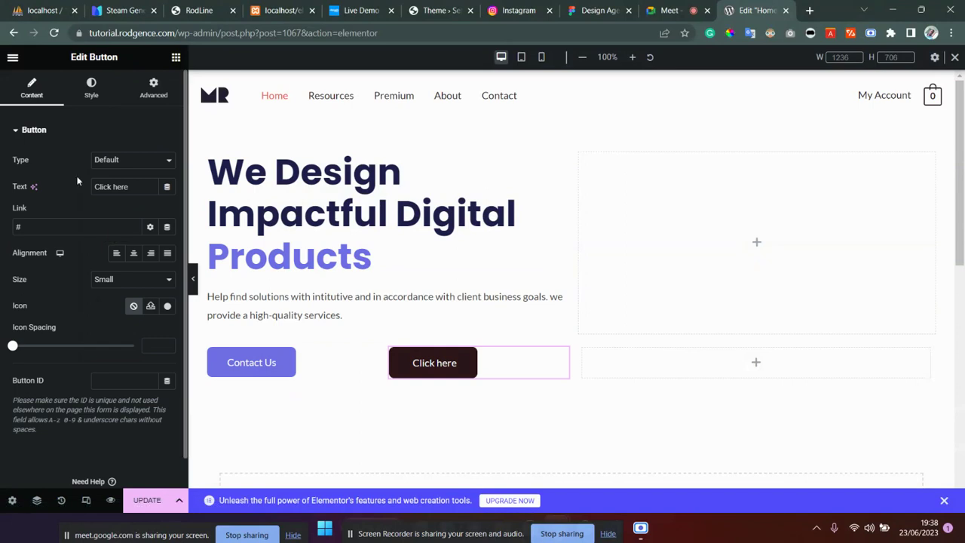
Step: Widen the column of the Click here button toward the Contact Us button and check the hero section of the Figma design
scroll(101, 336, "down", 1)
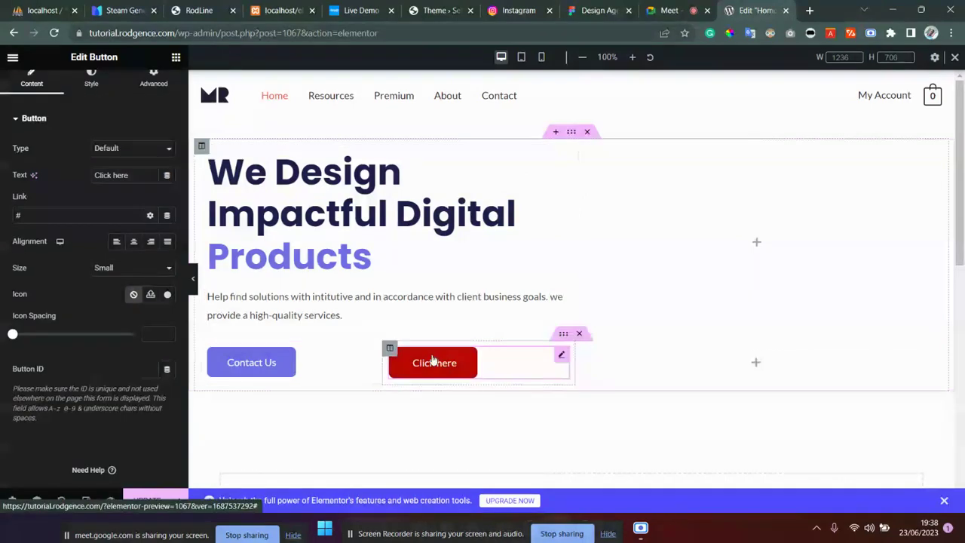
left_click_drag(382, 361, 346, 361)
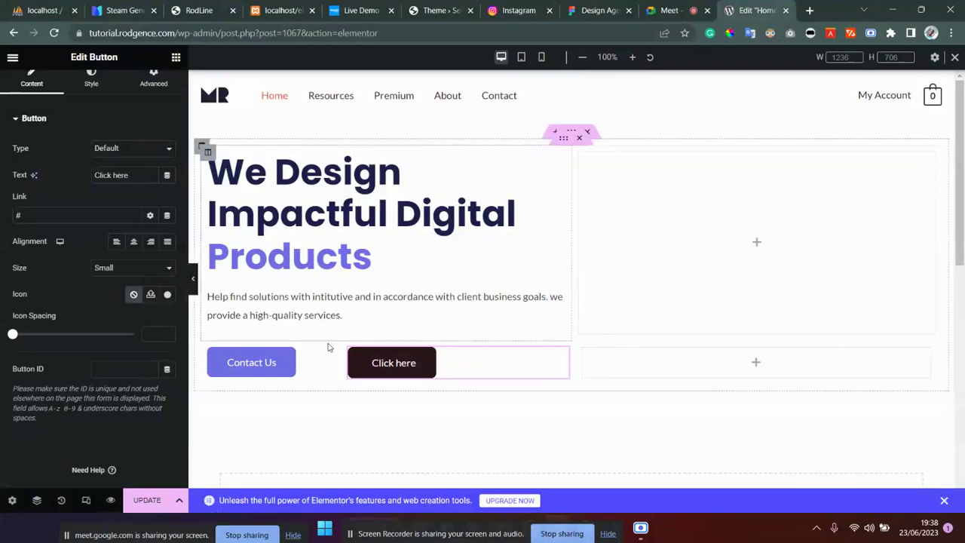
left_click(599, 10)
left_click(369, 413)
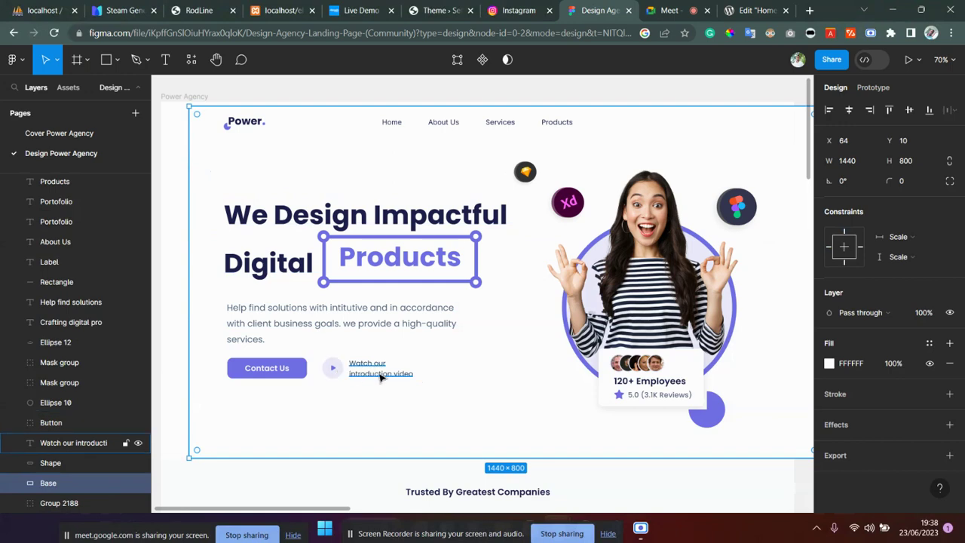
left_click(749, 9)
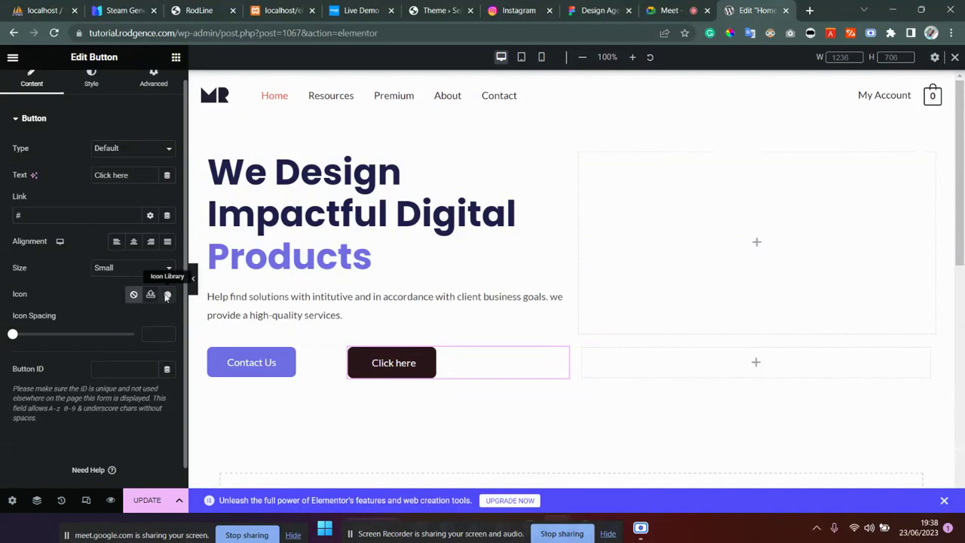
Step: Open the icon library for the Click here button and search it for "video"
left_click(167, 295)
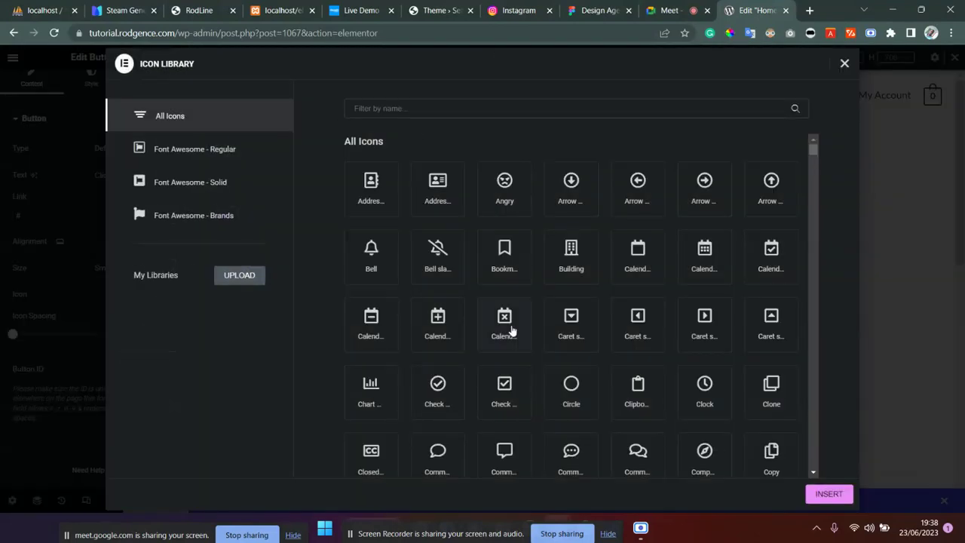
left_click(425, 108)
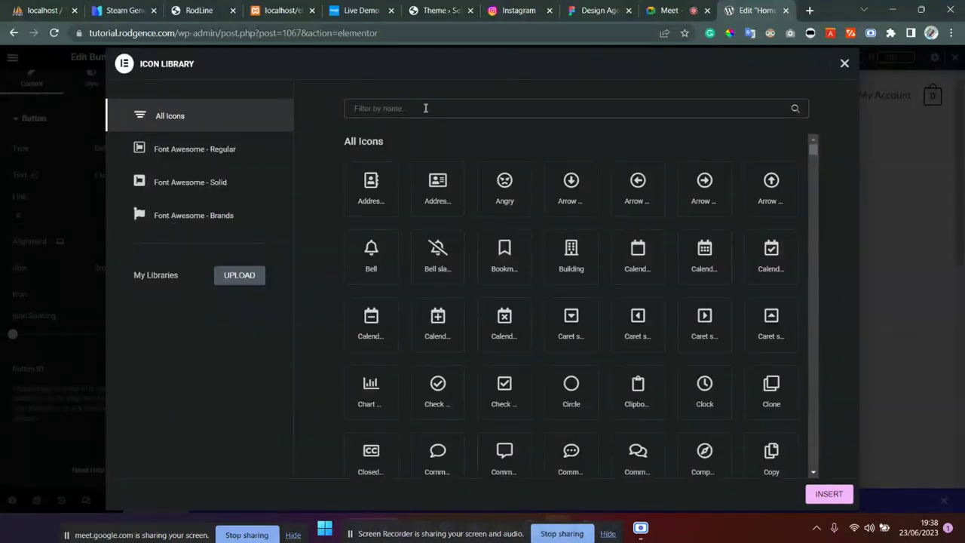
type("vi")
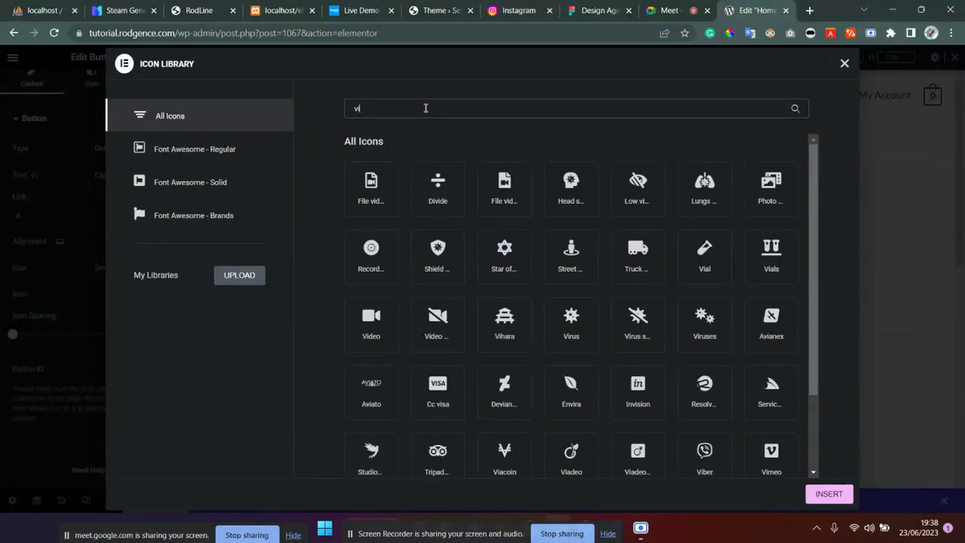
type("v")
key("BackSpace")
key("BackSpace")
key("BackSpace")
type("video")
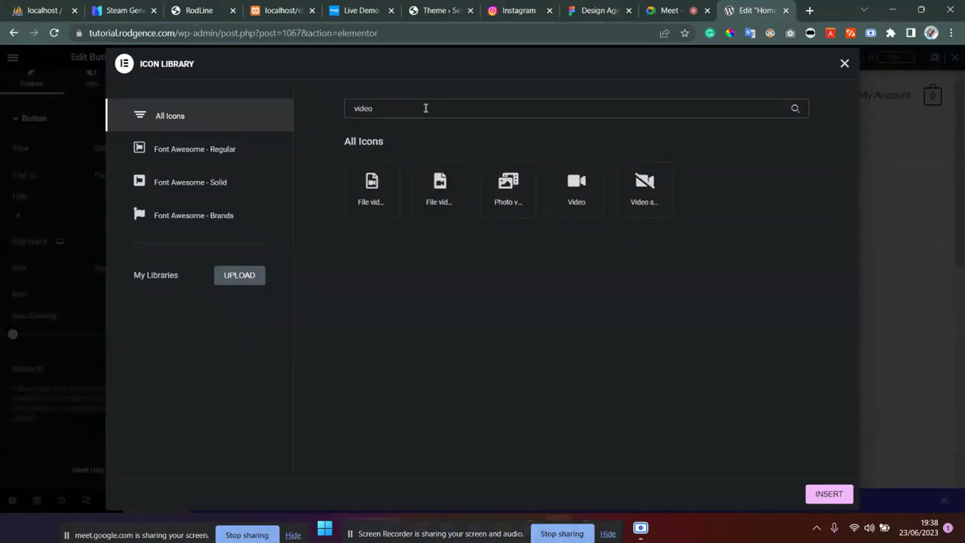
Step: Search the icon library for "pla" and insert the outlined Play circle icon into the Click here button
key("BackSpace")
key("BackSpace")
key("BackSpace")
key("BackSpace")
key("BackSpace")
type("pla")
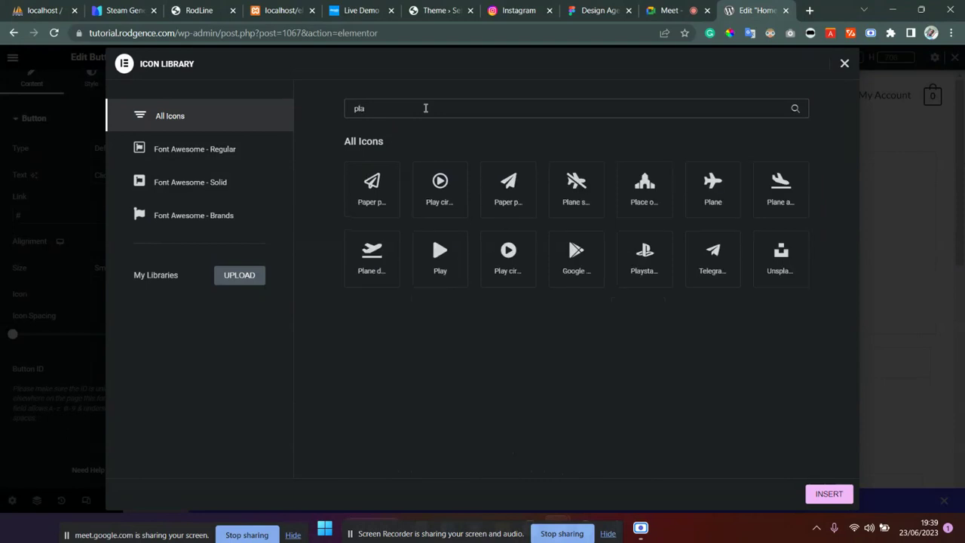
left_click(443, 195)
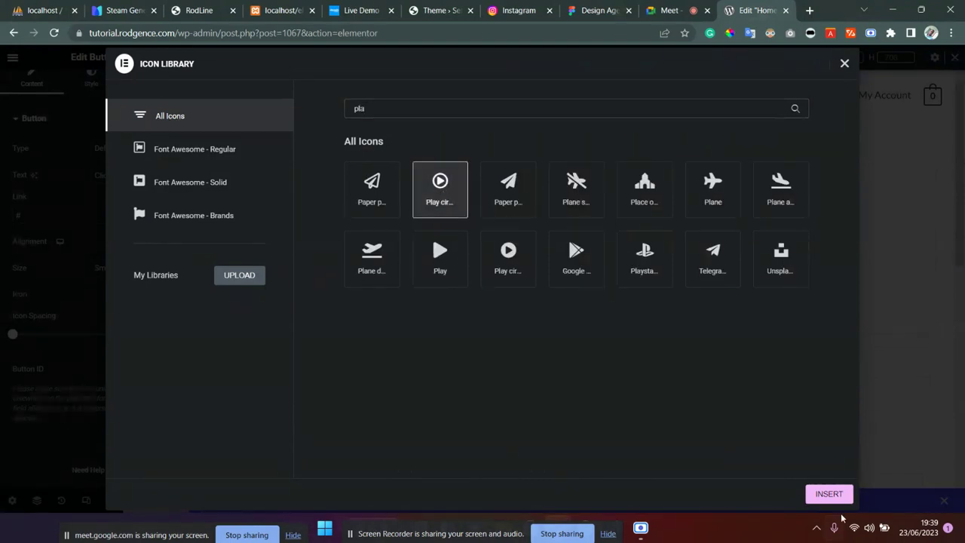
left_click(829, 493)
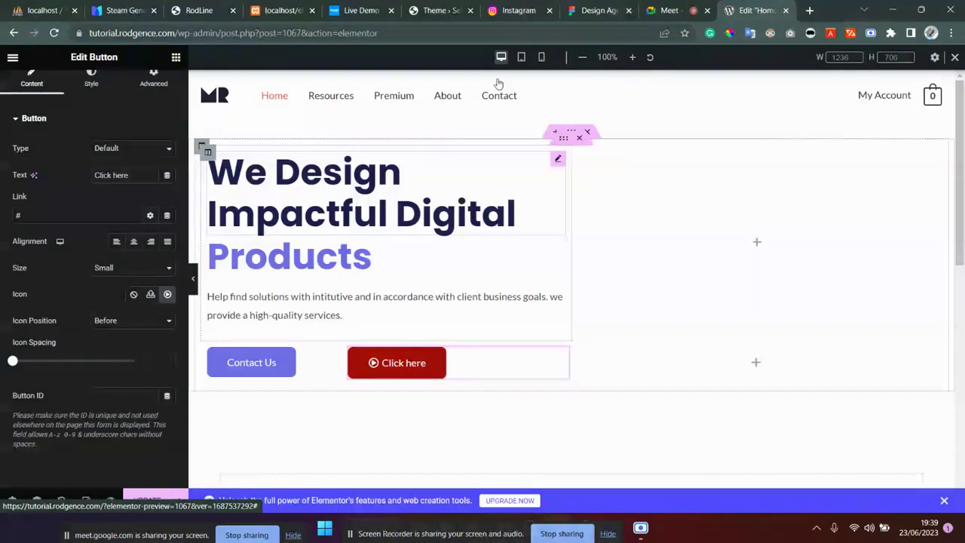
Step: Compare the play-icon button with the Figma design and review the button's content settings in the page editor
left_click(519, 13)
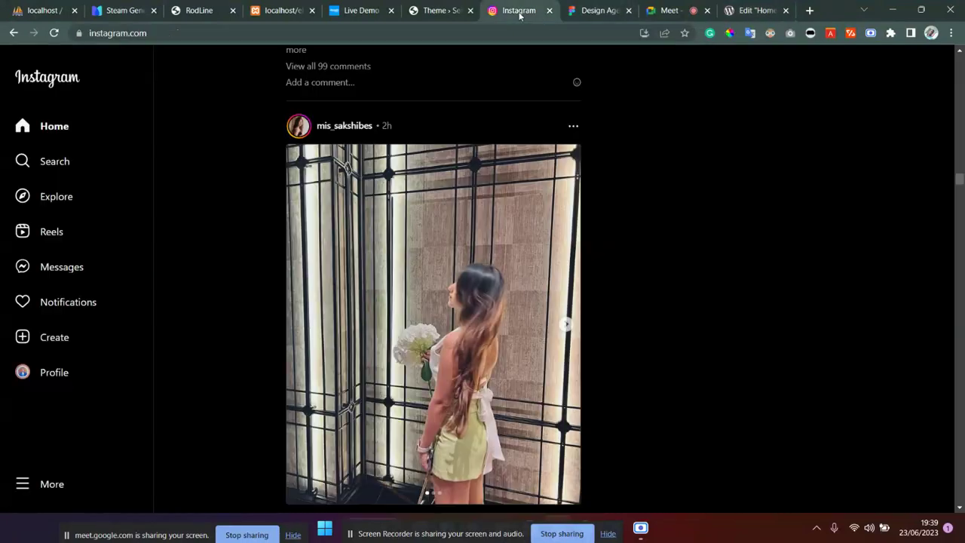
left_click(592, 7)
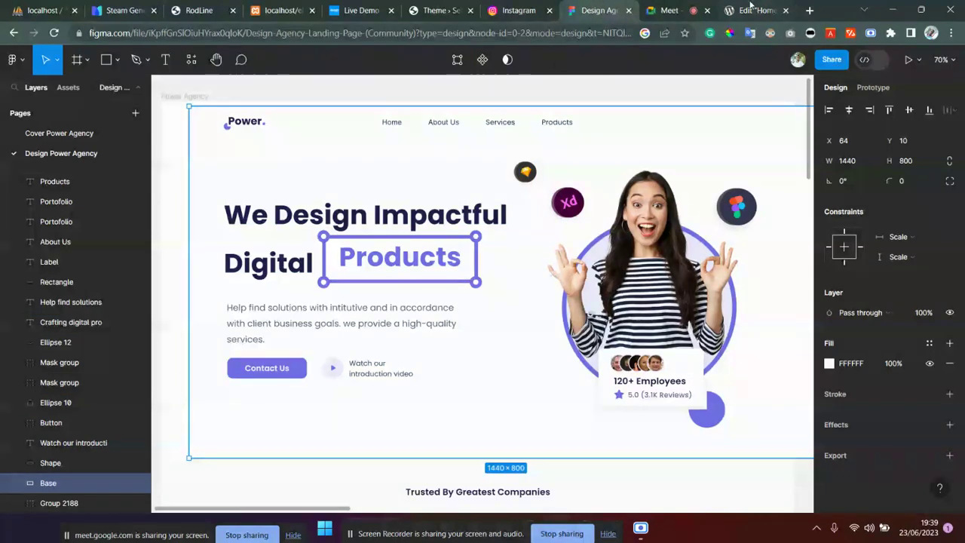
left_click(753, 9)
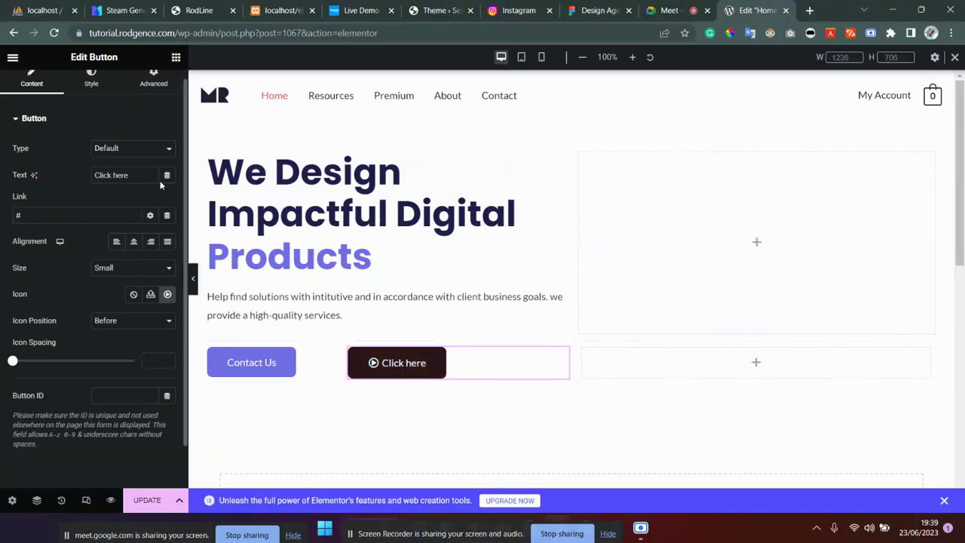
left_click(145, 150)
left_click(46, 188)
scroll(83, 287, "down", 2)
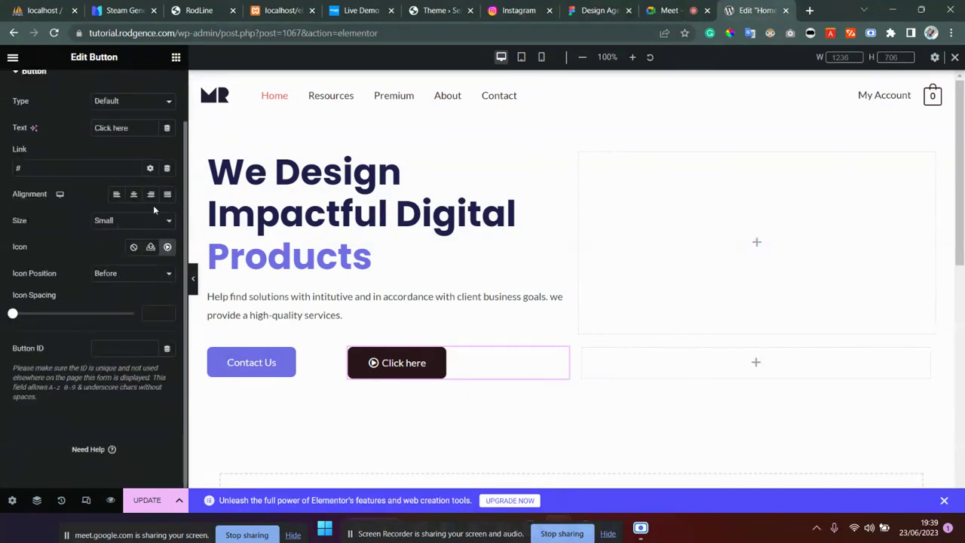
scroll(89, 365, "up", 2)
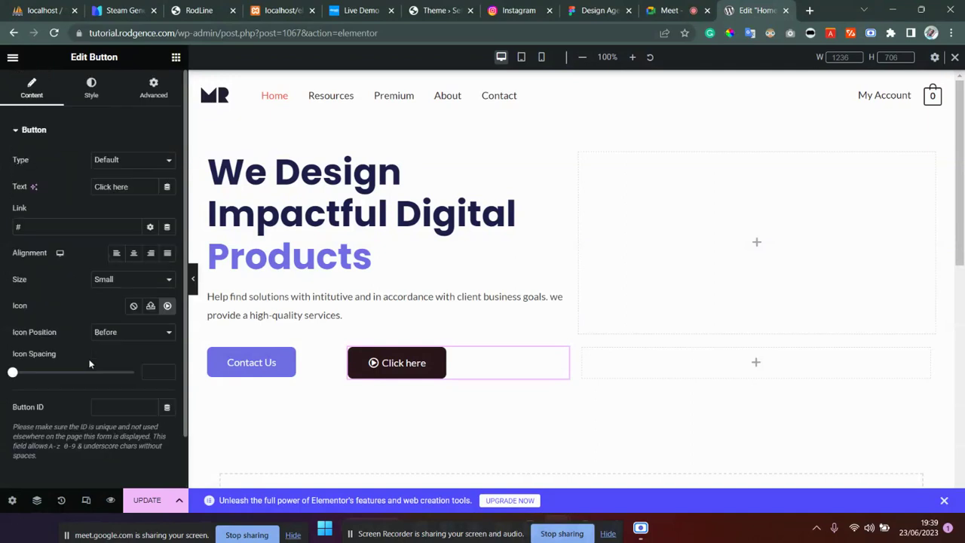
Step: Set the border type of the Click here button to None in its style settings
left_click(91, 85)
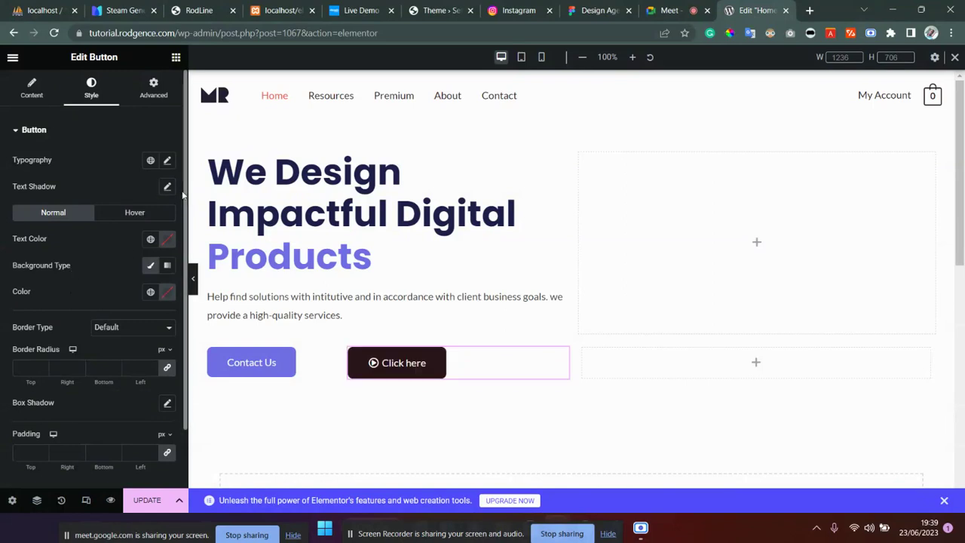
left_click(167, 294)
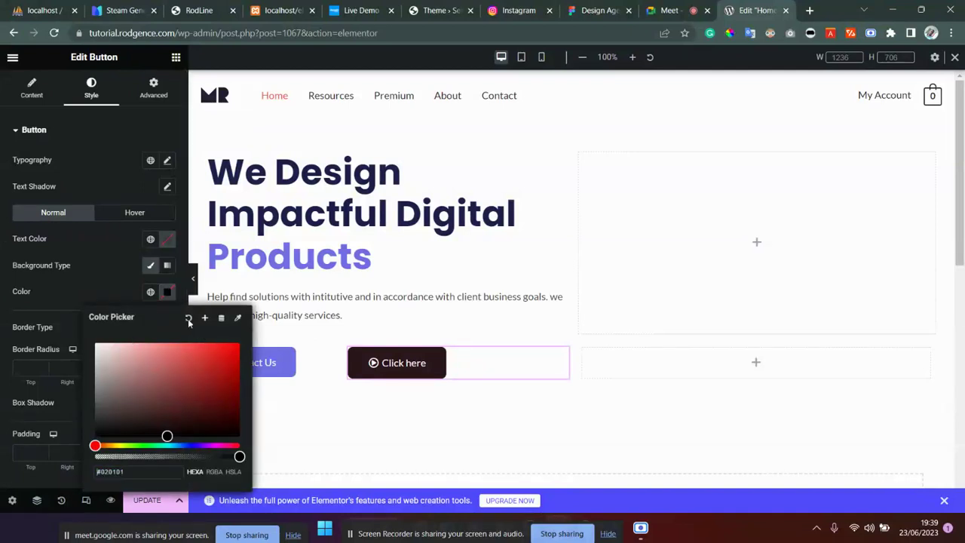
left_click(98, 286)
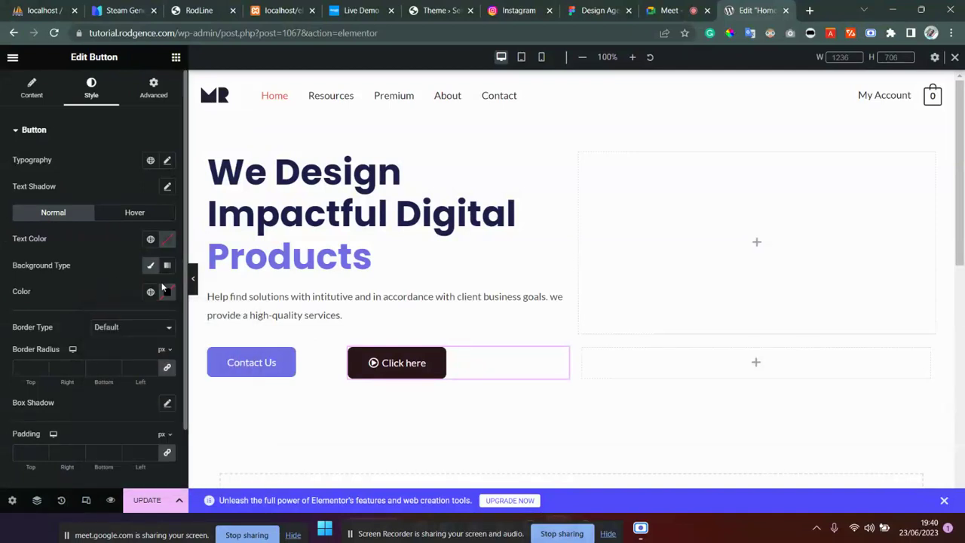
left_click(117, 334)
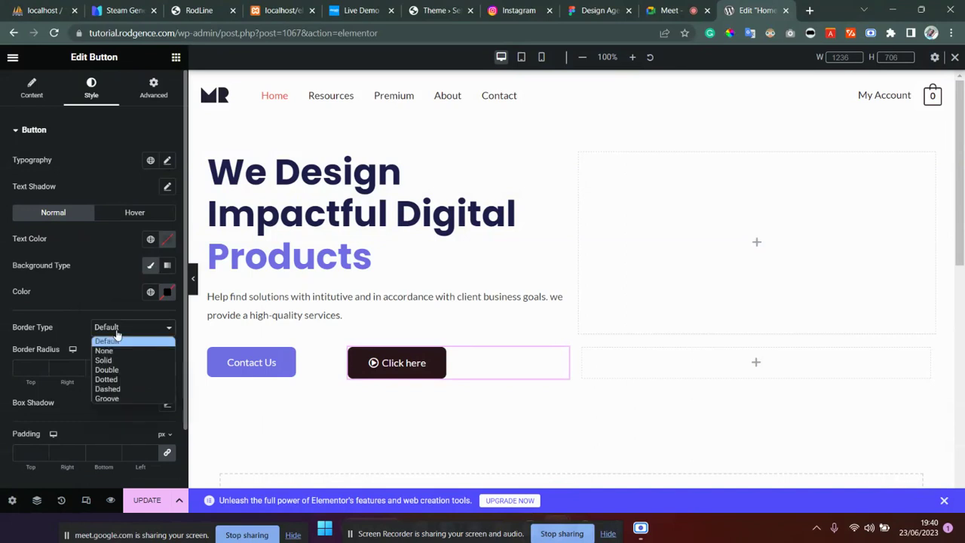
left_click(118, 348)
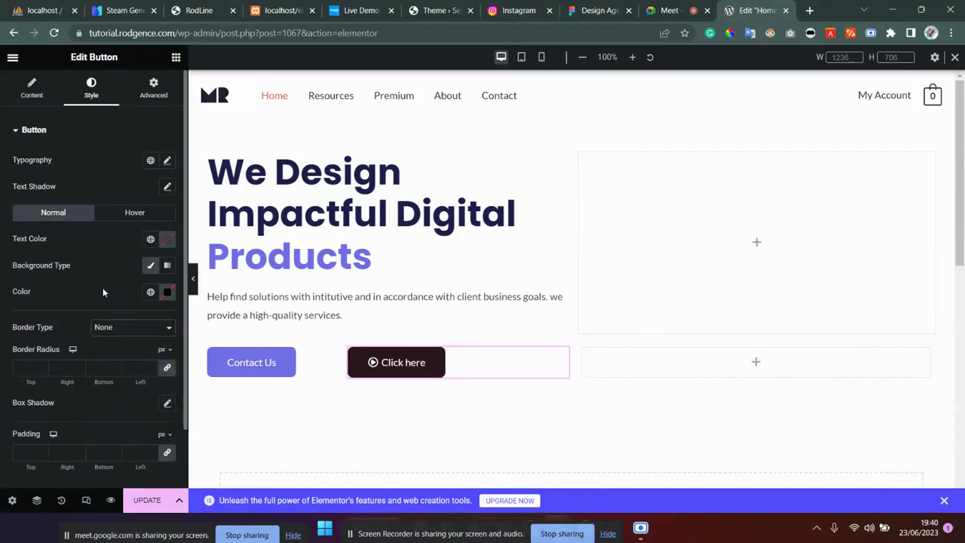
Step: Make the background color of the Click here button fully transparent, using #02010100
left_click(168, 293)
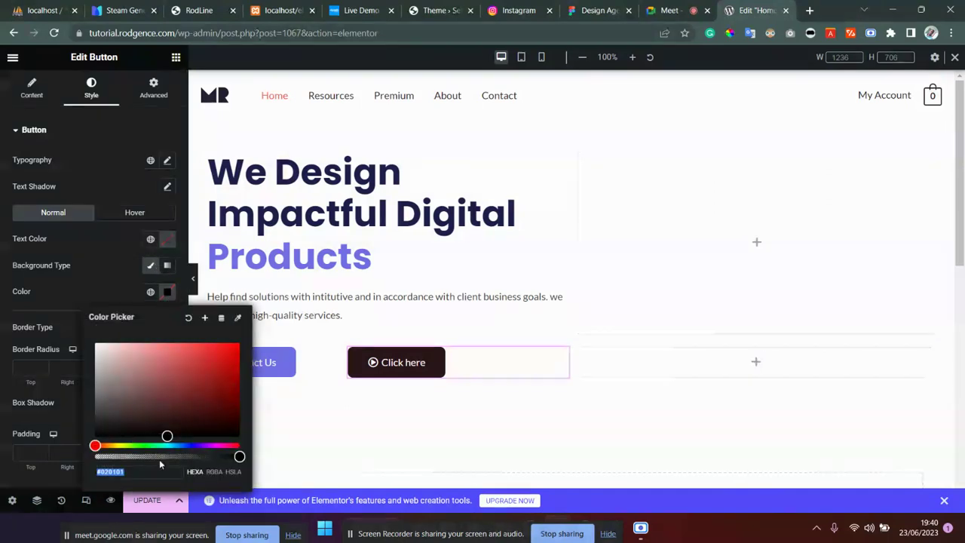
left_click_drag(239, 456, 66, 451)
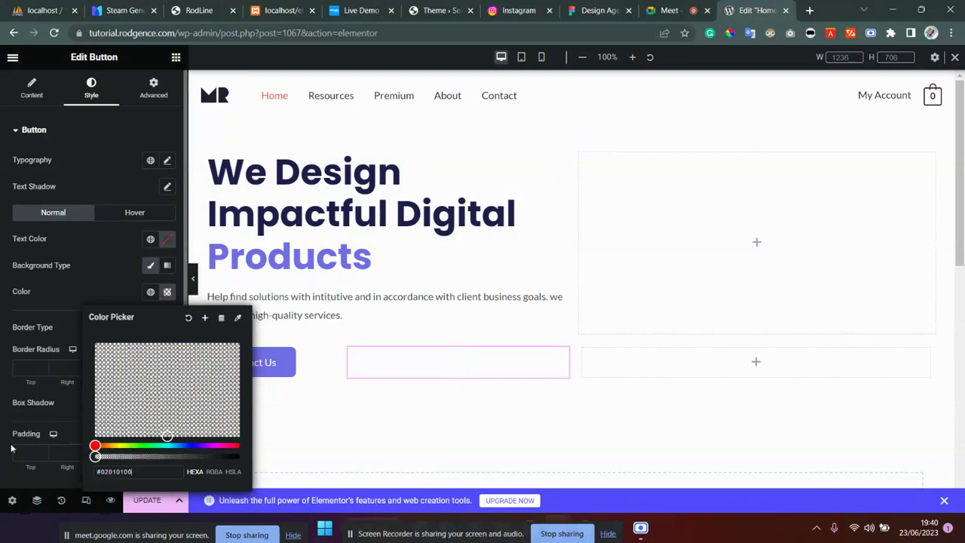
left_click(3, 351)
scroll(96, 346, "down", 1)
scroll(96, 348, "down", 2)
scroll(96, 349, "up", 3)
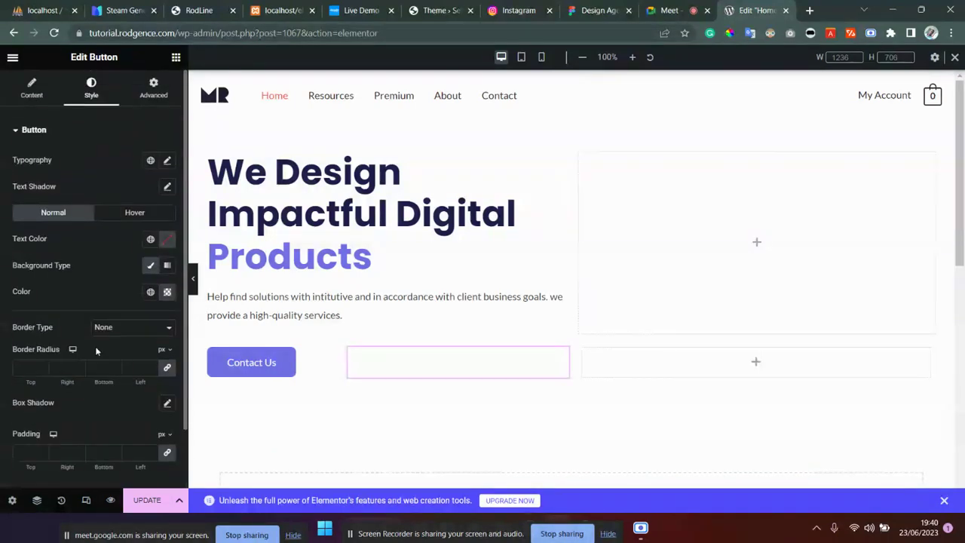
Step: Try the Solid and Double border types on the transparent button before setting its border type to Dotted
left_click(131, 327)
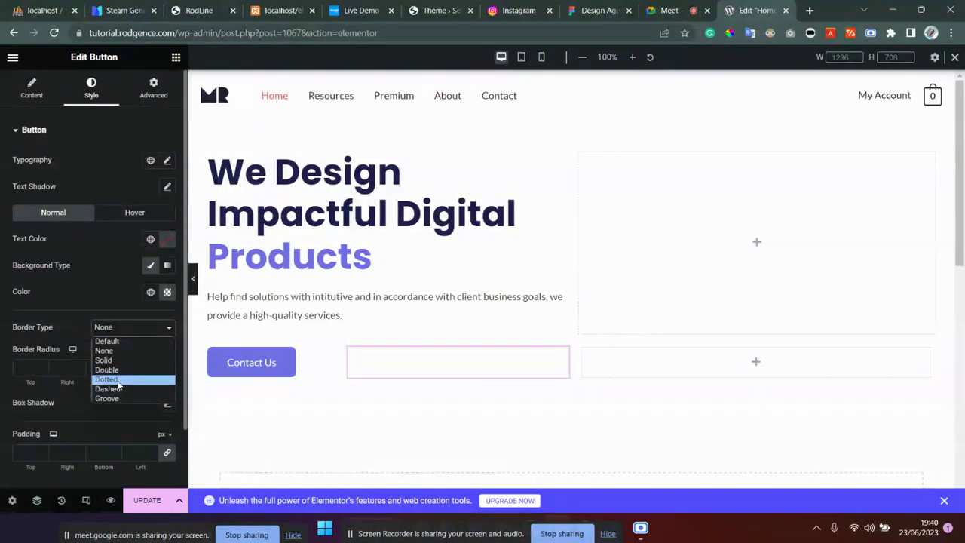
left_click(117, 362)
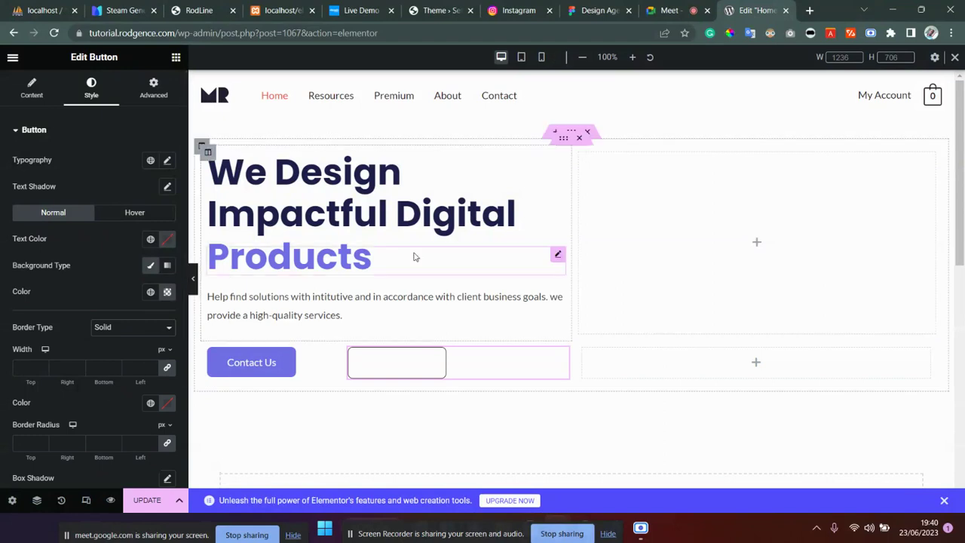
scroll(84, 407, "down", 1)
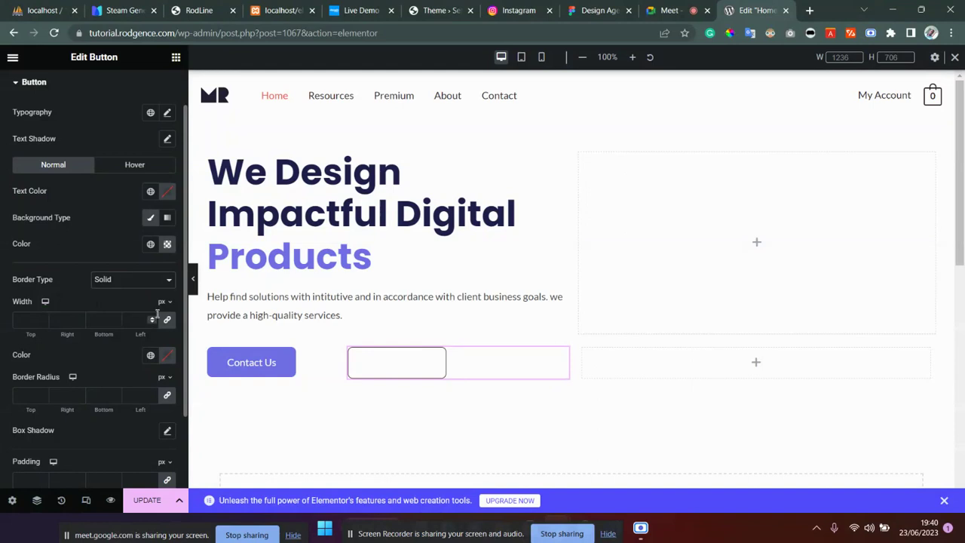
scroll(87, 368, "down", 2)
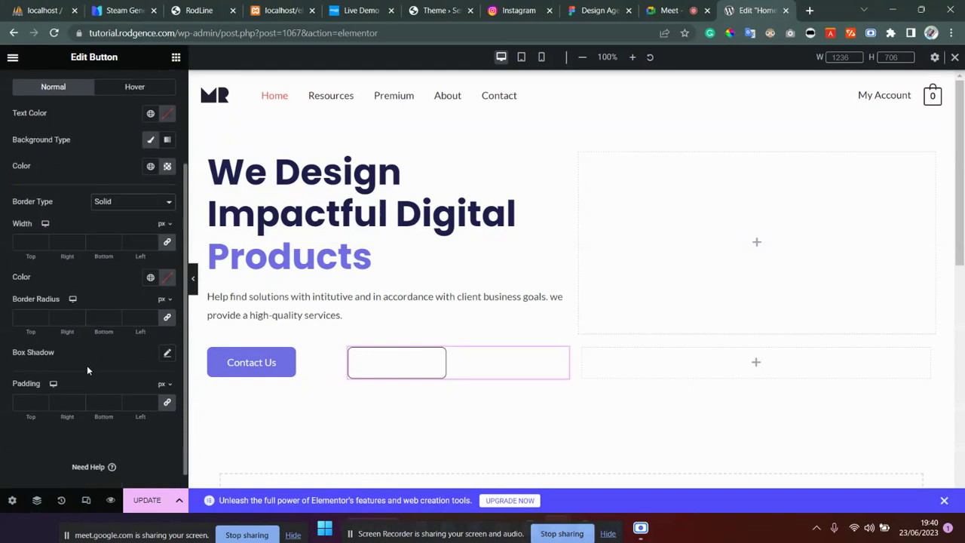
scroll(87, 368, "up", 3)
left_click(123, 314)
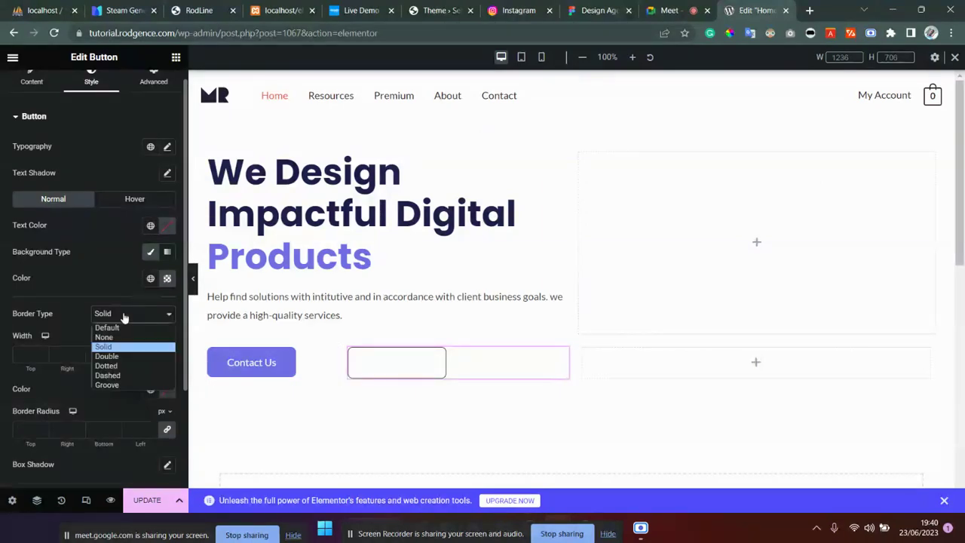
left_click(107, 355)
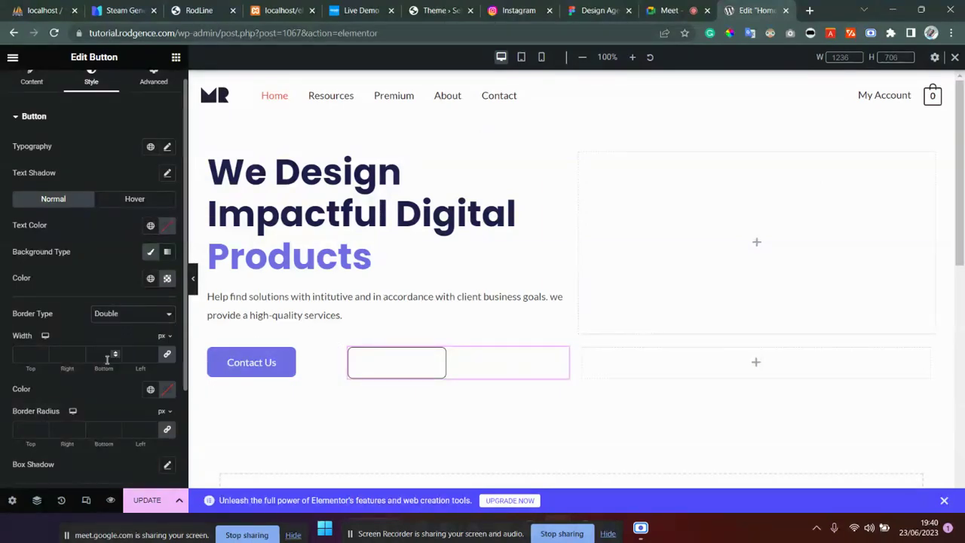
left_click(138, 319)
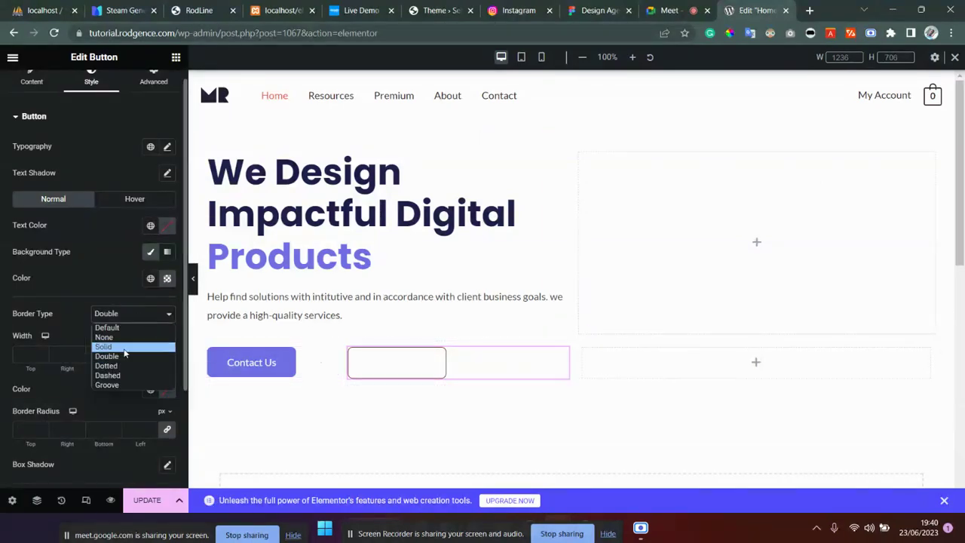
left_click(127, 365)
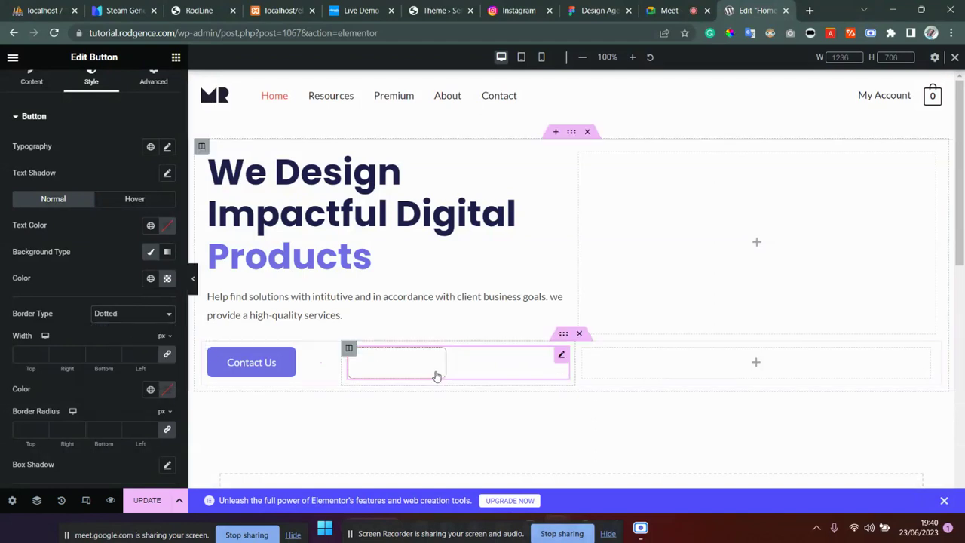
Step: Check the border type in the Contact Us button's style settings and reselect the transparent button beside it
left_click(305, 367)
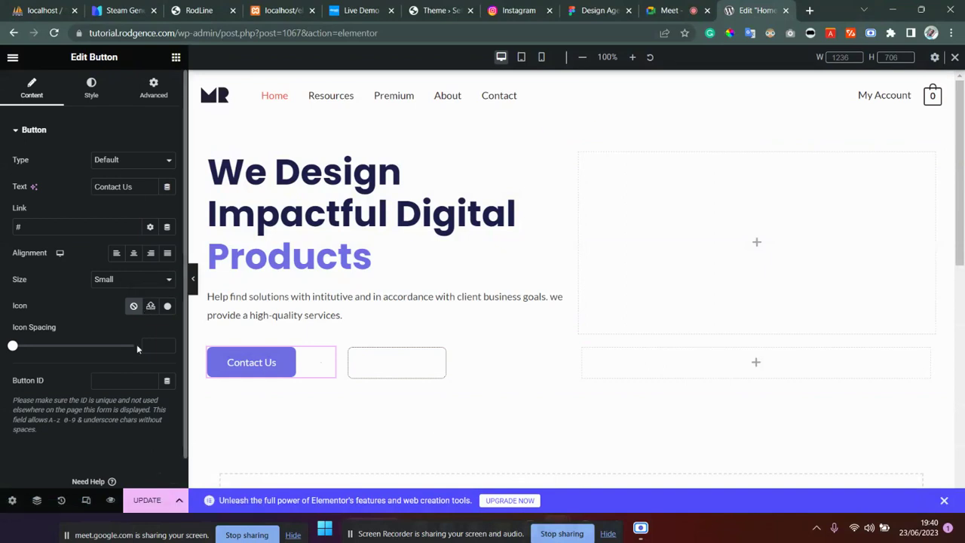
left_click(91, 89)
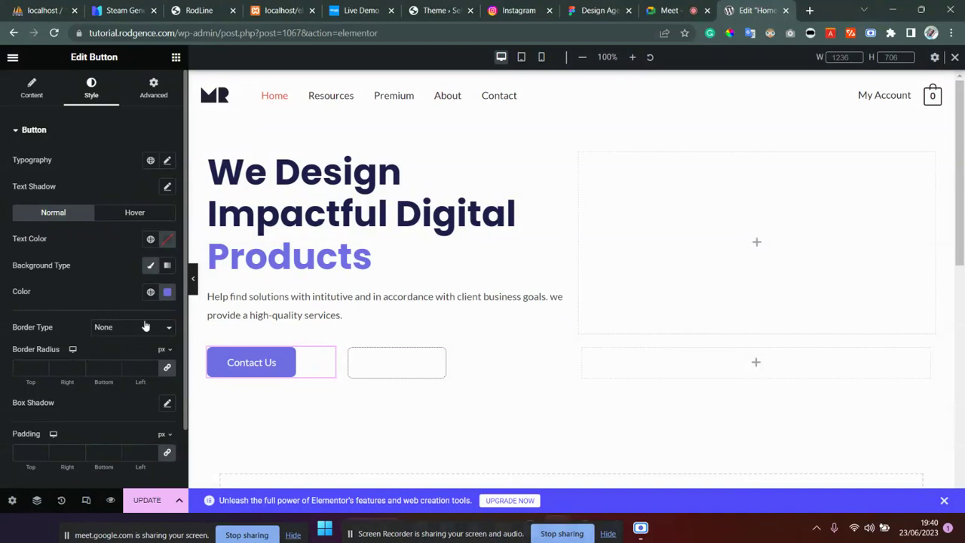
left_click(378, 379)
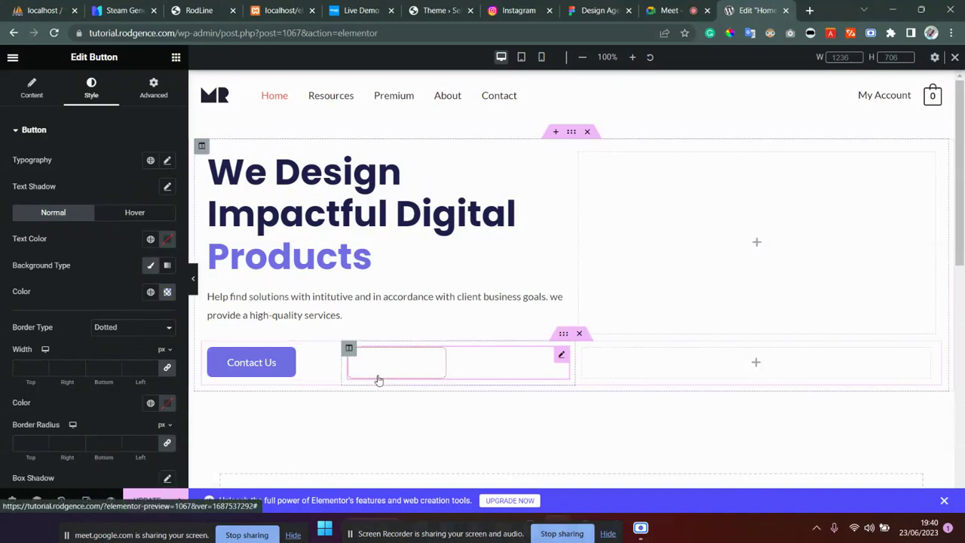
Step: Set the transparent button's border type to Solid with a width of 2 px on all sides
left_click(133, 327)
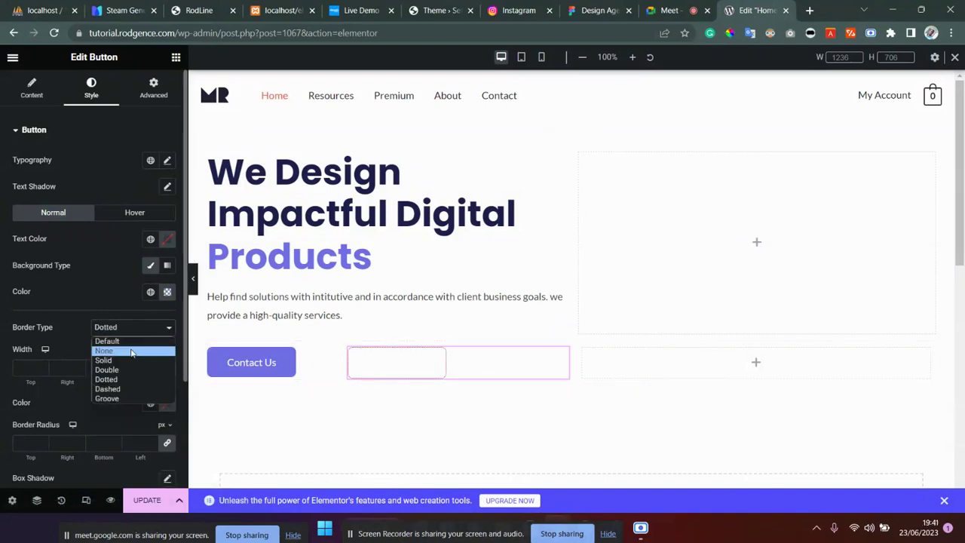
left_click(125, 351)
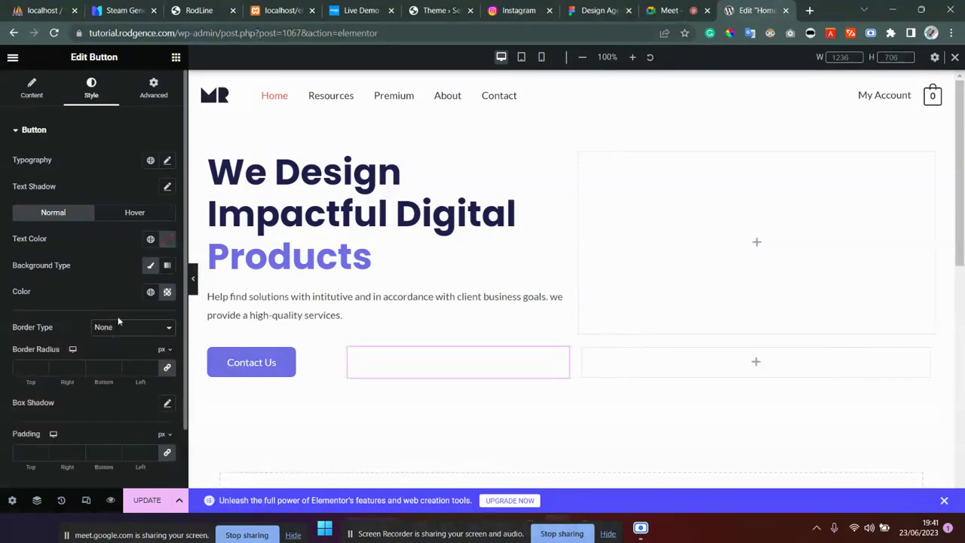
left_click(113, 331)
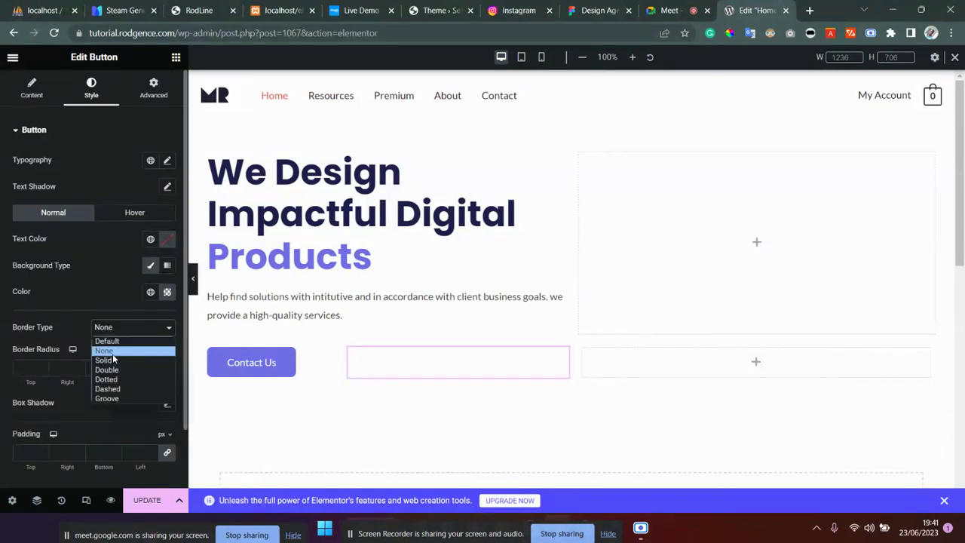
left_click(106, 361)
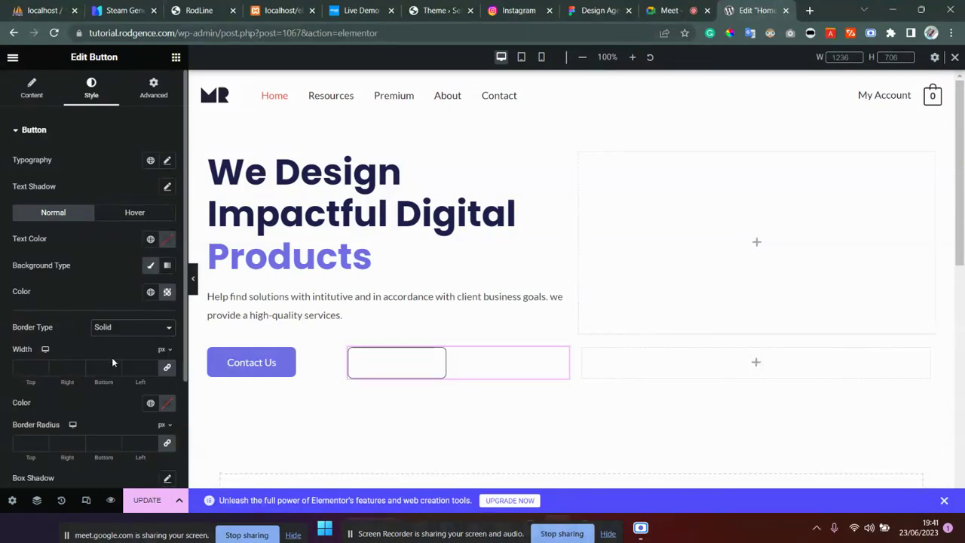
left_click(42, 367)
left_click(41, 367)
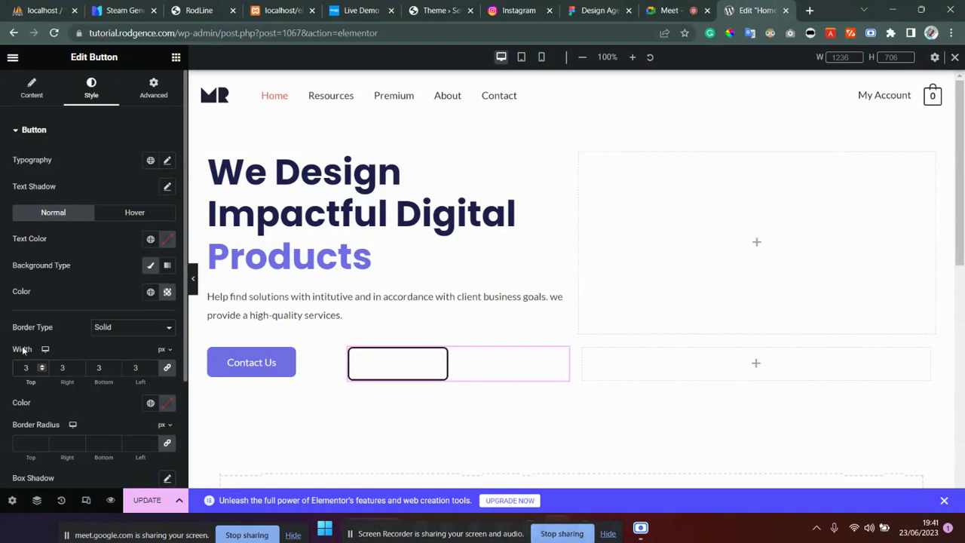
left_click(43, 369)
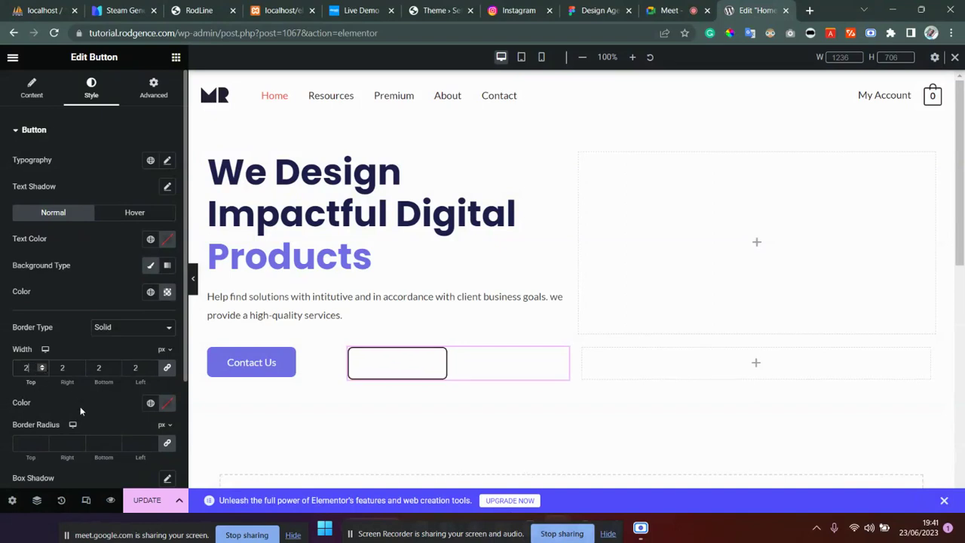
Step: Set the border color of the transparent button to #706FE5
left_click(167, 403)
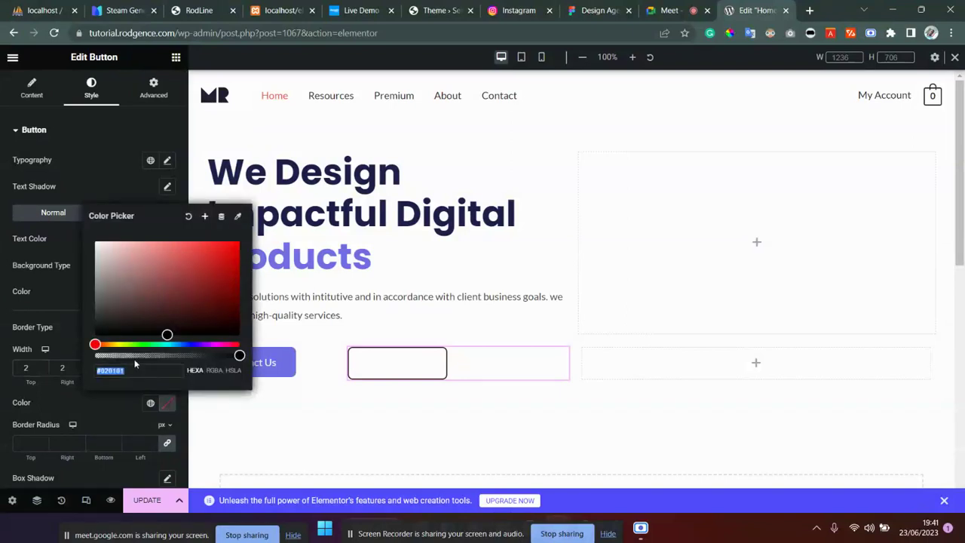
type("706FE5")
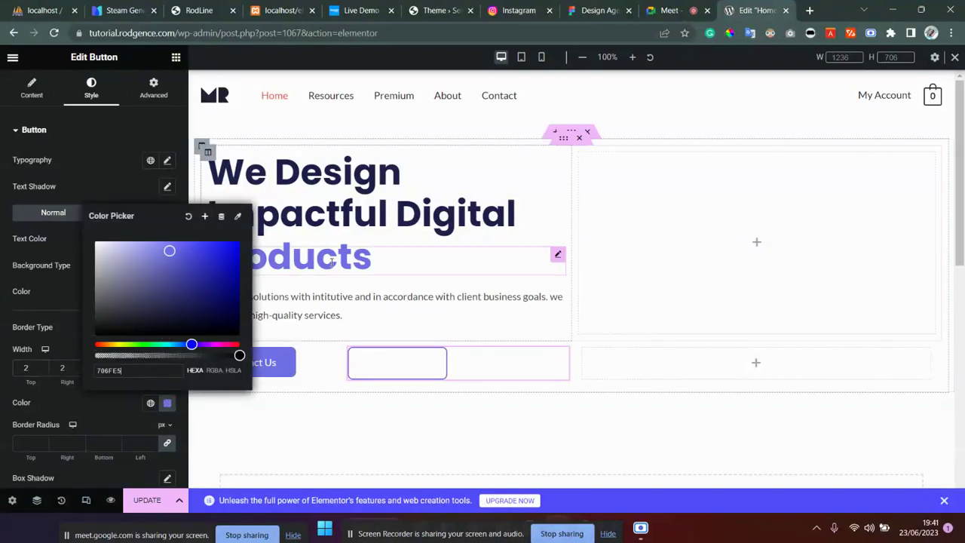
left_click(335, 387)
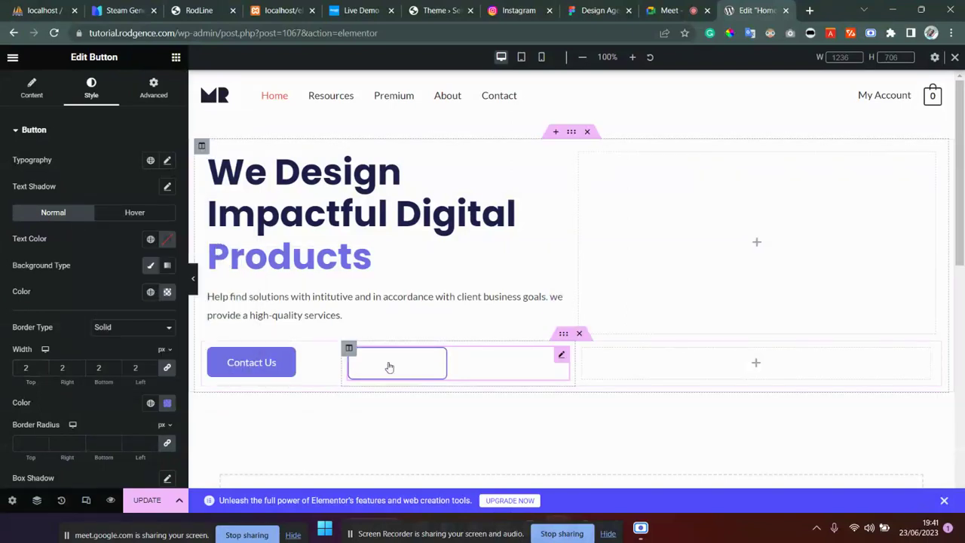
Step: Try changing the opacity of the outlined button's background color and restore its full transparency
scroll(55, 406, "down", 2)
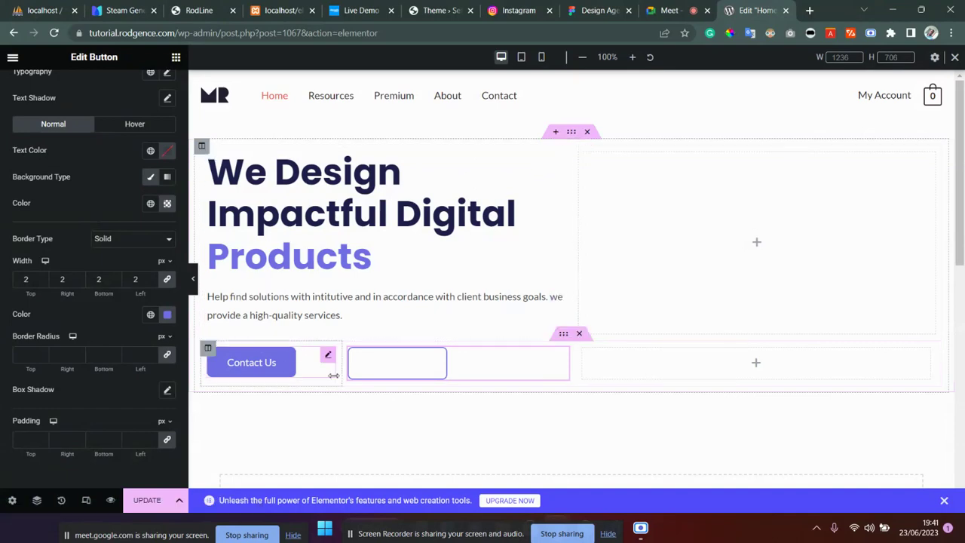
scroll(57, 253, "up", 1)
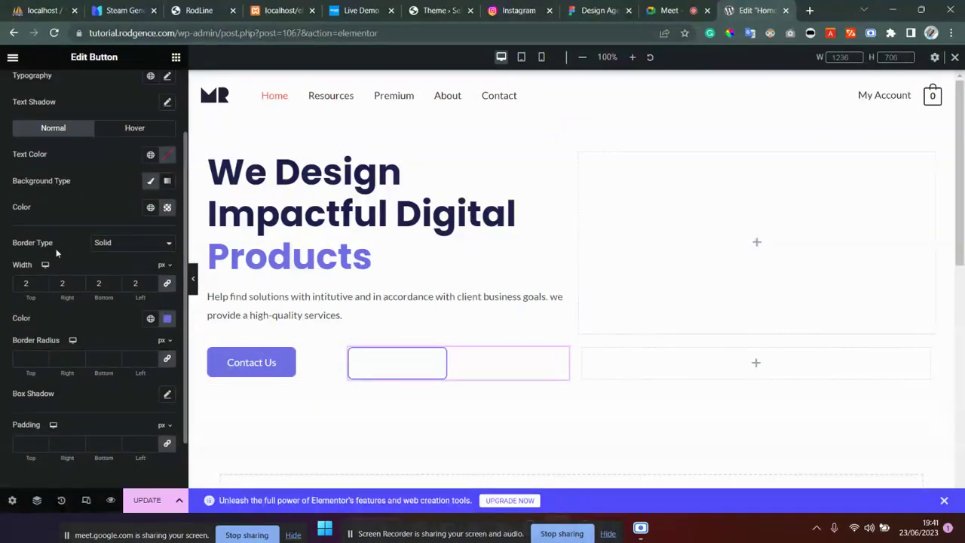
scroll(58, 257, "up", 1)
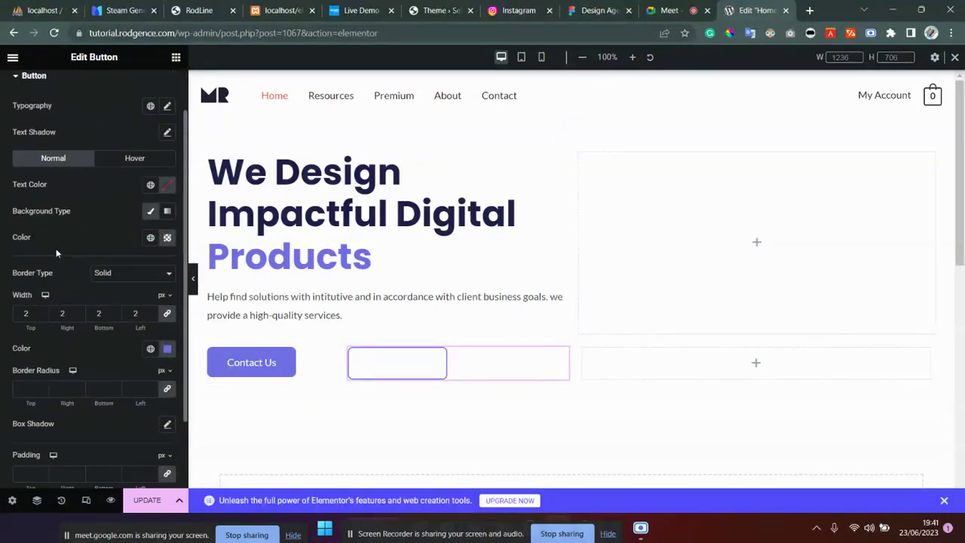
left_click(168, 240)
left_click_drag(95, 403, 292, 404)
left_click(187, 338)
left_click(220, 263)
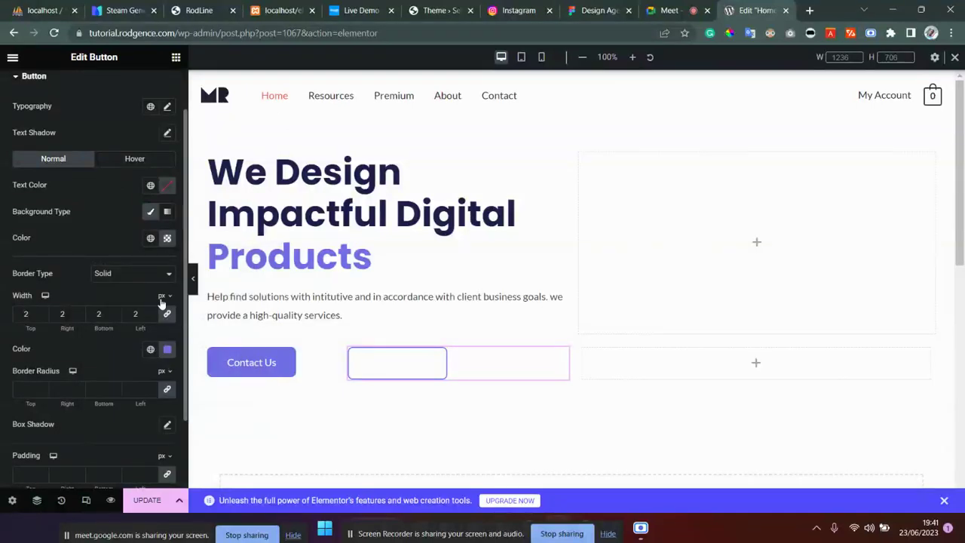
Step: Raise the outlined button's background color to fully opaque #020101 and undo the opacity change
left_click(167, 239)
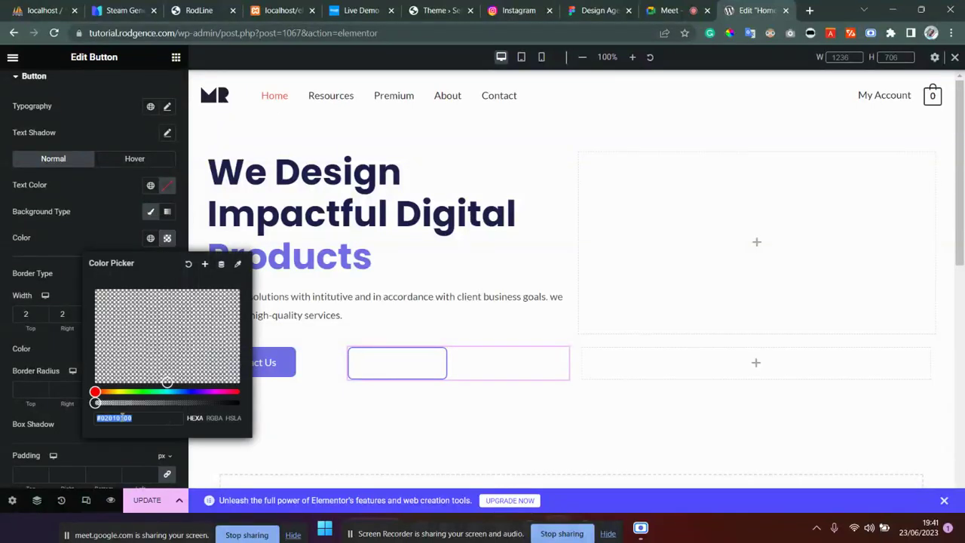
left_click_drag(115, 402, 302, 403)
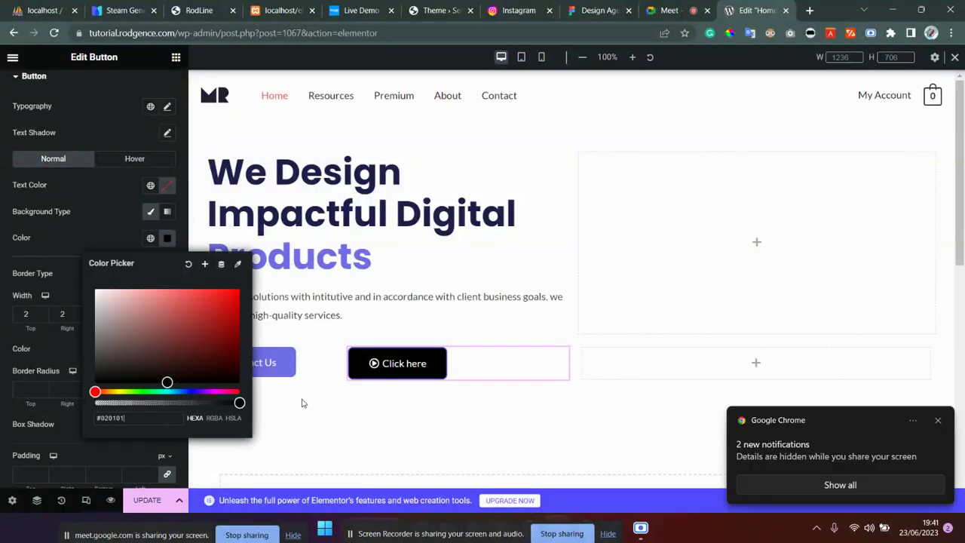
left_click(329, 410)
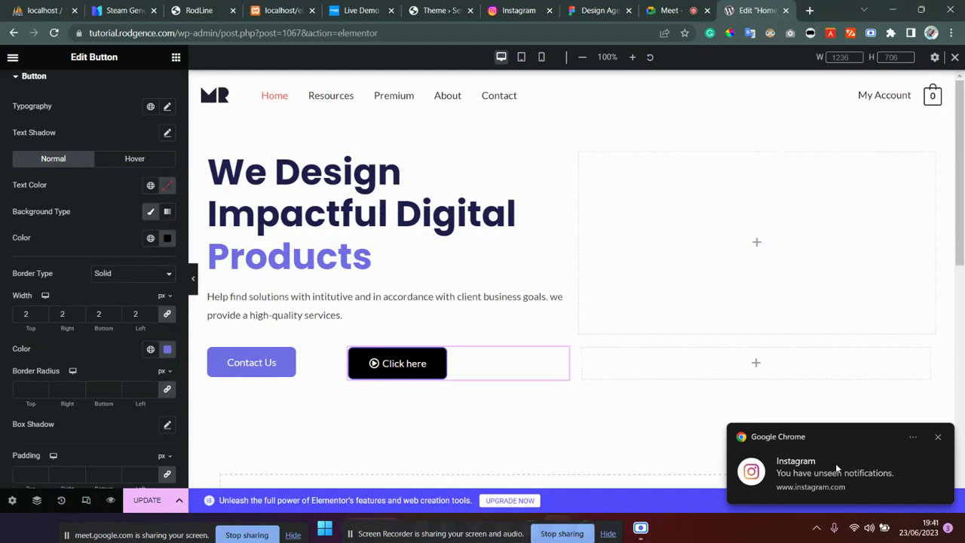
key("ctrl+z")
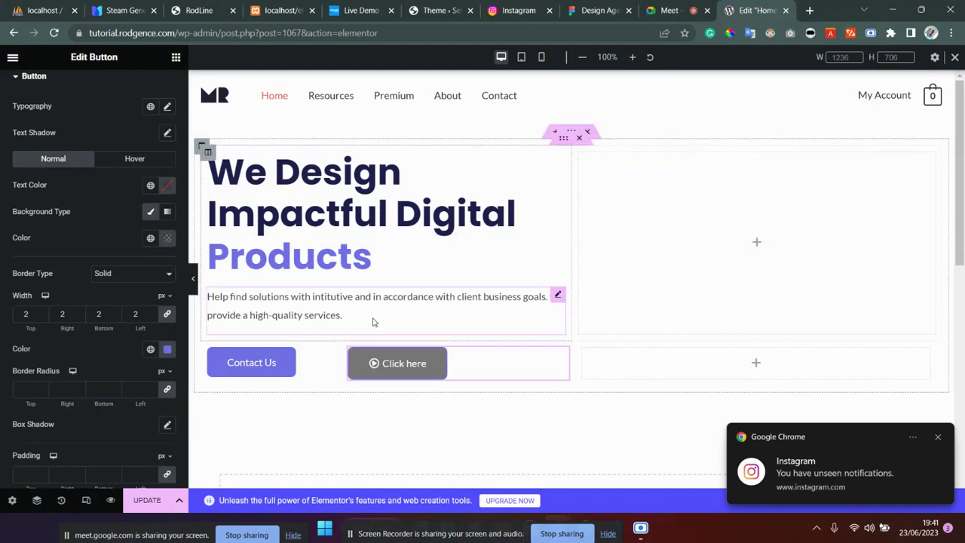
Step: Reselect the Click here button, try its background color at full opacity again, and return it to fully transparent
left_click(721, 301)
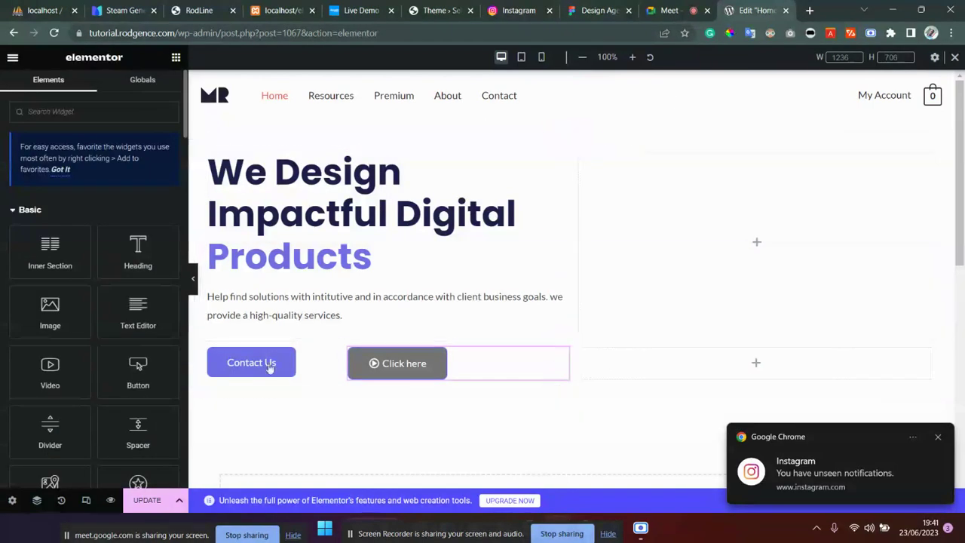
left_click(404, 368)
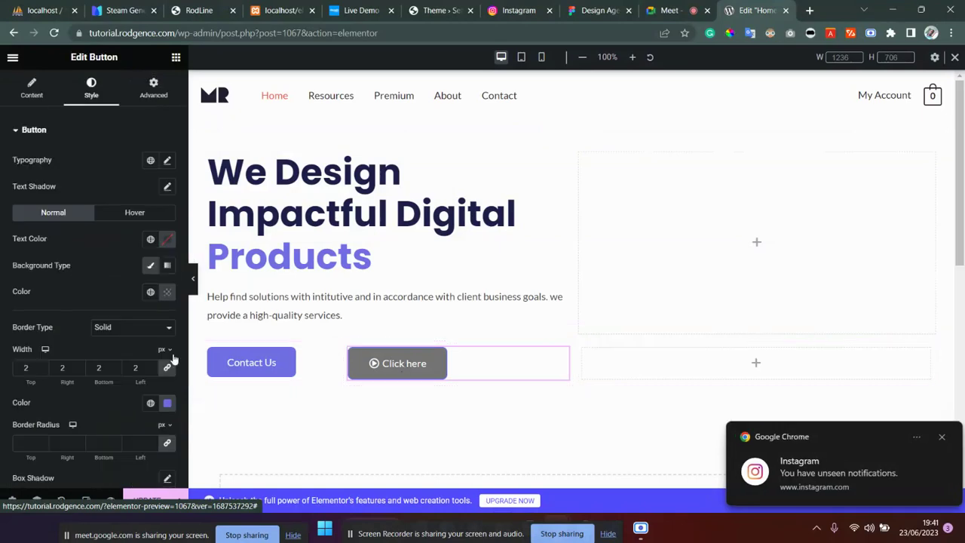
left_click(167, 292)
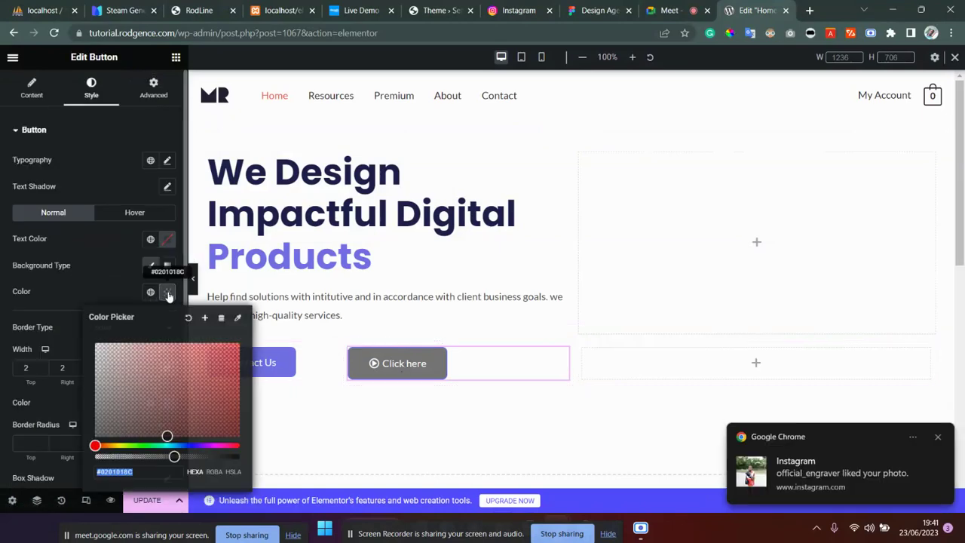
left_click_drag(174, 456, 278, 462)
left_click(278, 462)
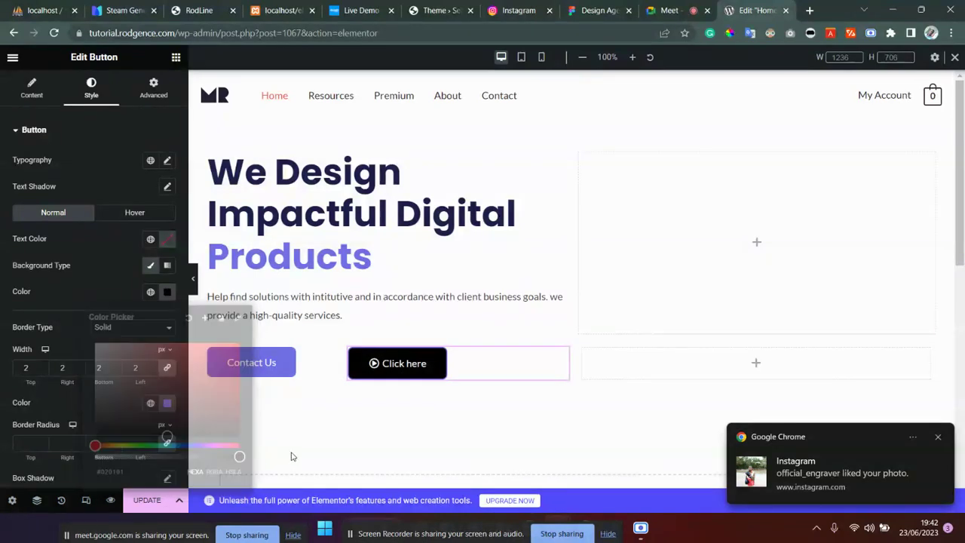
left_click(168, 291)
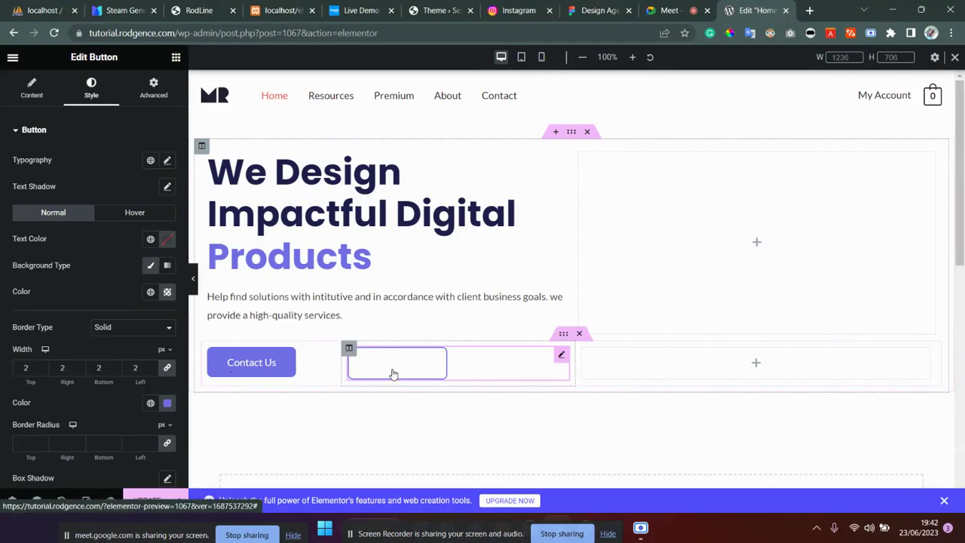
Step: Set the text color of the outlined button to #706FE5
left_click(168, 240)
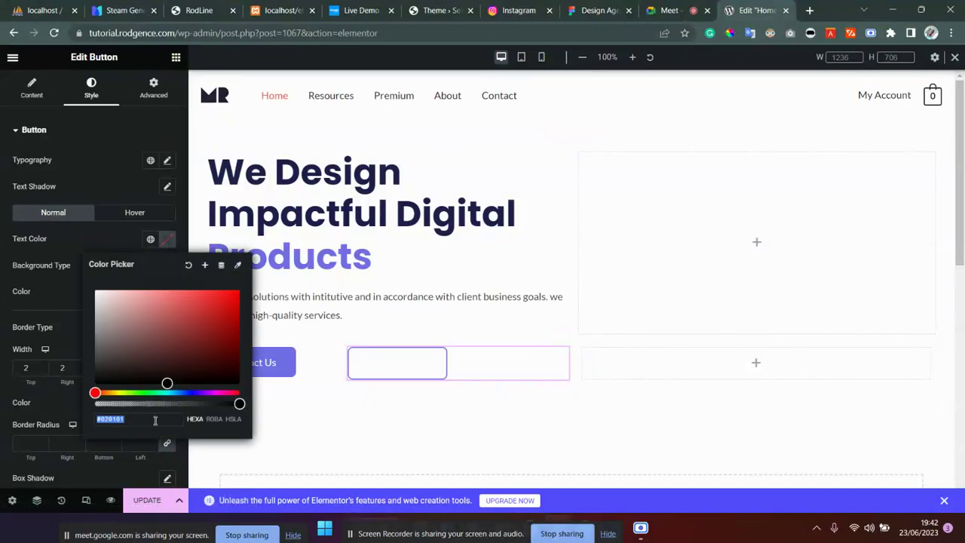
type("706FE5")
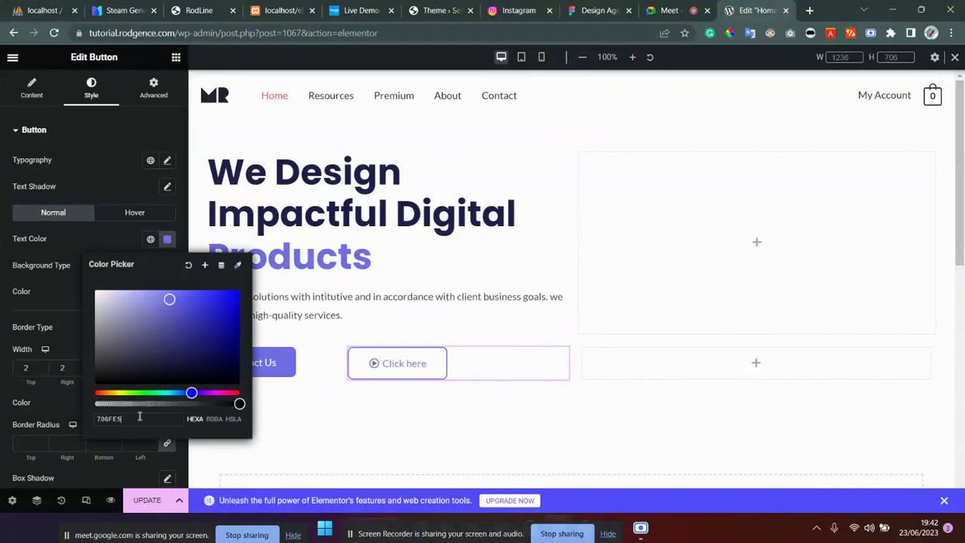
left_click(2, 389)
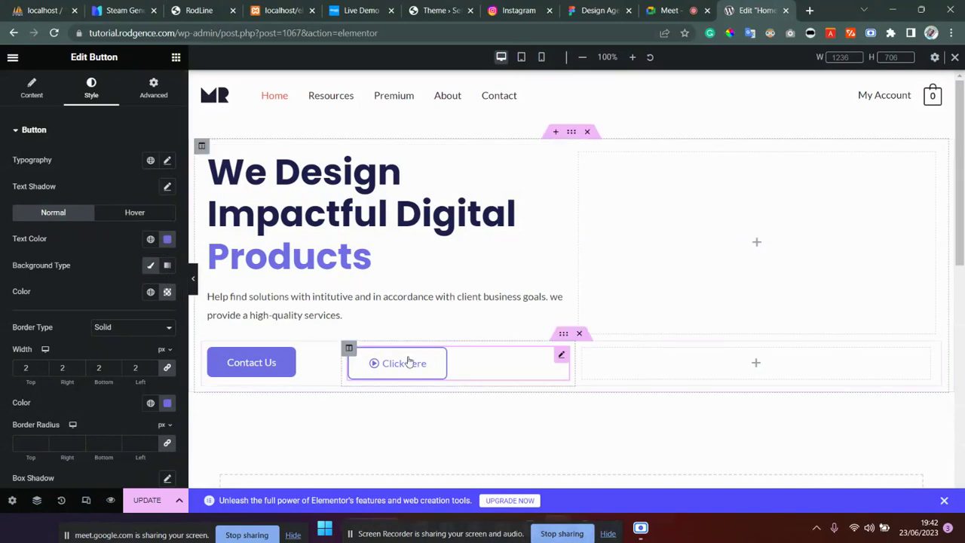
Step: Replace the Click here button text with "Watch our introduction video", copied from the Figma design
left_click(32, 87)
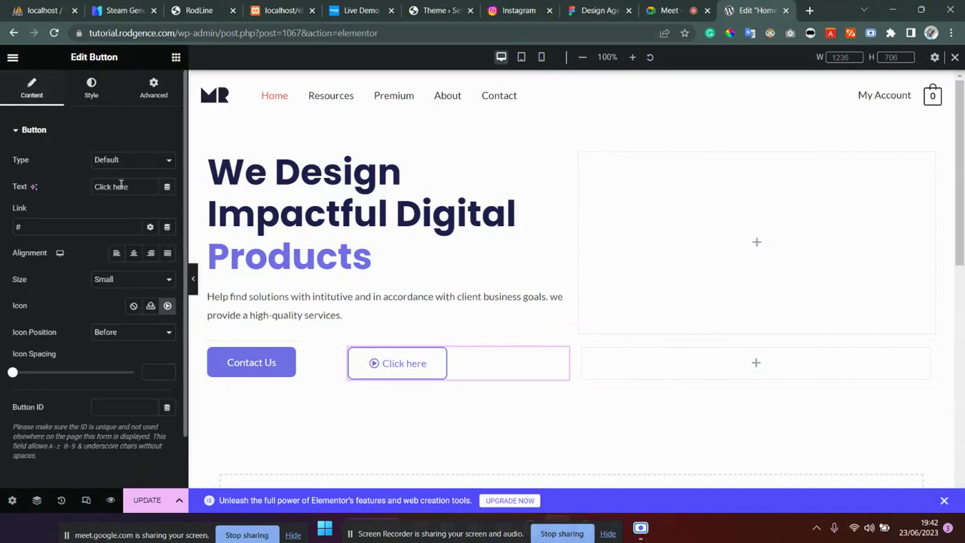
left_click(126, 187)
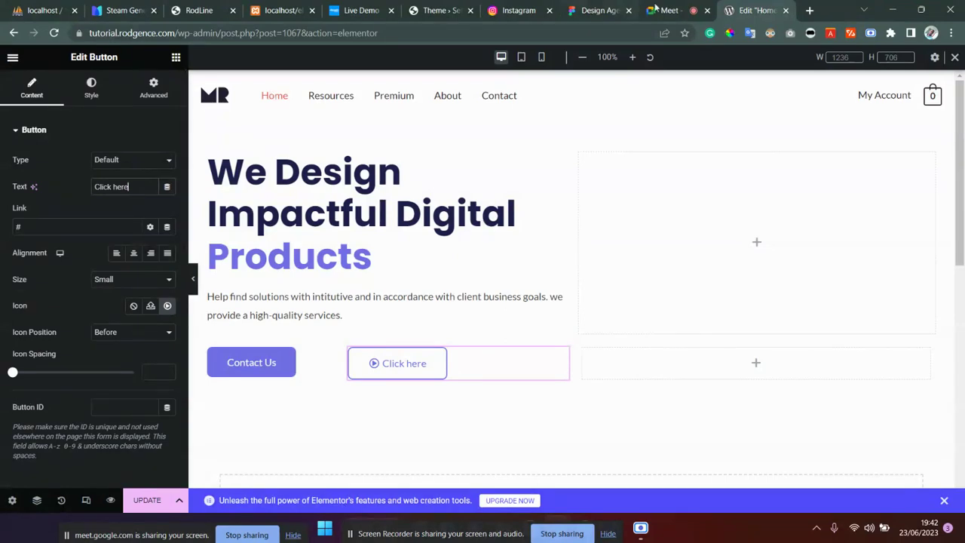
left_click(599, 10)
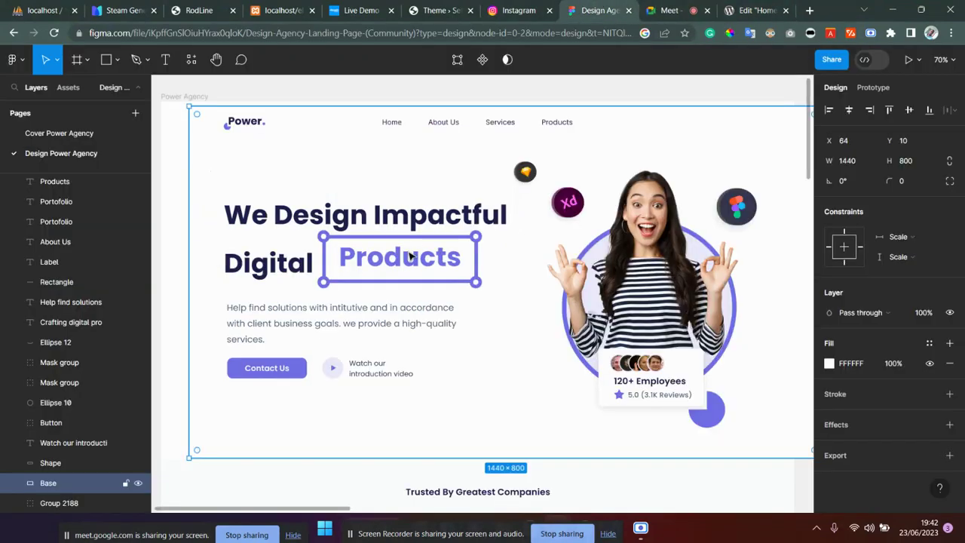
double_click(375, 364)
key("ctrl+c")
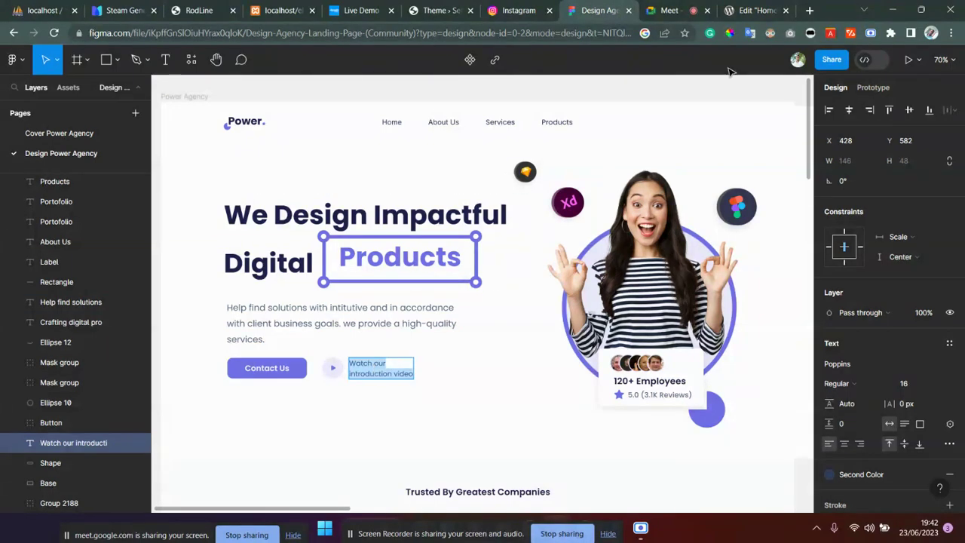
left_click(750, 10)
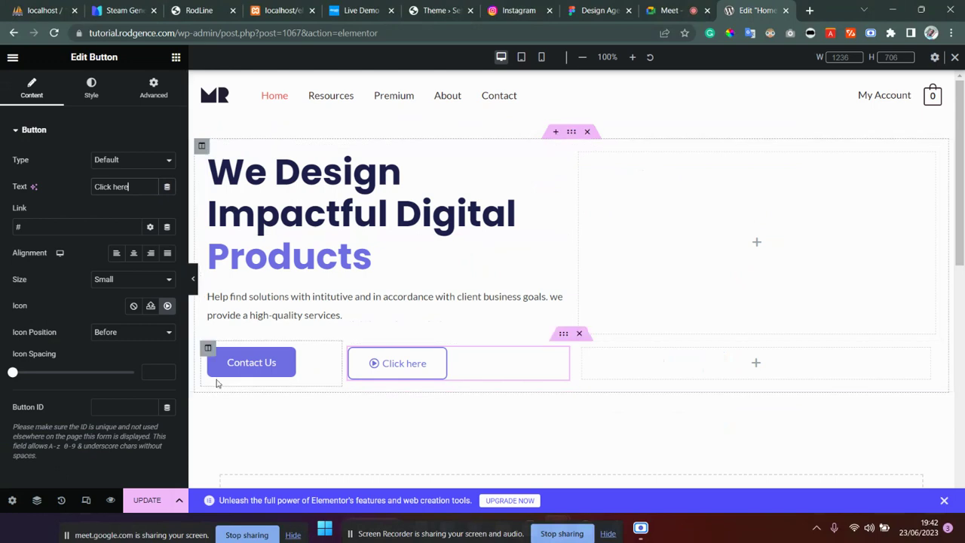
left_click_drag(131, 187, 65, 187)
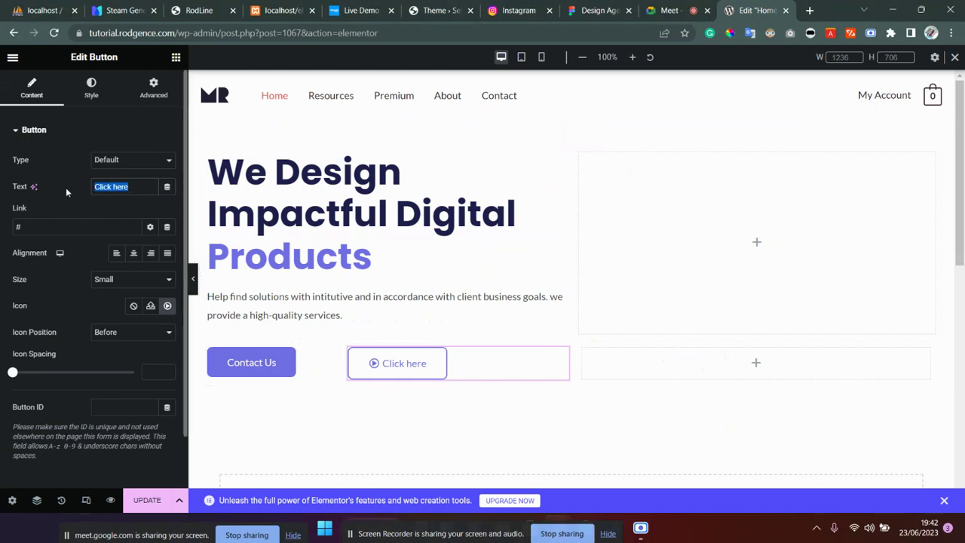
key("ctrl+v")
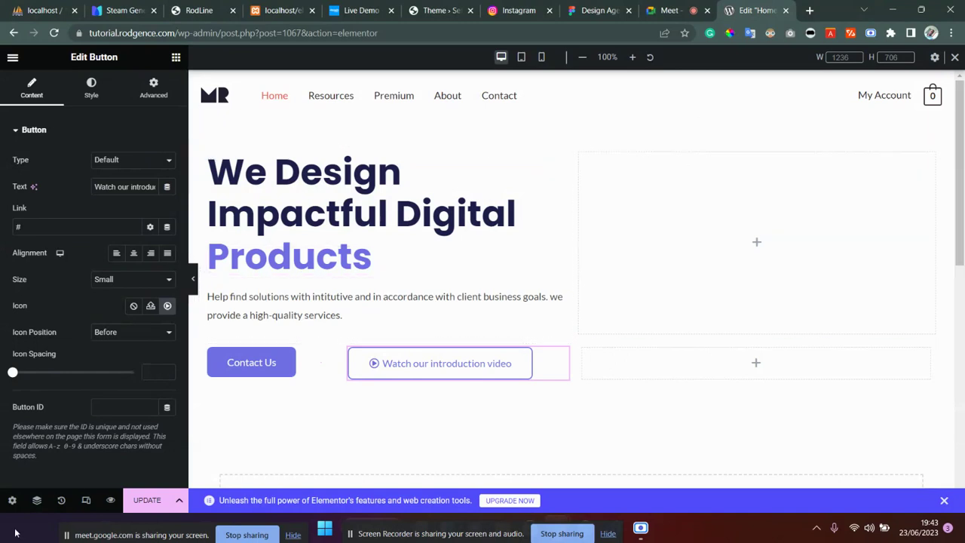
Step: Save the page changes and open the live site tutorial.rodgence.com in a new browser tab
left_click(131, 499)
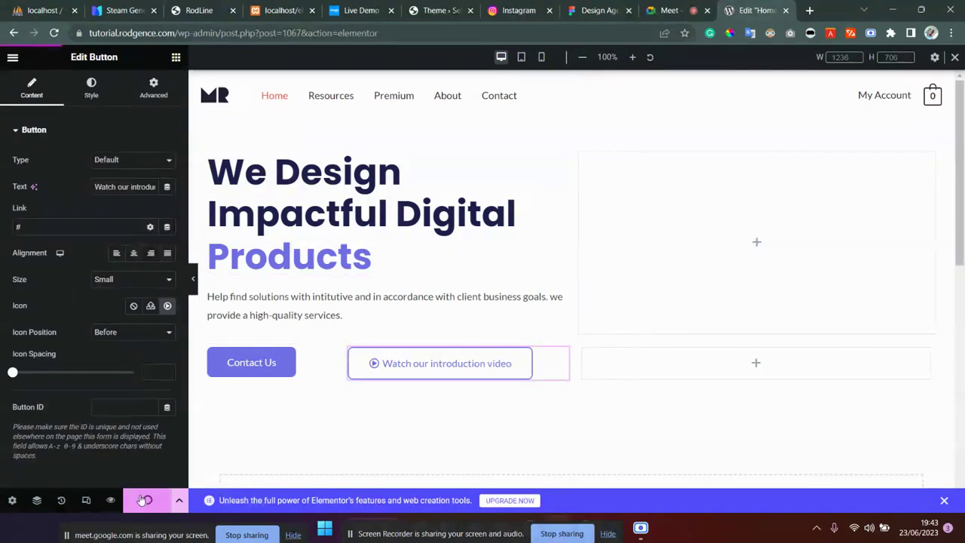
left_click(808, 11)
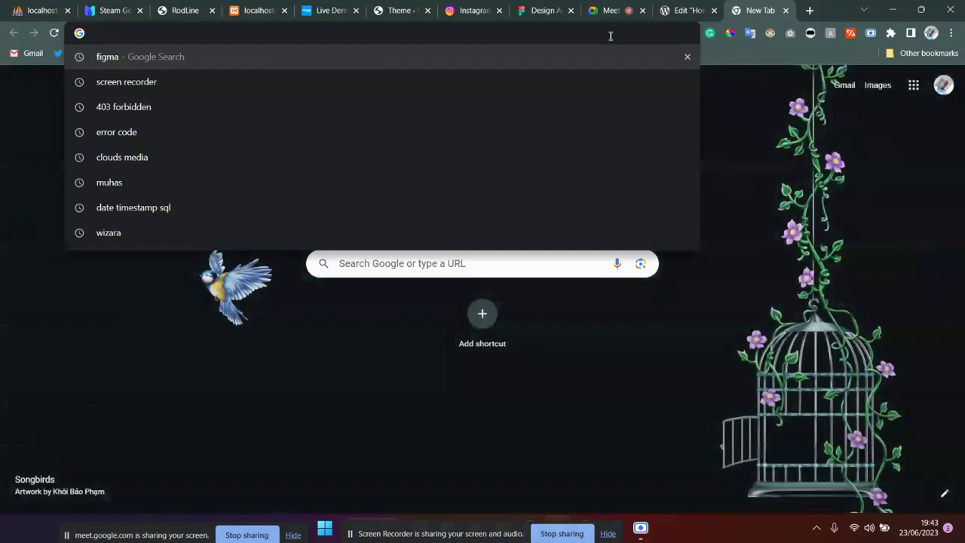
type("tu")
key("Return")
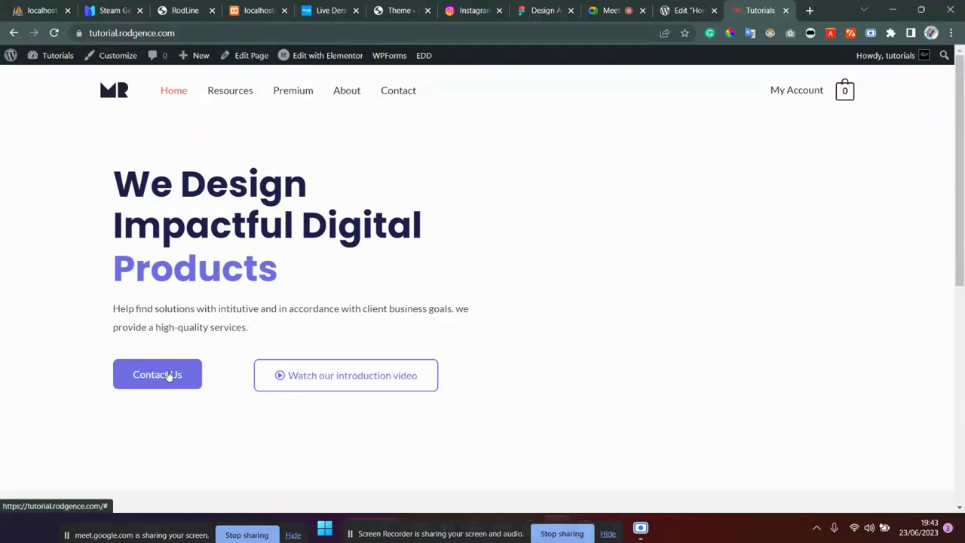
Step: Return to the Elementor editor tab and try the Pulse hover animation on the Contact Us button
left_click_drag(211, 183, 300, 190)
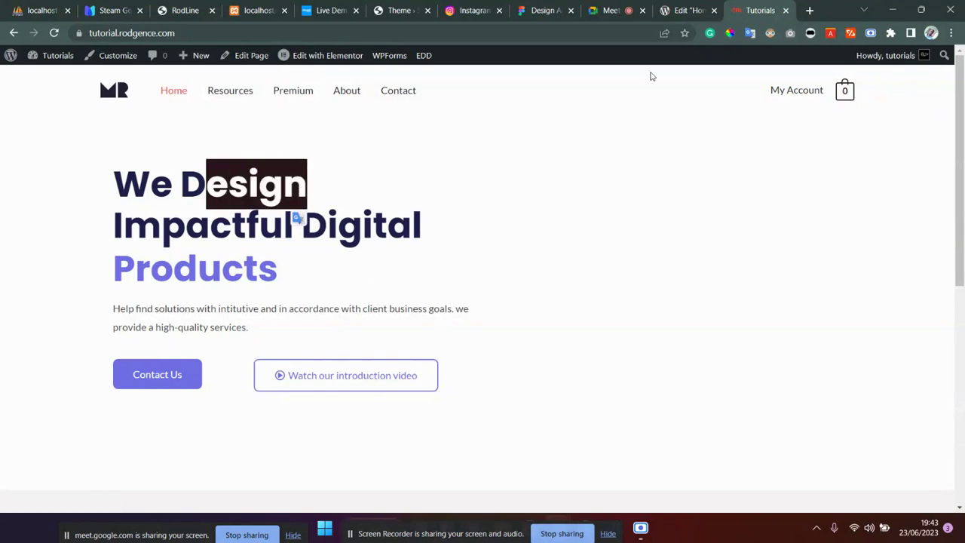
left_click(679, 7)
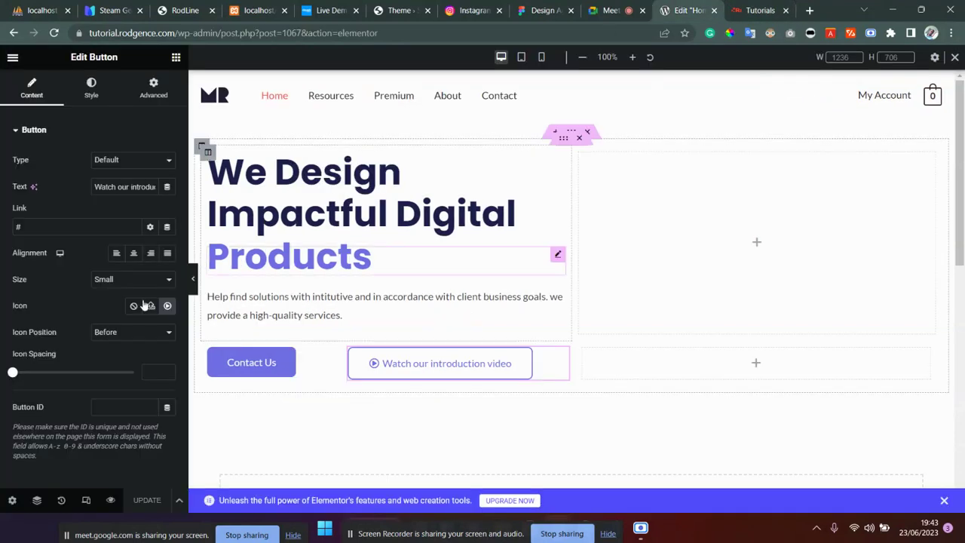
left_click(89, 97)
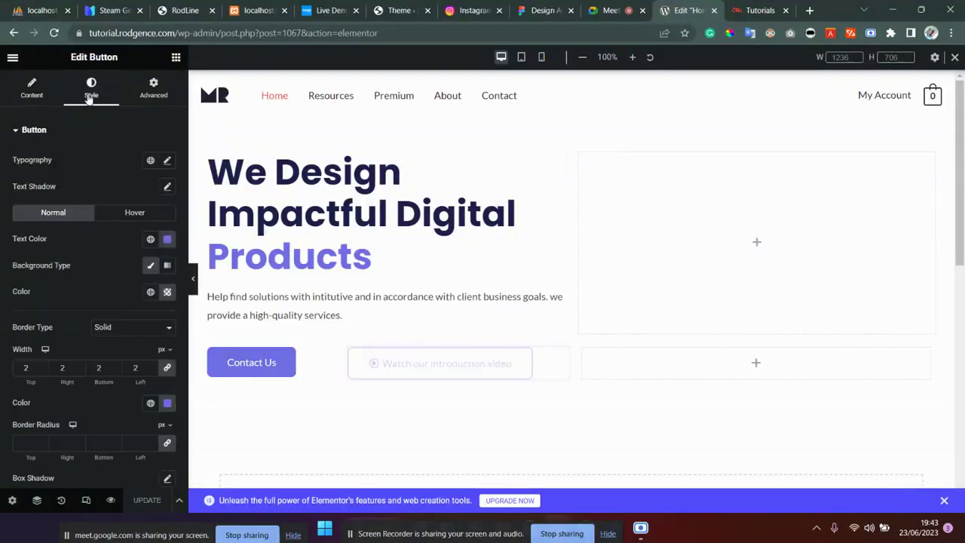
left_click(219, 365)
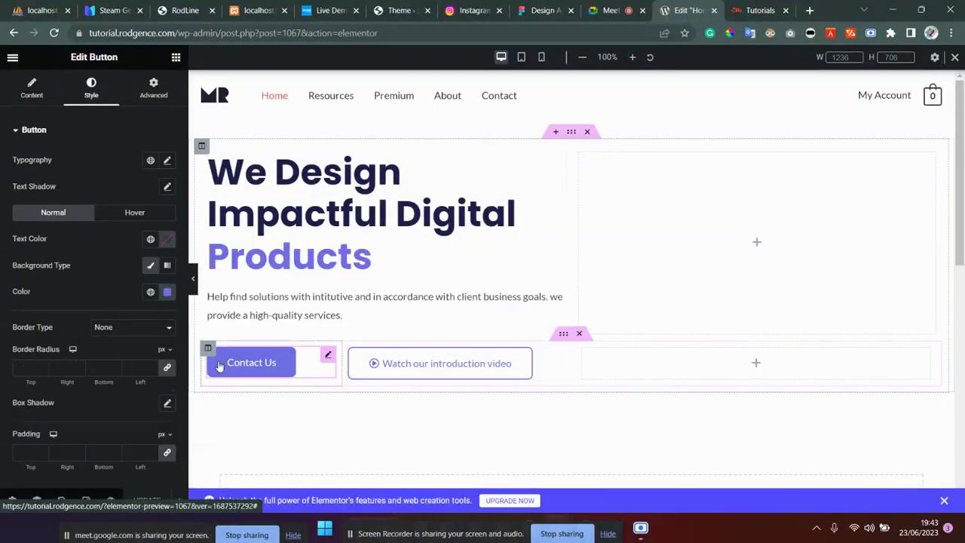
left_click(121, 213)
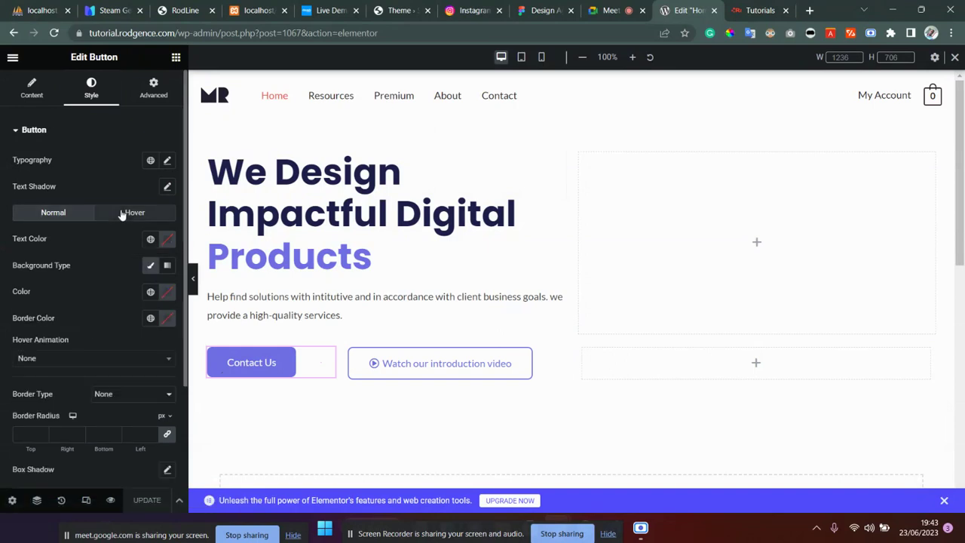
left_click(95, 360)
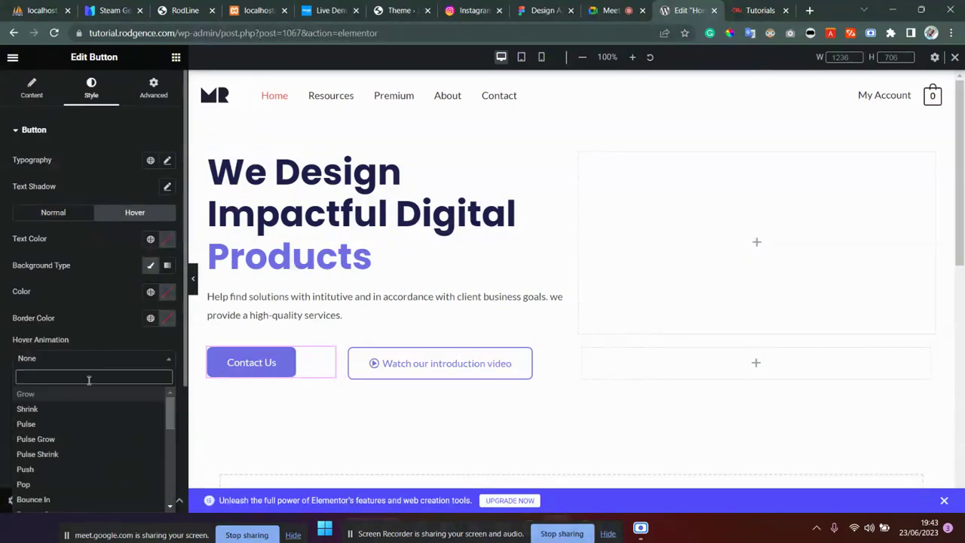
left_click(67, 426)
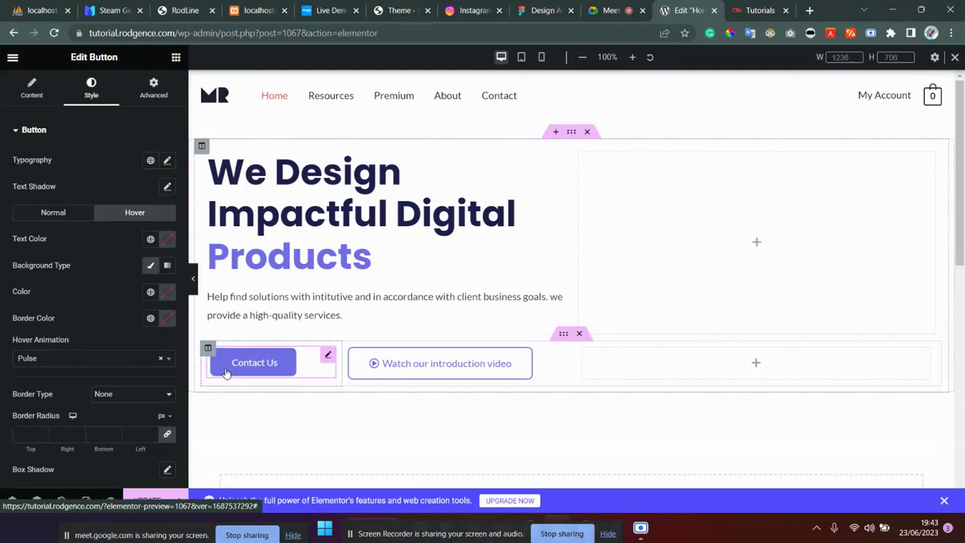
Step: Try the Shrink and Push hover animations on the Contact Us button
left_click(114, 365)
left_click(89, 409)
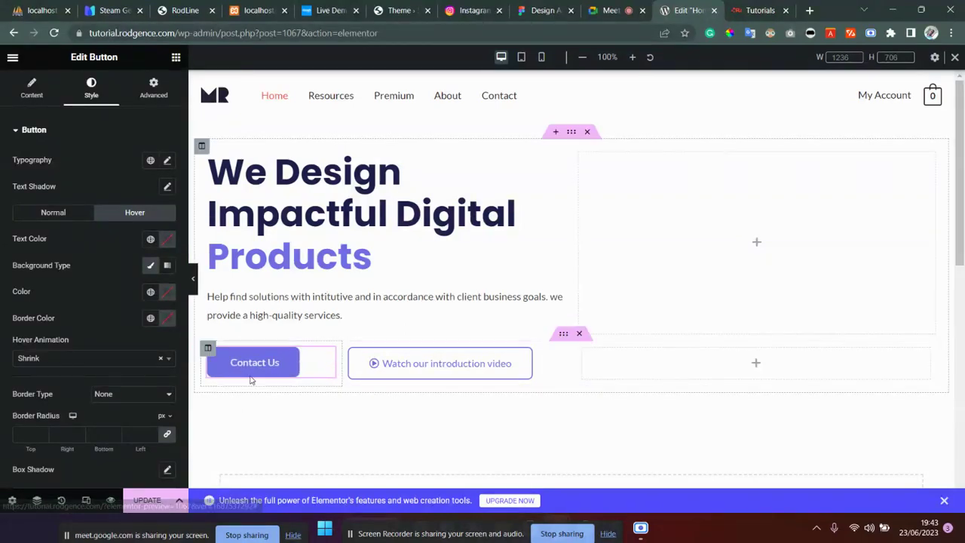
left_click(67, 362)
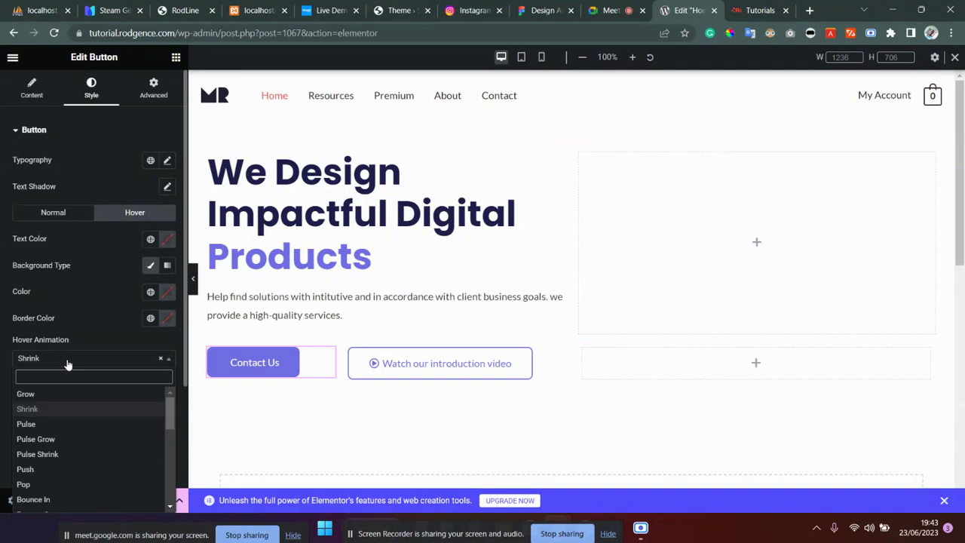
left_click(54, 469)
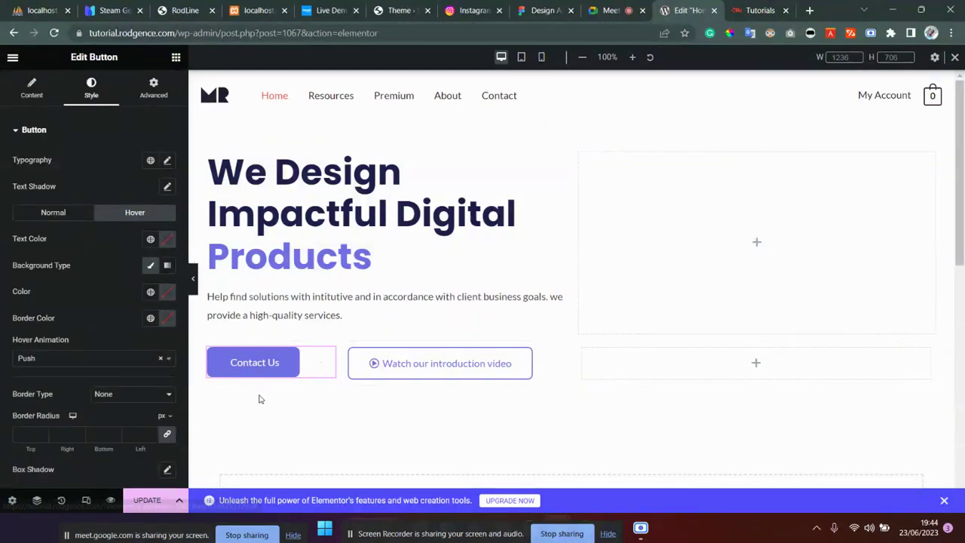
Step: Set the Contact Us button's hover animation to Pop
left_click(109, 360)
scroll(96, 423, "down", 1)
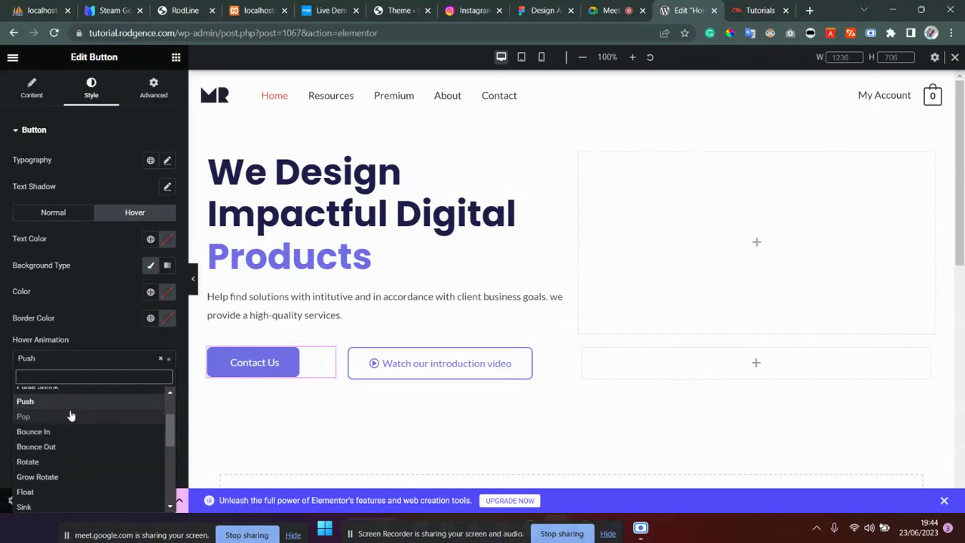
left_click(70, 416)
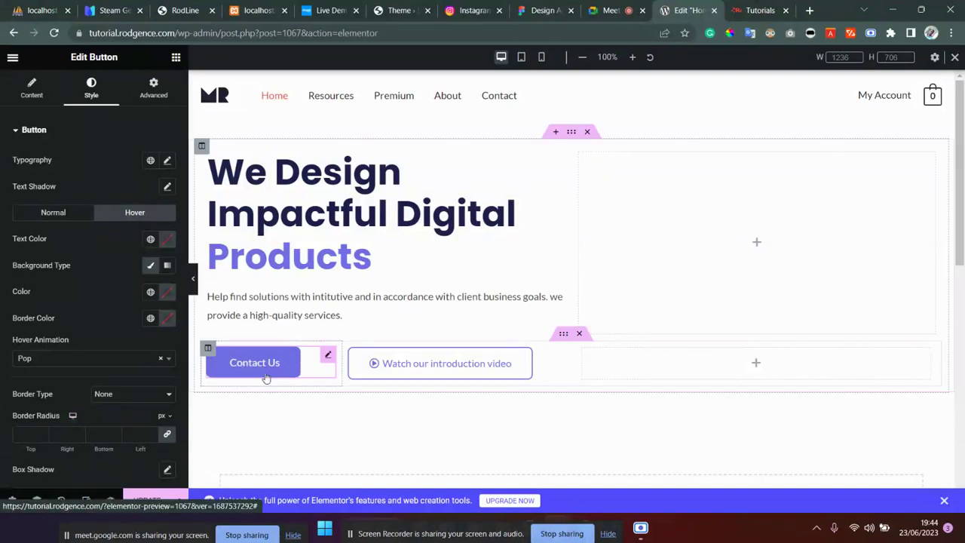
Step: Set the Contact Us button's hover background color to 1E1F4B, copied from the Main color 1 style in the Figma design
scroll(57, 332, "down", 1)
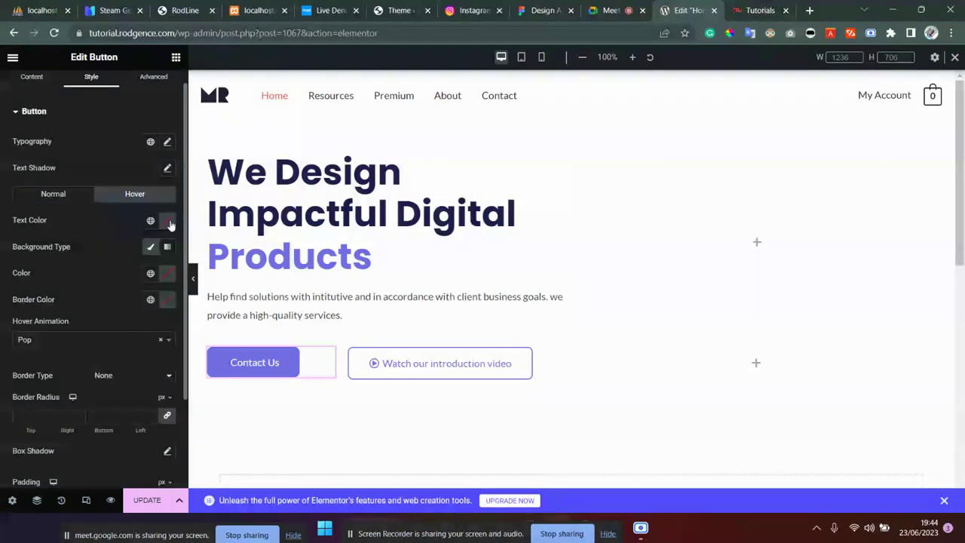
left_click(167, 274)
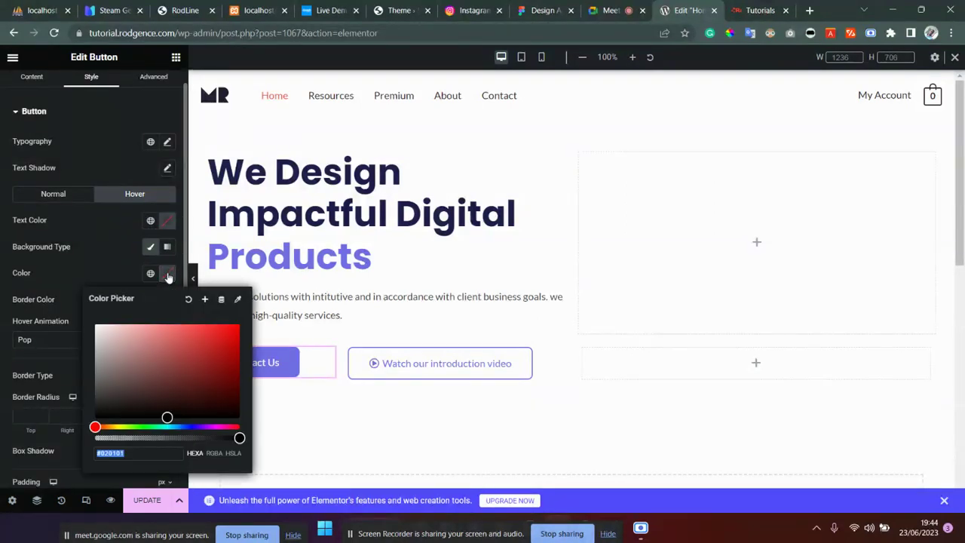
left_click(136, 409)
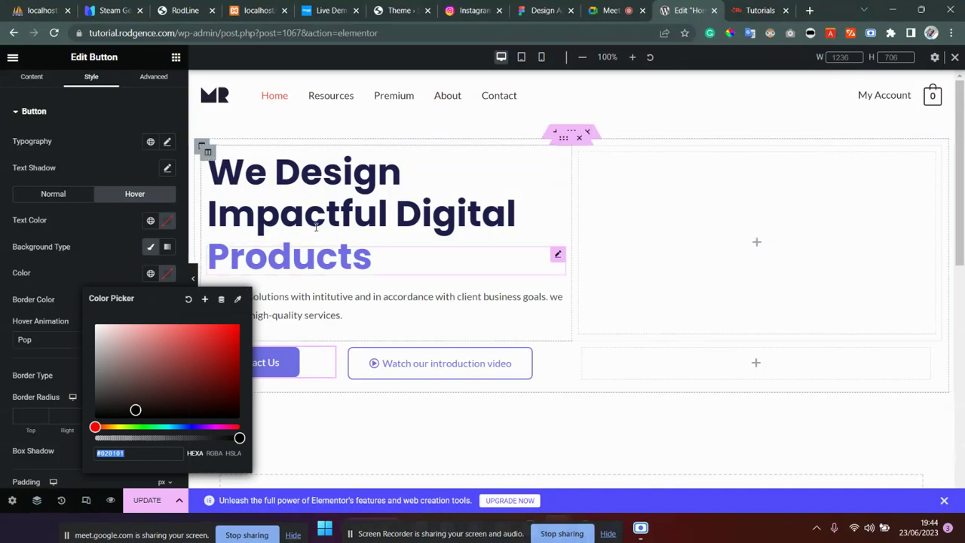
left_click(524, 6)
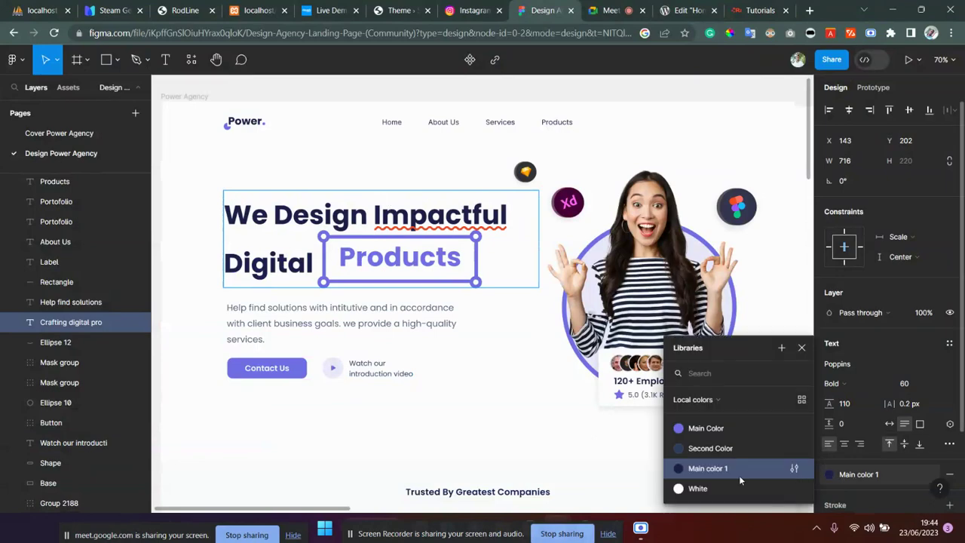
left_click(794, 468)
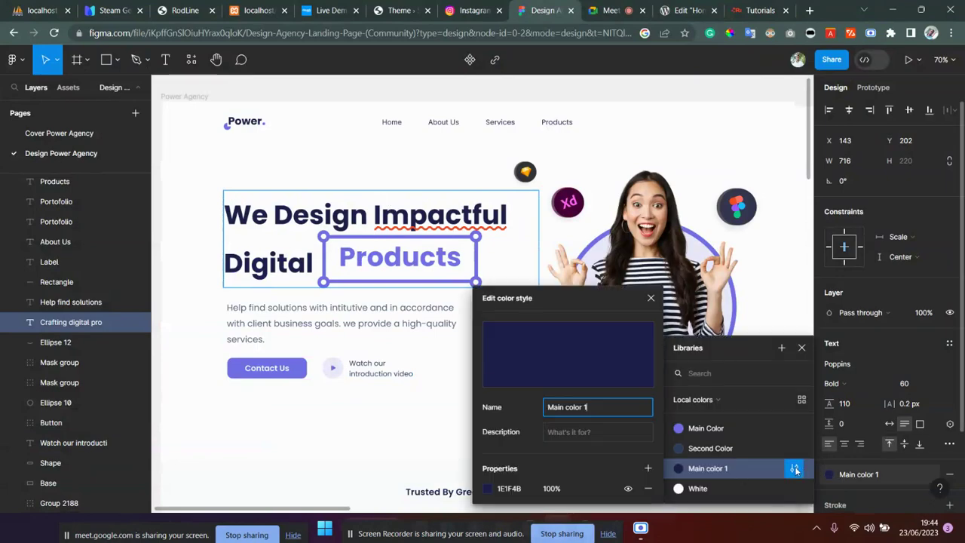
left_click(516, 493)
key("ctrl+c")
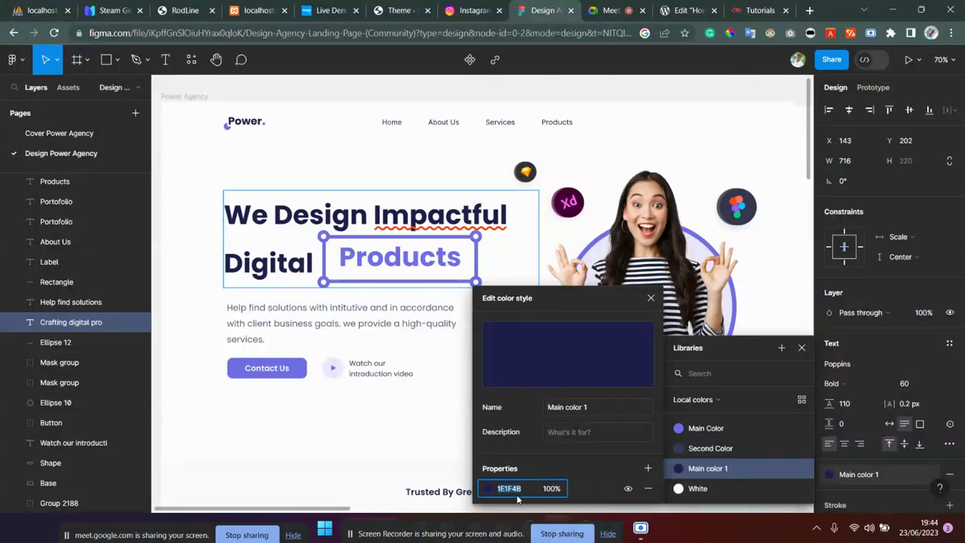
left_click(685, 8)
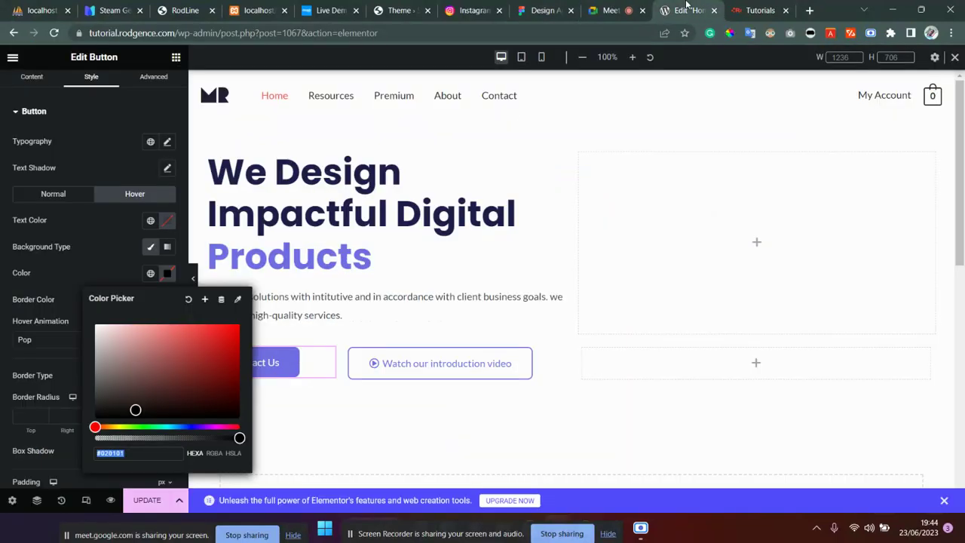
key("ctrl+v")
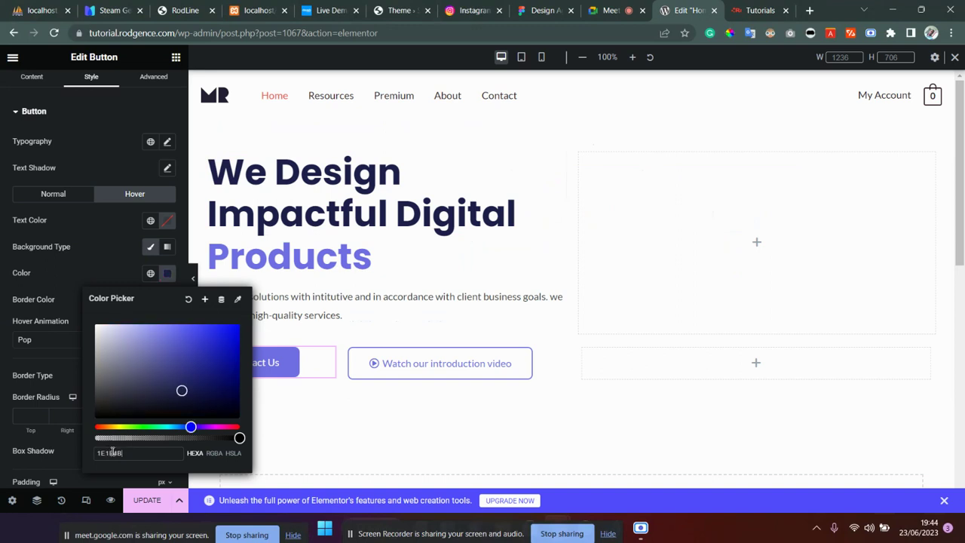
left_click(219, 407)
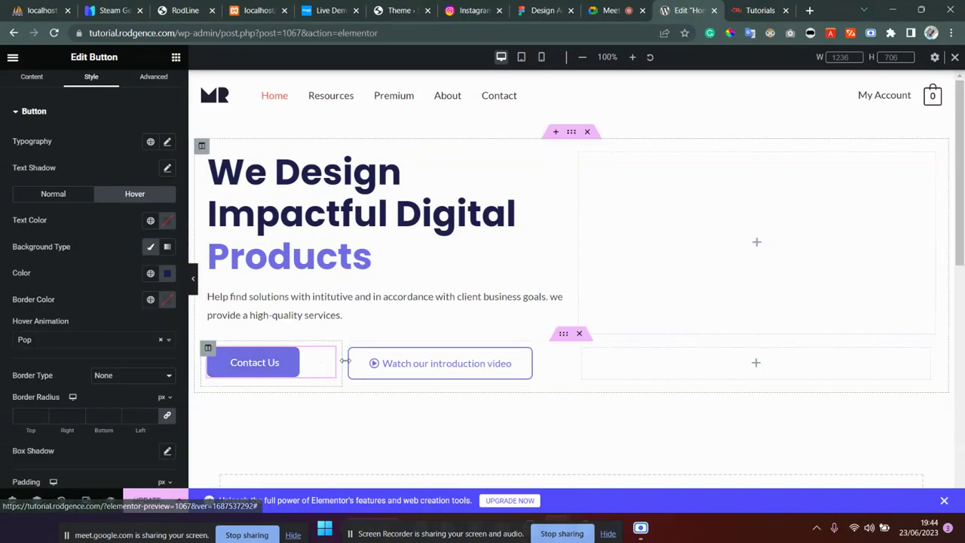
Step: Set the hover animation of the "Watch our introduction video" button to Pulse Grow
left_click(396, 357)
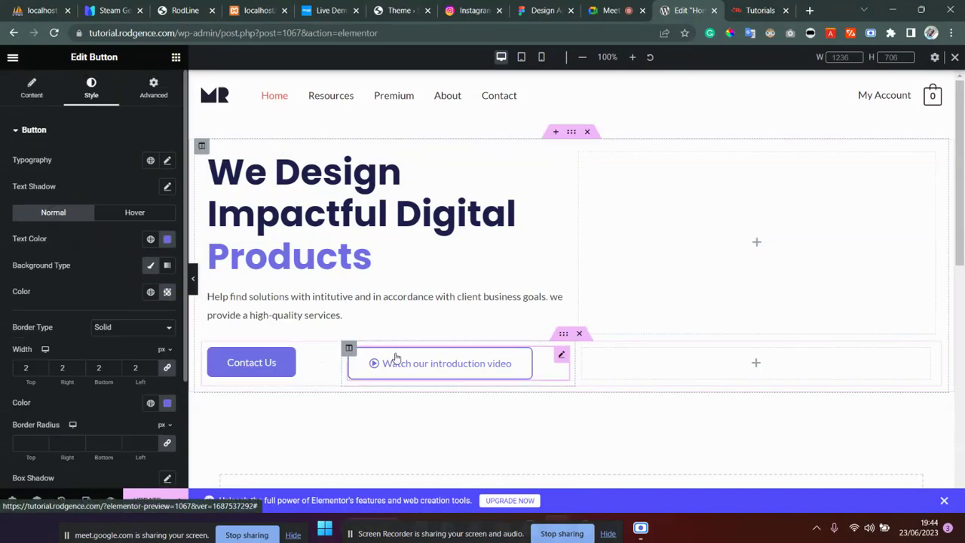
left_click(134, 215)
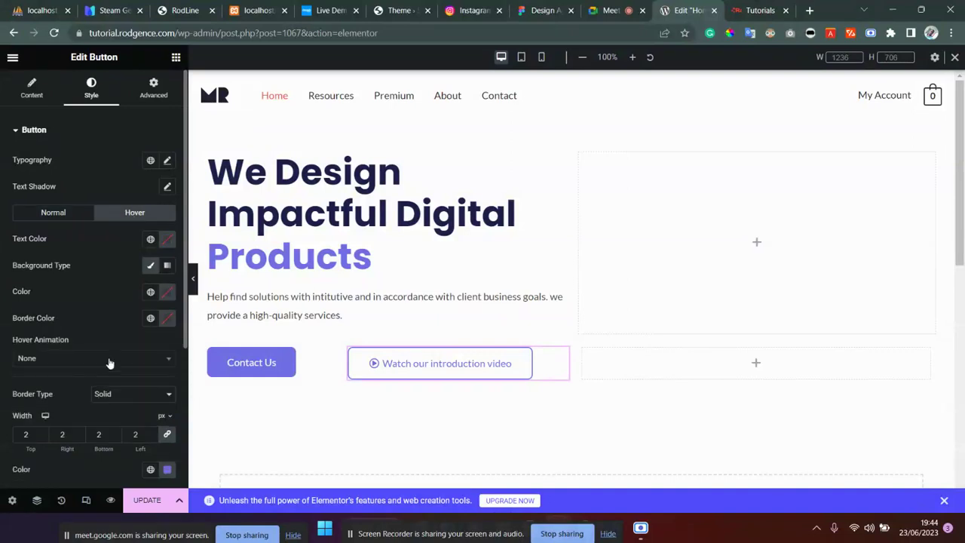
left_click(109, 362)
left_click(69, 441)
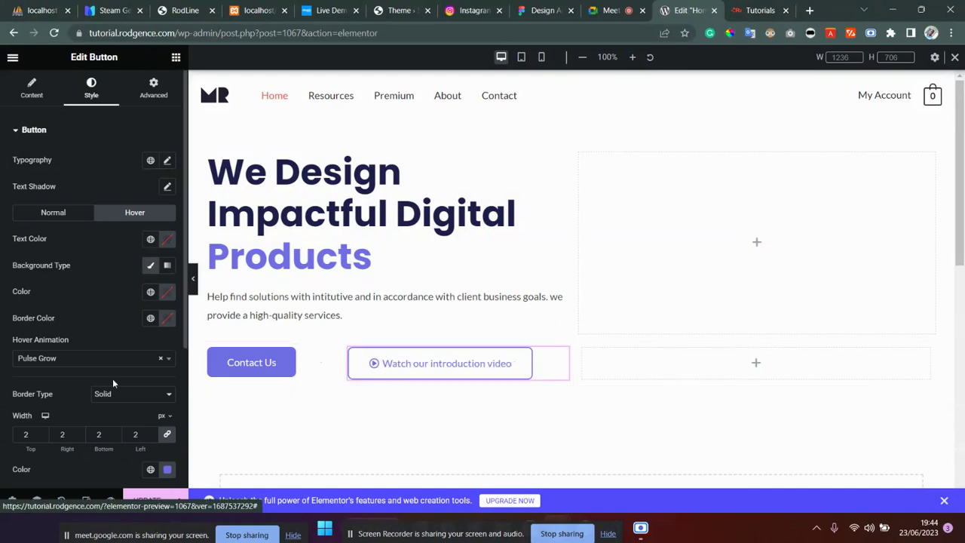
Step: Set the hover border color of the "Watch our introduction video" button to 1E1F4B
scroll(101, 371, "down", 1)
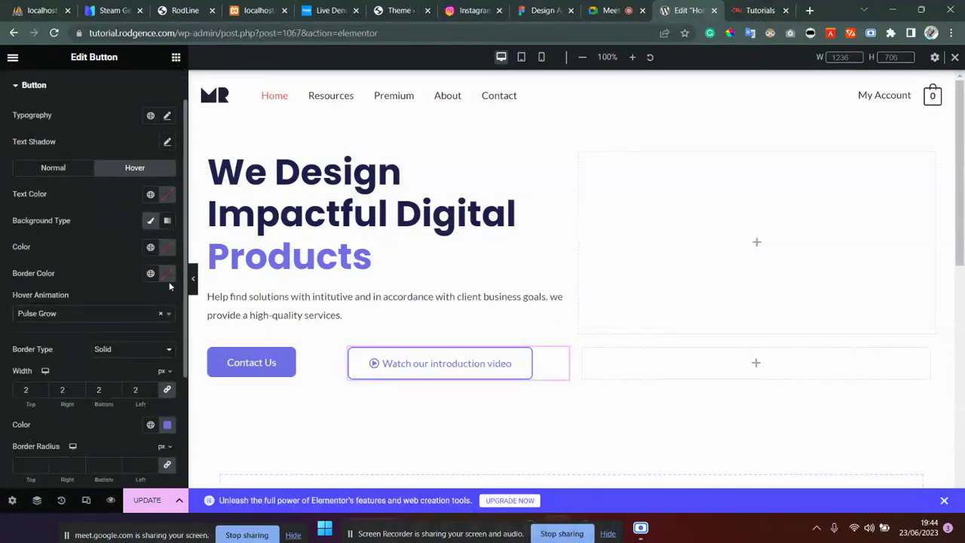
left_click(167, 248)
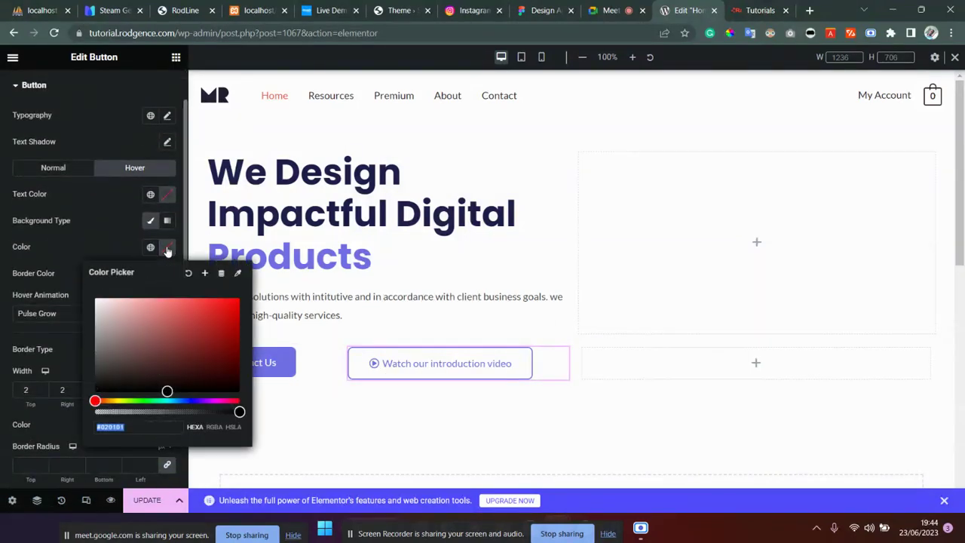
left_click(24, 266)
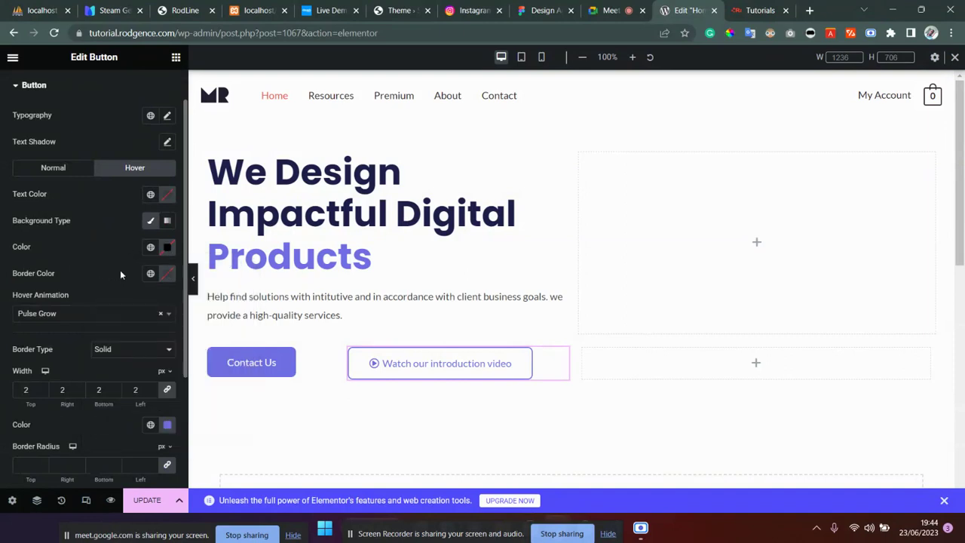
left_click(168, 273)
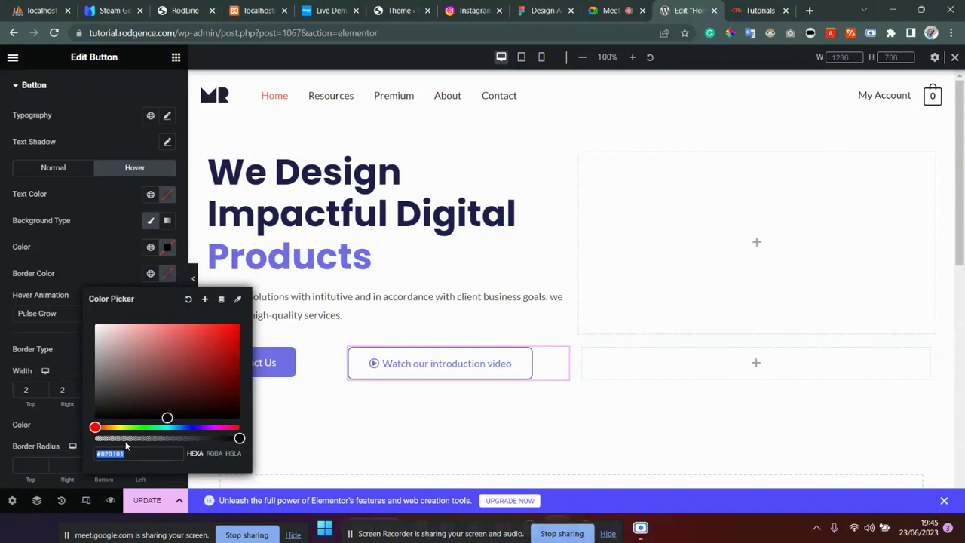
key("ctrl+v")
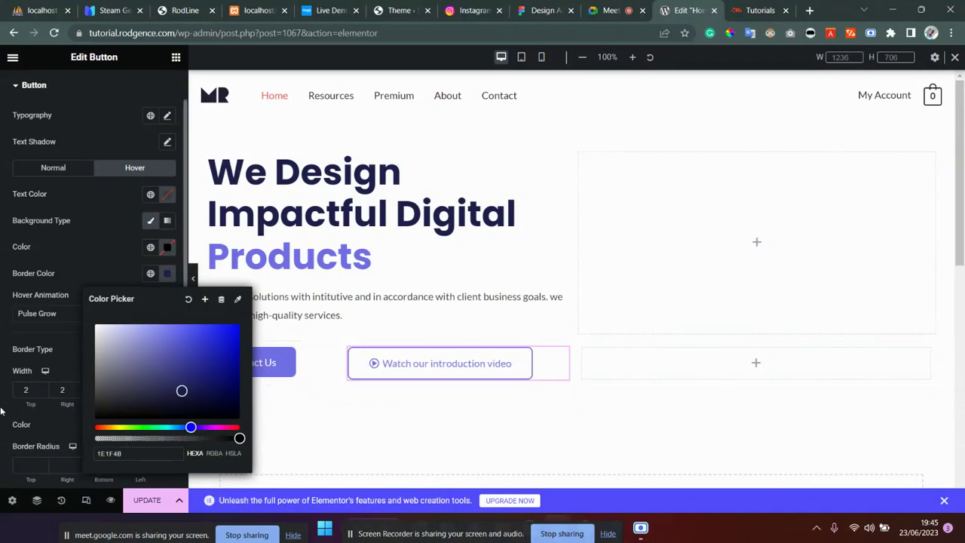
left_click(2, 411)
Step: Set the hover text color of the "Watch our introduction video" button to 1E1F4B
left_click(166, 195)
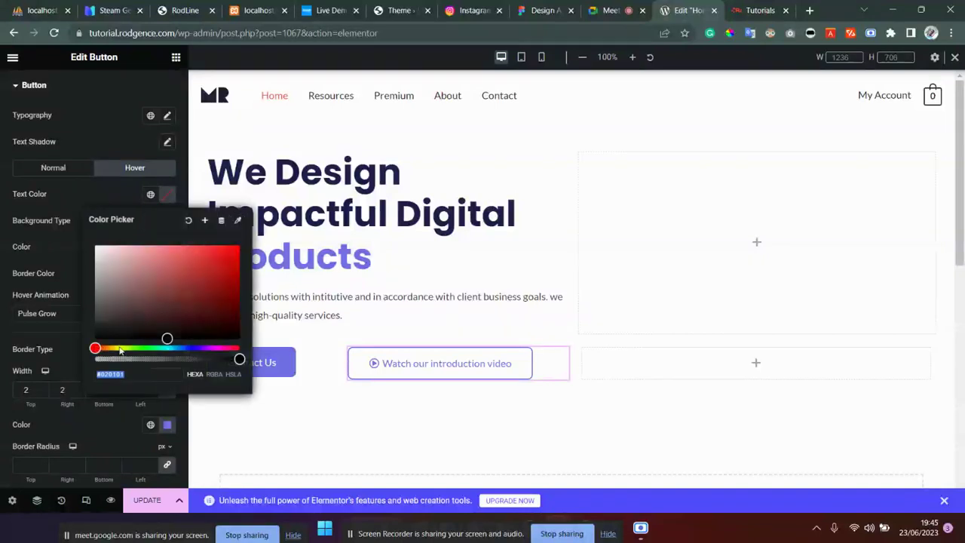
key("ctrl+v")
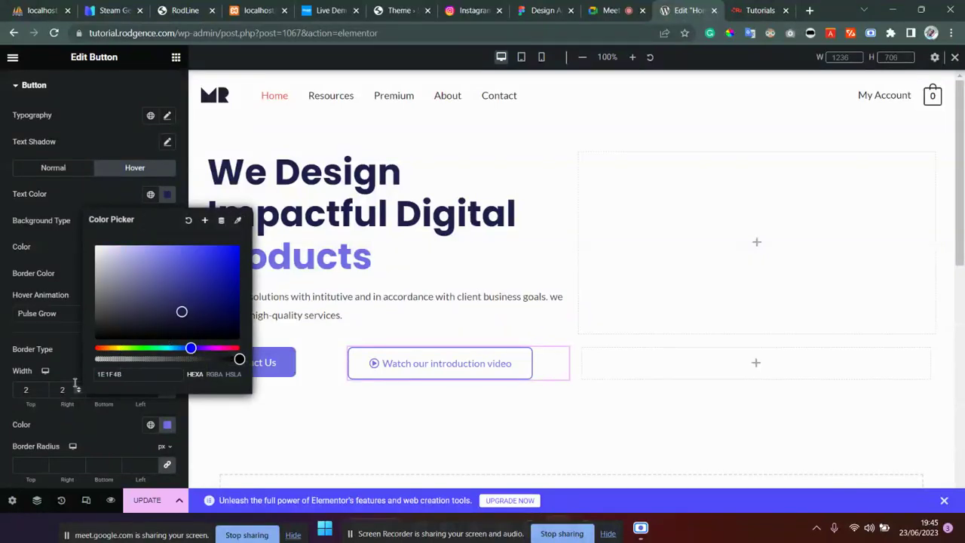
left_click(3, 380)
Step: Save the page changes and view the updated hero on the live site tab
left_click(150, 502)
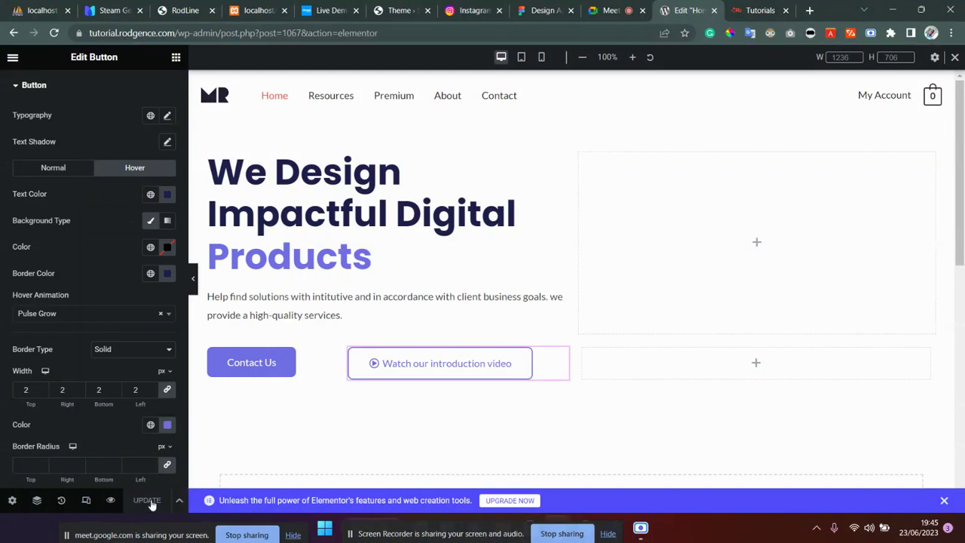
left_click(750, 8)
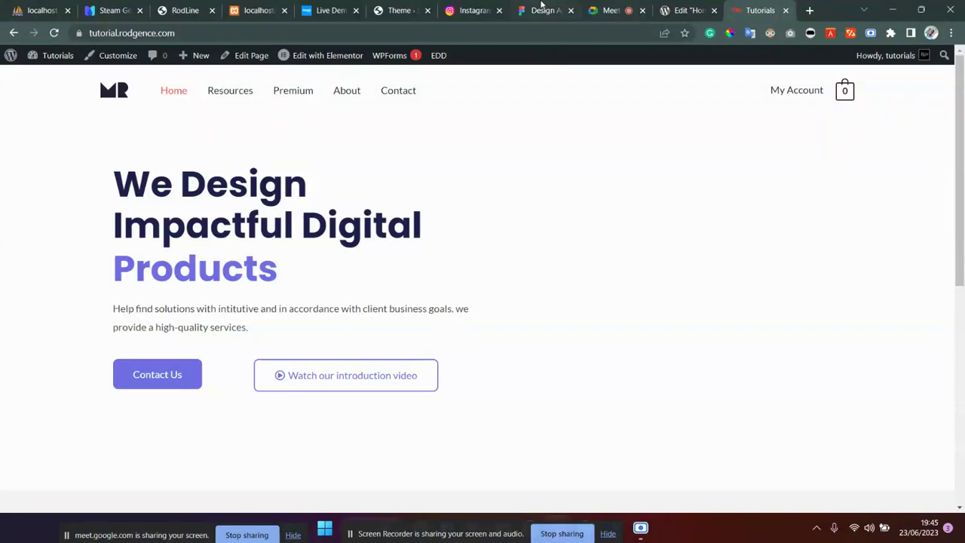
Step: Switch to the Figma design and close the Main color 1 style editor
left_click(541, 8)
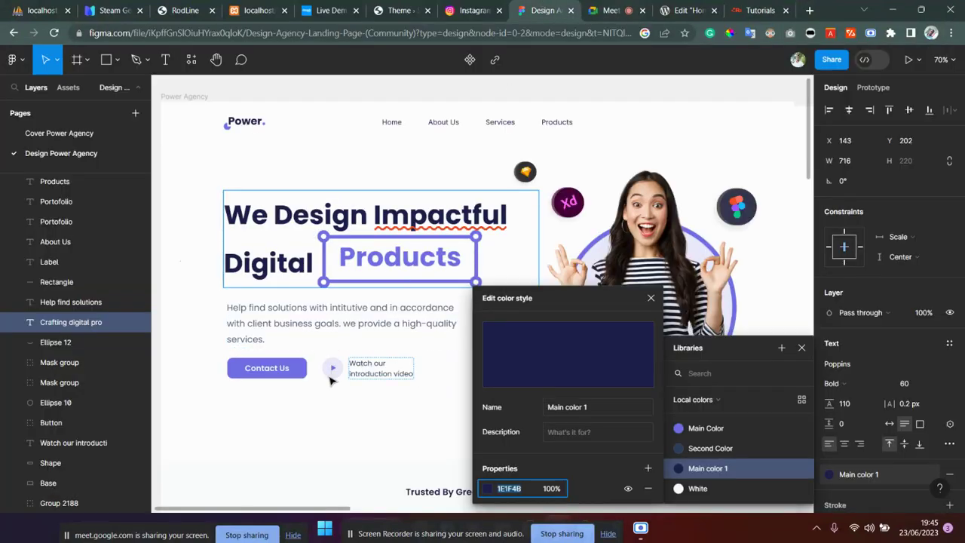
key("Escape")
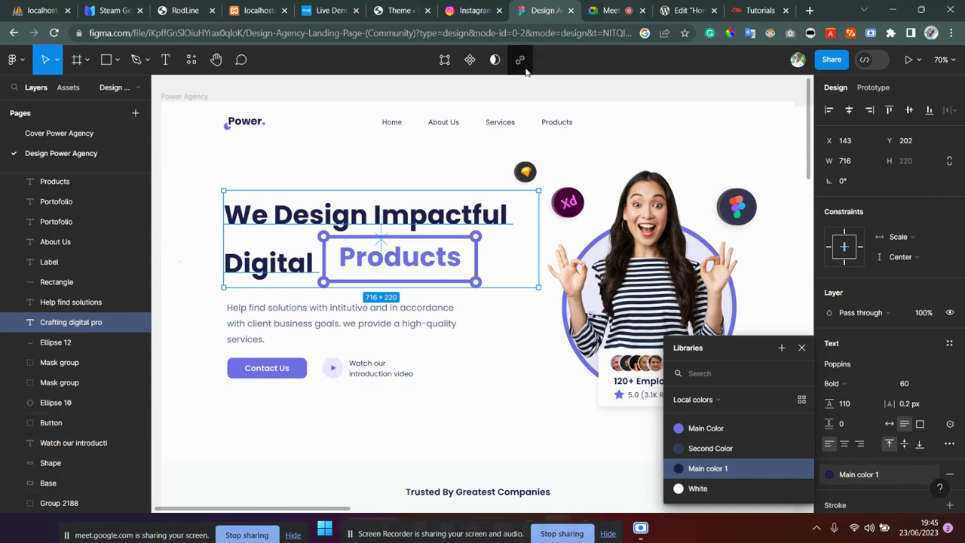
Step: Return to the Elementor editor and replace the "Watch our introduction video" button's icon with the solid play circle
left_click(666, 10)
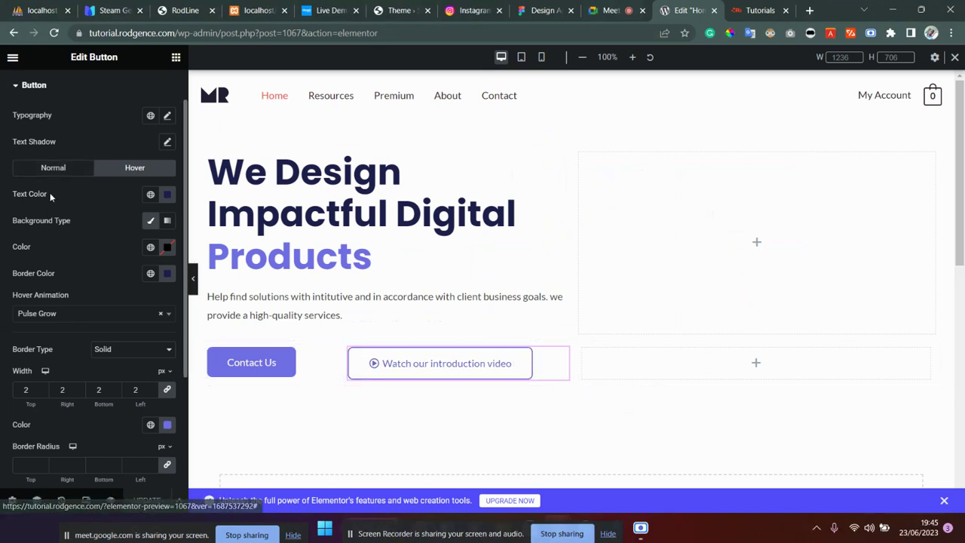
left_click(55, 169)
scroll(85, 233, "up", 1)
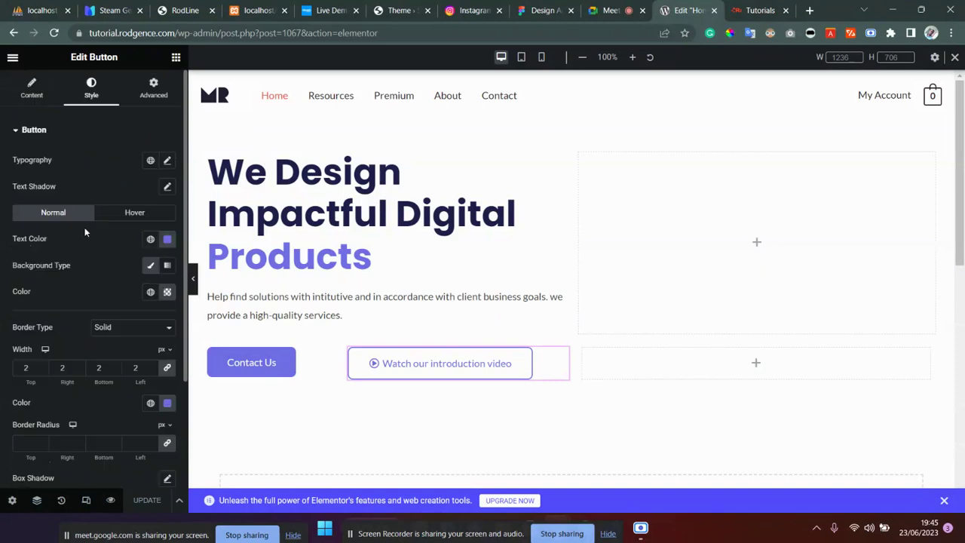
left_click(50, 85)
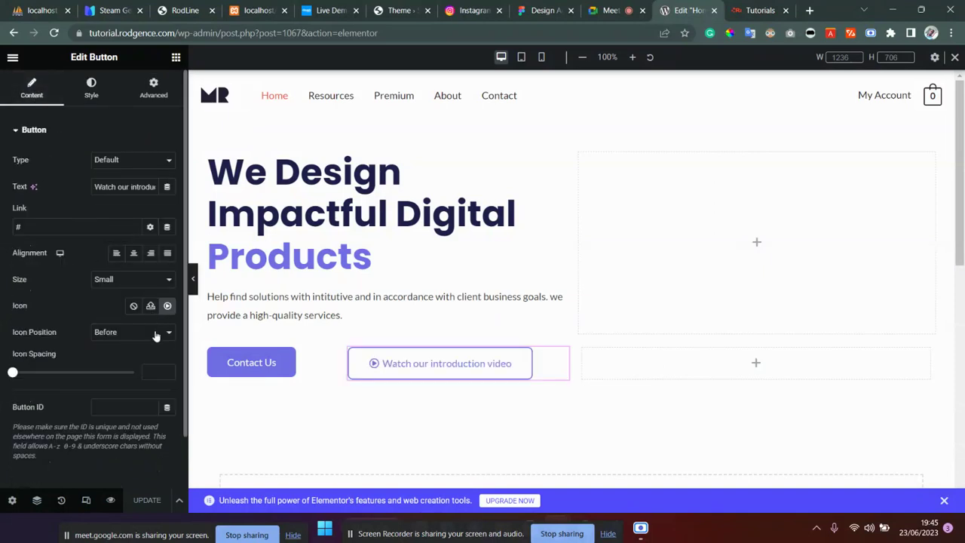
left_click(169, 306)
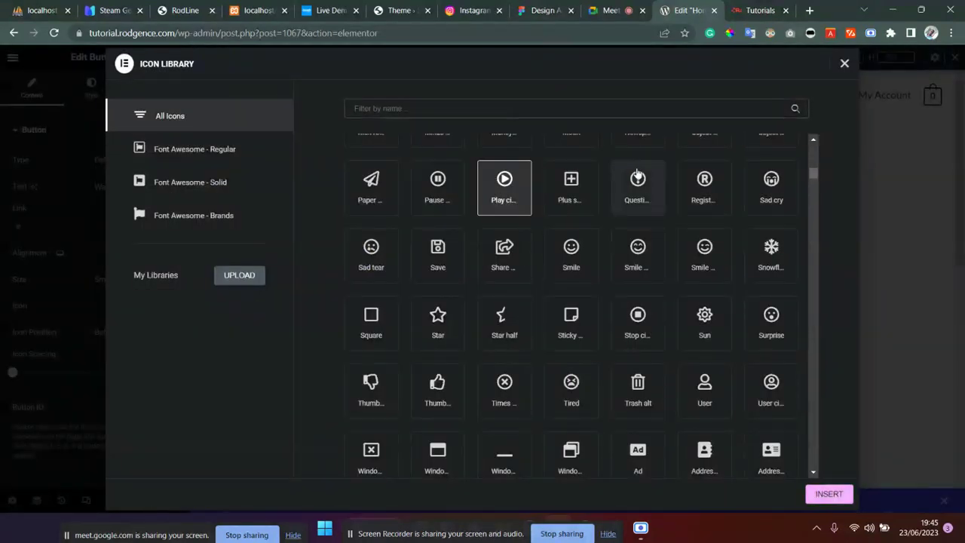
type("pla")
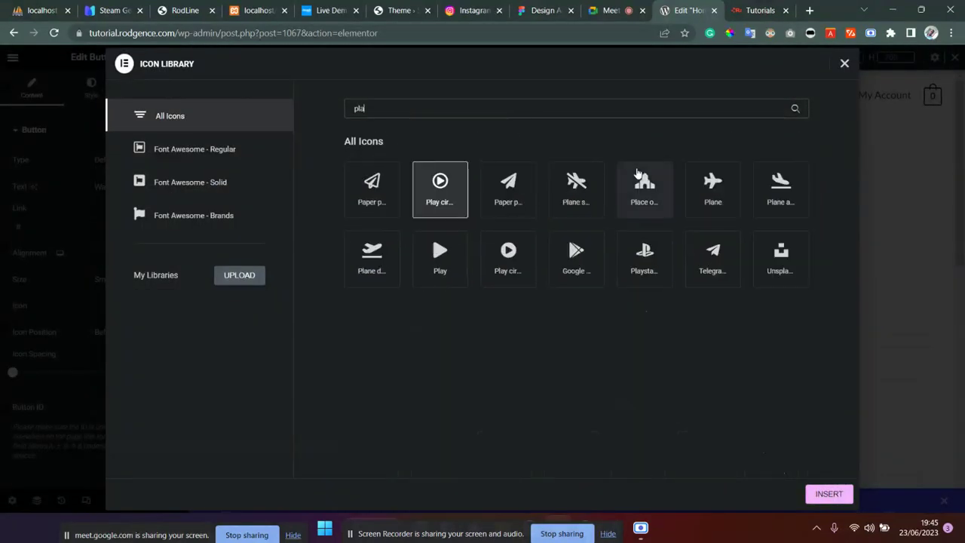
left_click(503, 266)
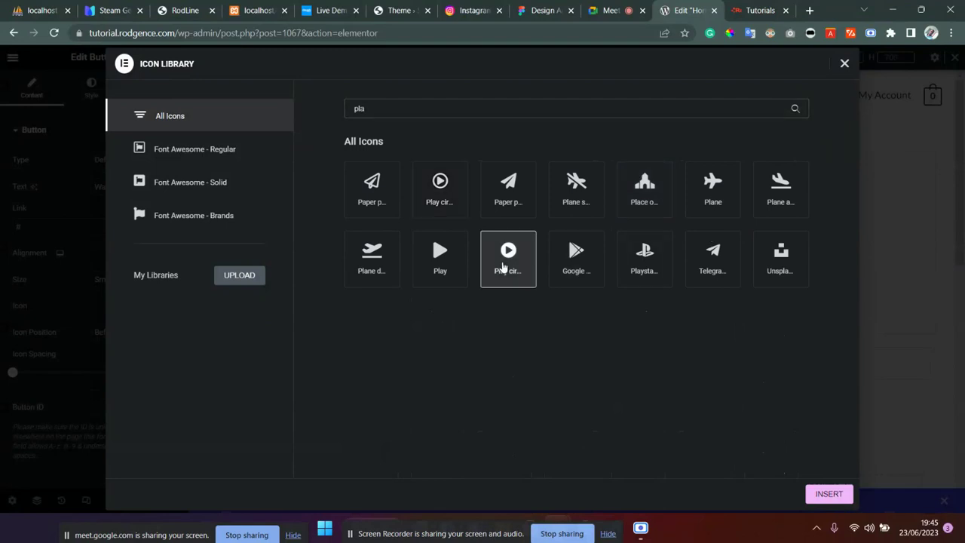
left_click(811, 491)
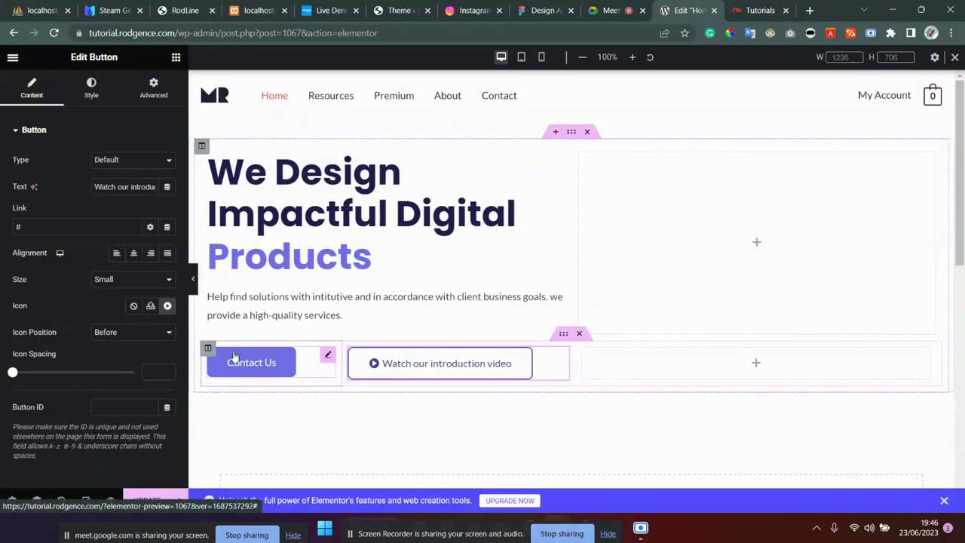
Step: Set the "Watch our introduction video" button's size to Medium and its icon spacing to 6
left_click(131, 285)
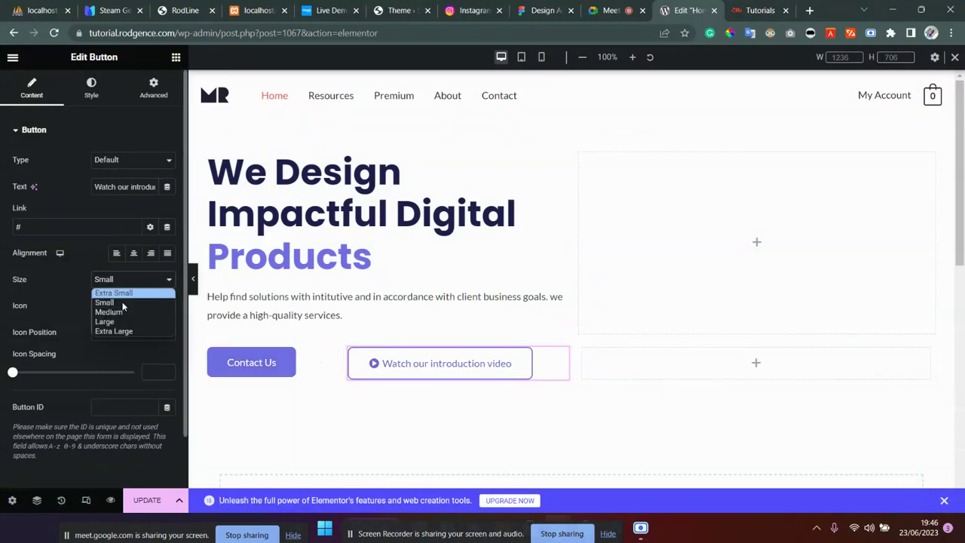
left_click(117, 311)
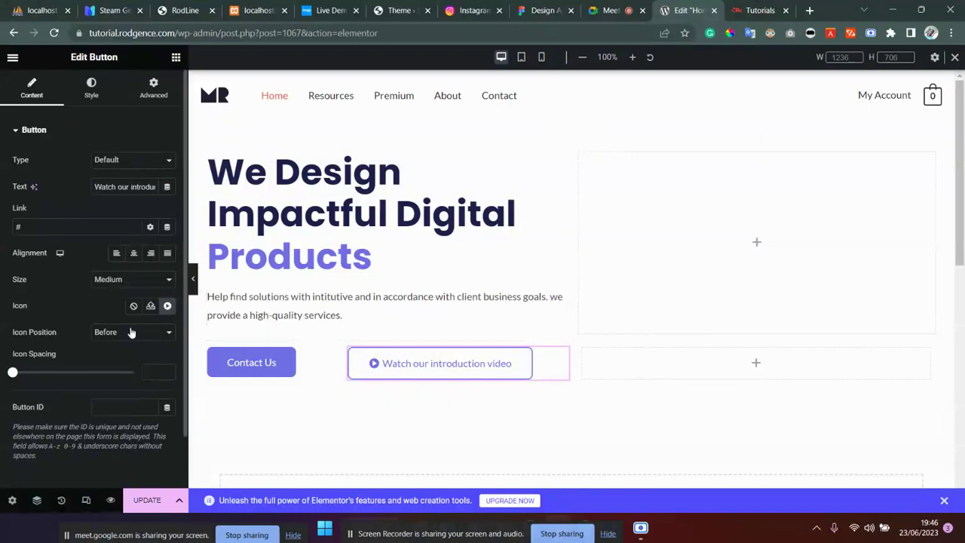
left_click_drag(12, 375, 27, 376)
scroll(80, 399, "down", 1)
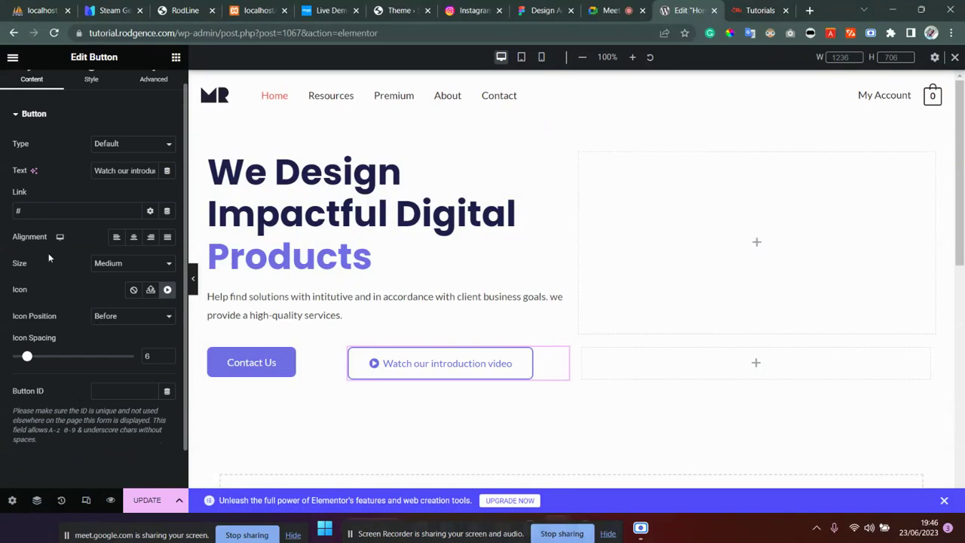
left_click(168, 292)
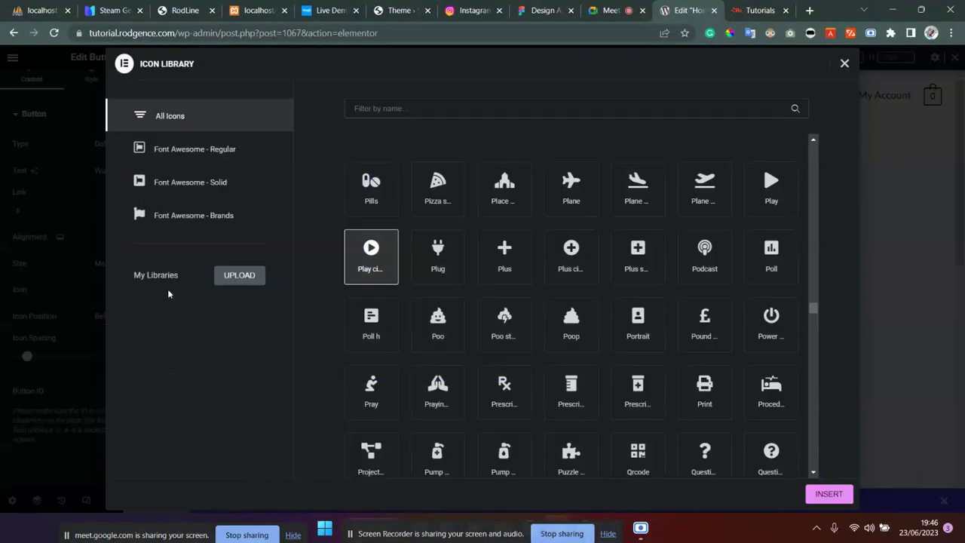
scroll(448, 309, "down", 20)
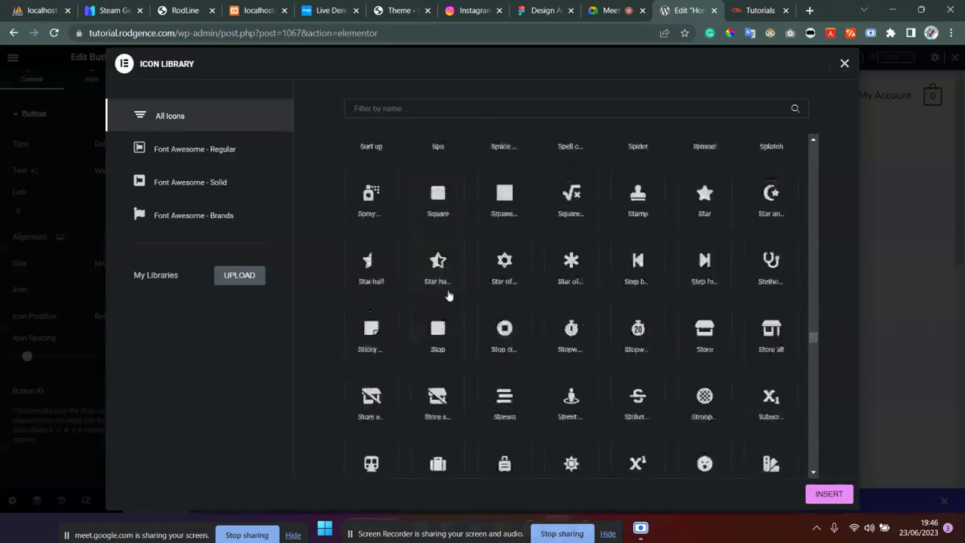
left_click(845, 66)
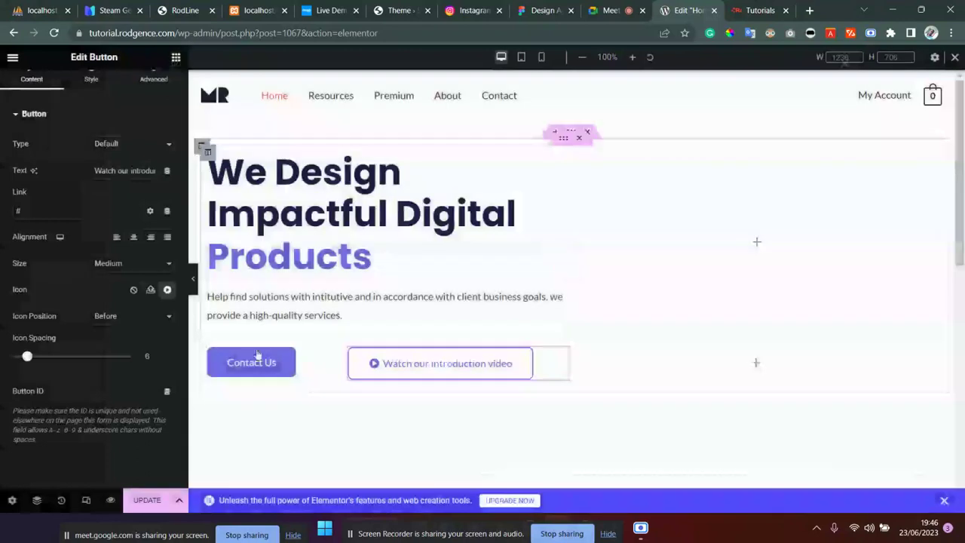
Step: Add the plain WhatsApp icon from the icon library to the Contact Us button
left_click(221, 369)
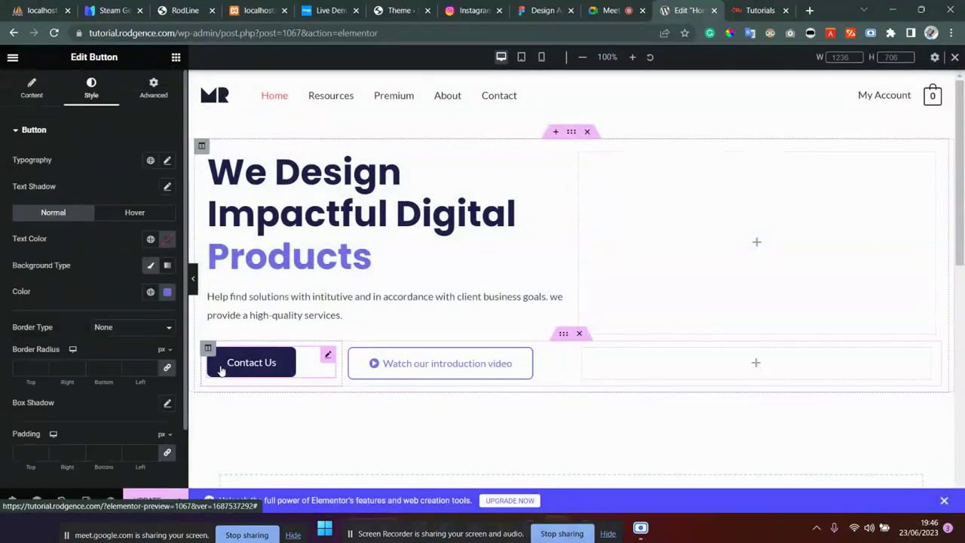
left_click(32, 87)
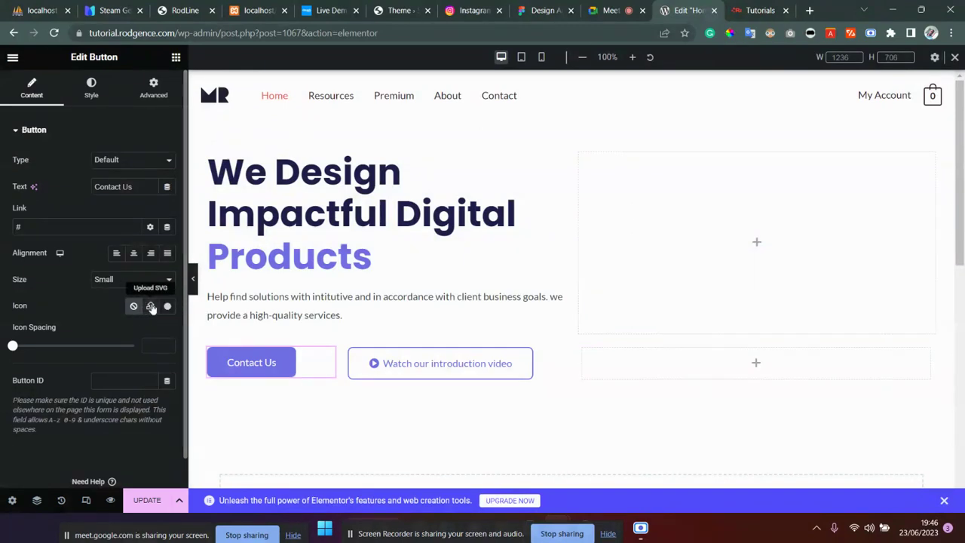
left_click(169, 306)
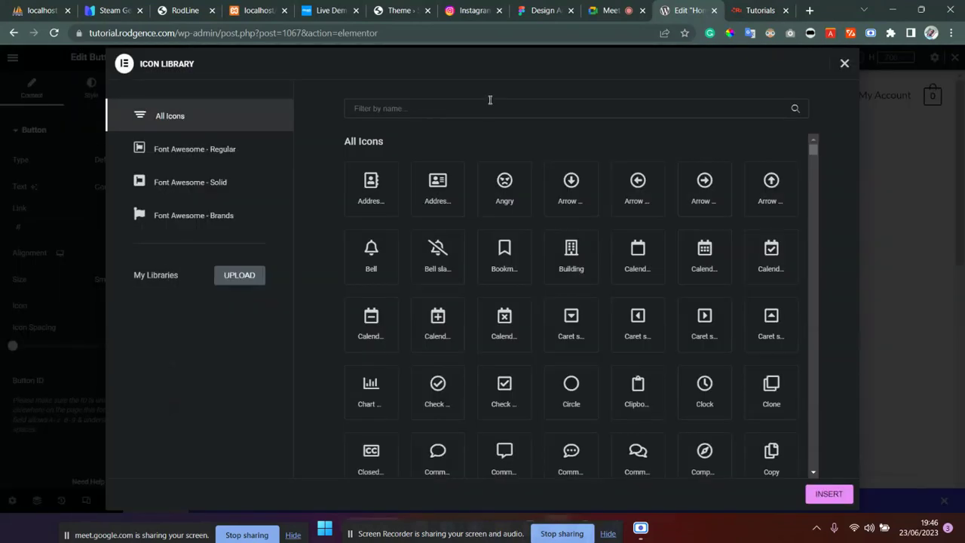
type("wha")
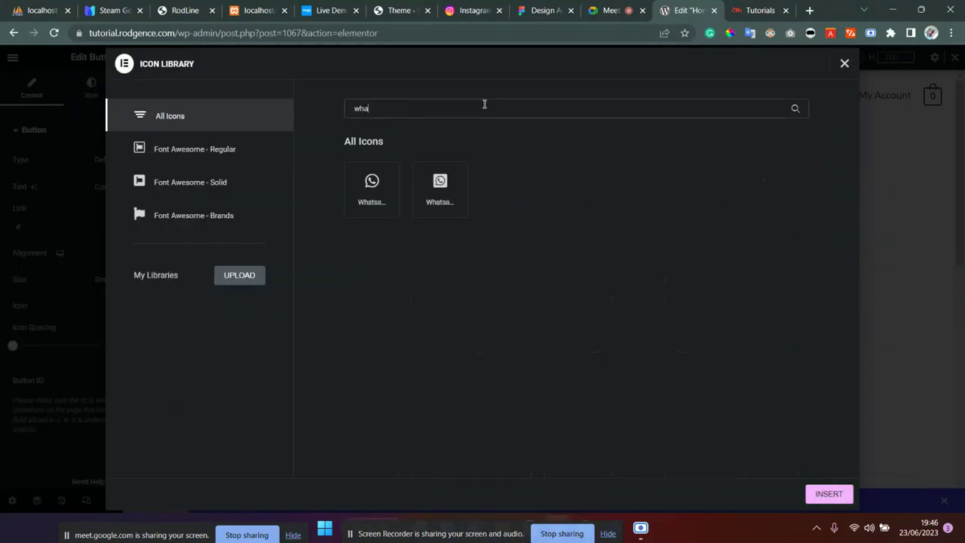
left_click(367, 187)
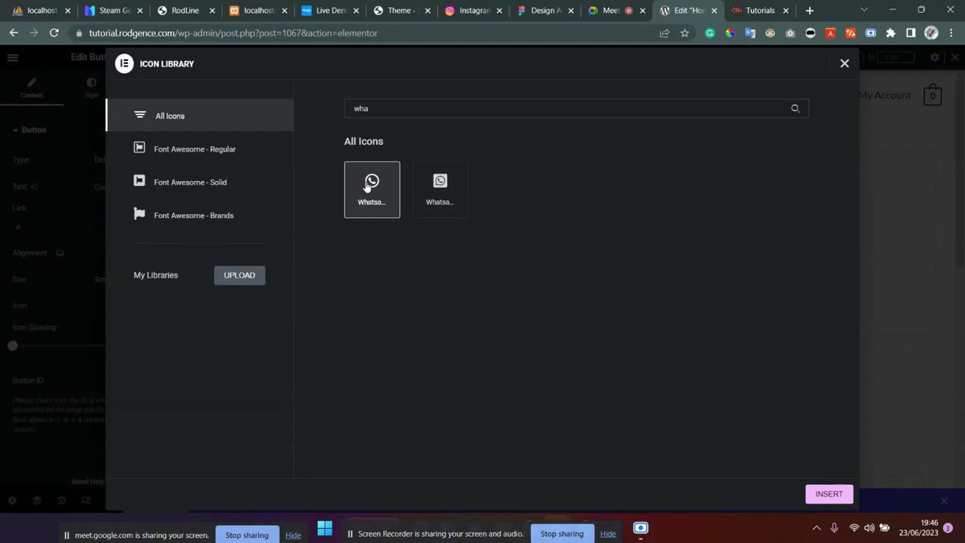
left_click(817, 493)
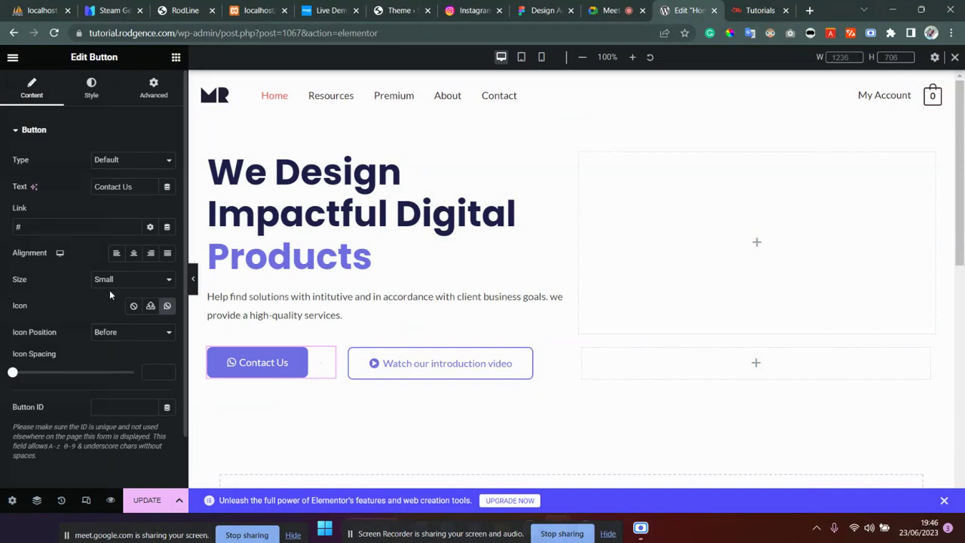
Step: Try the After icon position on the Contact Us button and set it back to Before
left_click(131, 331)
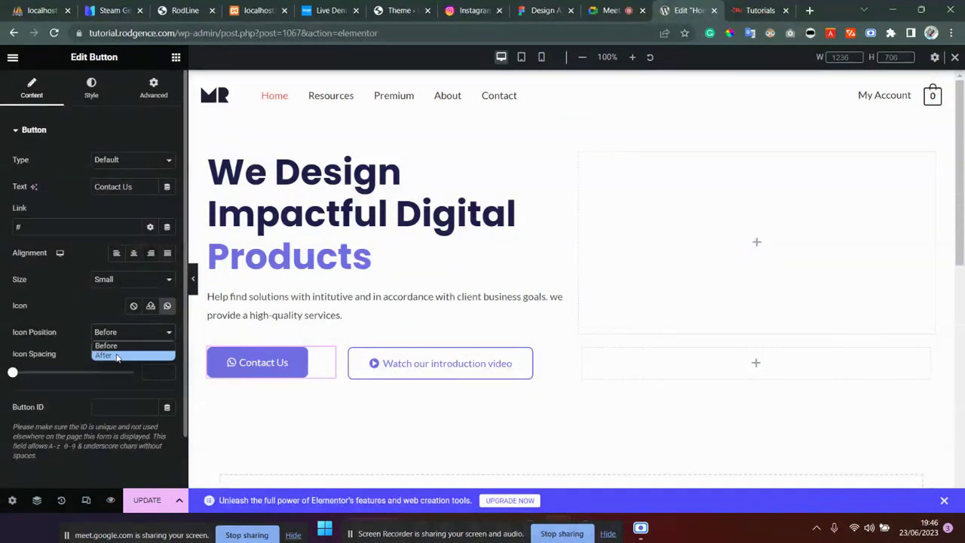
left_click(117, 356)
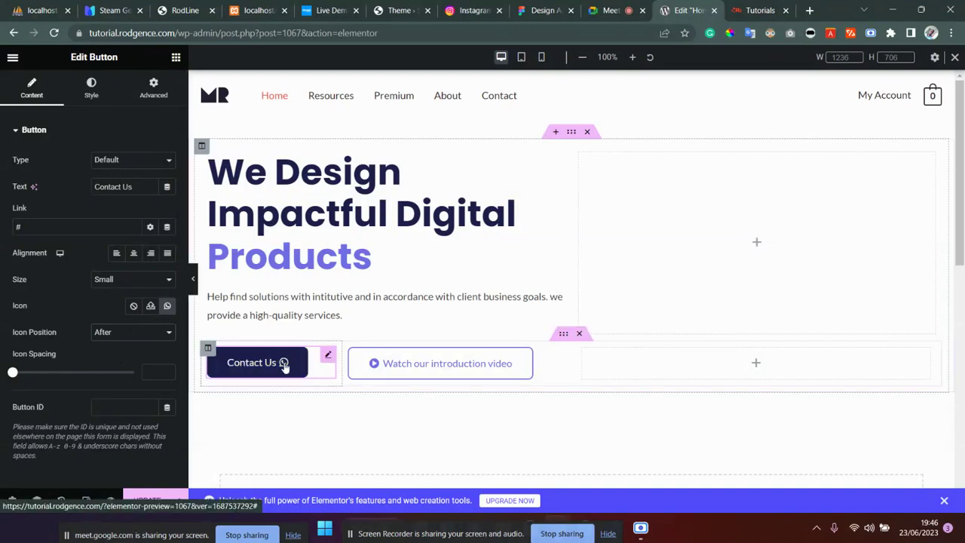
left_click(113, 332)
left_click(113, 346)
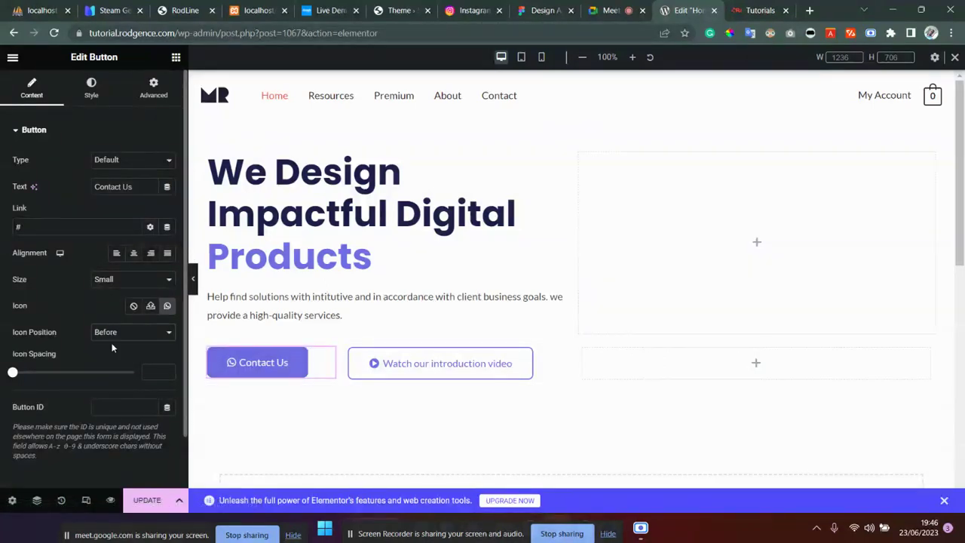
Step: Replace the Contact Us button's icon with the solid handset phone icon without a square frame, found by searching for "pho"
left_click(169, 305)
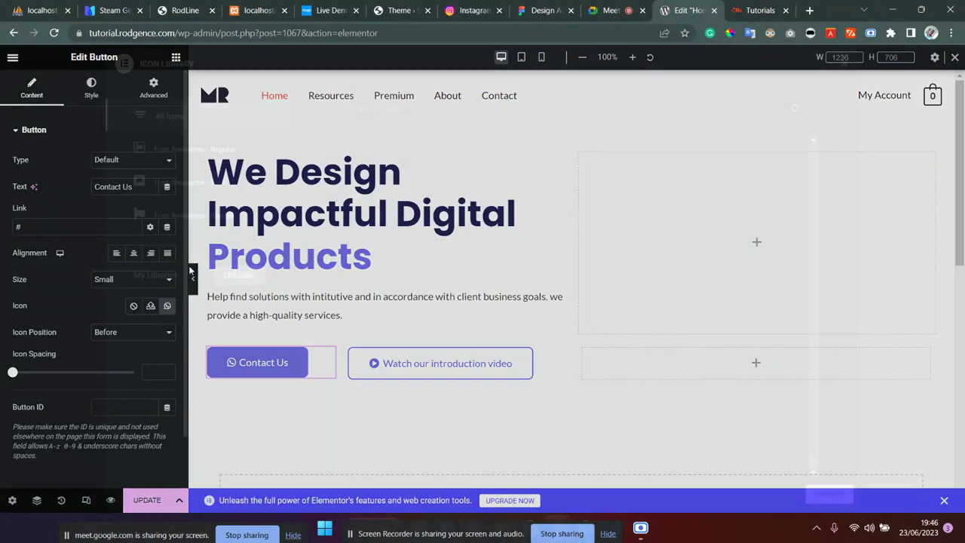
type("call")
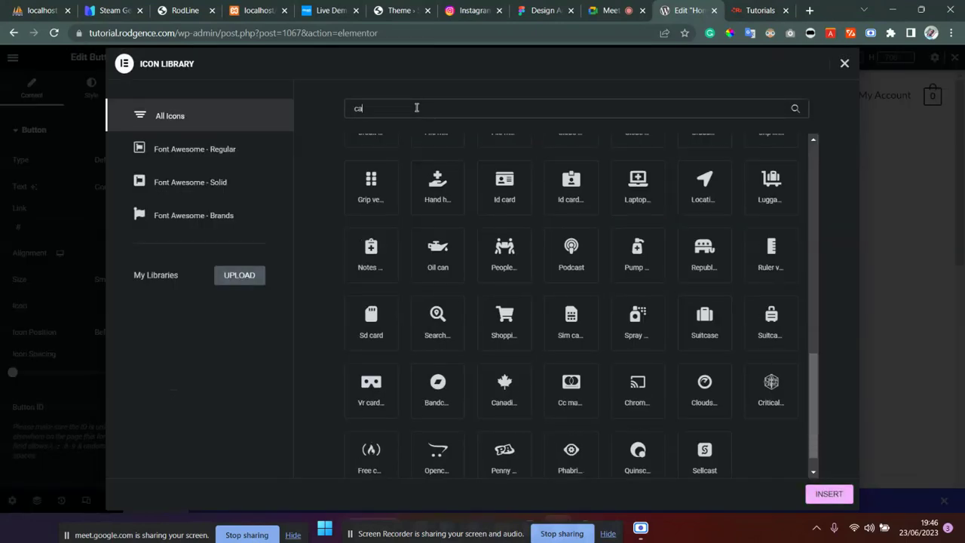
key("BackSpace")
key("BackSpace")
key("BackSpace")
key("BackSpace")
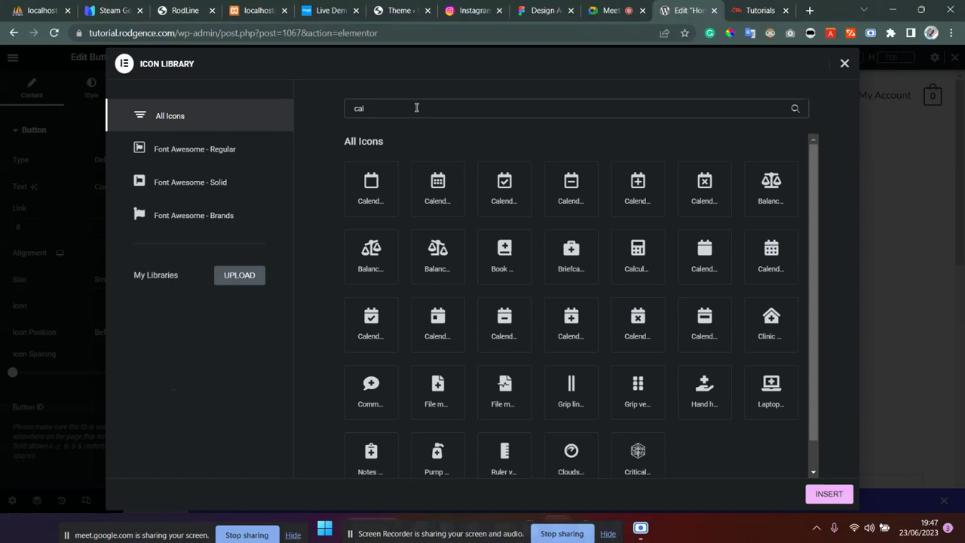
type("pho")
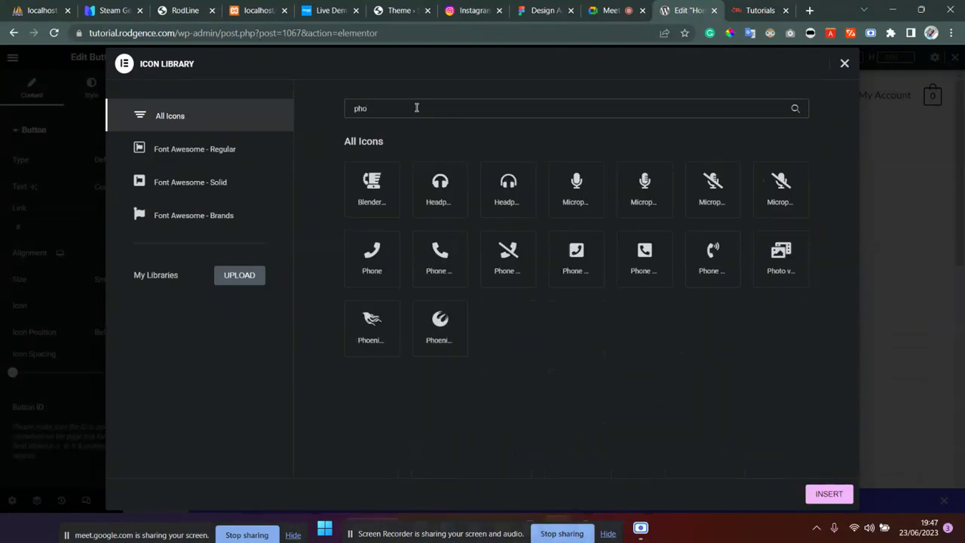
left_click(441, 255)
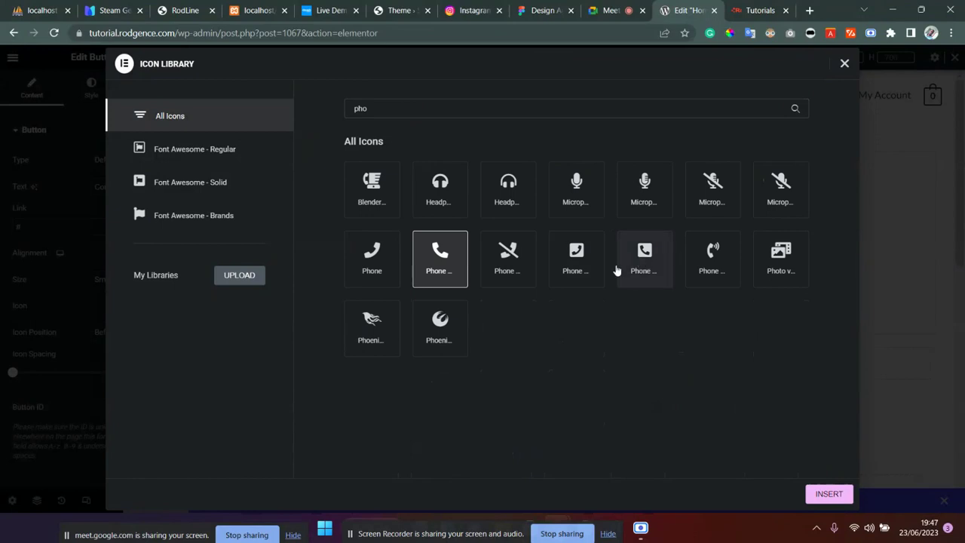
left_click(828, 501)
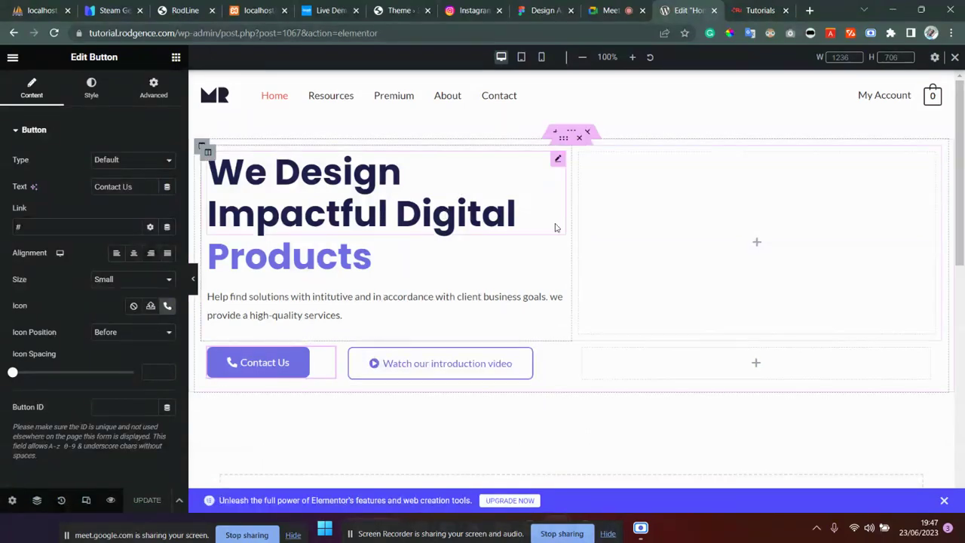
Step: Add an Image widget to the empty column beside the hero heading and open its media library
left_click(755, 248)
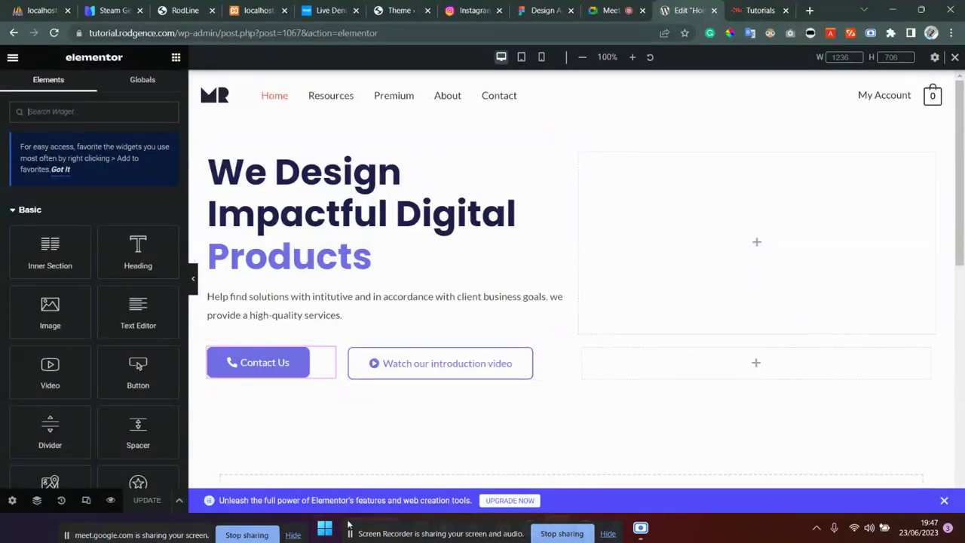
left_click_drag(49, 315, 690, 219)
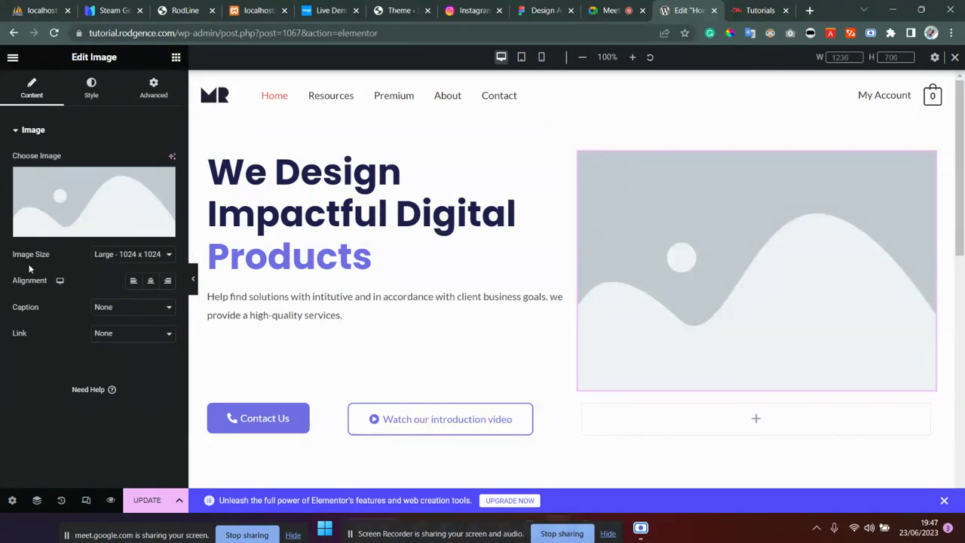
left_click(45, 214)
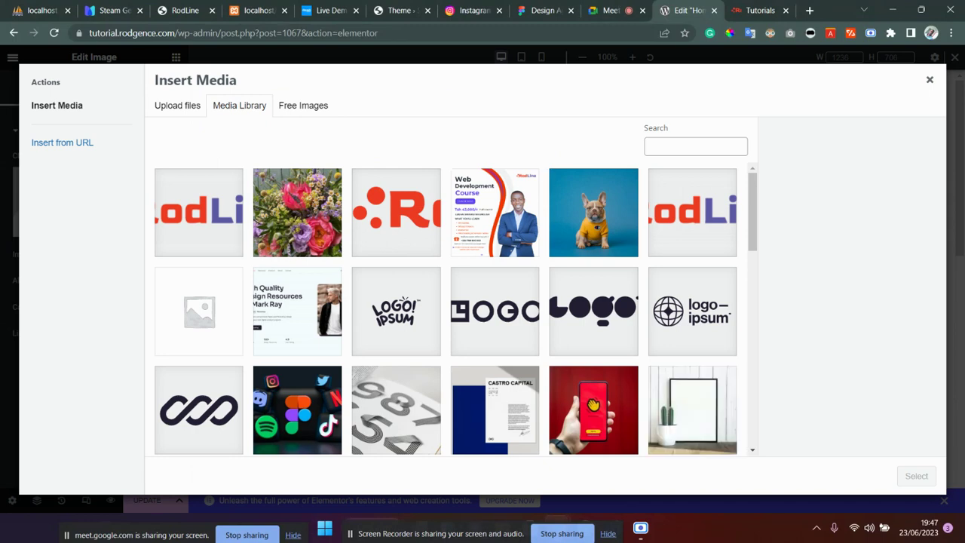
Step: Switch to File Explorer and open the "Design Agency Landing Page (Community)" ZIP archive in the Downloads folder
left_click(325, 527)
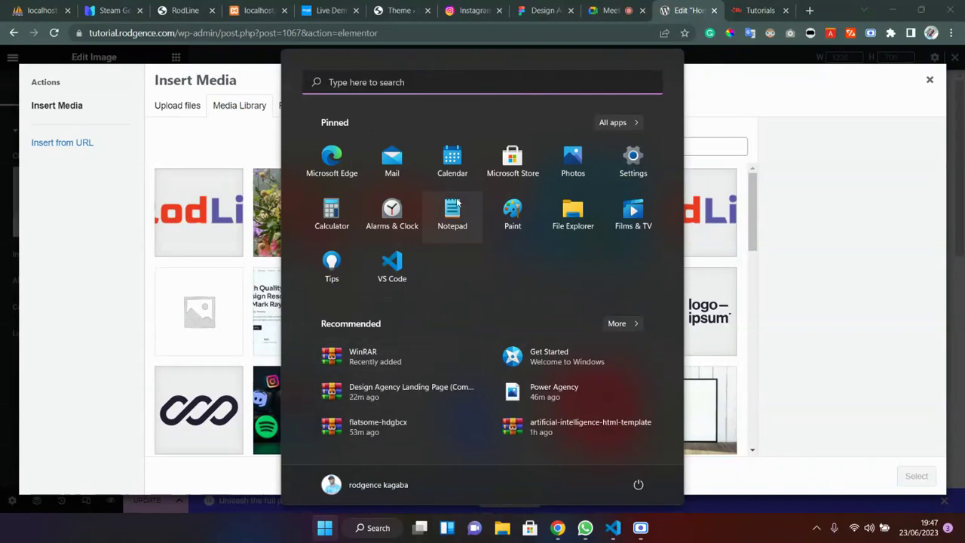
left_click(572, 215)
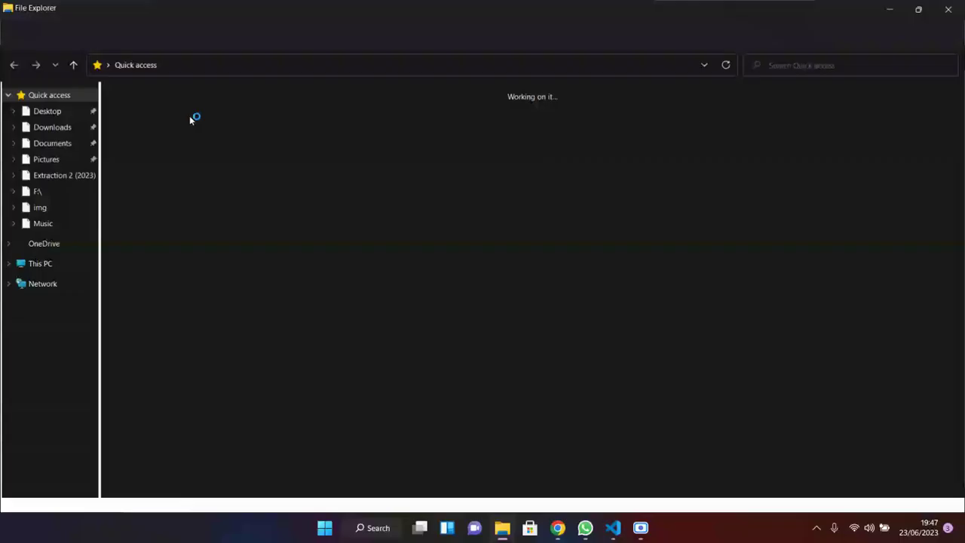
left_click(60, 311)
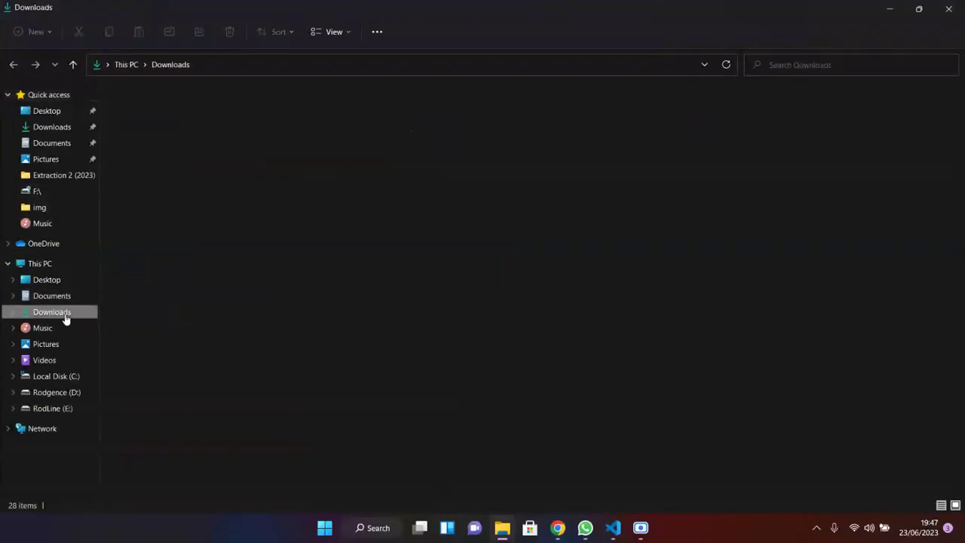
double_click(173, 126)
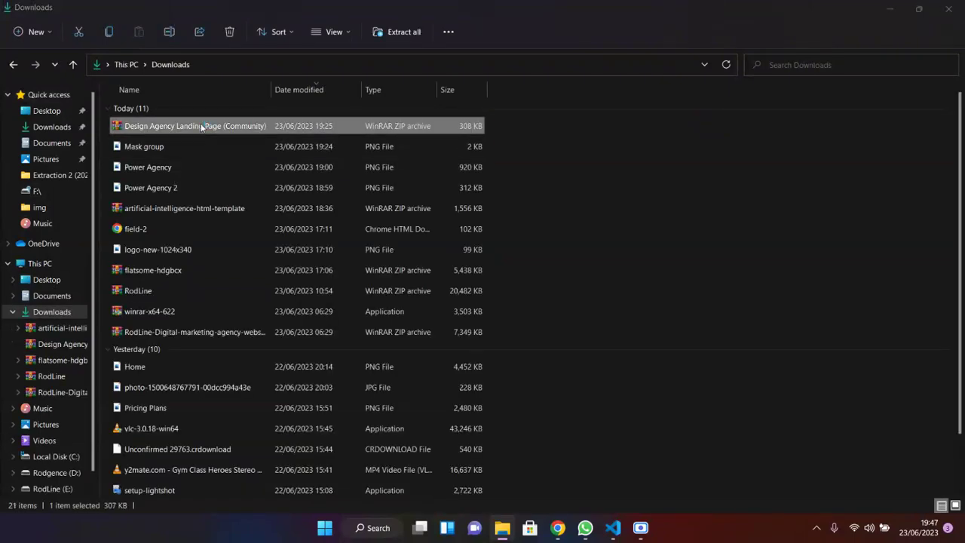
Step: Select all nine PNG files in the archive and try to add them directly to the browser's open media library
left_click_drag(278, 280, 250, 157)
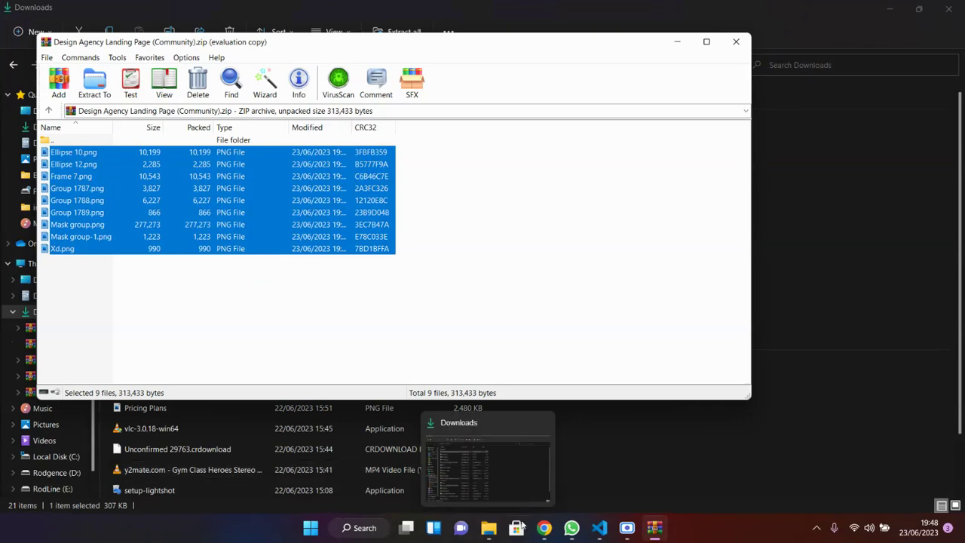
left_click(543, 527)
left_click(434, 473)
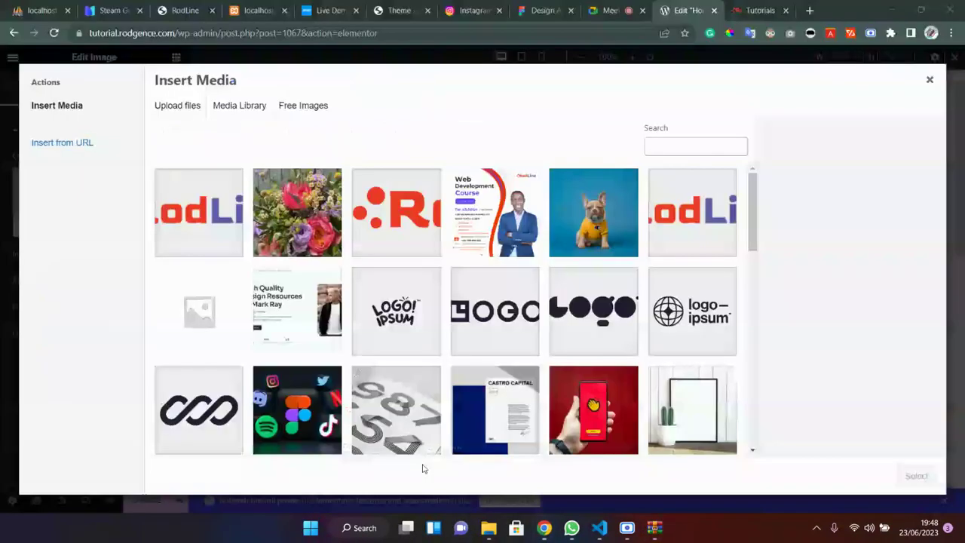
mouse_move(836, 9)
left_mouse_down()
mouse_move(870, 15)
mouse_move(844, 26)
left_mouse_up()
left_click_drag(68, 188, 831, 207)
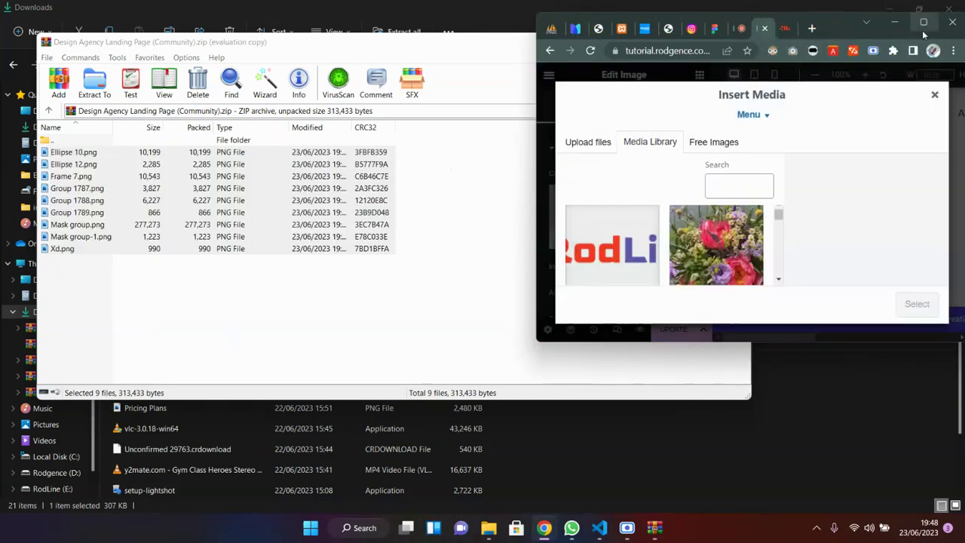
left_click(922, 22)
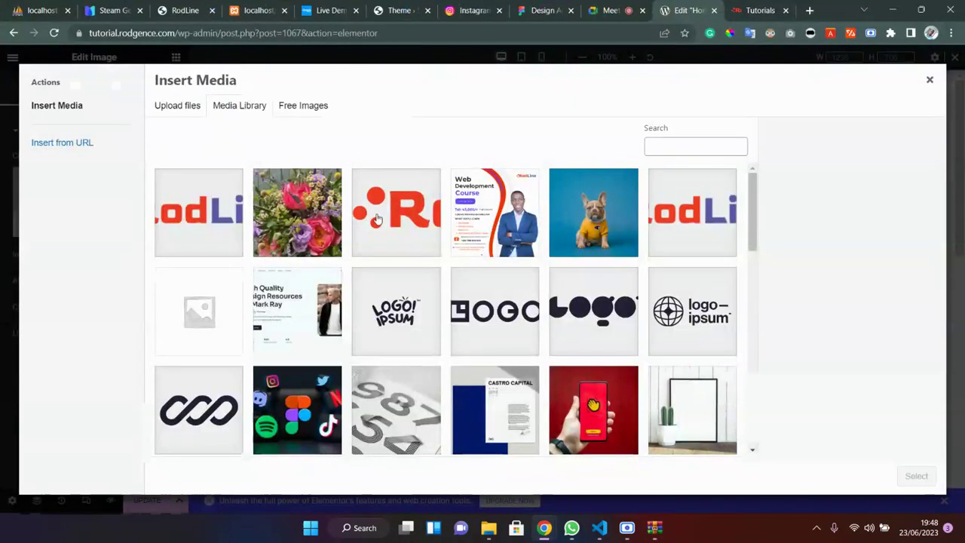
scroll(376, 219, "down", 2)
scroll(376, 218, "up", 2)
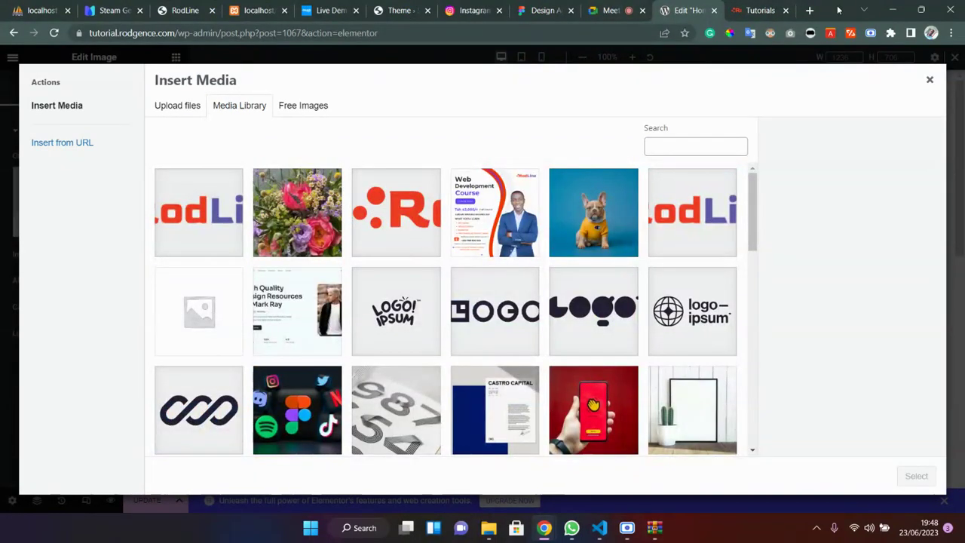
Step: Clear the browser and File Explorer windows away and extract the nine selected PNG files from the archive onto the desktop
left_click(892, 10)
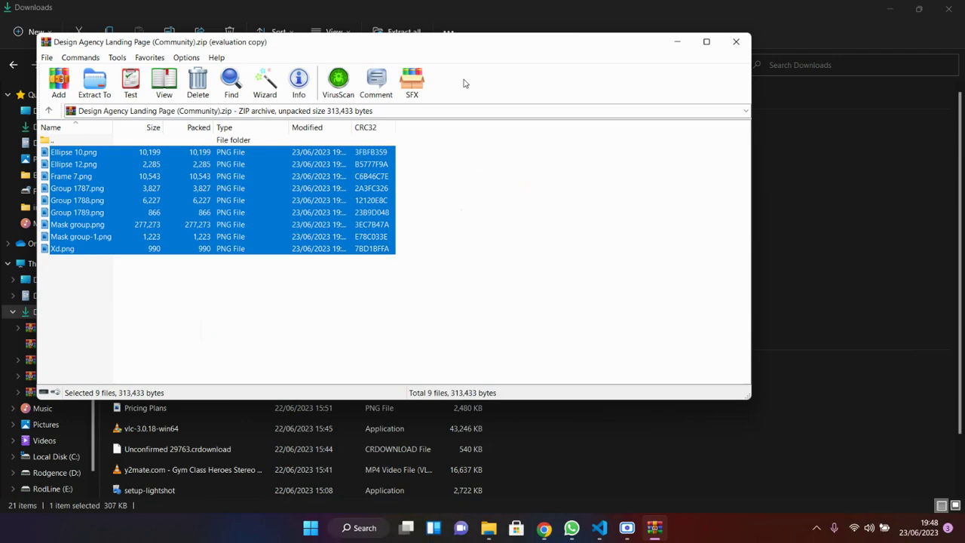
left_click(889, 10)
left_click_drag(304, 206, 842, 151)
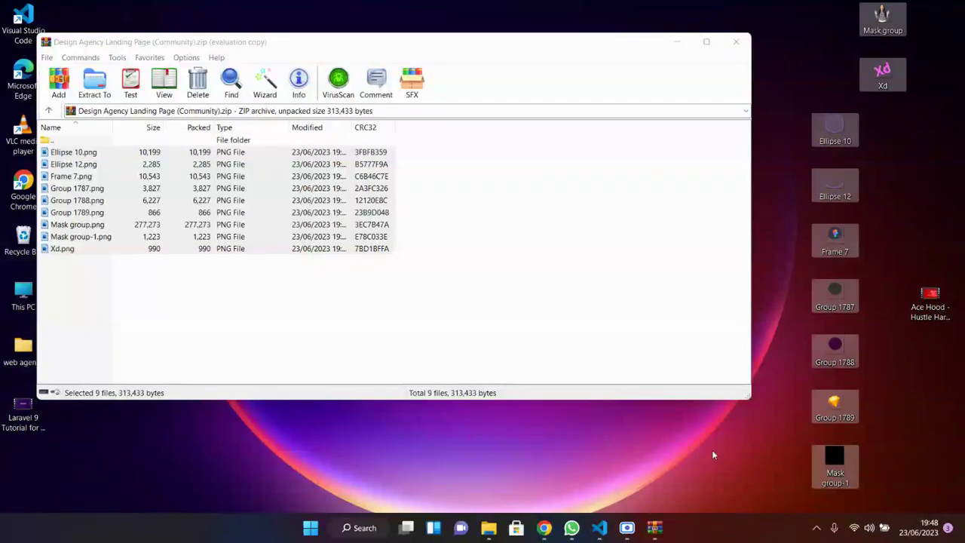
Step: Upload the nine extracted PNG files from the desktop into the media library in the browser
mouse_move(544, 532)
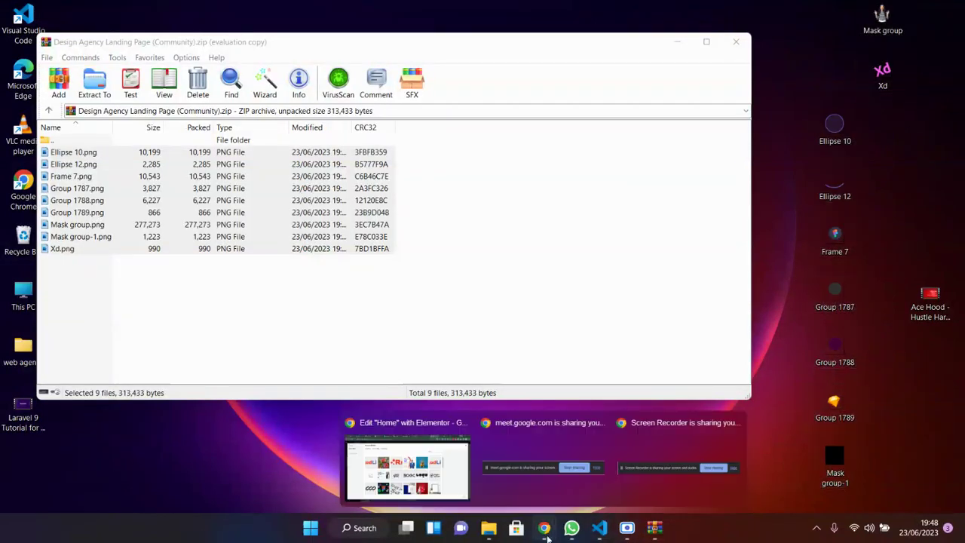
left_click(430, 477)
left_click_drag(834, 17, 468, 68)
left_click_drag(835, 13, 892, 478)
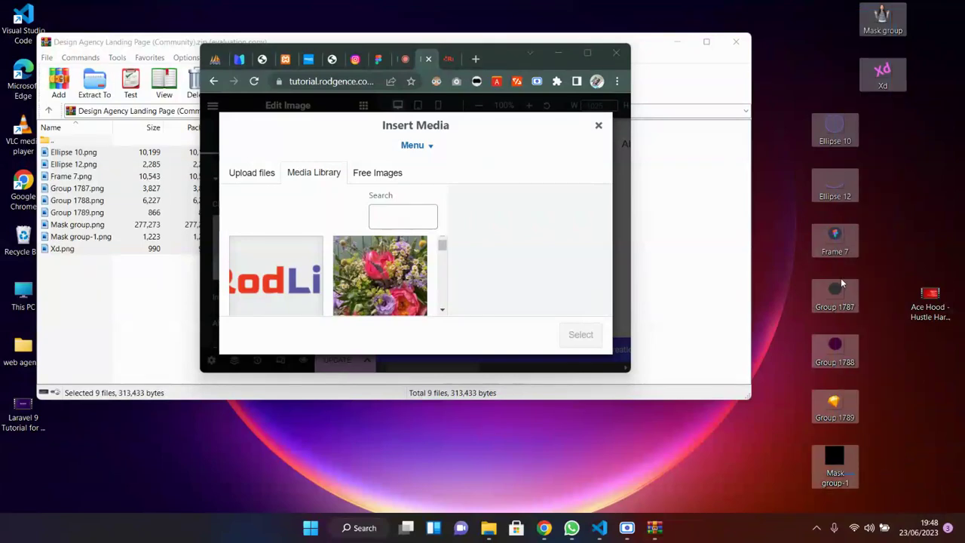
left_click_drag(846, 306, 422, 255)
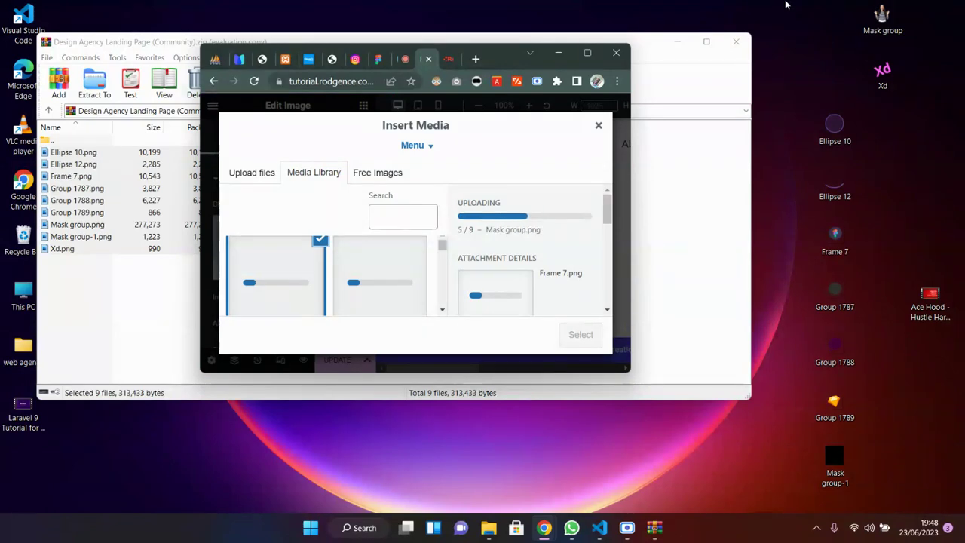
left_click(586, 51)
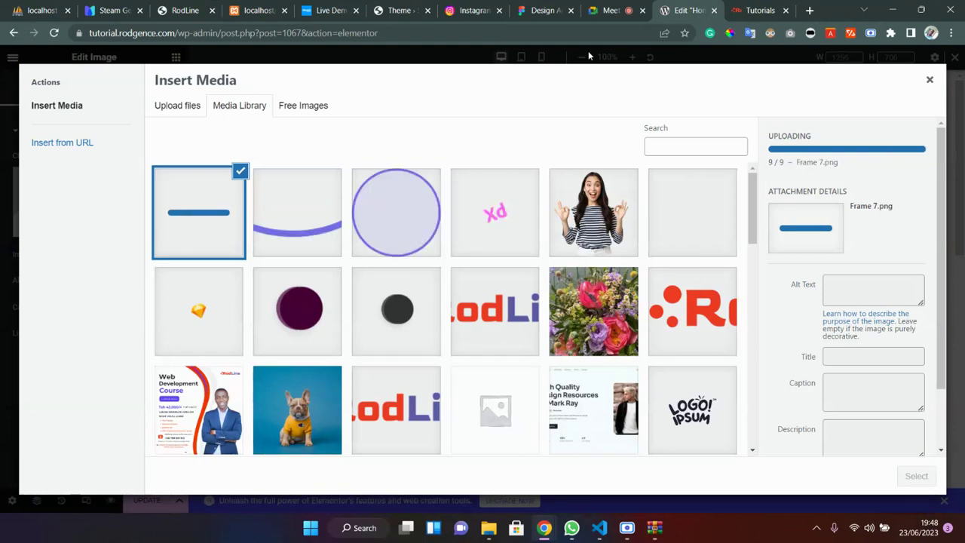
Step: Delete the nine extracted PNG files, including Mask group and Xd, from the desktop
left_click(890, 13)
left_click_drag(829, 50, 863, 469)
key("Delete")
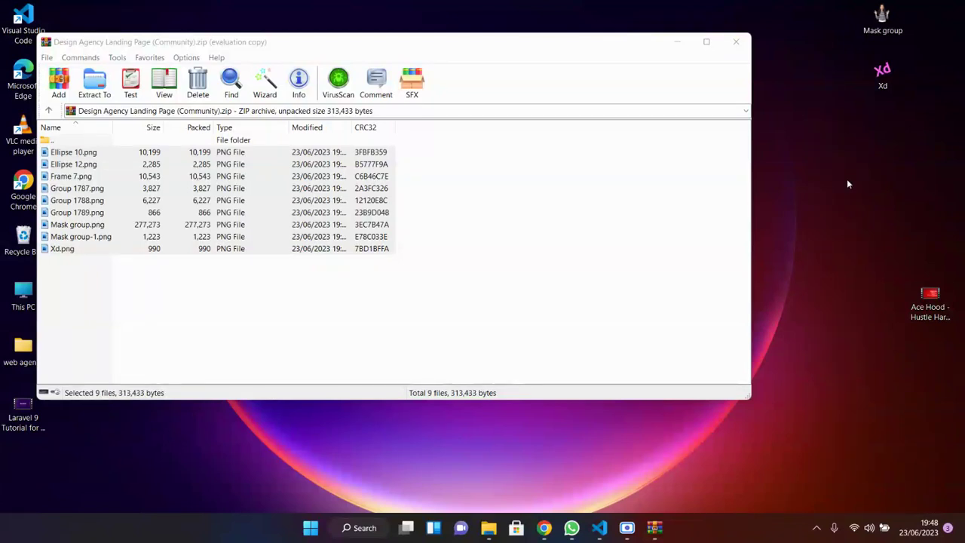
left_click_drag(847, 4, 912, 84)
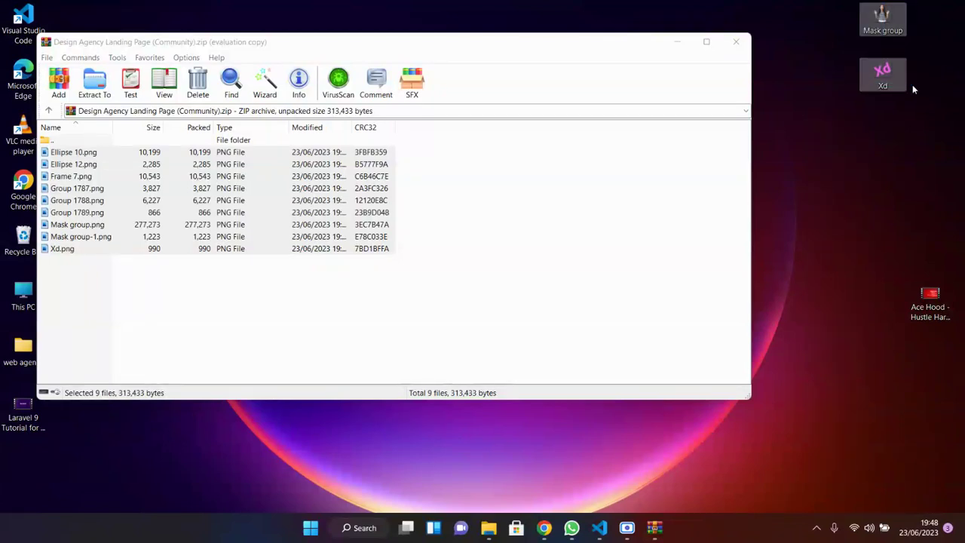
key("Delete")
Step: Return to the browser and insert Mask-group.png, the woman in the striped shirt, into the hero Image widget
mouse_move(544, 527)
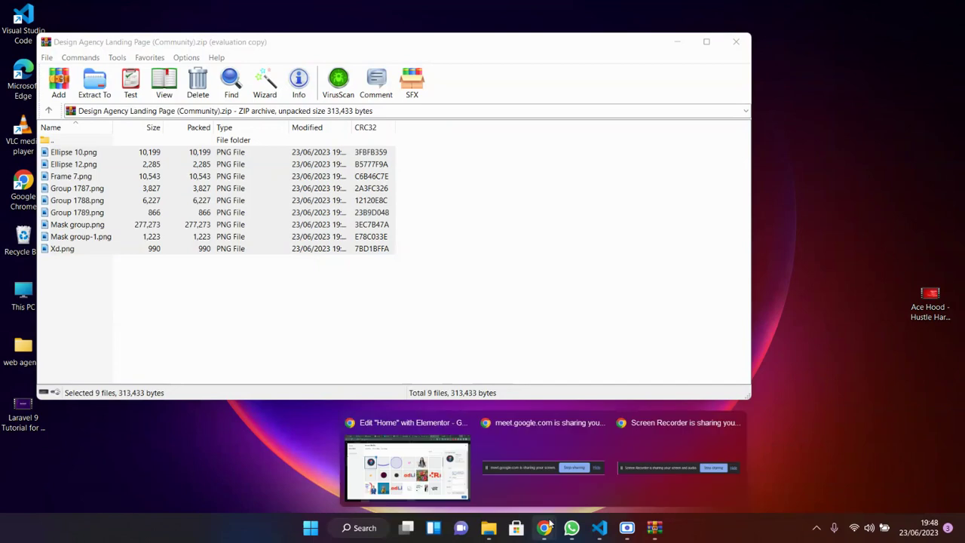
left_click(407, 463)
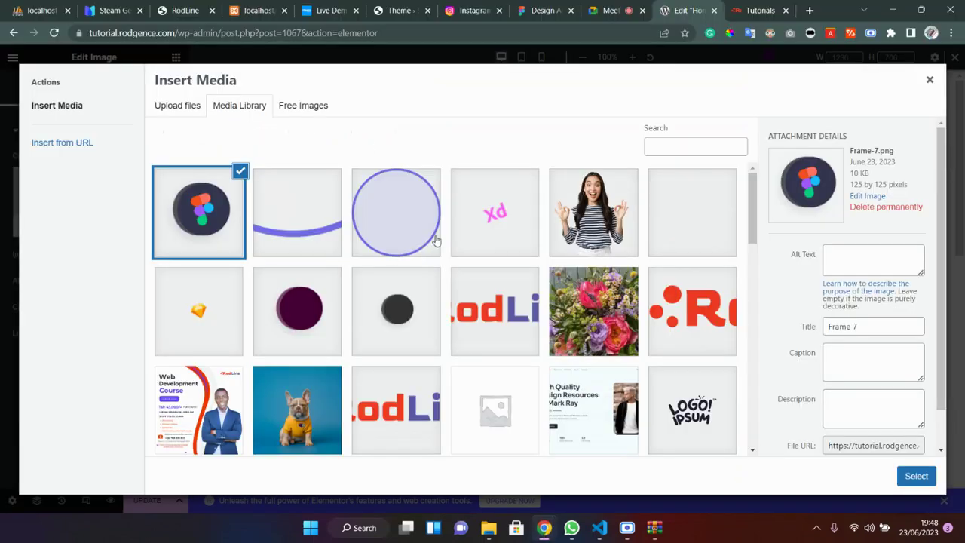
left_click(595, 218)
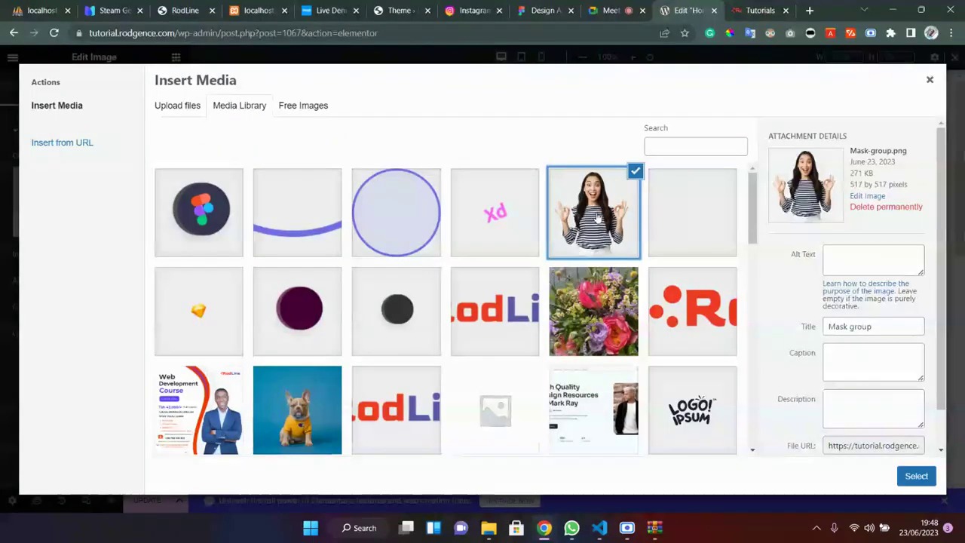
left_click(915, 476)
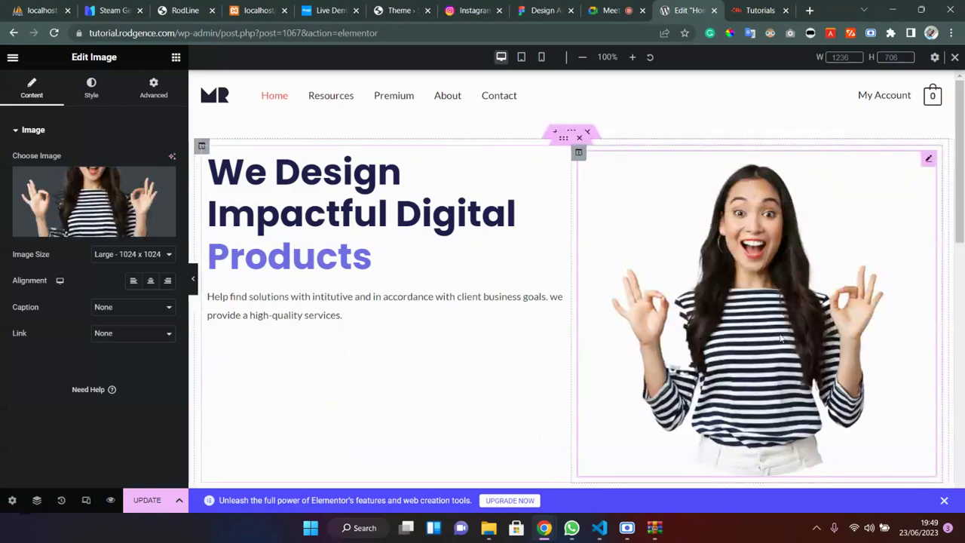
Step: Try the Thumbnail - 150 x 150 and Medium - 300 x 300 image sizes on the hero image
scroll(829, 392, "down", 2)
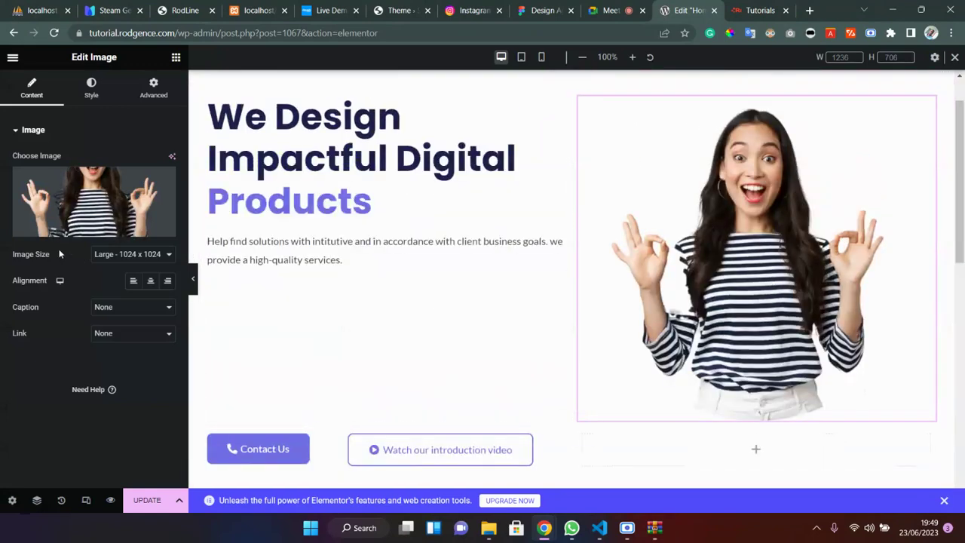
left_click(124, 255)
left_click(113, 267)
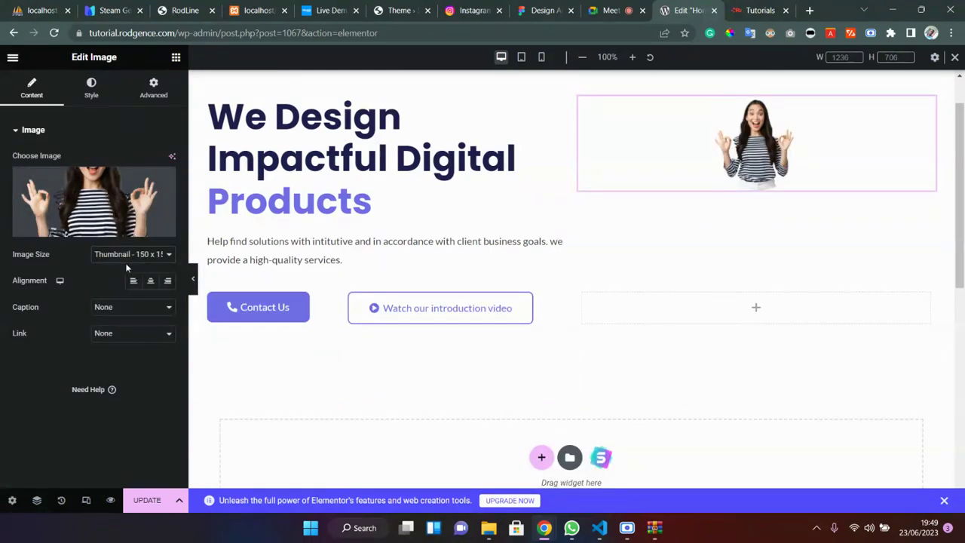
left_click(126, 257)
left_click(120, 278)
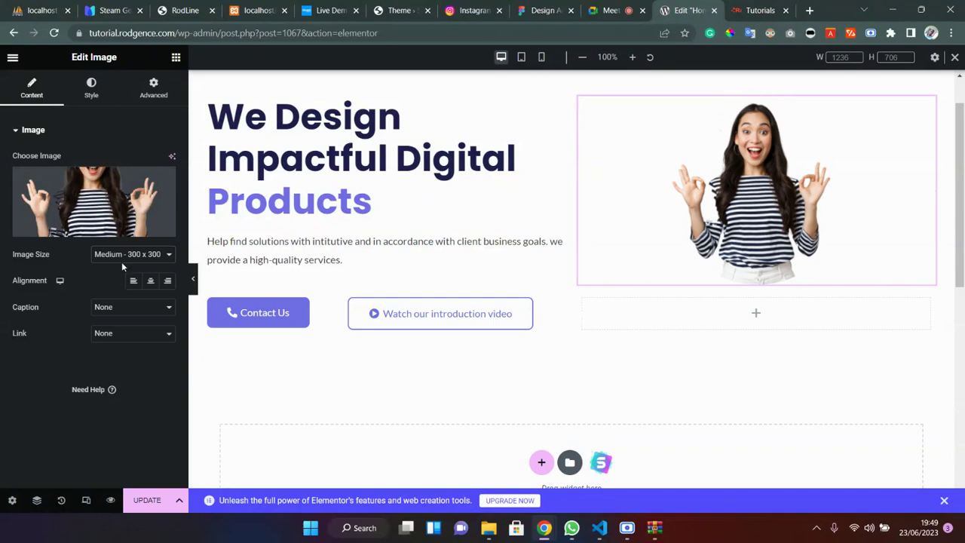
Step: Try the Medium Large and Full image sizes on the hero image and compare them on the page
left_click(123, 256)
left_click(120, 286)
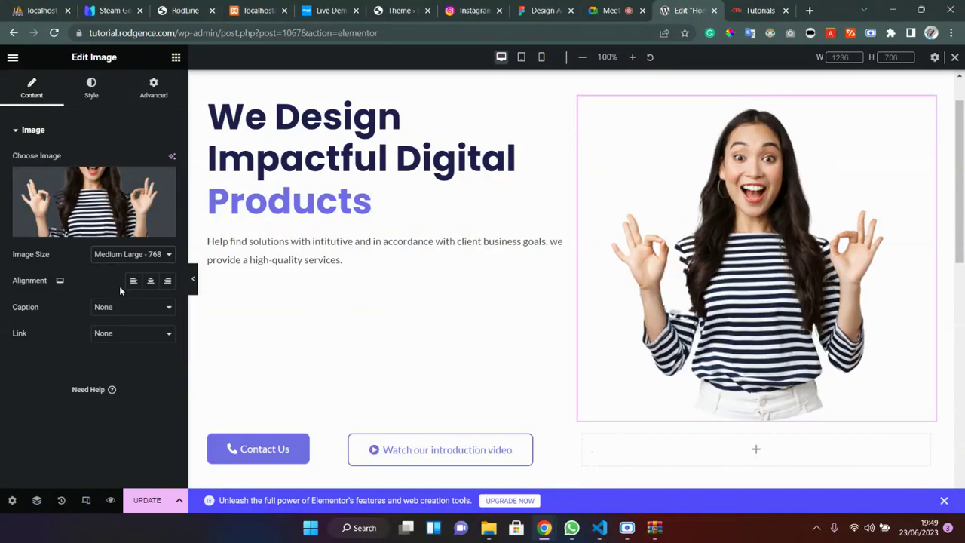
scroll(434, 277, "down", 1)
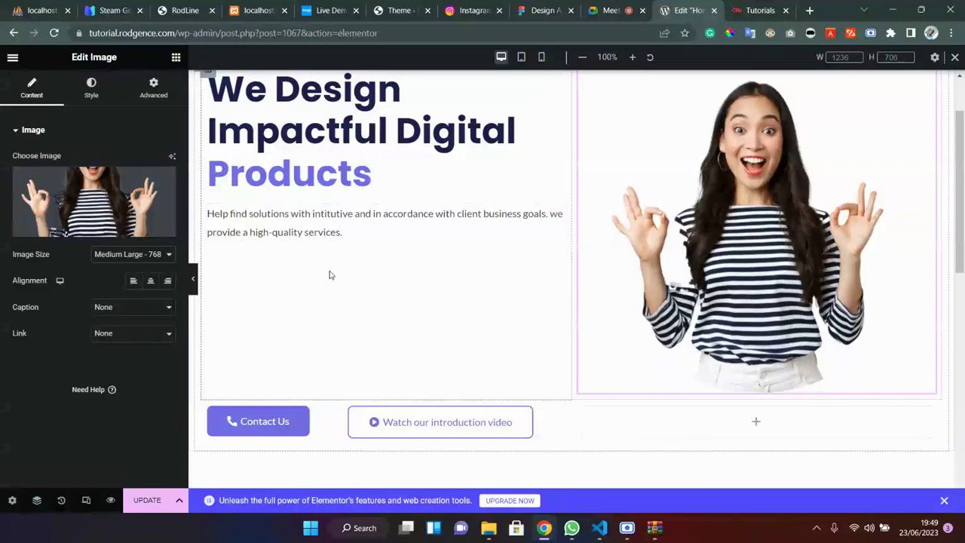
scroll(678, 226, "up", 2)
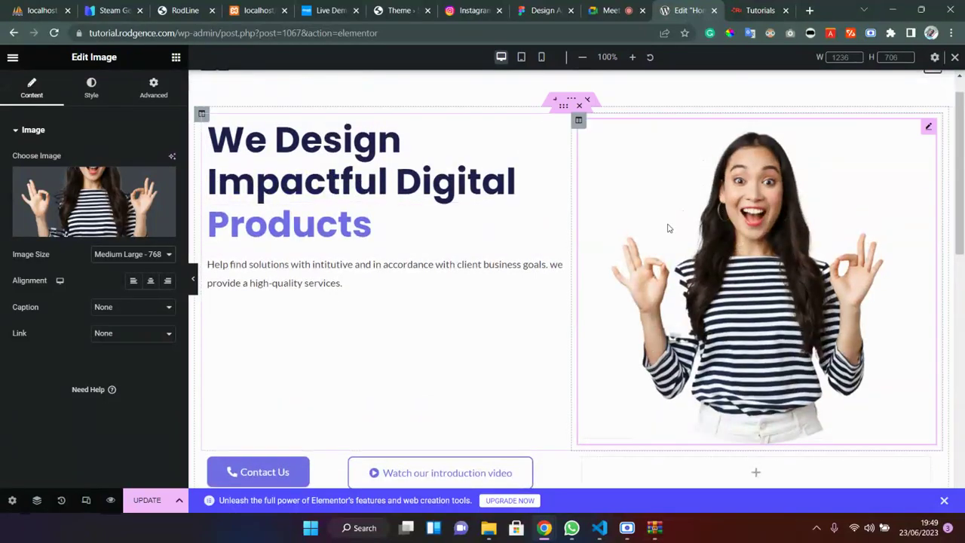
scroll(622, 240, "up", 1)
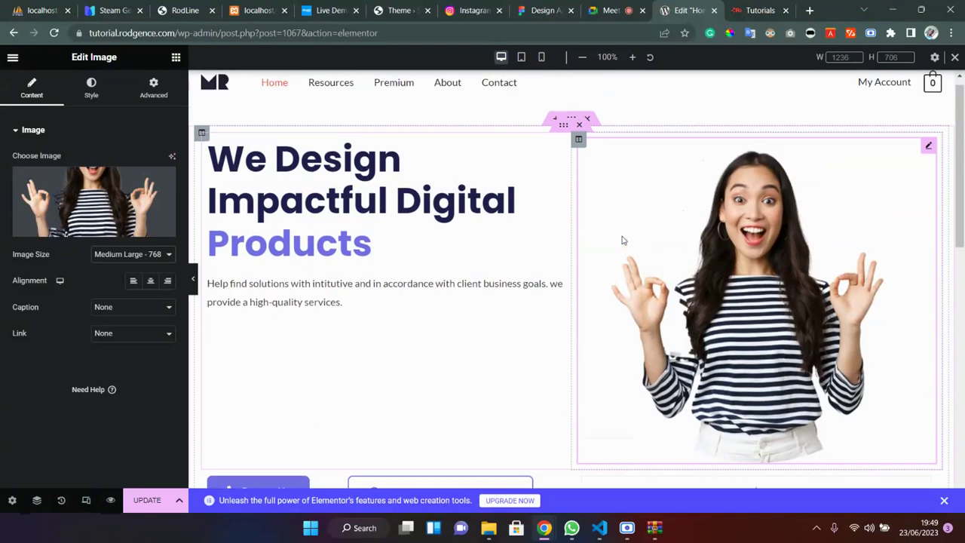
left_click(105, 260)
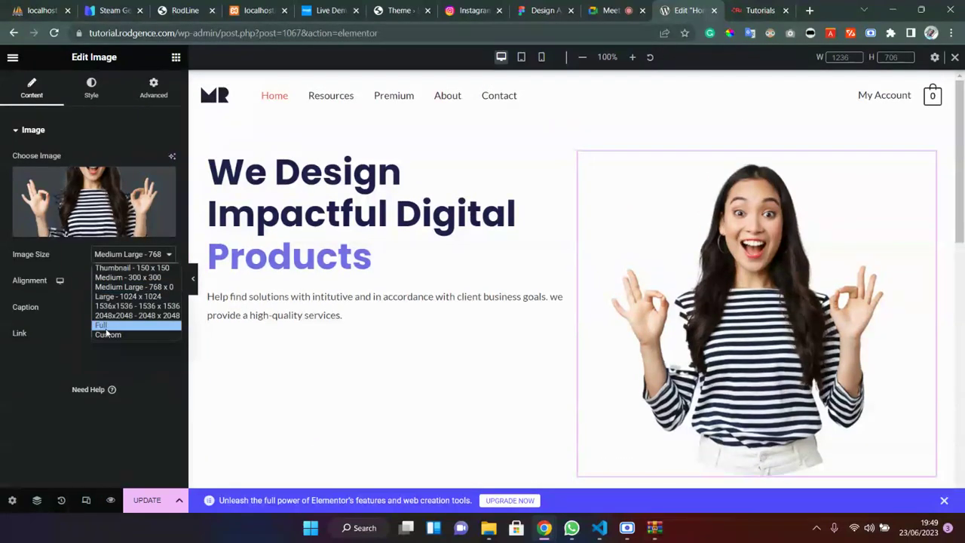
left_click(117, 332)
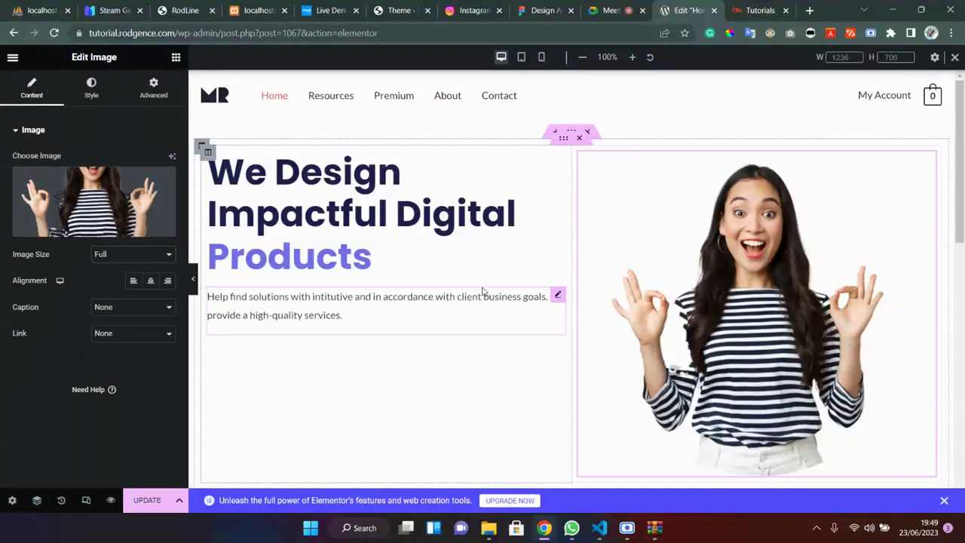
scroll(482, 289, "down", 2)
scroll(389, 299, "up", 1)
Step: Switch the hero image to a Custom size and apply a width of 250 and a height of 150
left_click(105, 258)
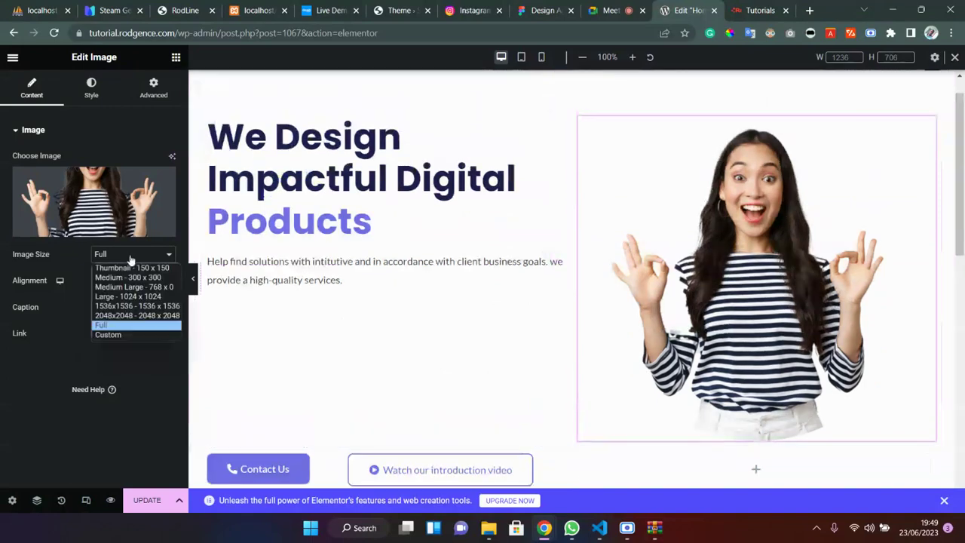
left_click(107, 336)
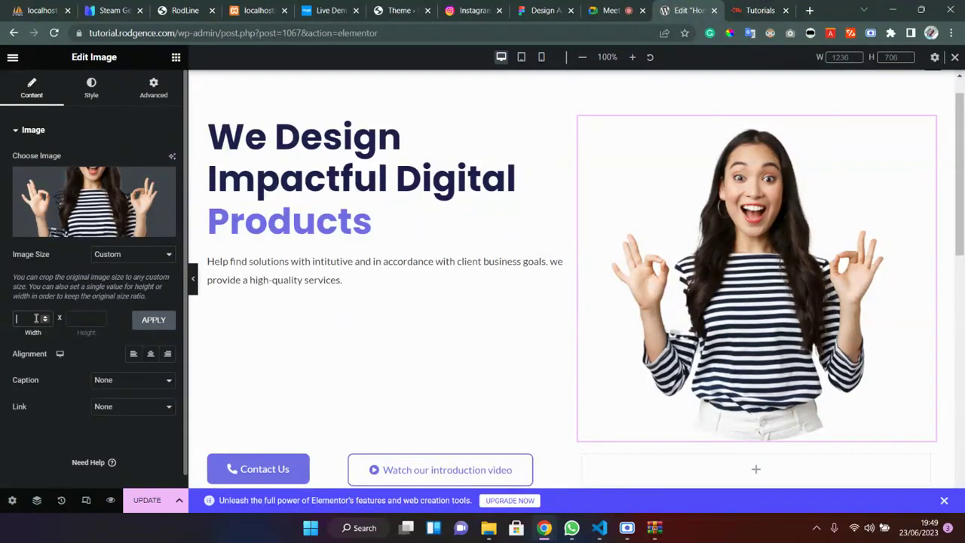
left_click(81, 318)
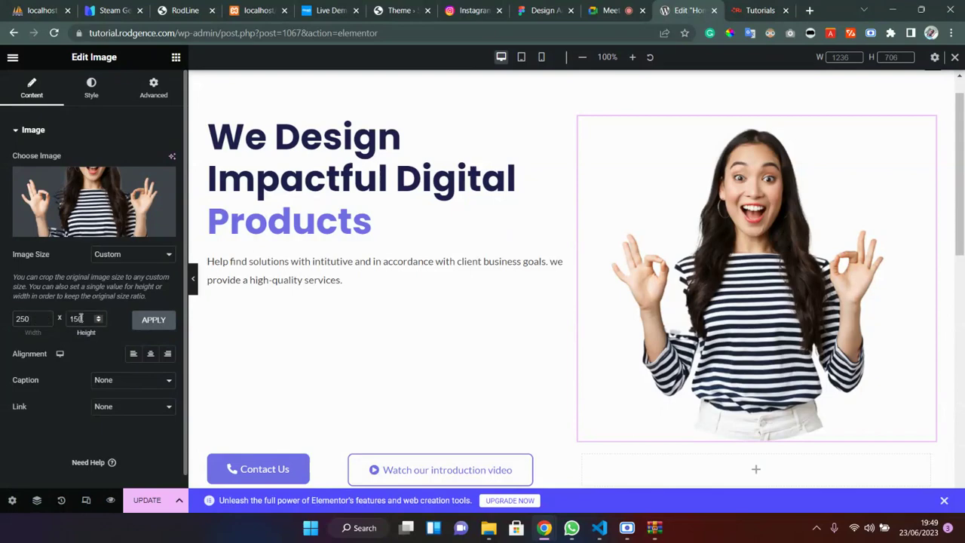
type("150")
left_click(153, 319)
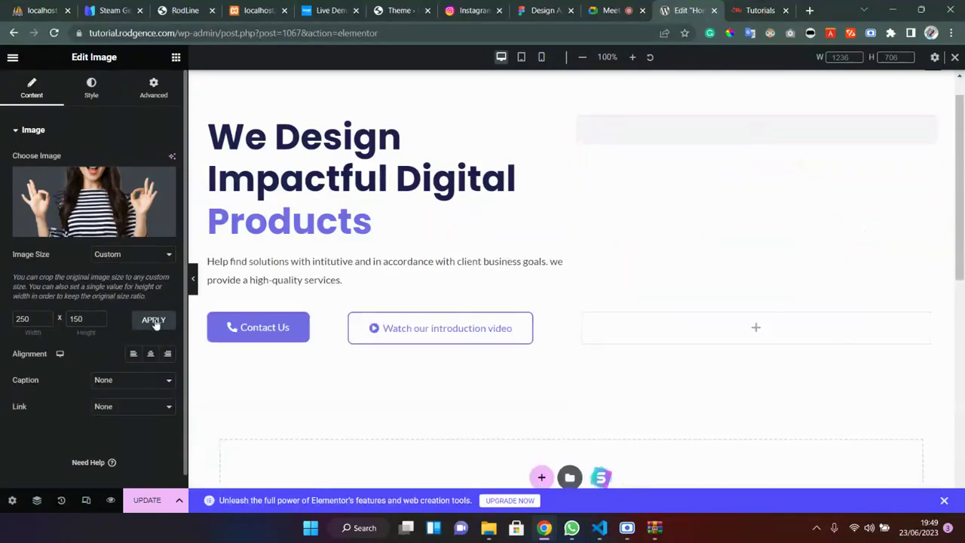
Step: Set the hero image's custom width to 450 and its height to 350, applying each change
left_click(18, 319)
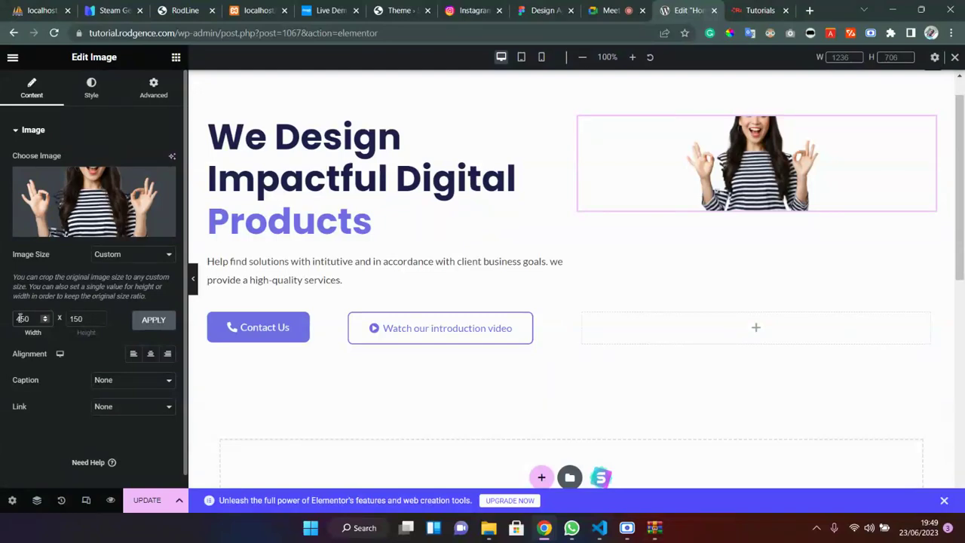
type("4")
left_click(146, 328)
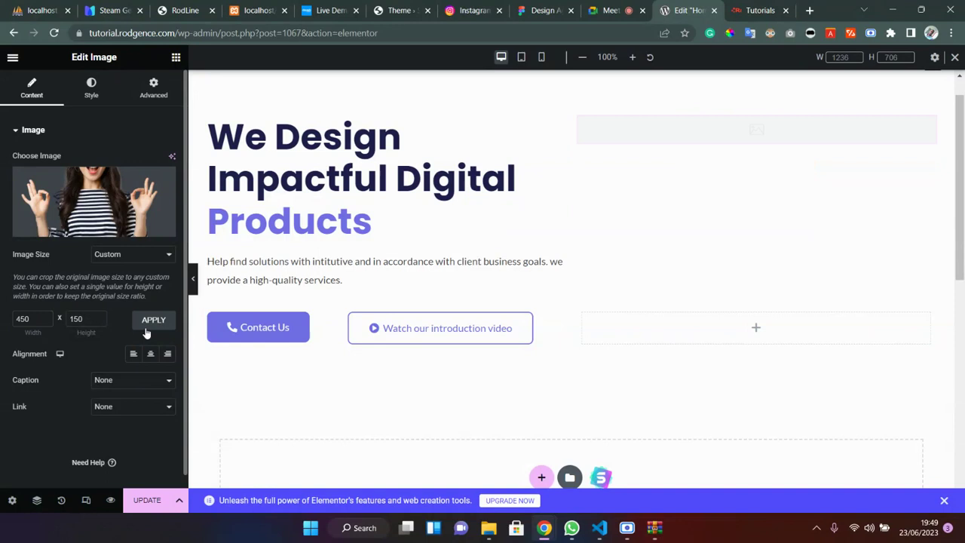
left_click(76, 319)
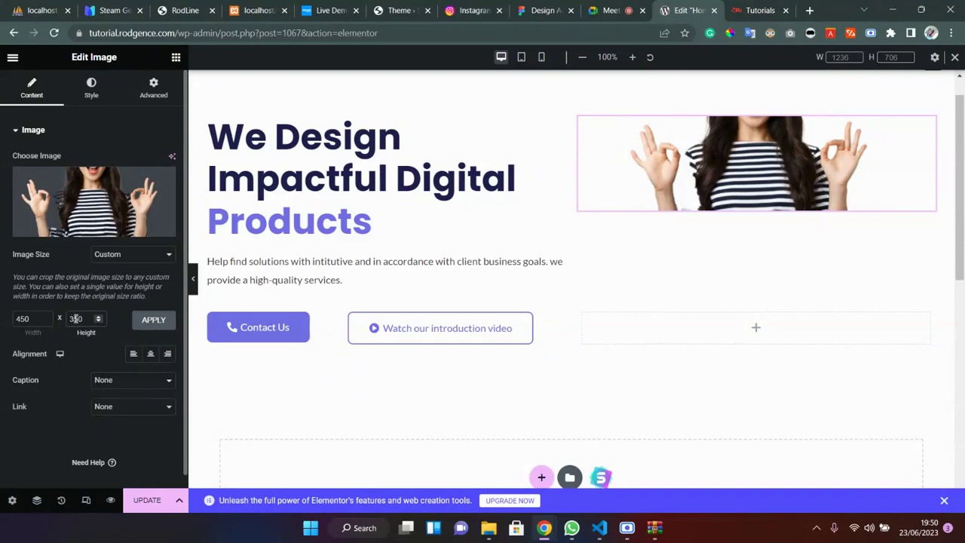
left_click(148, 330)
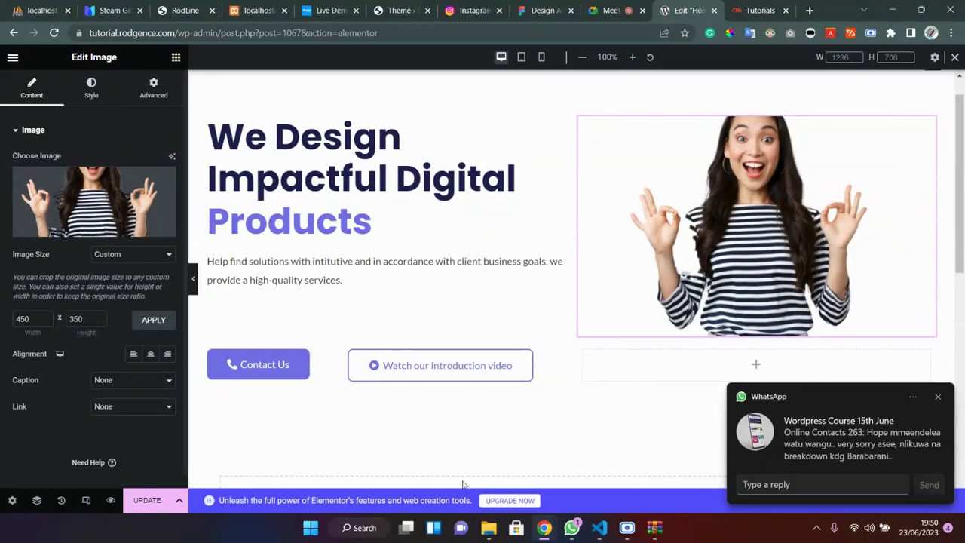
Step: Switch to WhatsApp, open the Wordpress Course 15th June group, send the replies "ndio ndio" and "tumeendelea bro", and return to the page editor
left_click(571, 527)
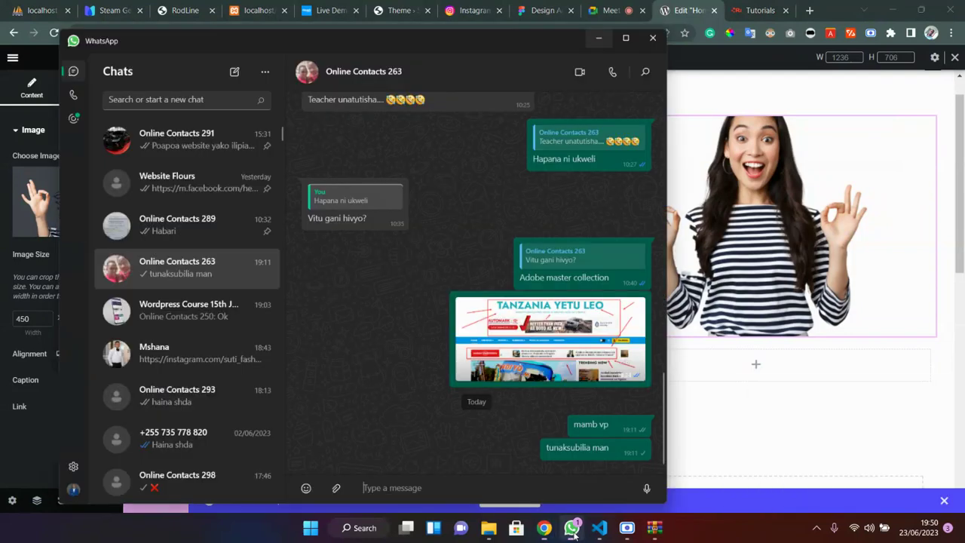
left_click(168, 220)
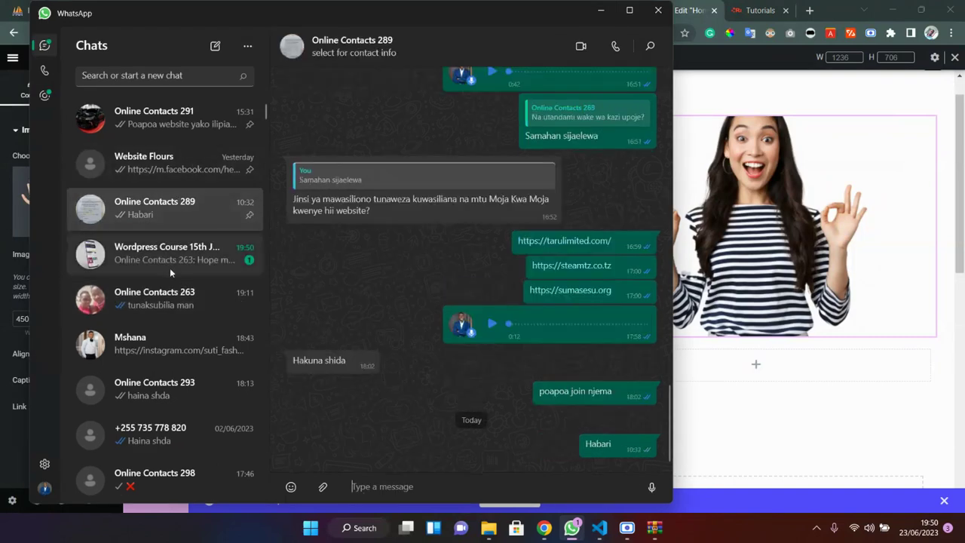
left_click(170, 264)
scroll(168, 389, "down", 3)
scroll(167, 388, "down", 1)
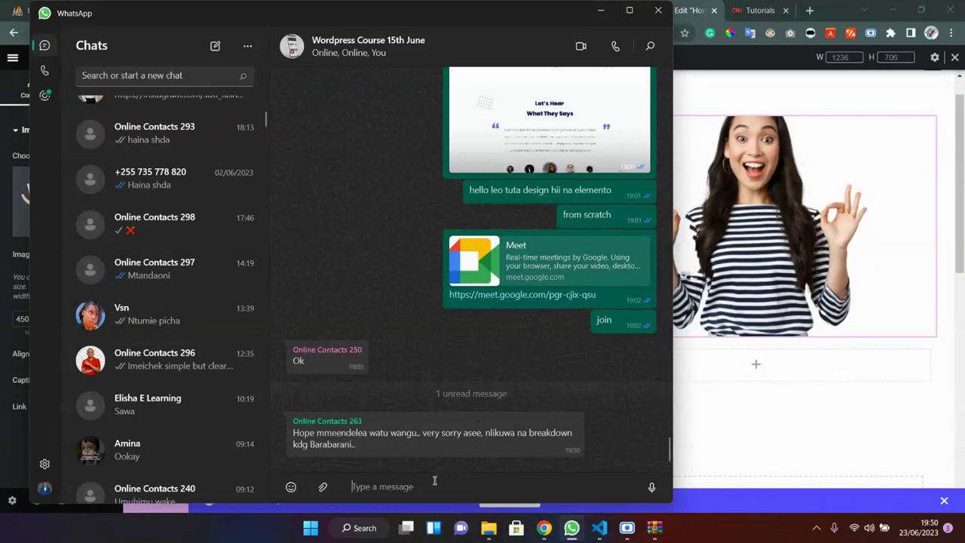
type("ndio ndio")
key("Return")
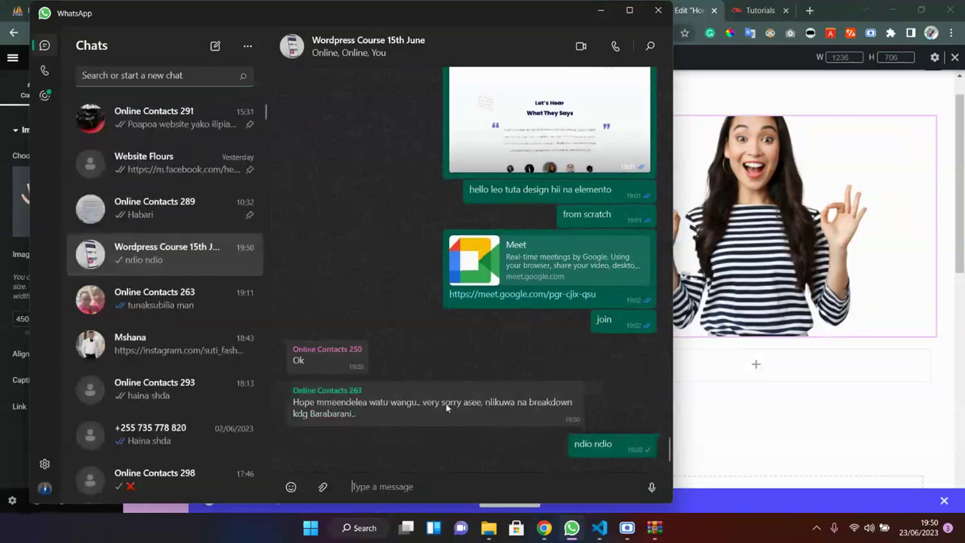
type("tume")
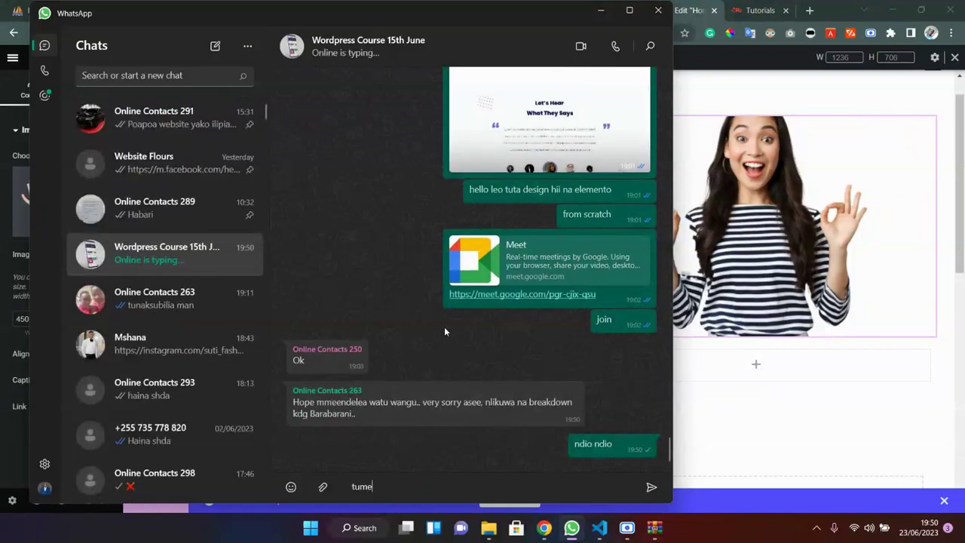
type("endelea bro")
key("Return")
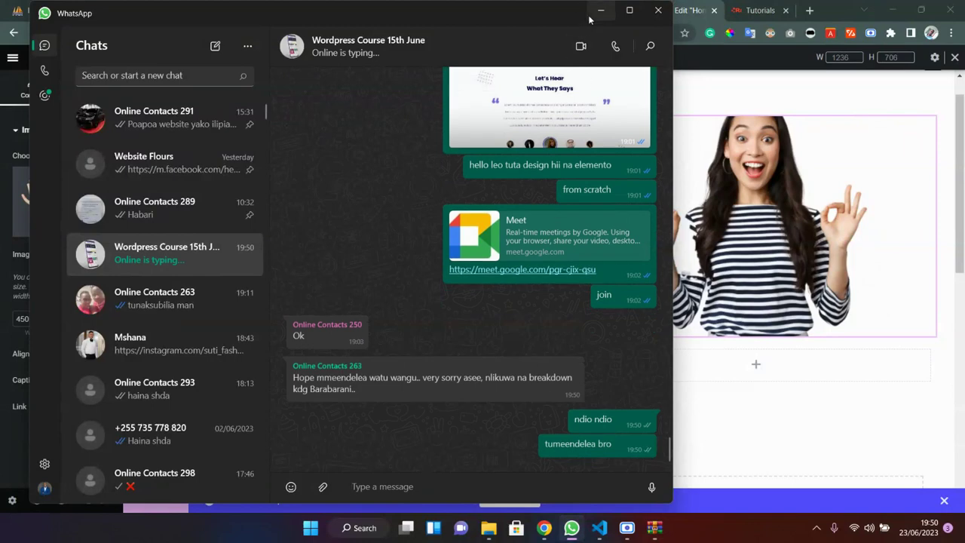
left_click(601, 10)
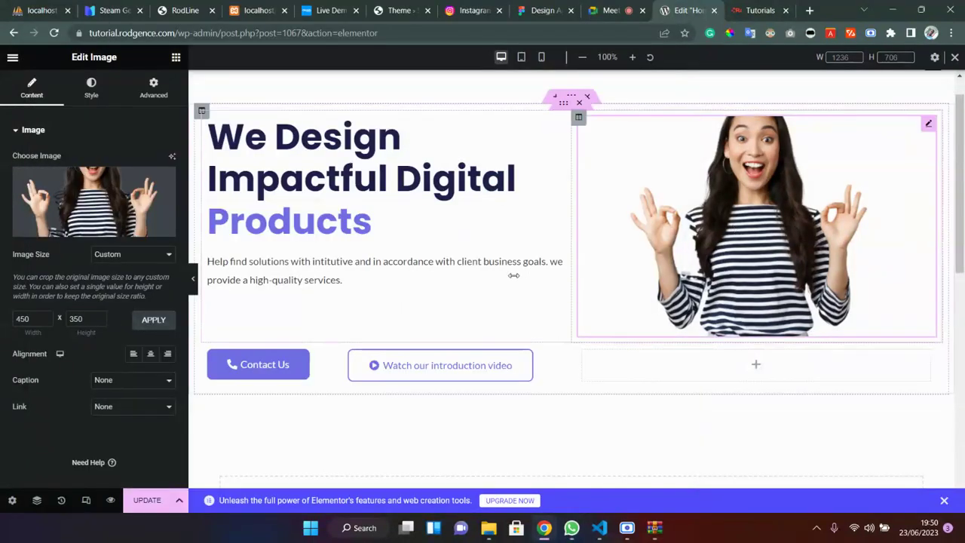
Step: Try a height of 450 on the hero image, and apply a custom size of 350 x 350
left_click(73, 317)
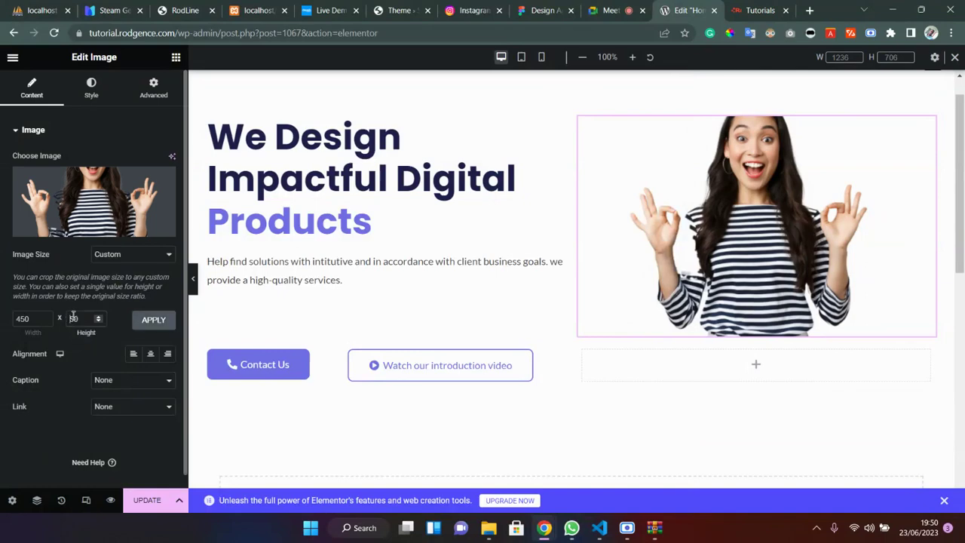
left_click(153, 320)
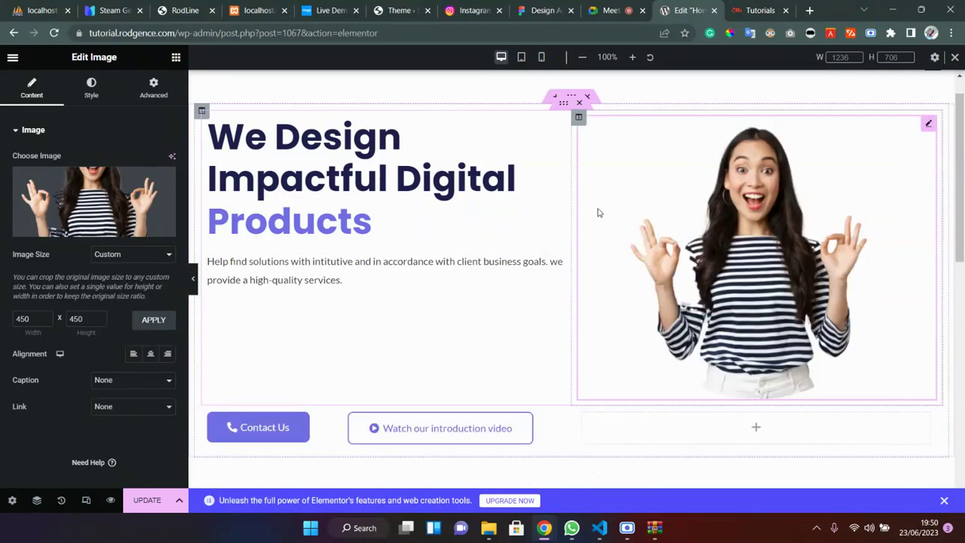
left_click(23, 318)
key("BackSpace")
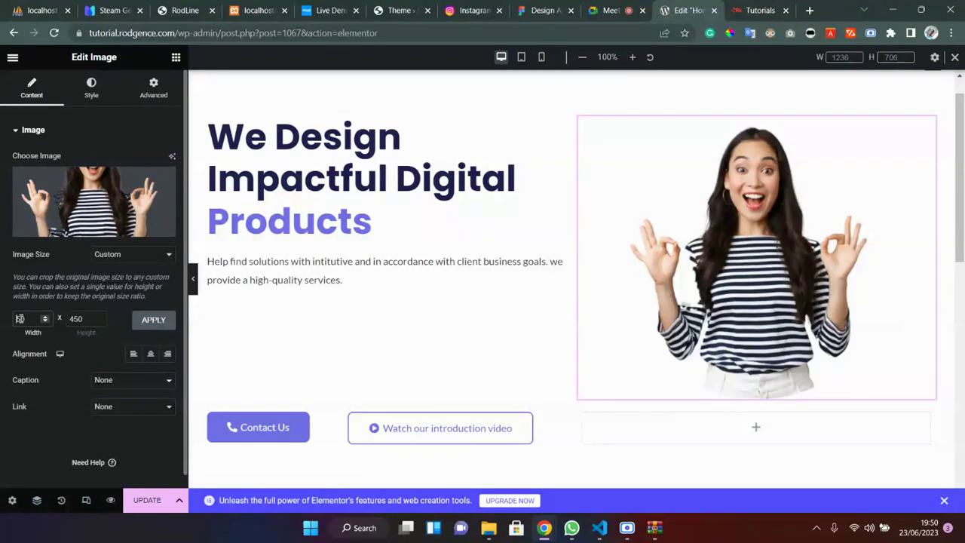
type("3")
left_click(73, 318)
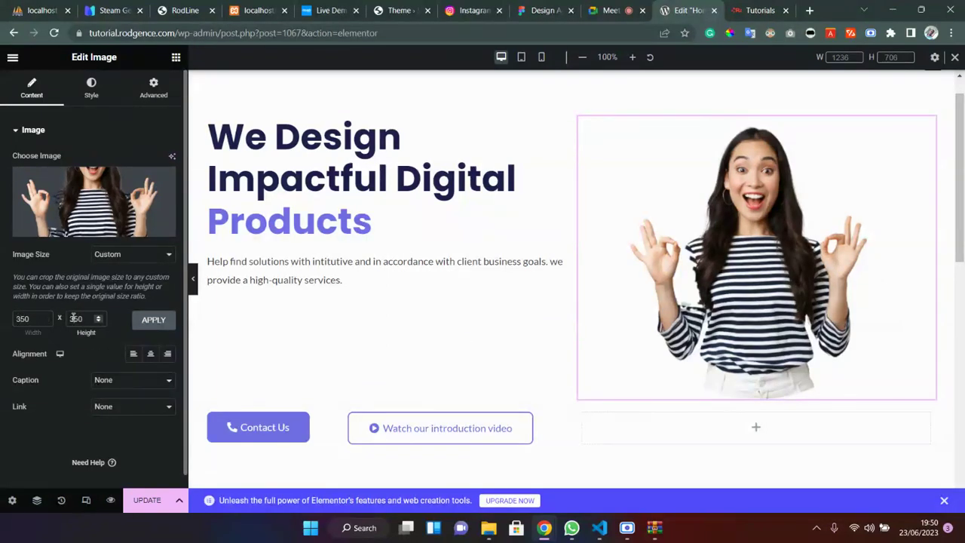
left_click(144, 325)
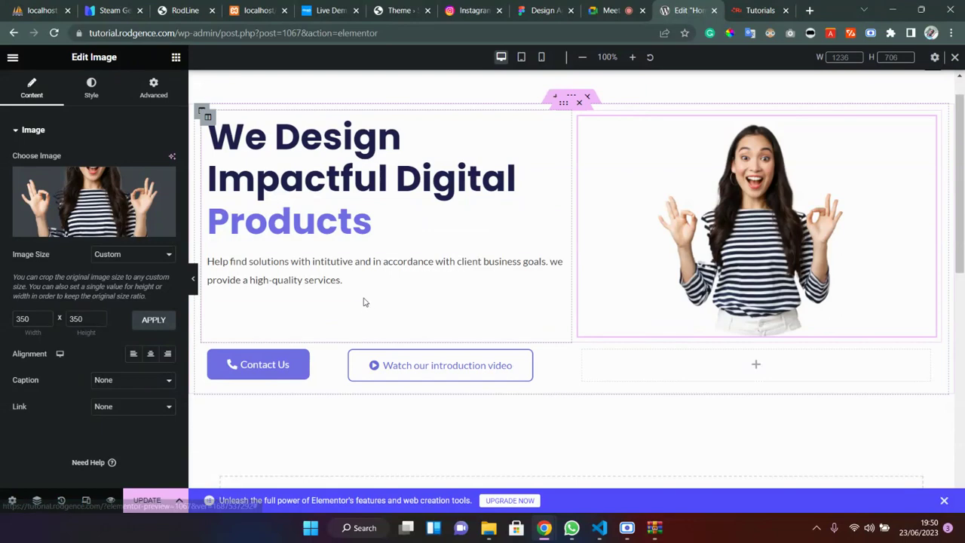
Step: Select the hero description text without editing it and save the page update
left_click(343, 284)
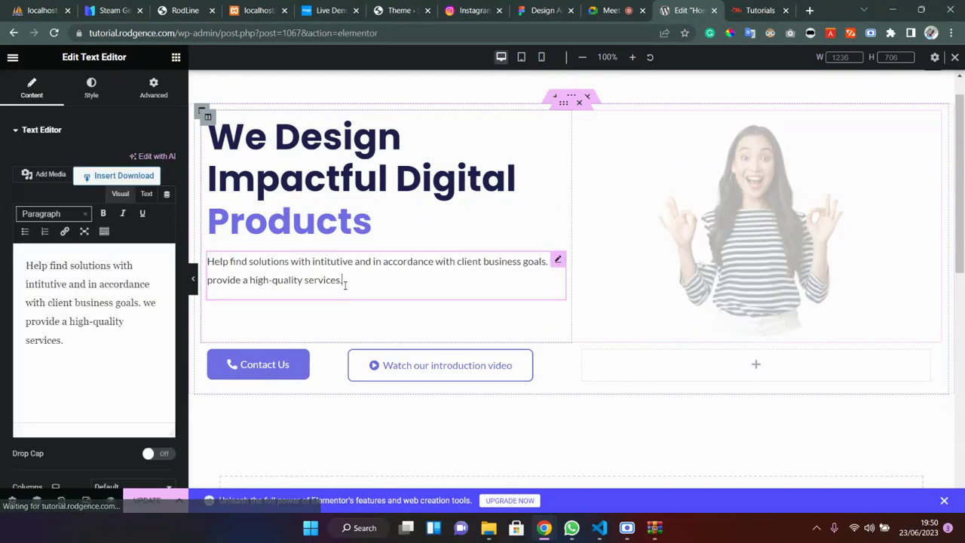
left_click(65, 344)
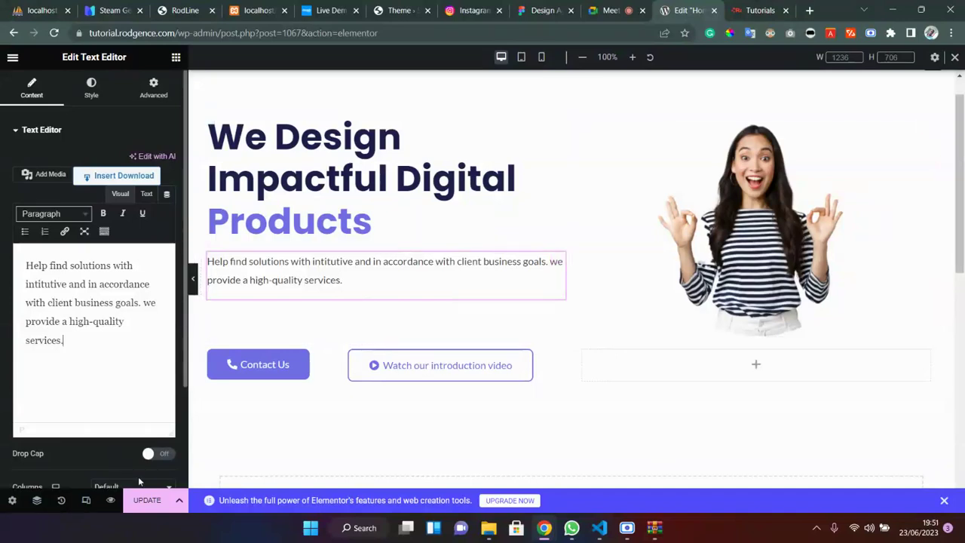
left_click(148, 501)
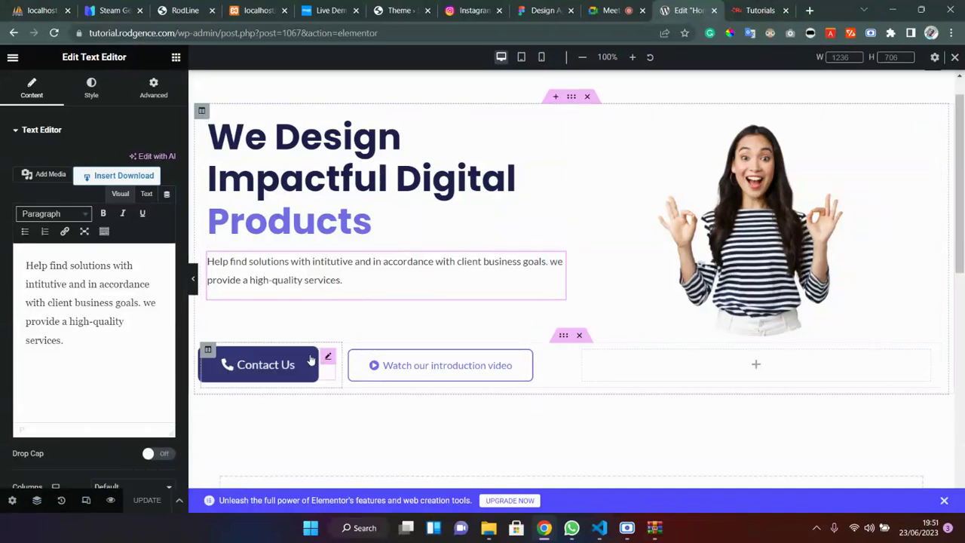
Step: Try unlinked top padding on the buttons' inner section, reset it to 0, and set the section's top margin to -72 px
left_click(564, 336)
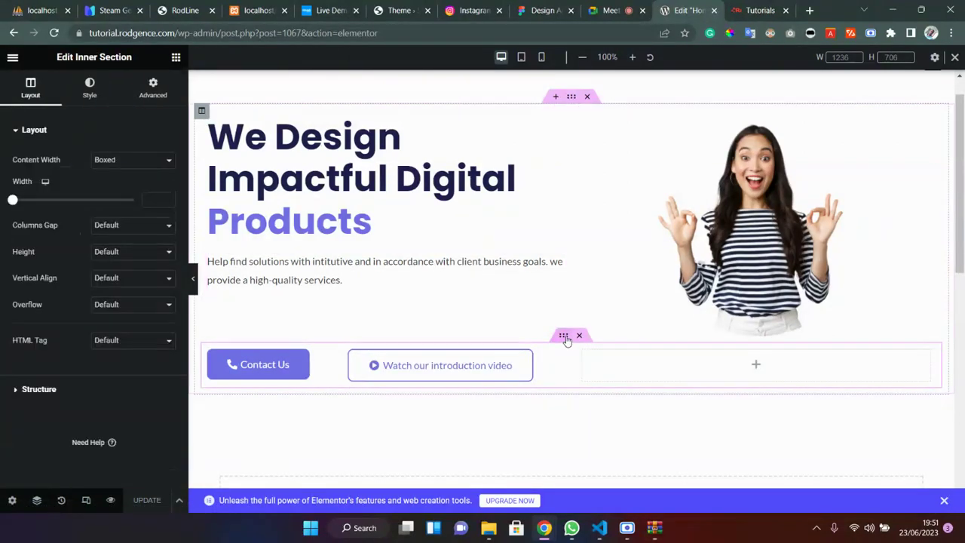
left_click(151, 100)
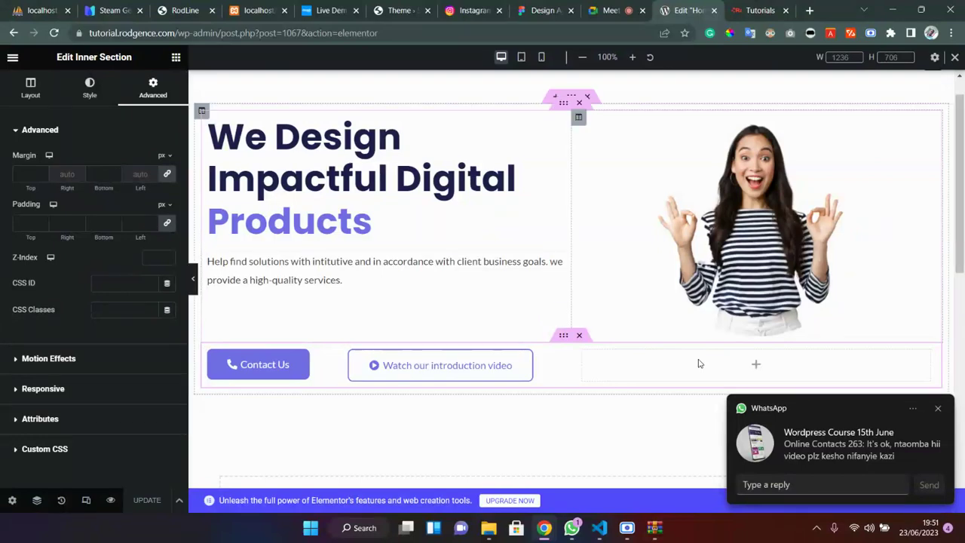
left_click(935, 408)
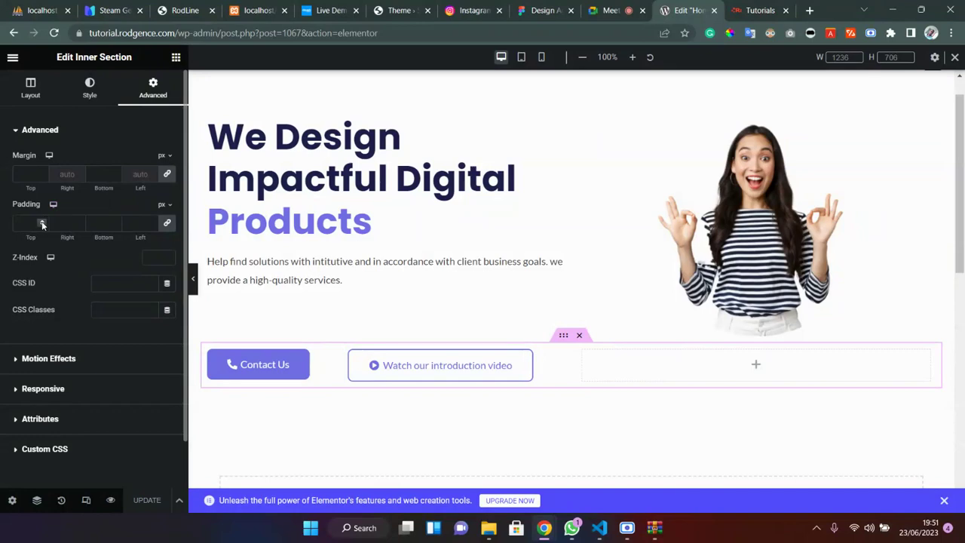
left_click(167, 223)
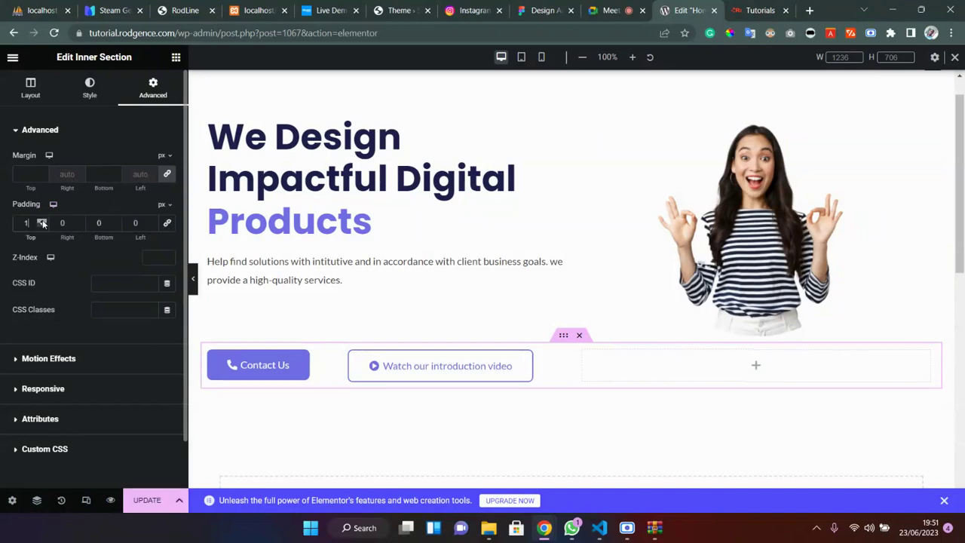
left_click(42, 220)
left_click(42, 225)
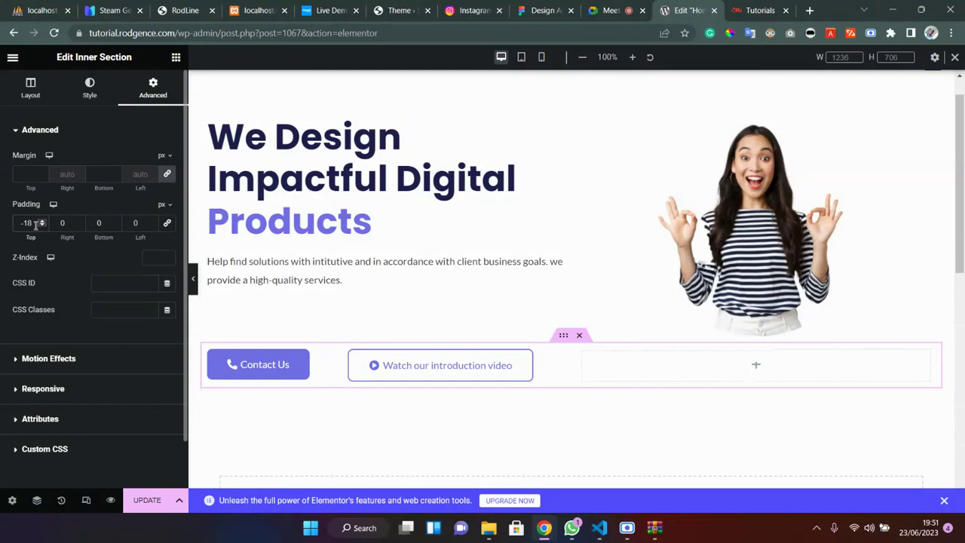
left_click_drag(33, 223, 20, 223)
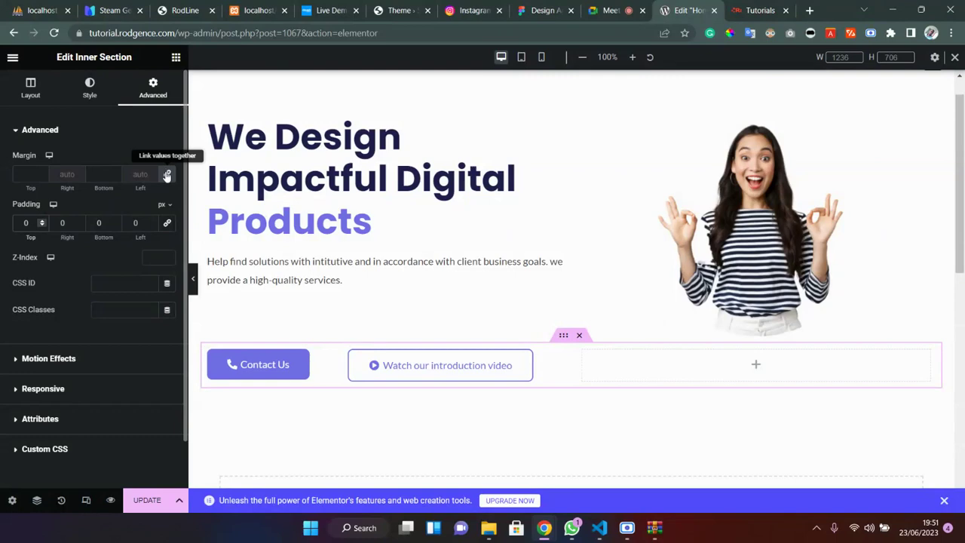
left_click_drag(42, 177, 41, 178)
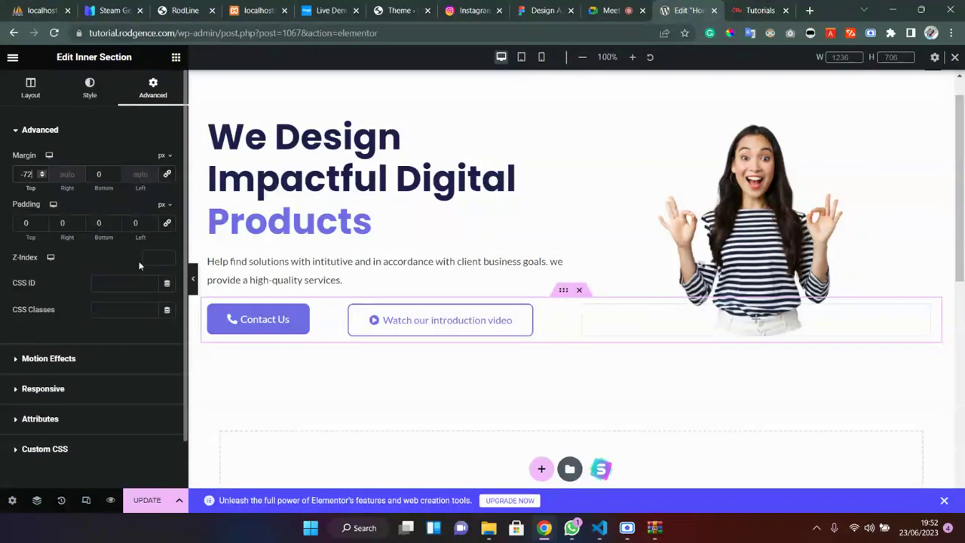
Step: In the mobile portrait view, unlink the buttons' inner section margins and set the top margin to 0
left_click(543, 59)
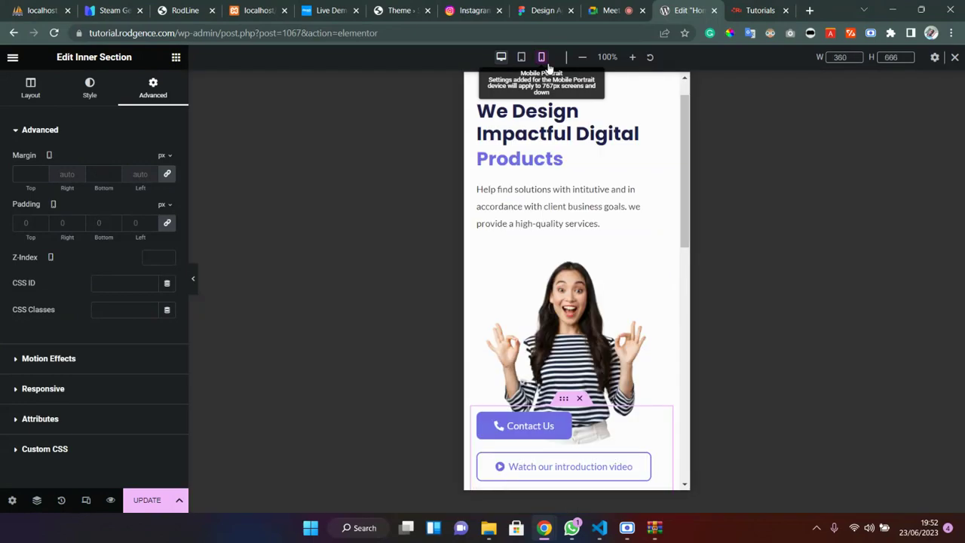
scroll(512, 377, "down", 1)
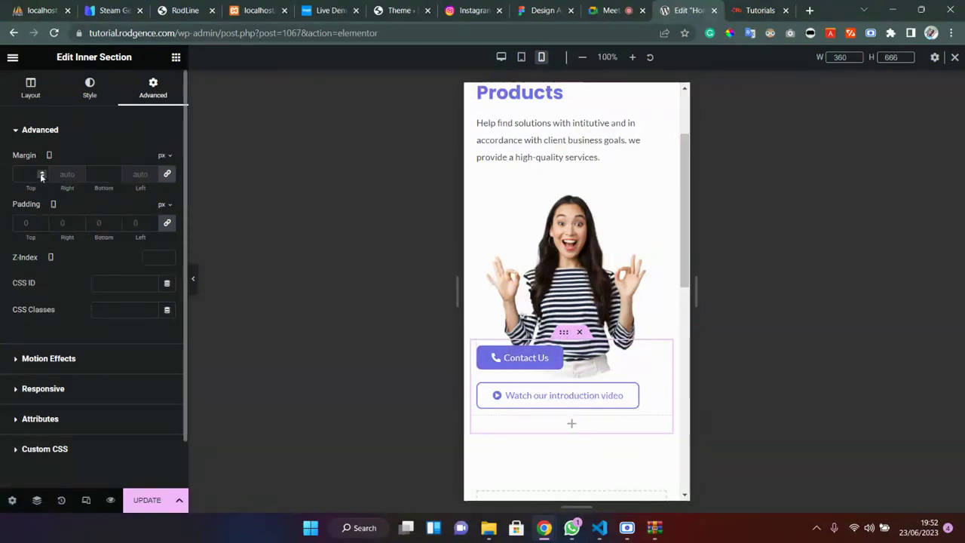
left_click(167, 173)
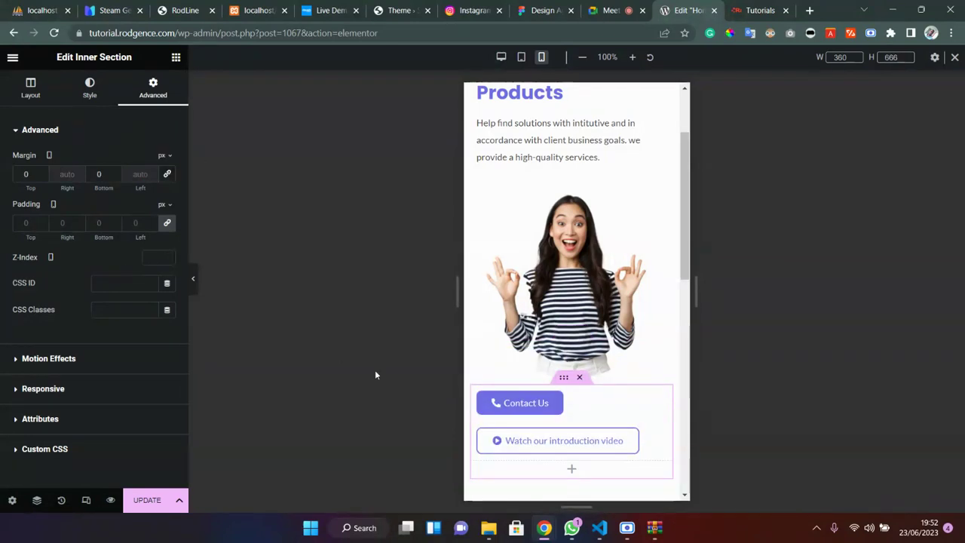
Step: Centre-align the Contact Us and Watch our introduction video buttons for the mobile view
left_click(612, 413)
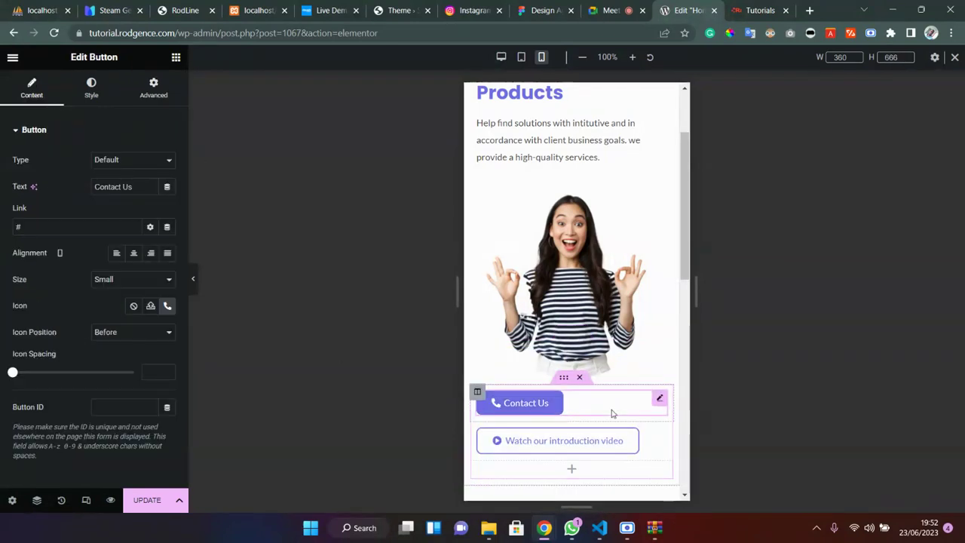
left_click(134, 254)
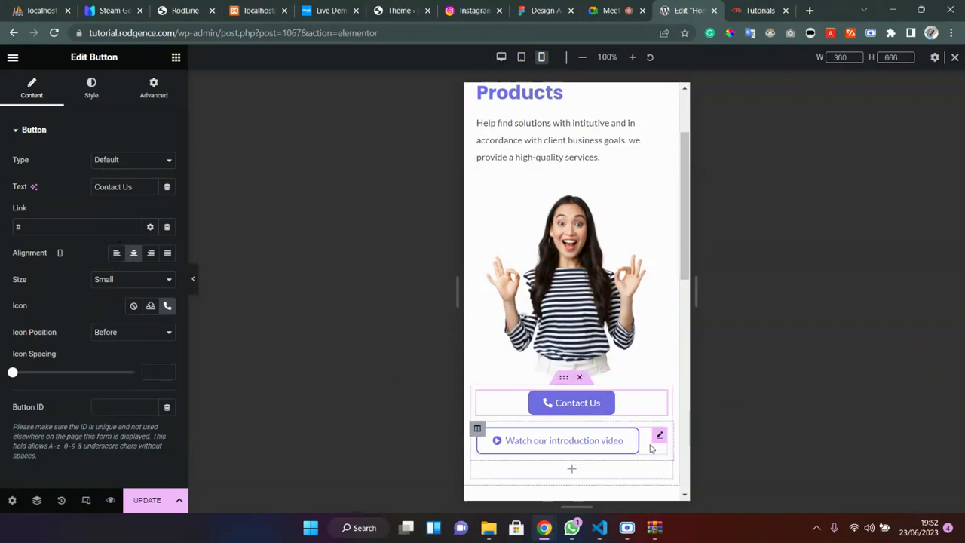
left_click(659, 435)
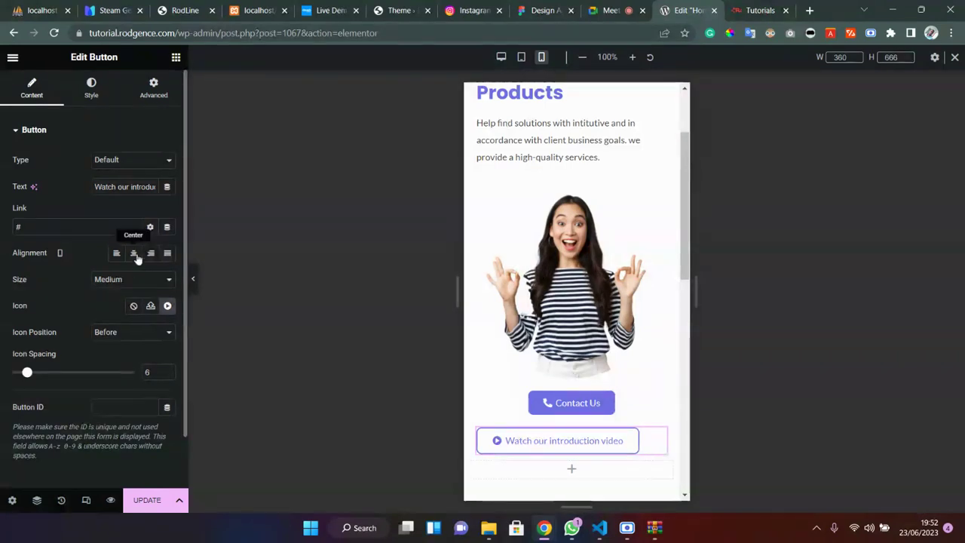
left_click(134, 253)
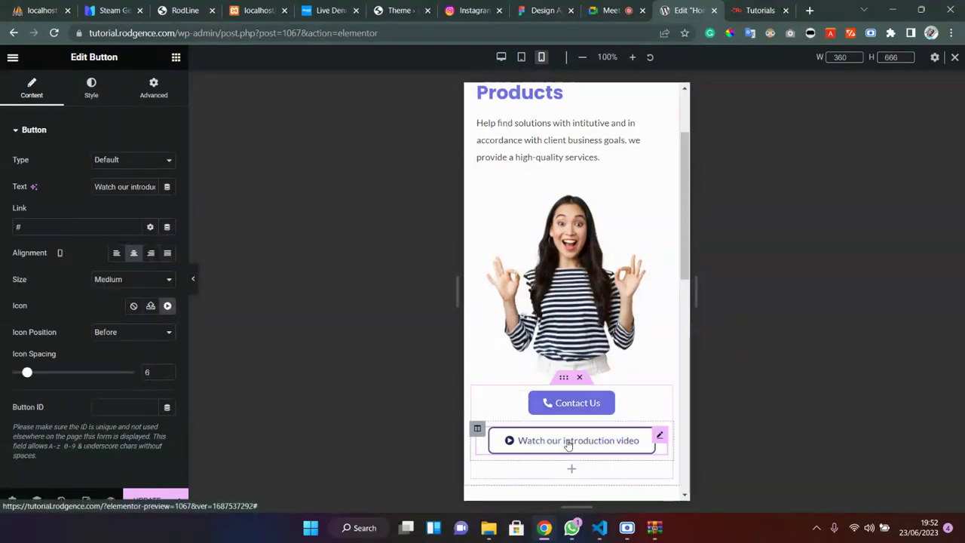
Step: Review the hero layout from heading to buttons in the mobile view, and check it in the tablet view
scroll(632, 177, "up", 1)
scroll(632, 173, "up", 1)
scroll(631, 173, "down", 2)
scroll(632, 173, "up", 4)
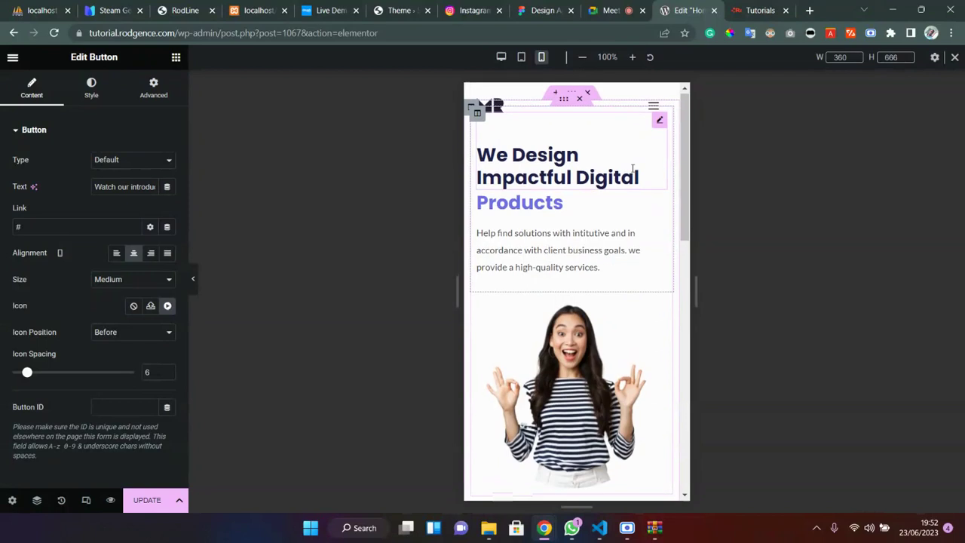
scroll(632, 170, "down", 3)
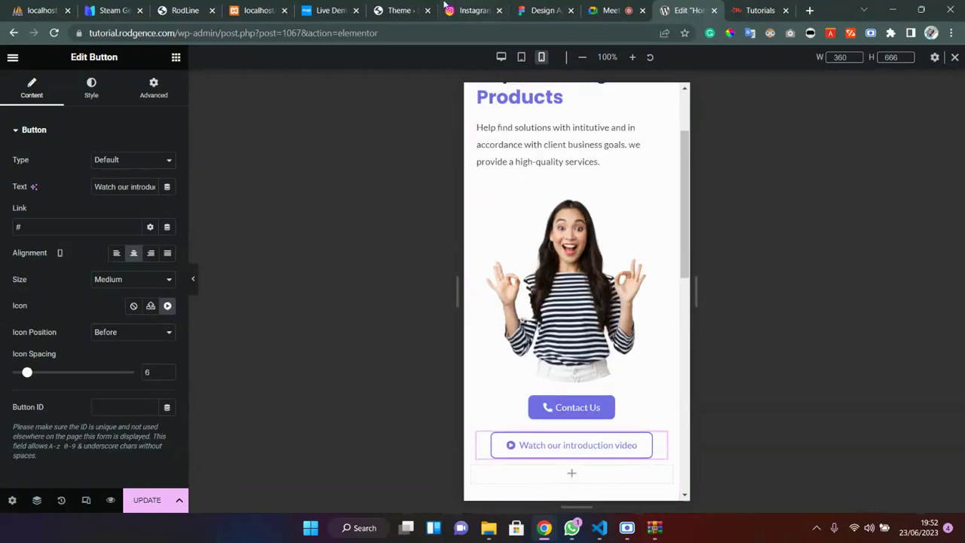
left_click(521, 56)
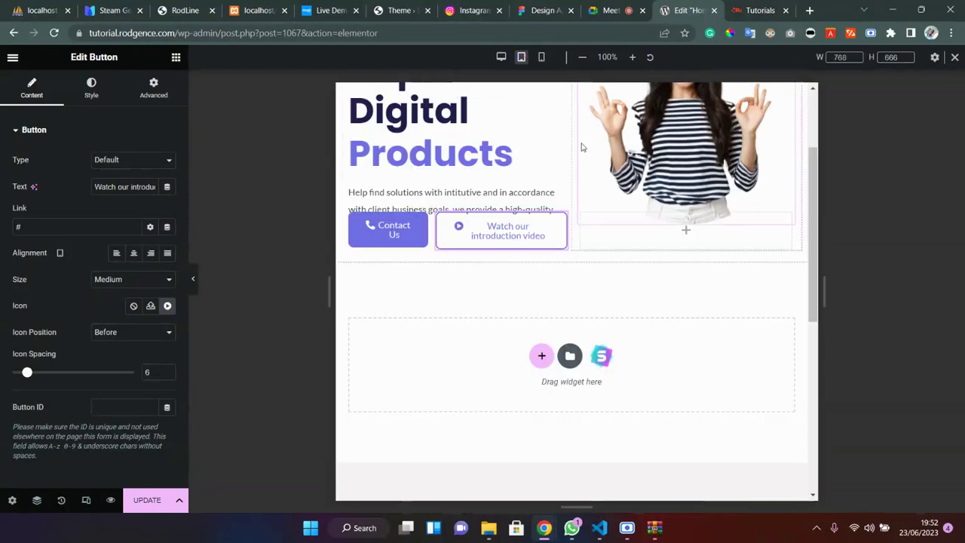
scroll(580, 147, "up", 3)
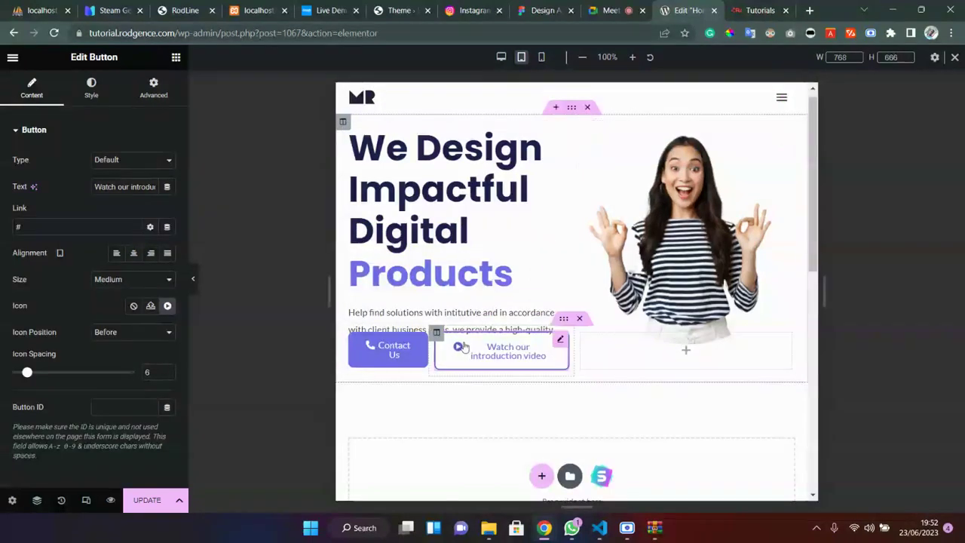